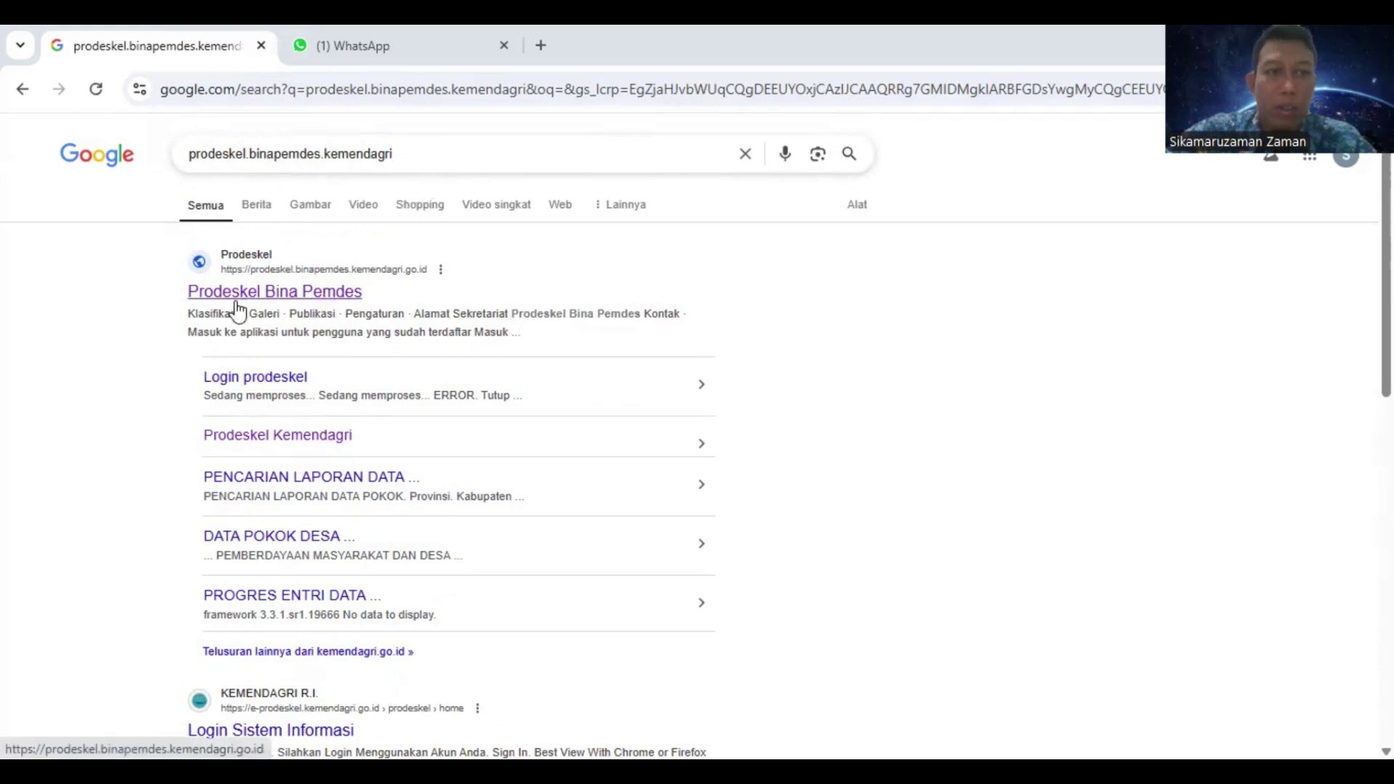
Open the Prodeskel Bina Pemdes website from the Google search results
left_click(332, 297)
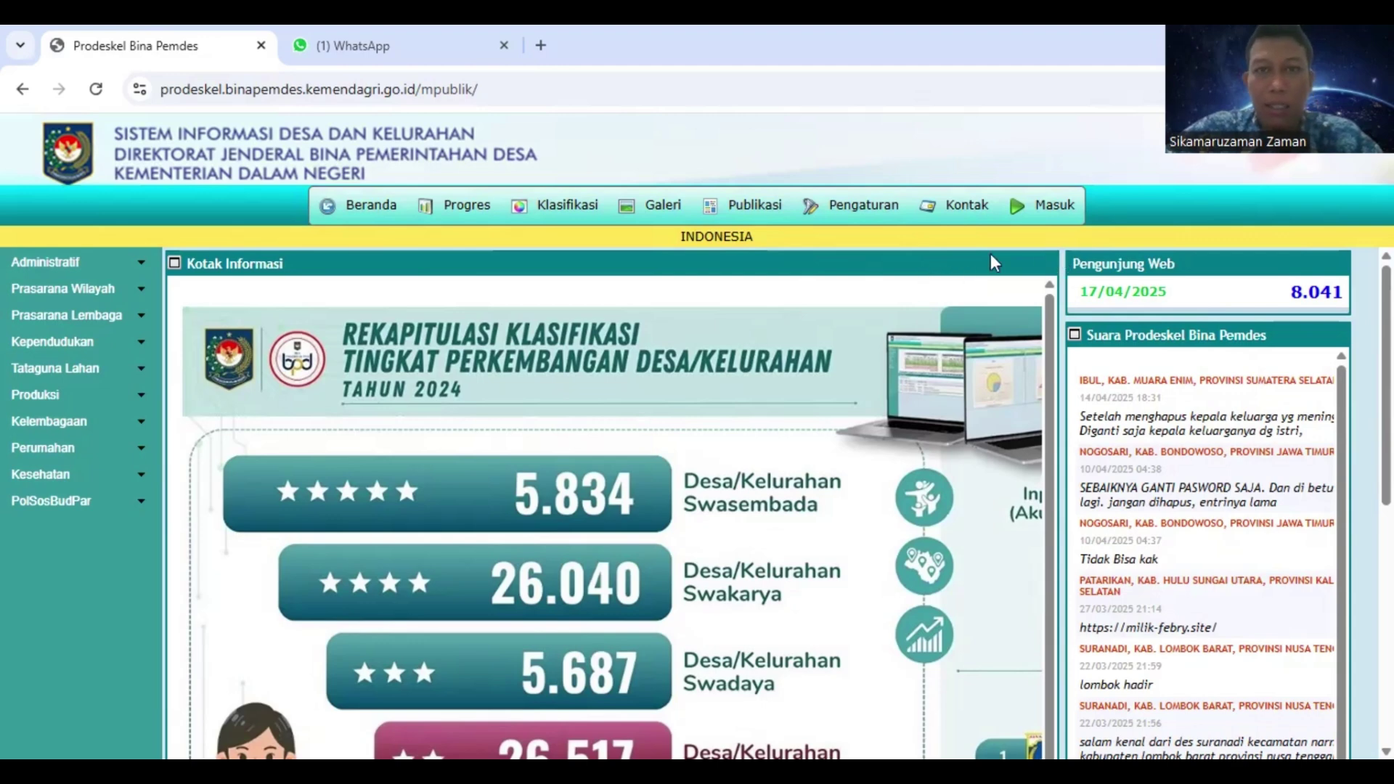
Bring up the Masuk login form with the saved registration code and password autofilled
left_click(1065, 220)
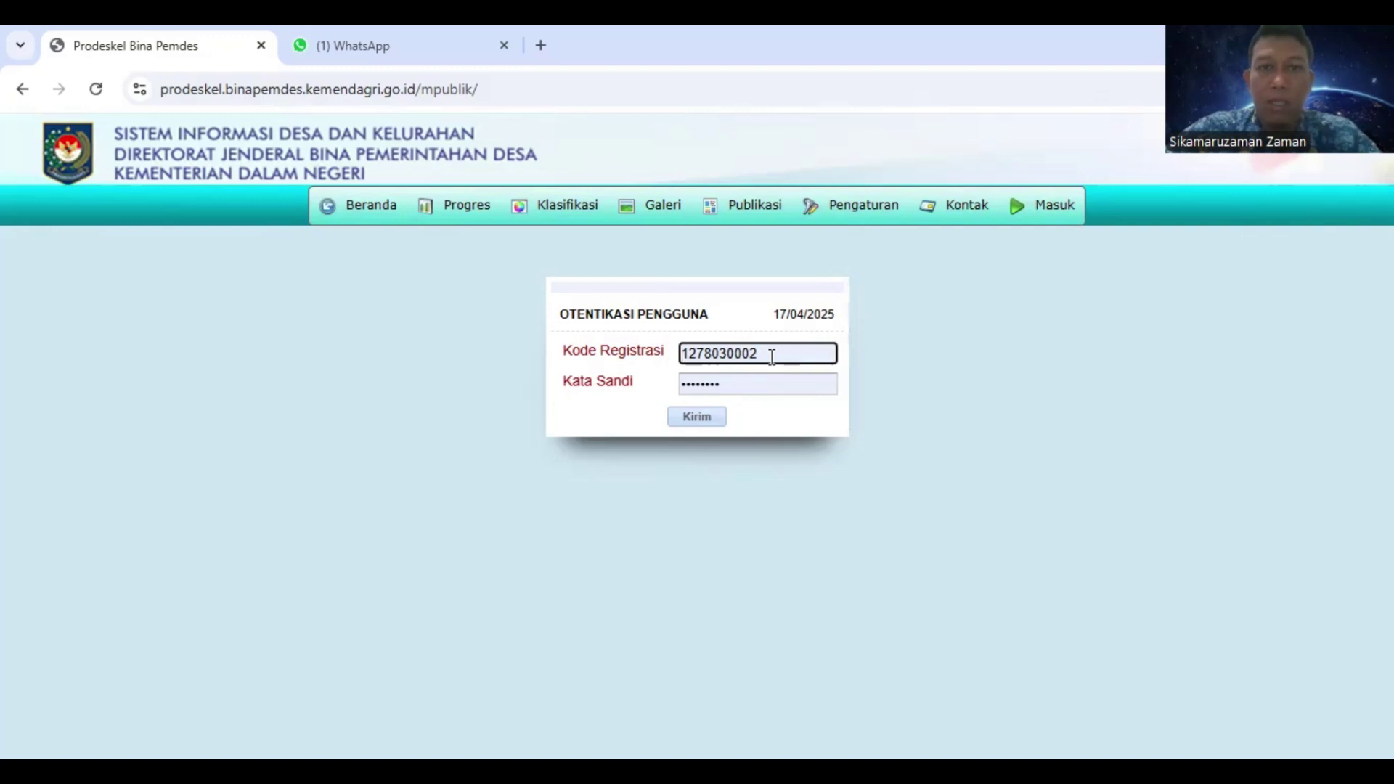
Log in with Kirim and look through the village development menus and sidebar
left_click(706, 418)
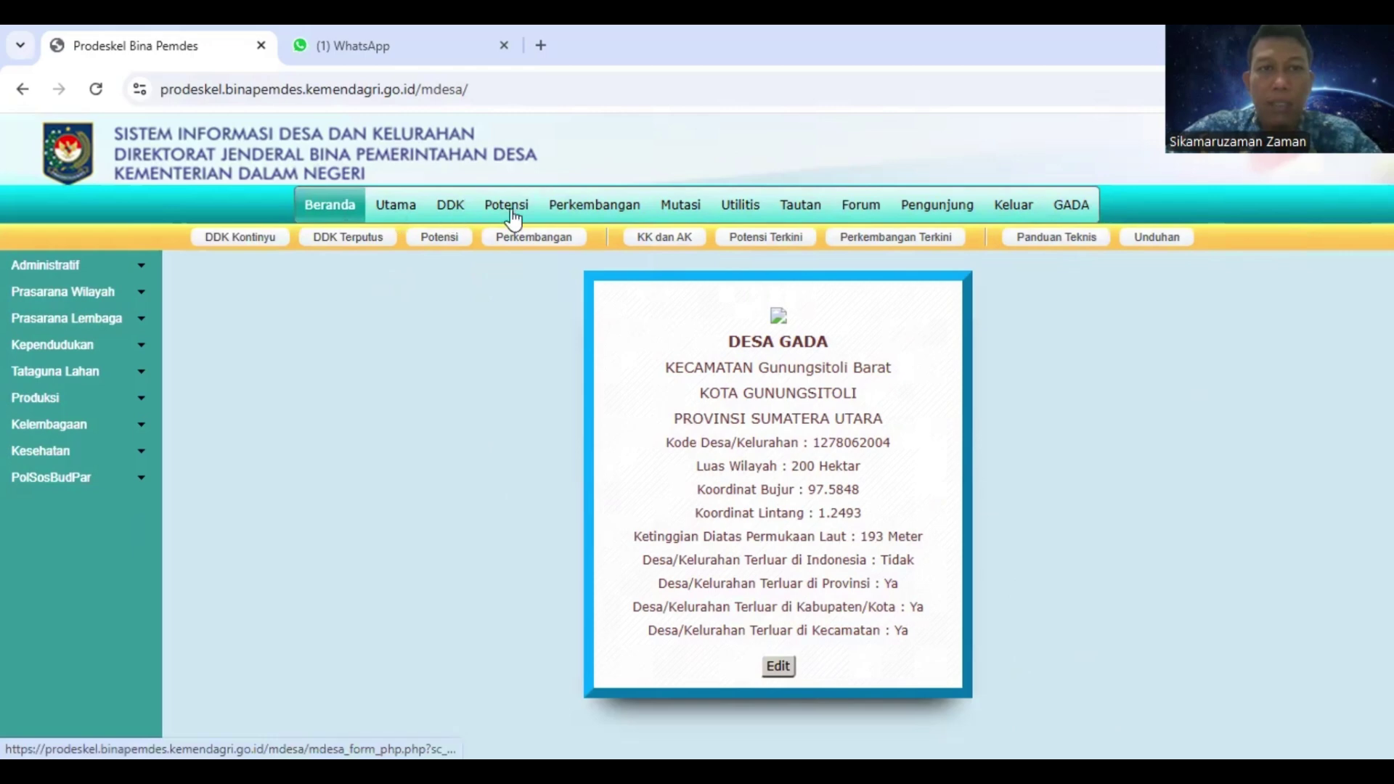
left_click(612, 215)
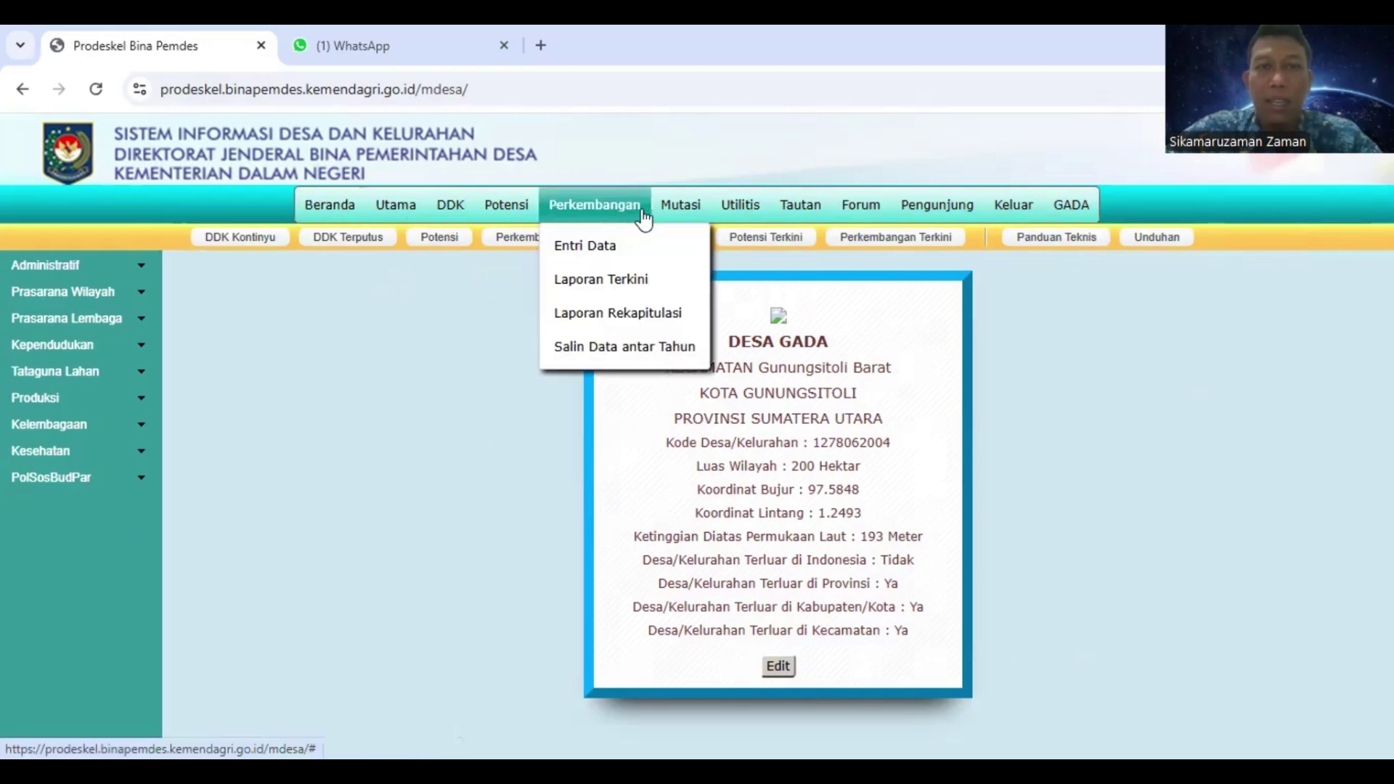
mouse_move(804, 215)
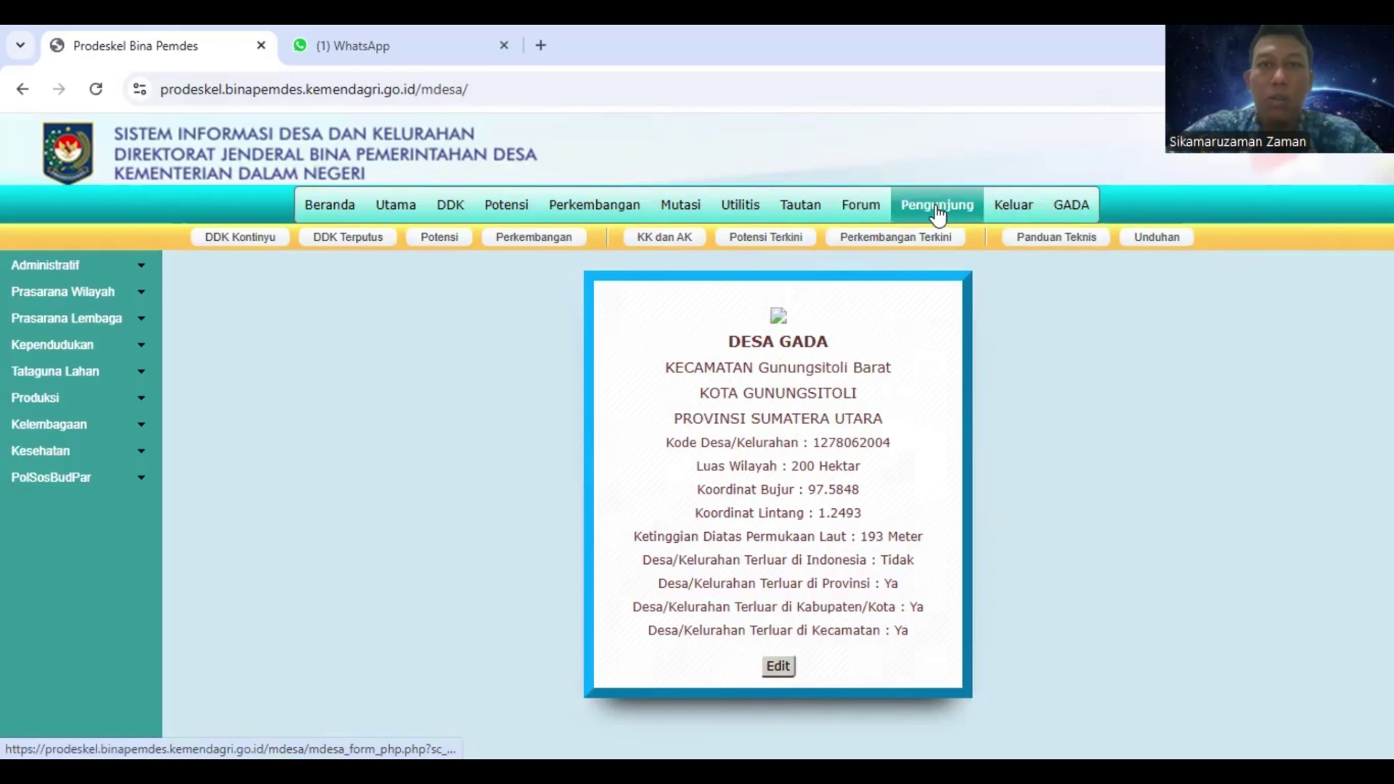
mouse_move(29, 374)
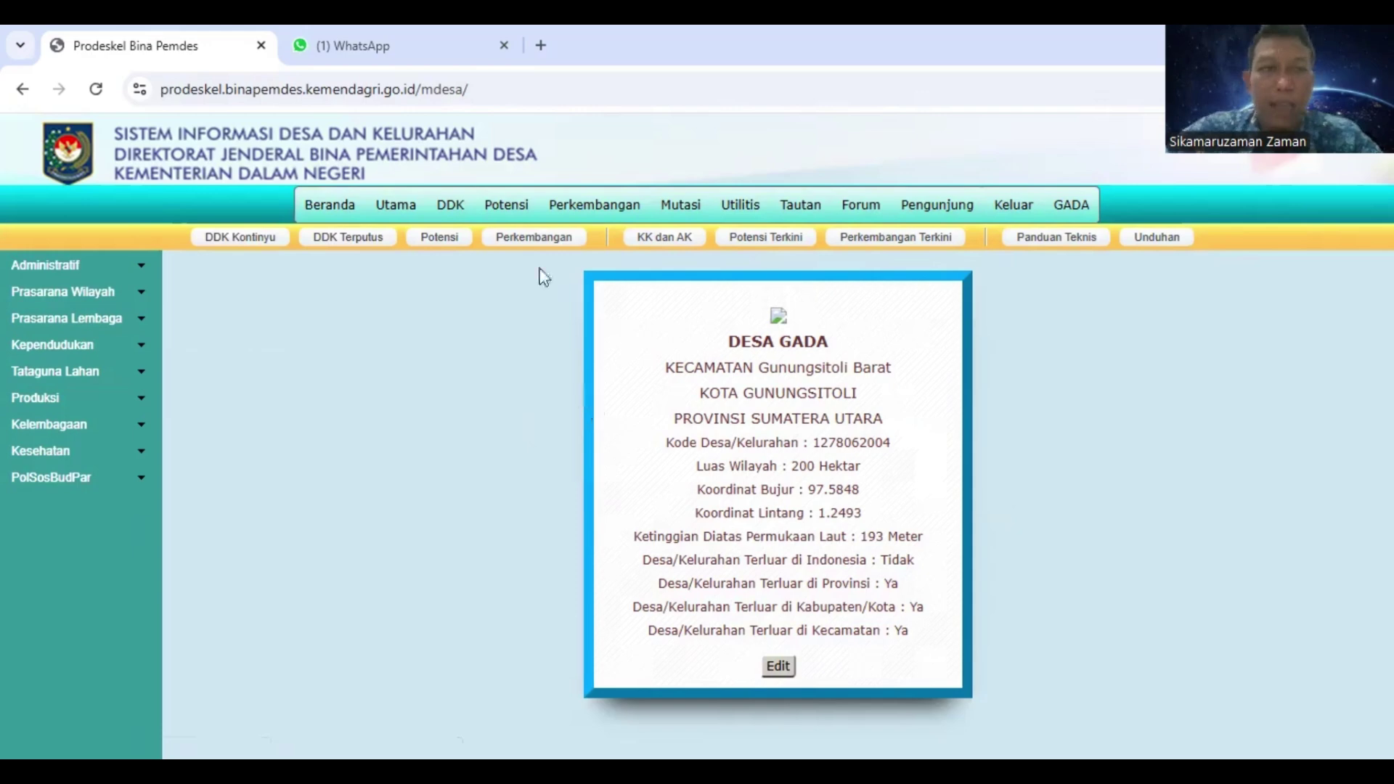
Reveal the DDK Entri Data submenu offering Metode Kontinyu and Metode Terputus
mouse_move(469, 213)
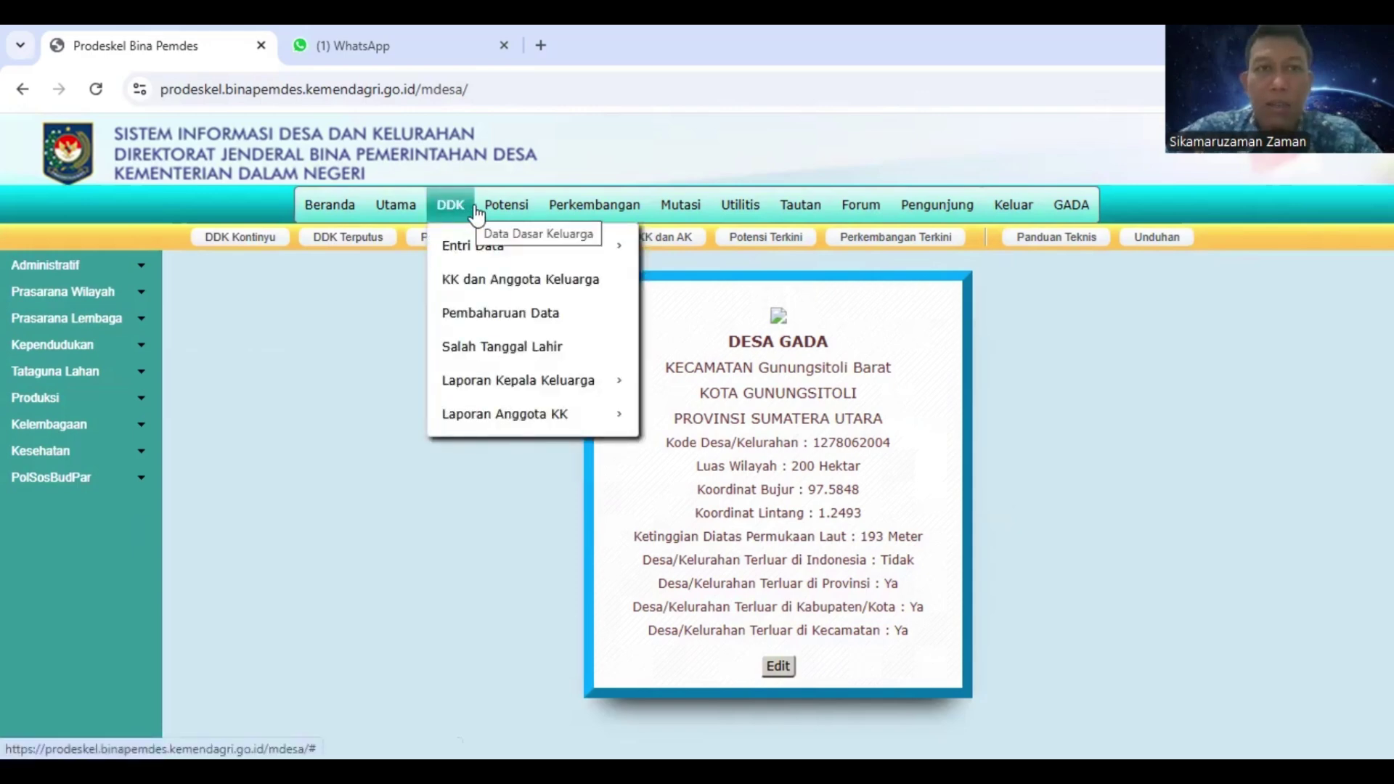
mouse_move(513, 213)
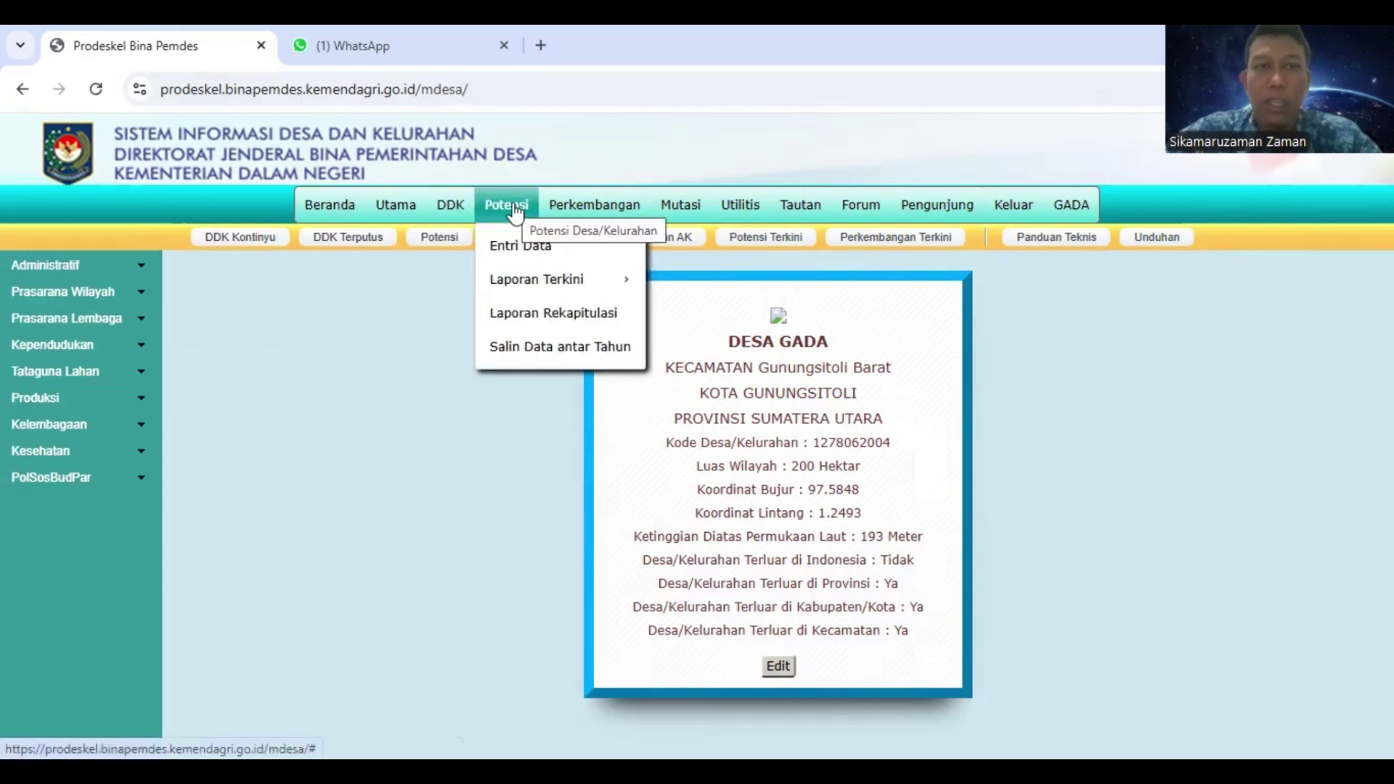
mouse_move(606, 219)
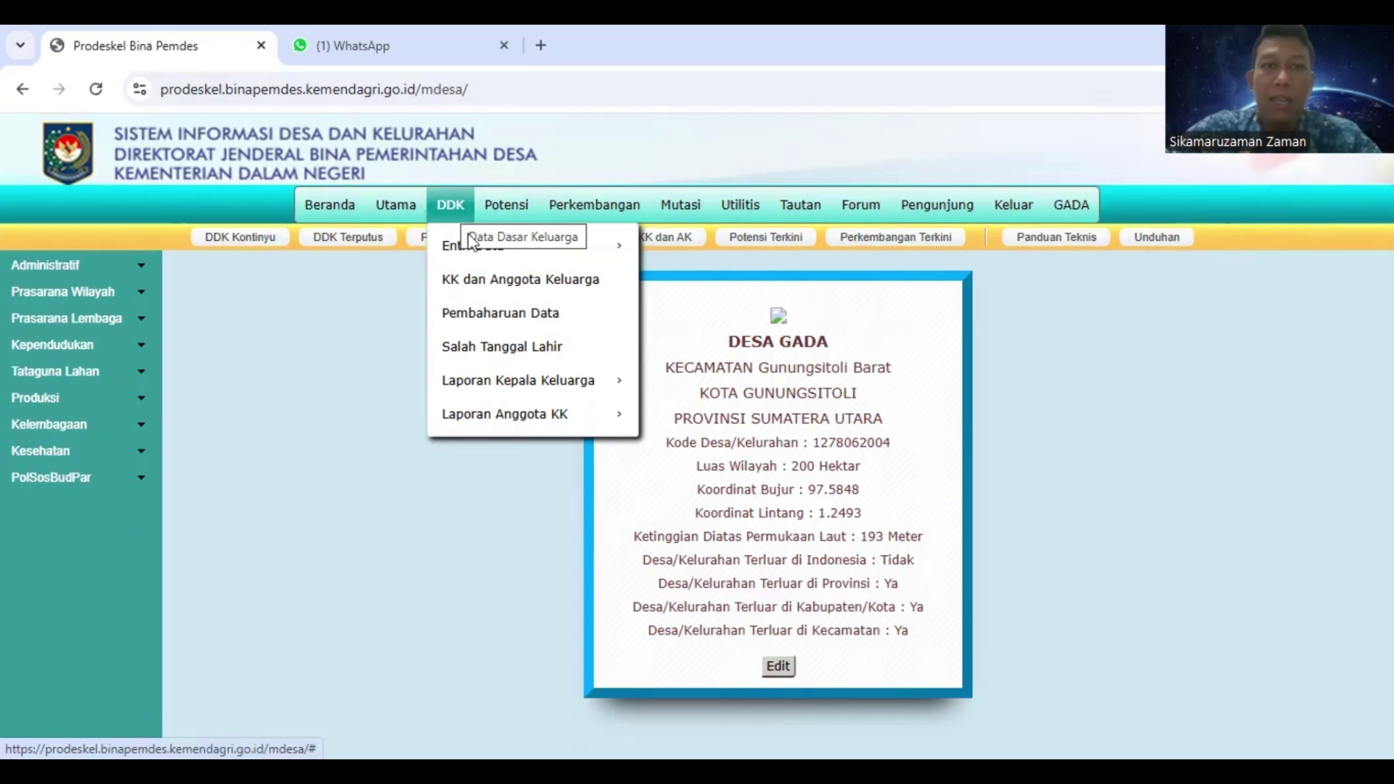
mouse_move(472, 249)
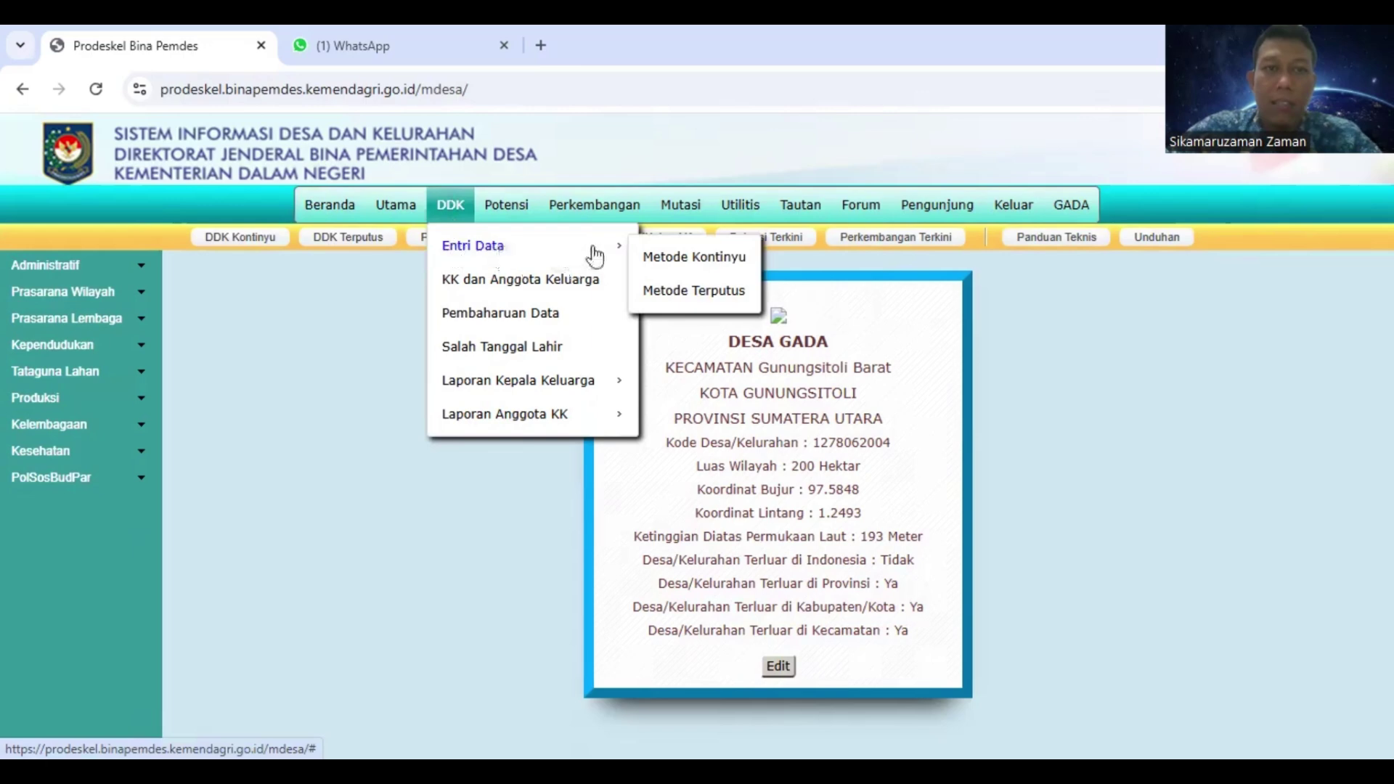
Open the Metode Kontinyu Daftar Kepala Keluarga list of existing families
left_click(666, 263)
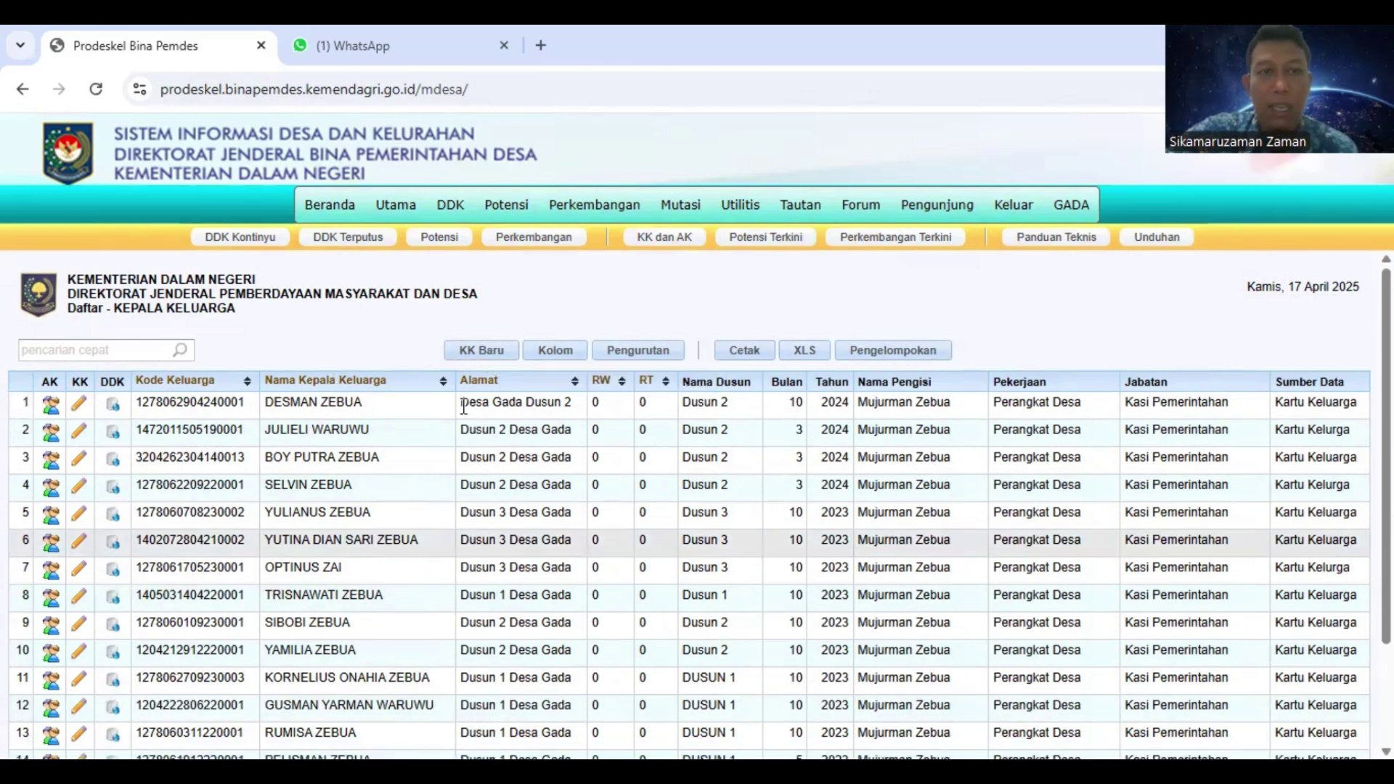
Start a new family record with code 00003, head TONO in capitals and address JL.THMARIN
left_click(472, 356)
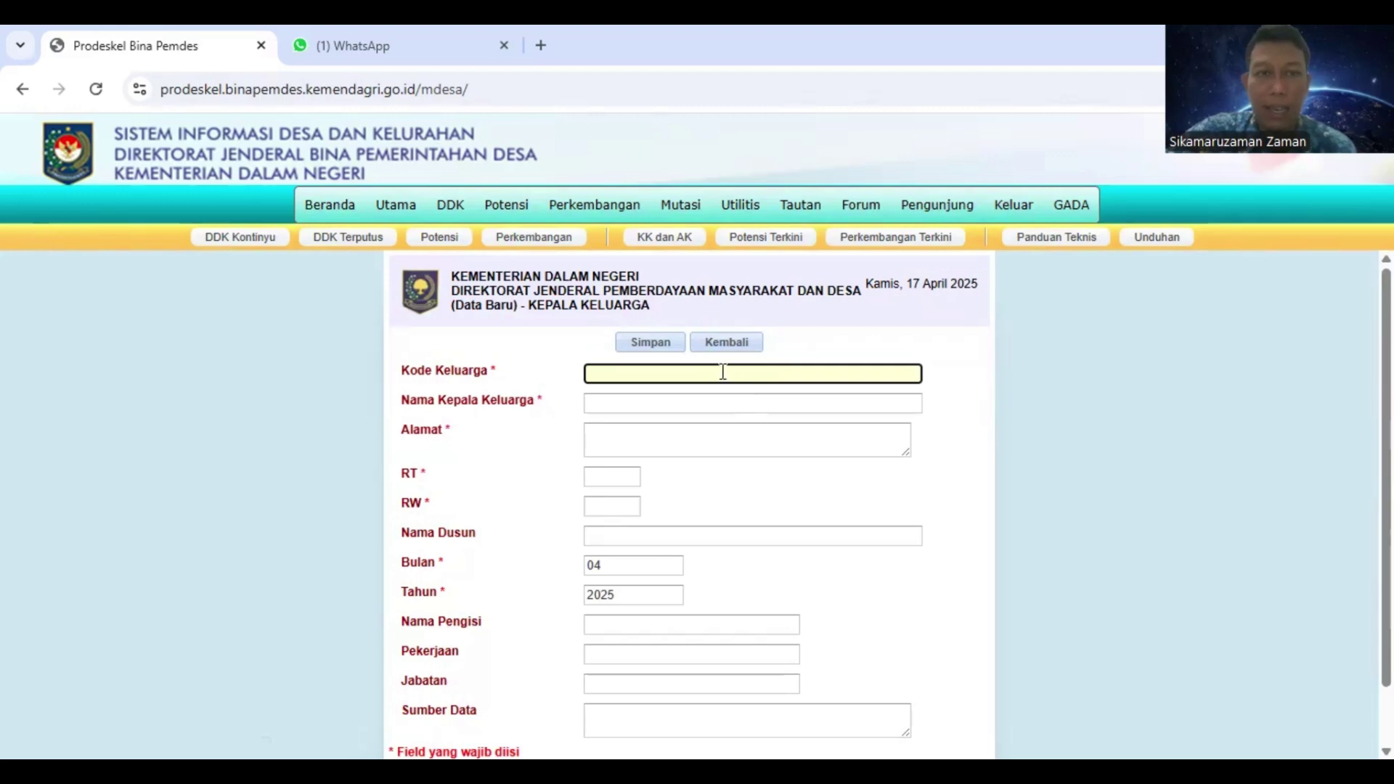
scroll(723, 371, "down", 1)
scroll(722, 368, "up", 1)
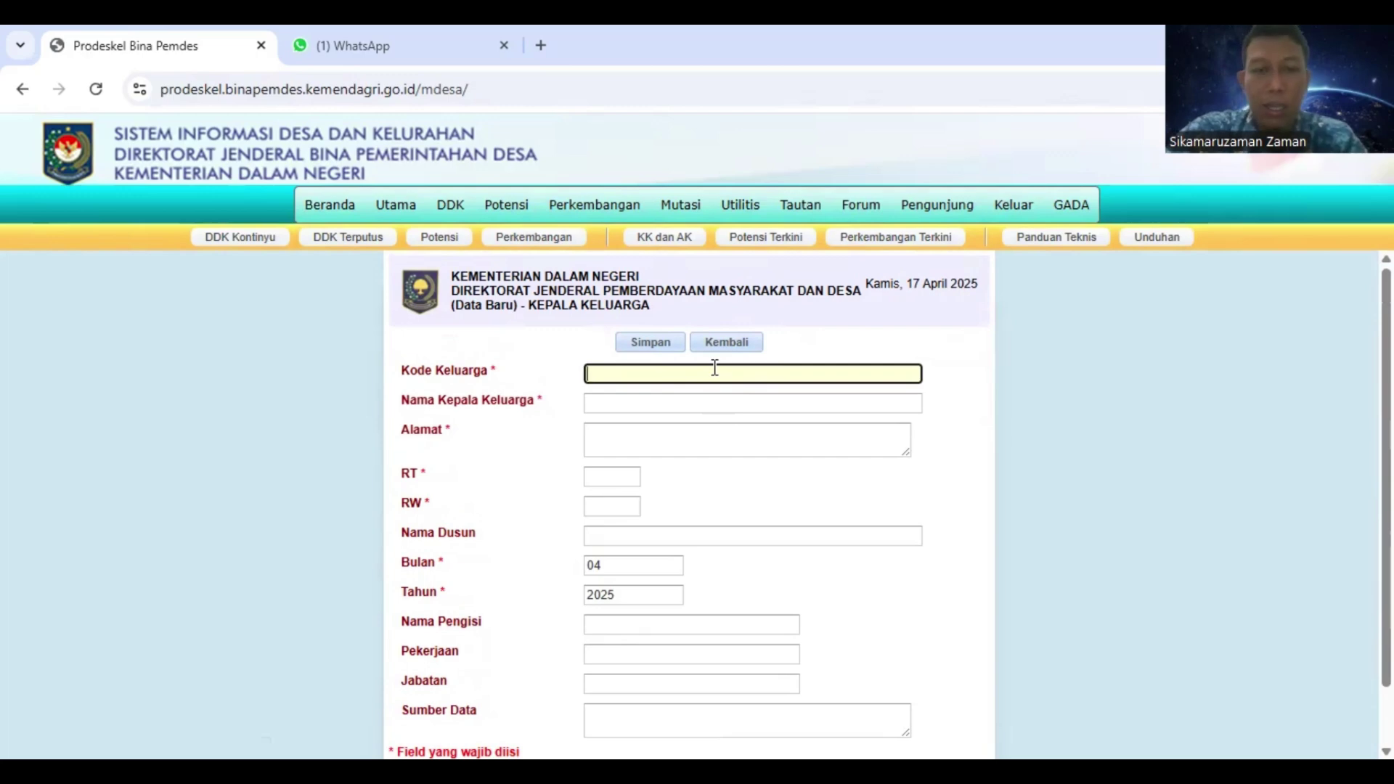
type("00003")
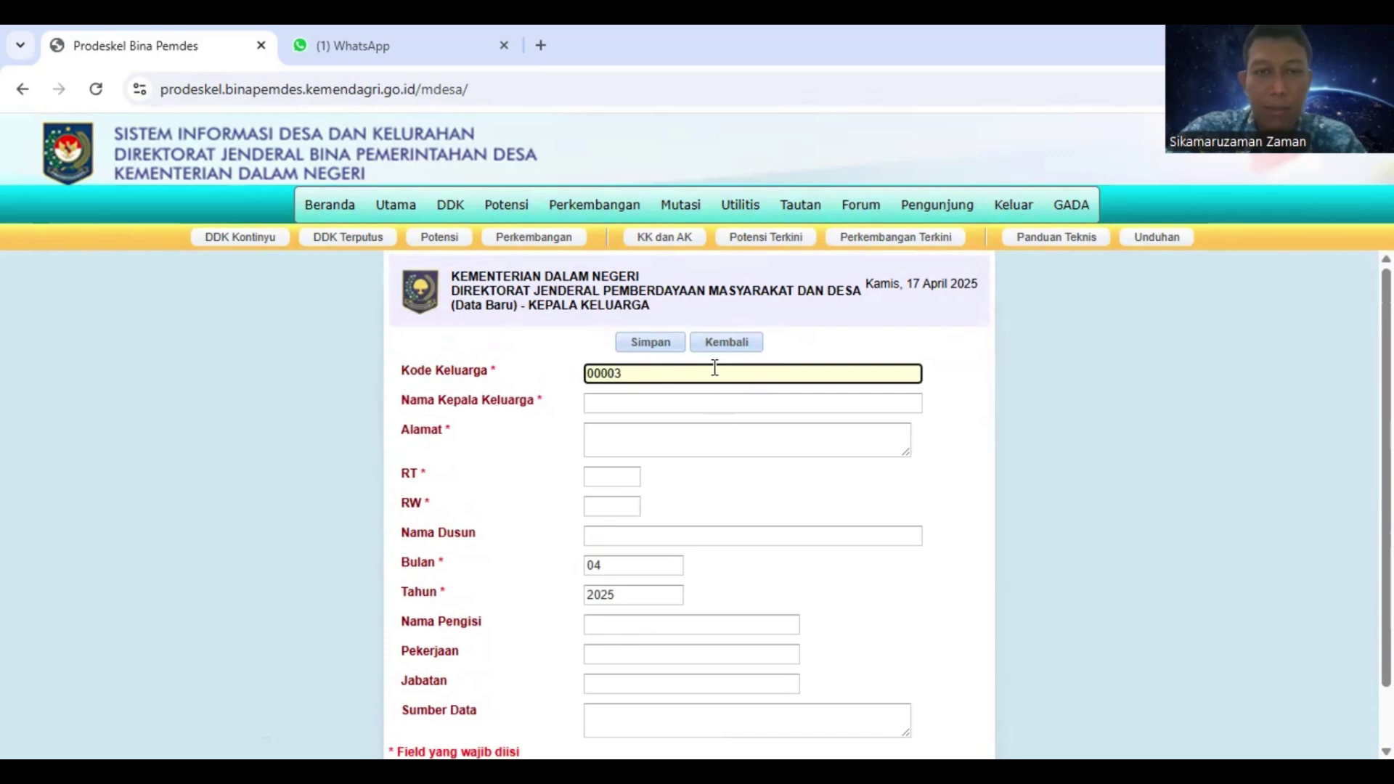
key("Tab")
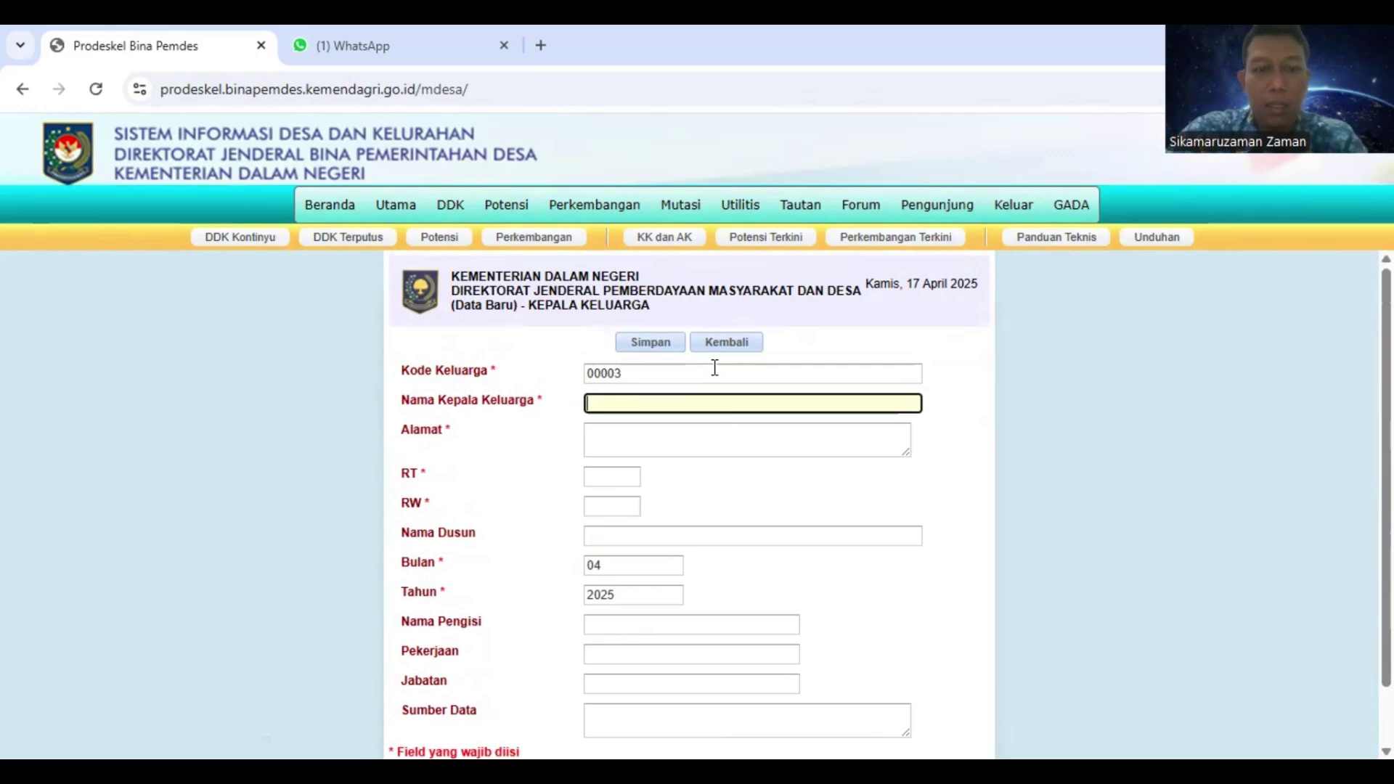
type("tono")
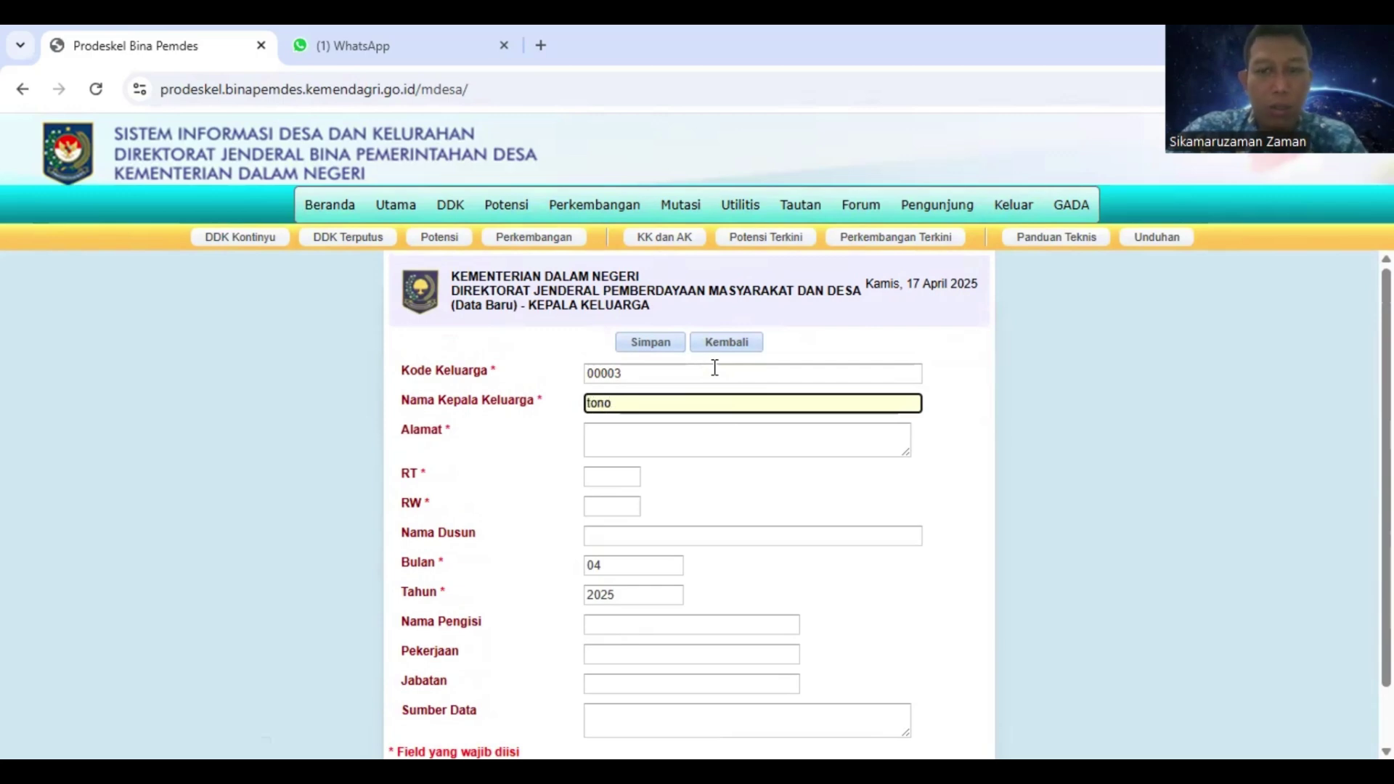
key("BackSpace")
key("BackSpace")
key("BackSpace")
key("BackSpace")
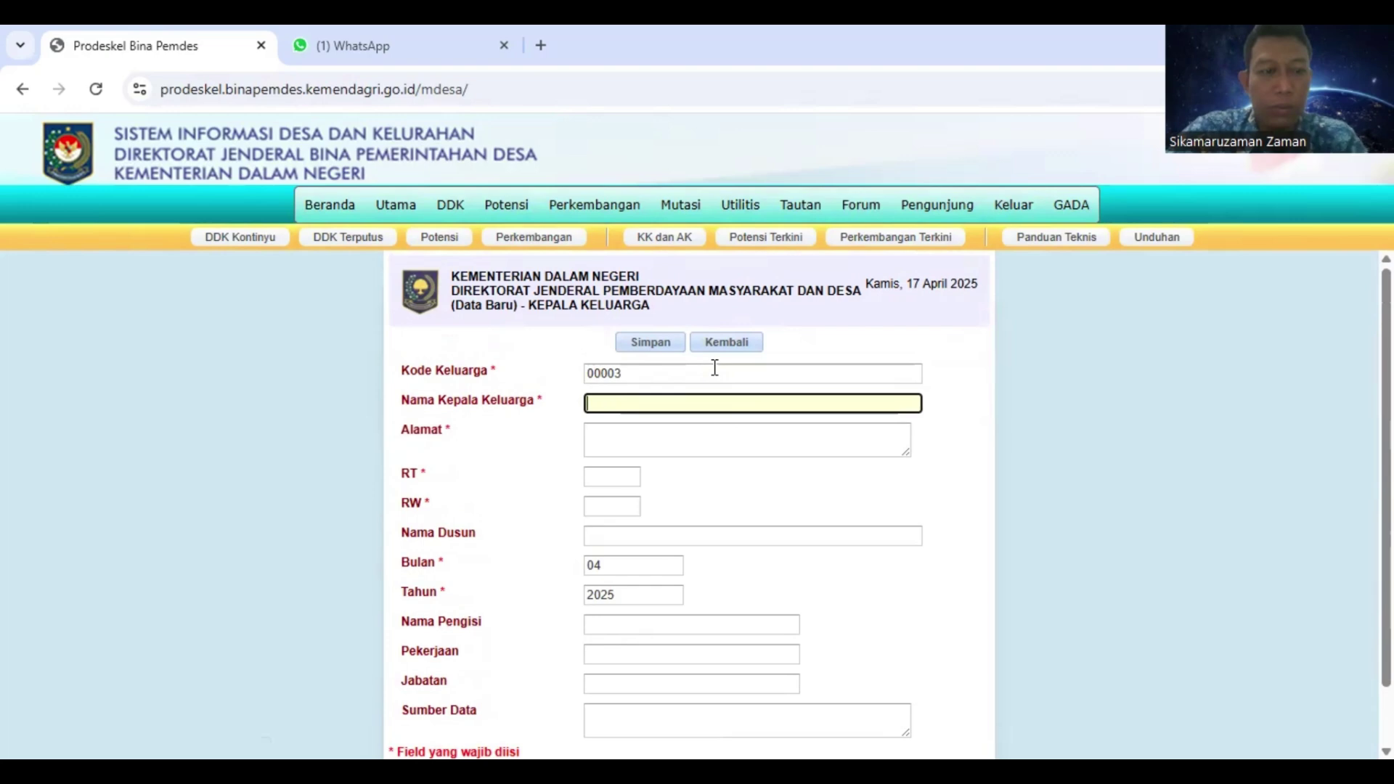
type("TONO")
key("Tab")
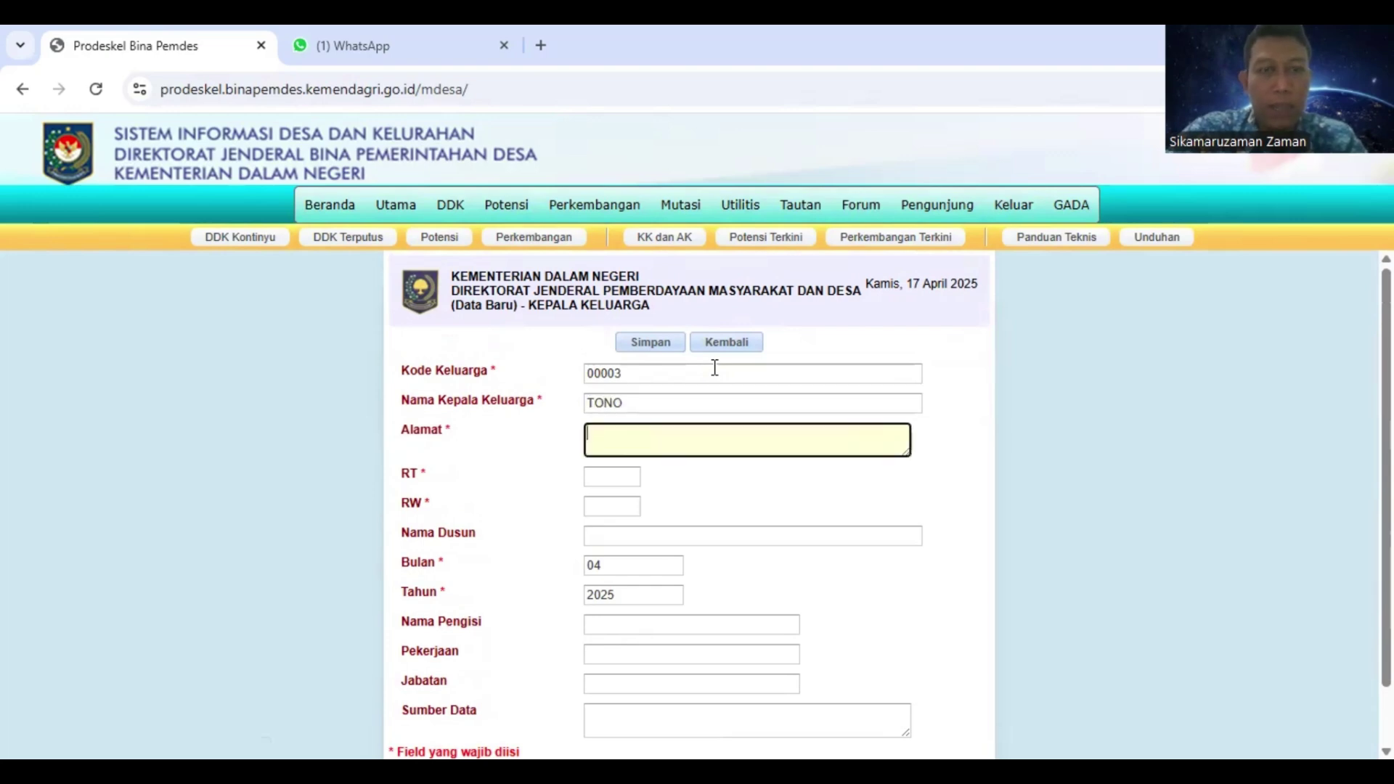
type("JL.TH")
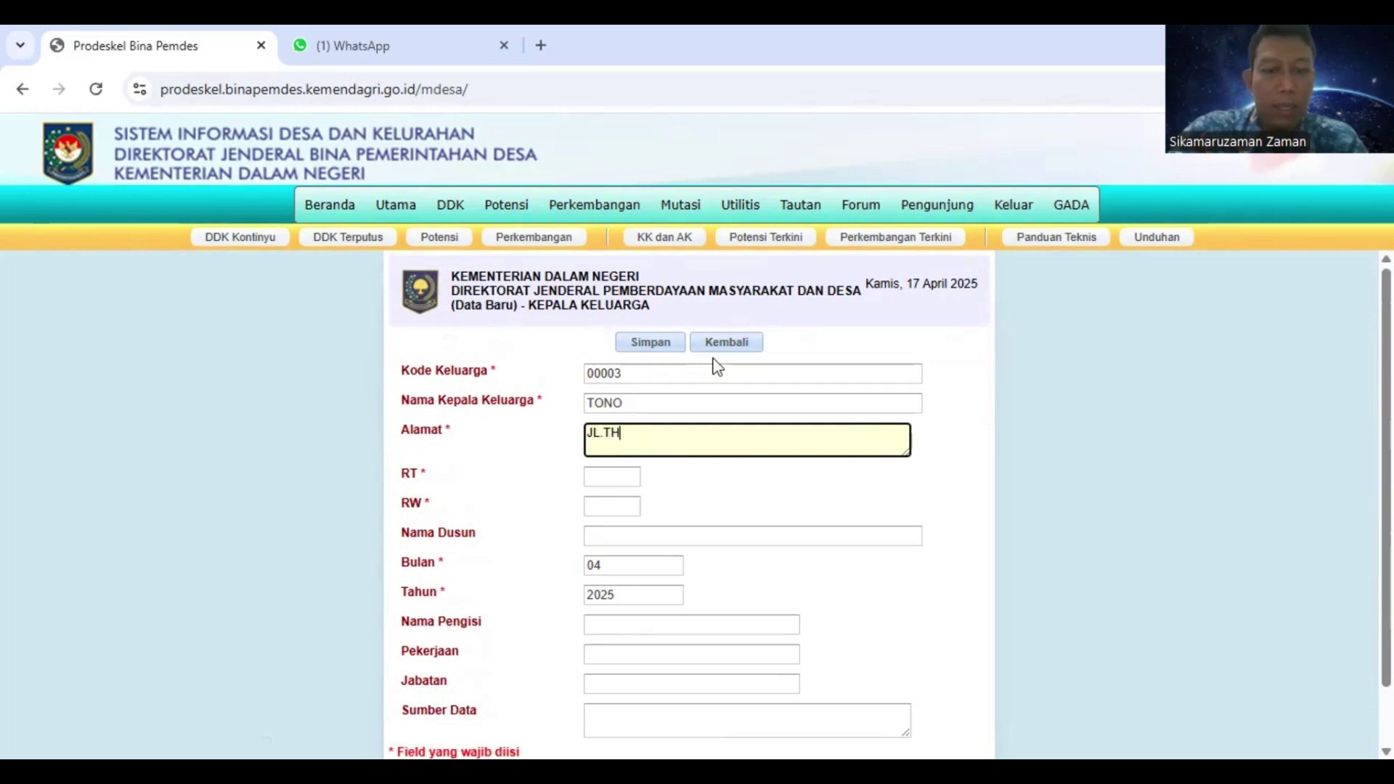
type("MARIN")
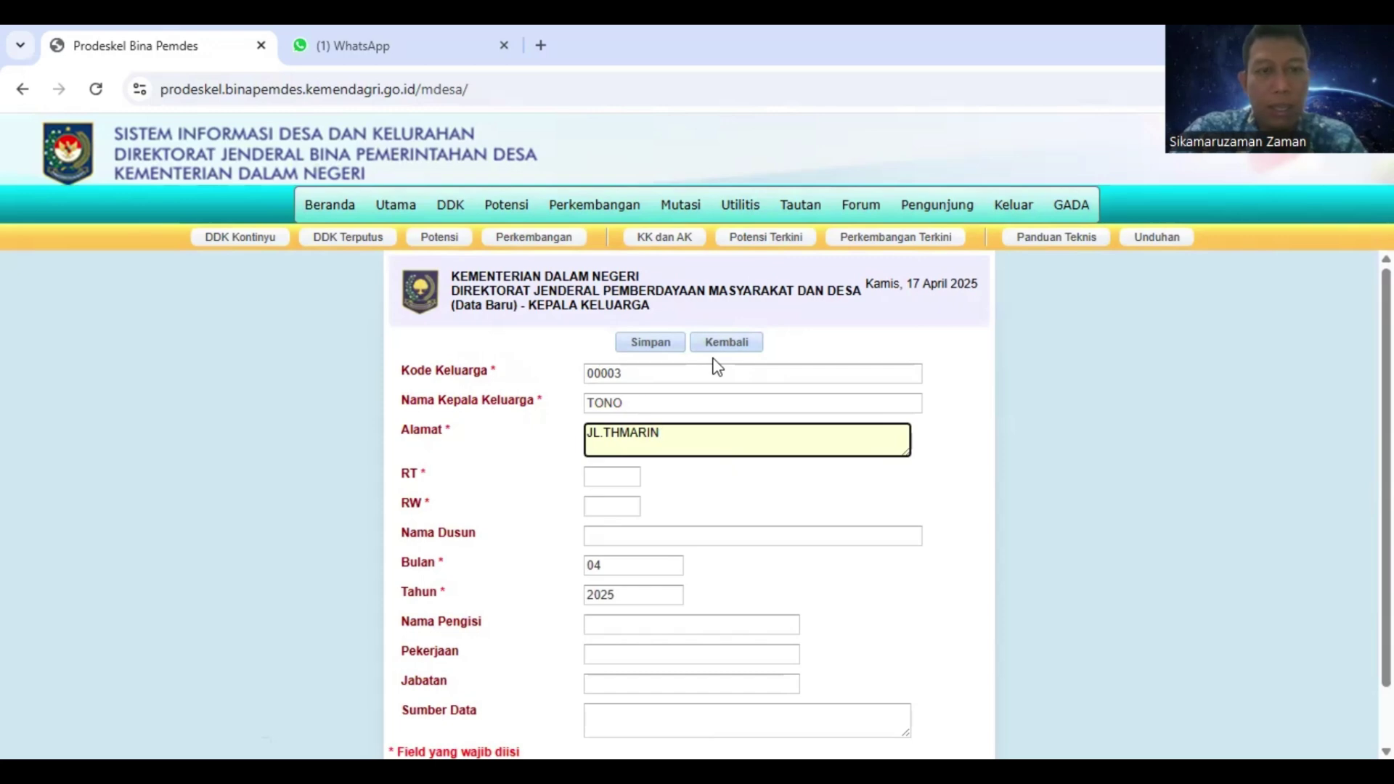
key("Tab")
key("Tab")
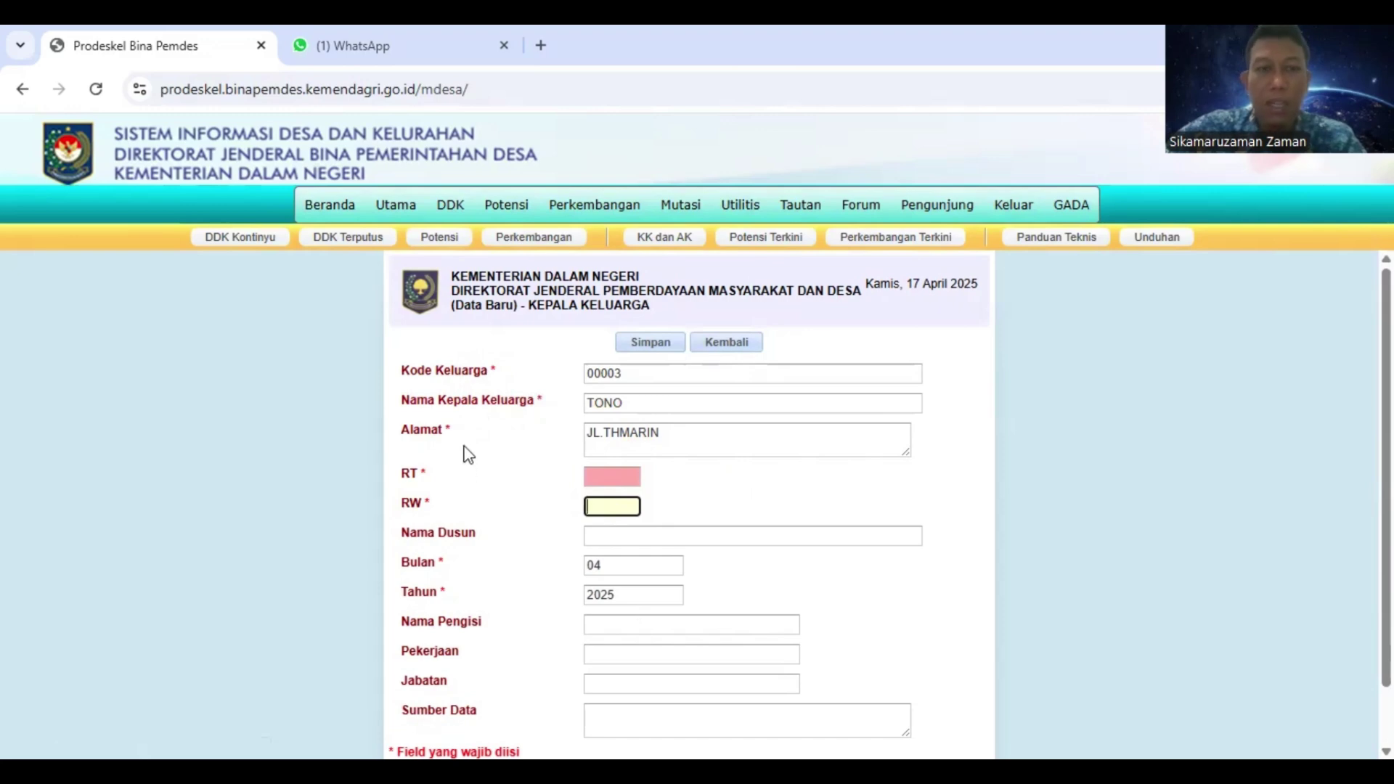
Enter RT 0 and RW 0, and choose hamlet MAWAR from the suggestions
left_click(611, 476)
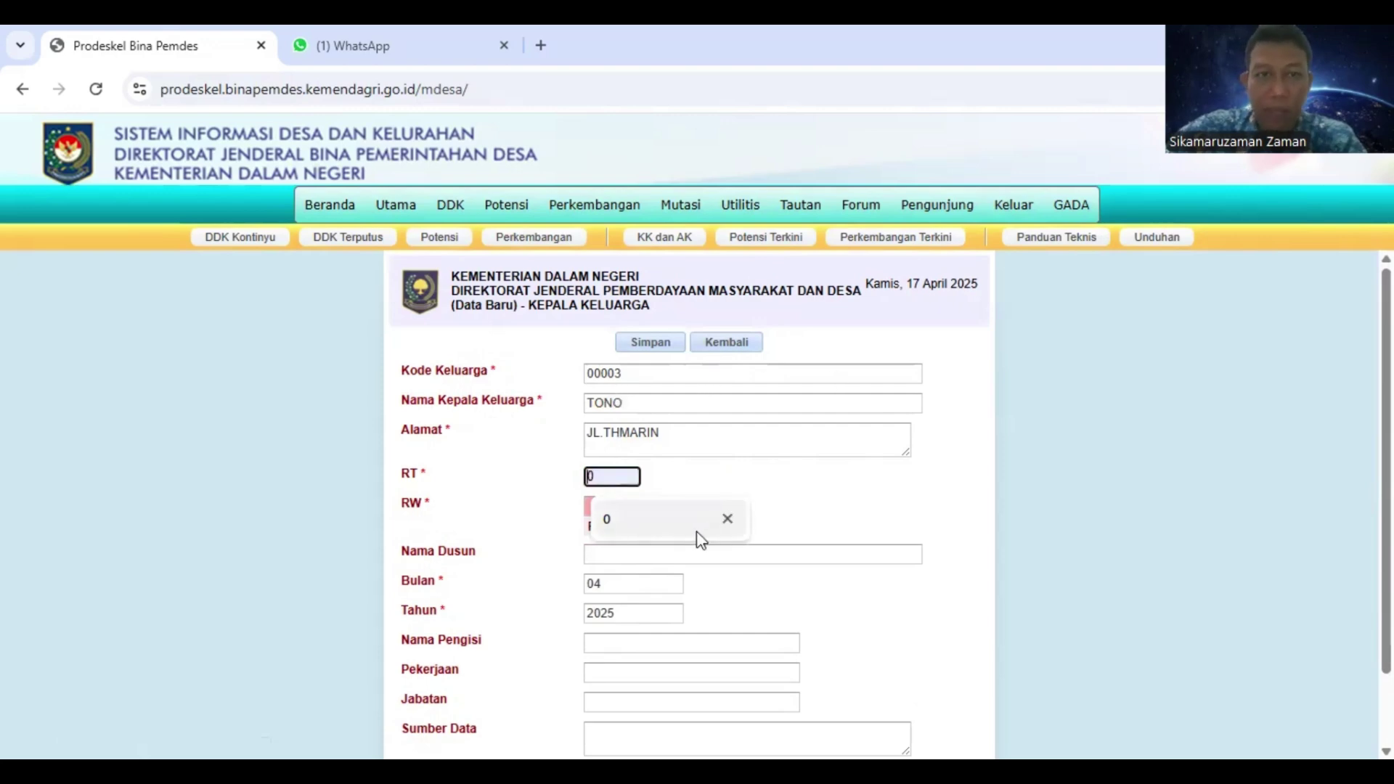
left_click(430, 529)
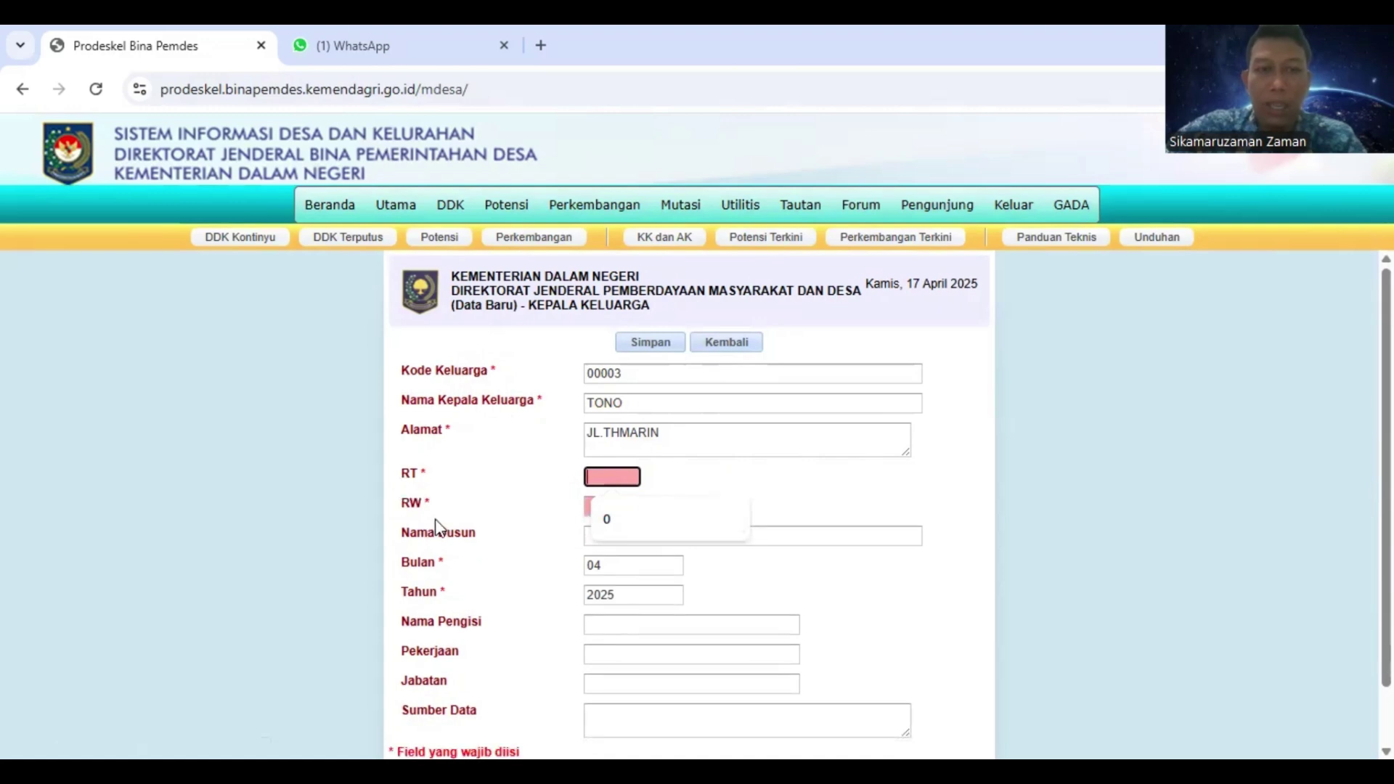
scroll(646, 470, "down", 1)
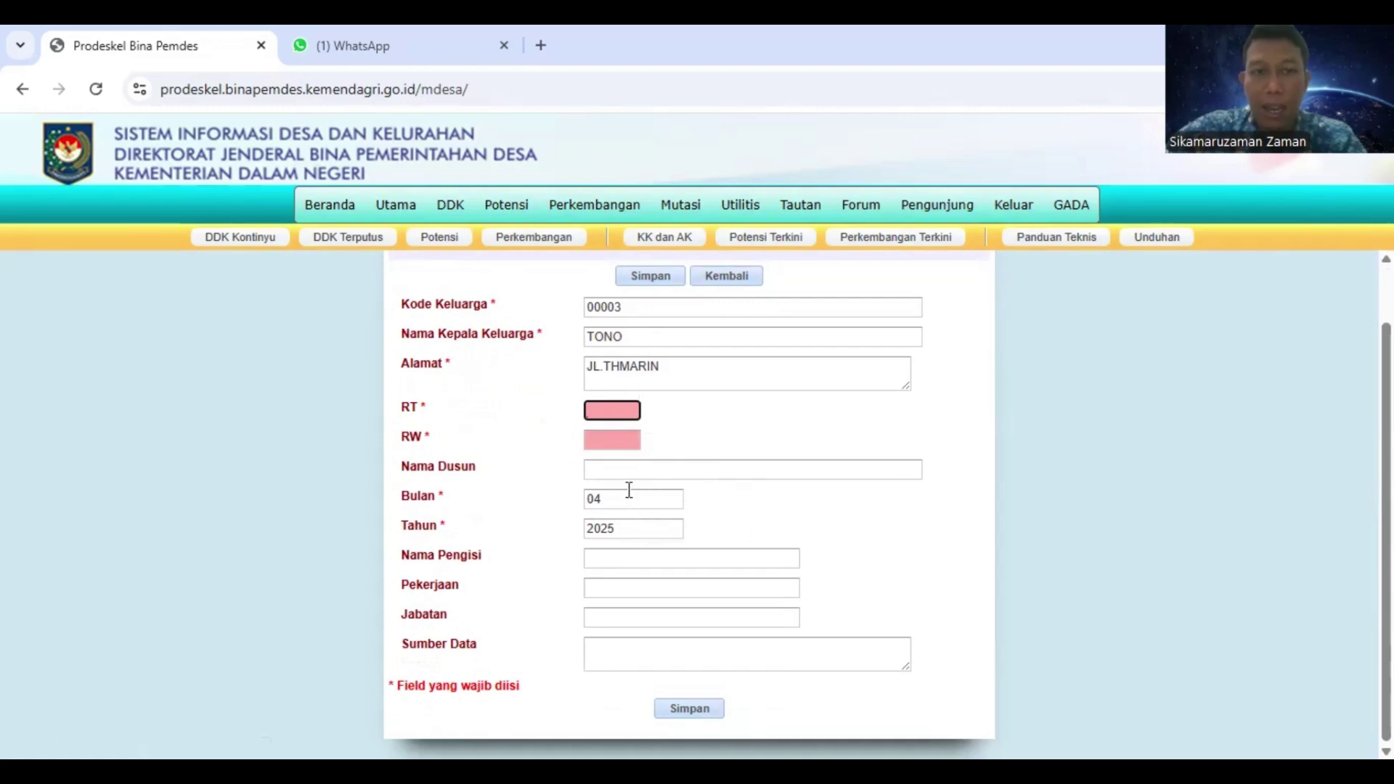
type("0")
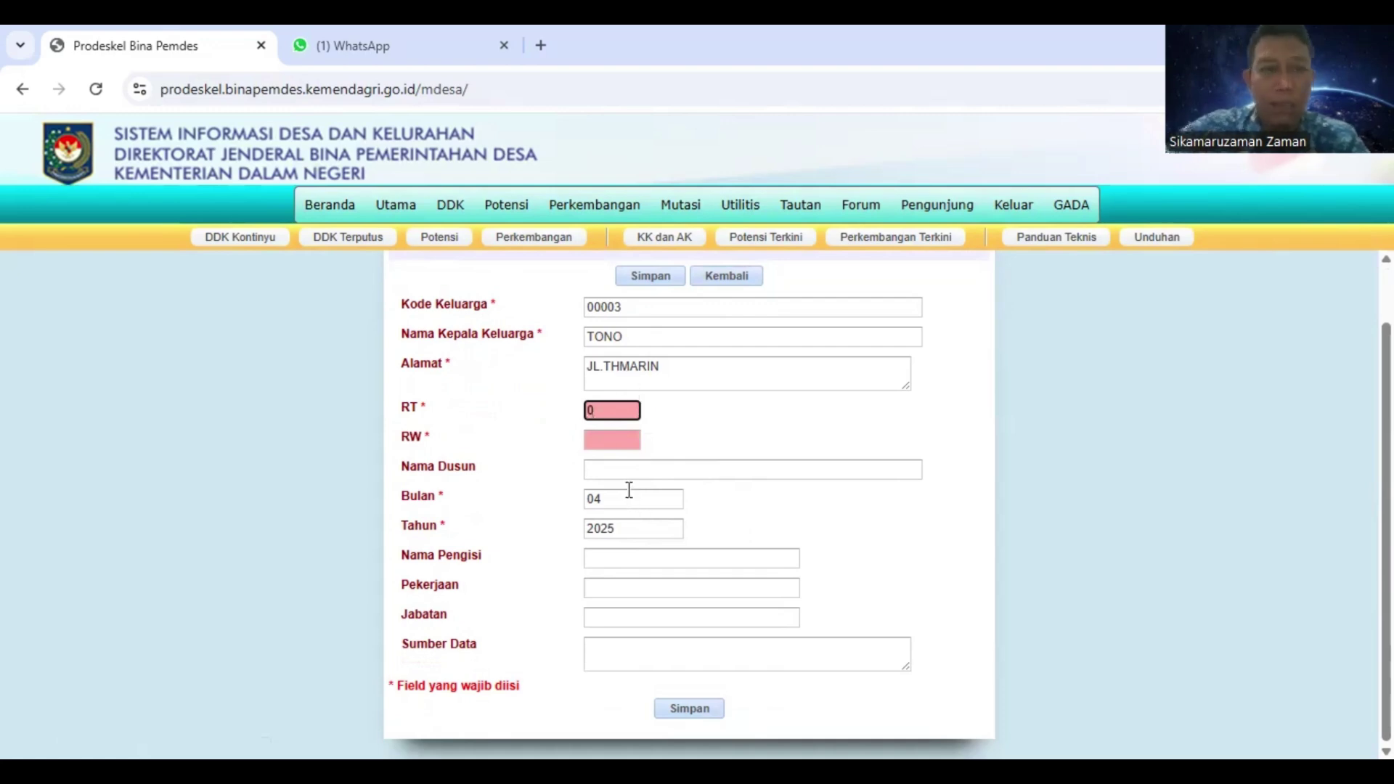
key("Tab")
type("0")
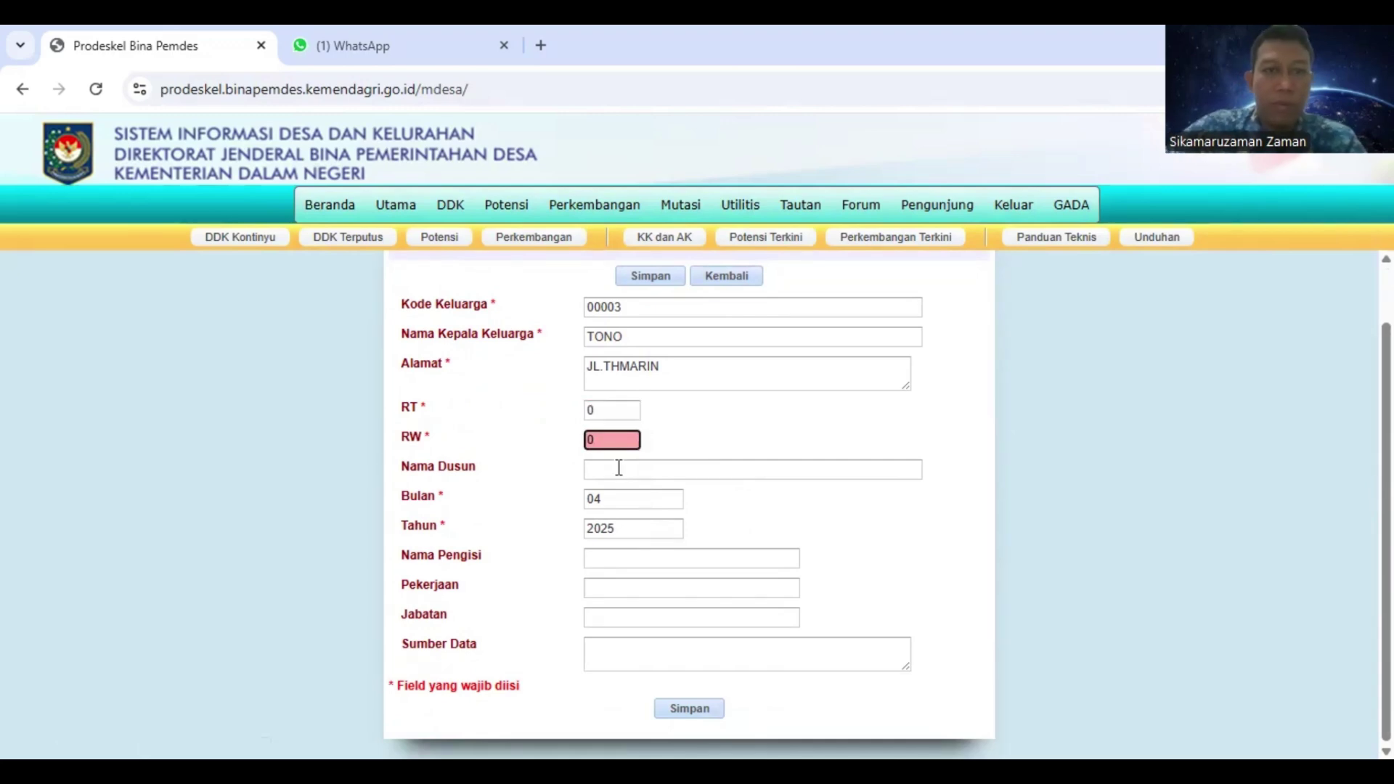
left_click(621, 472)
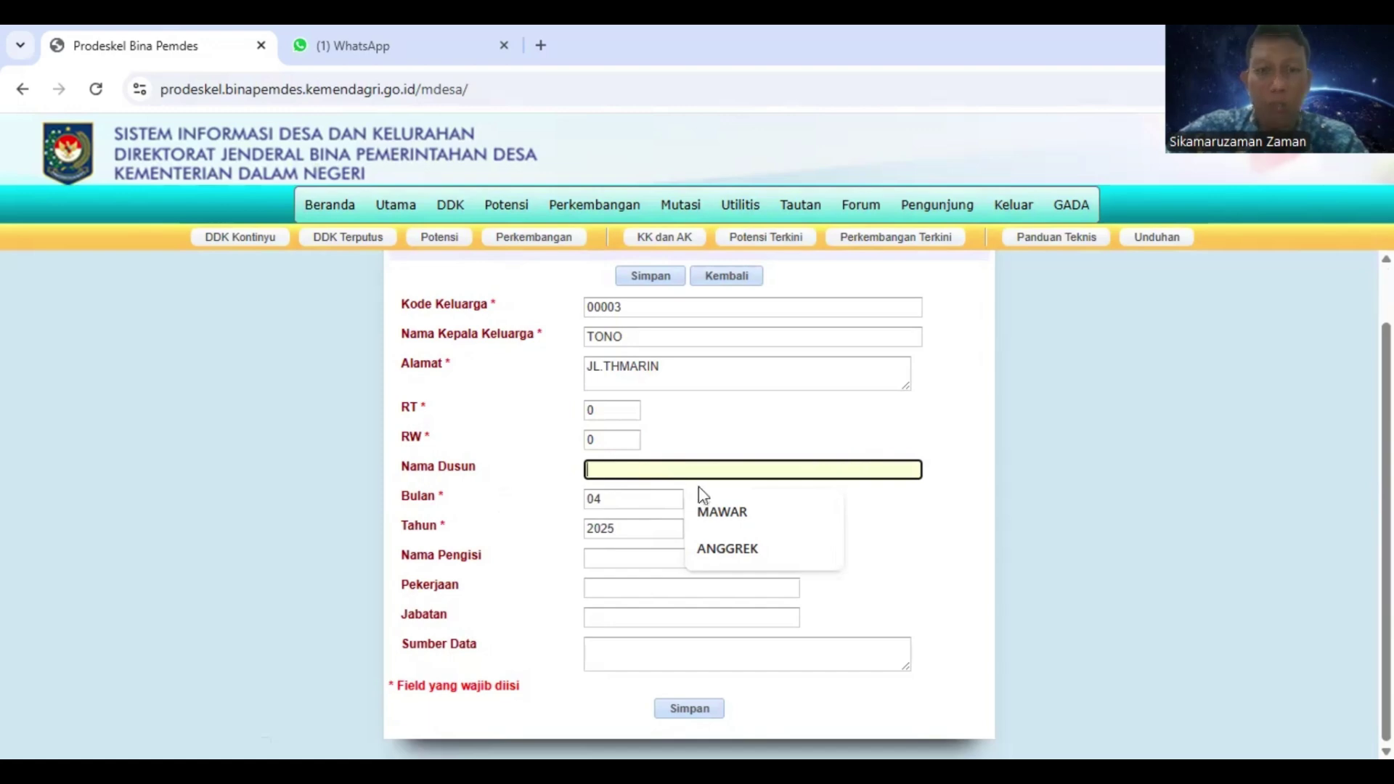
left_click(738, 516)
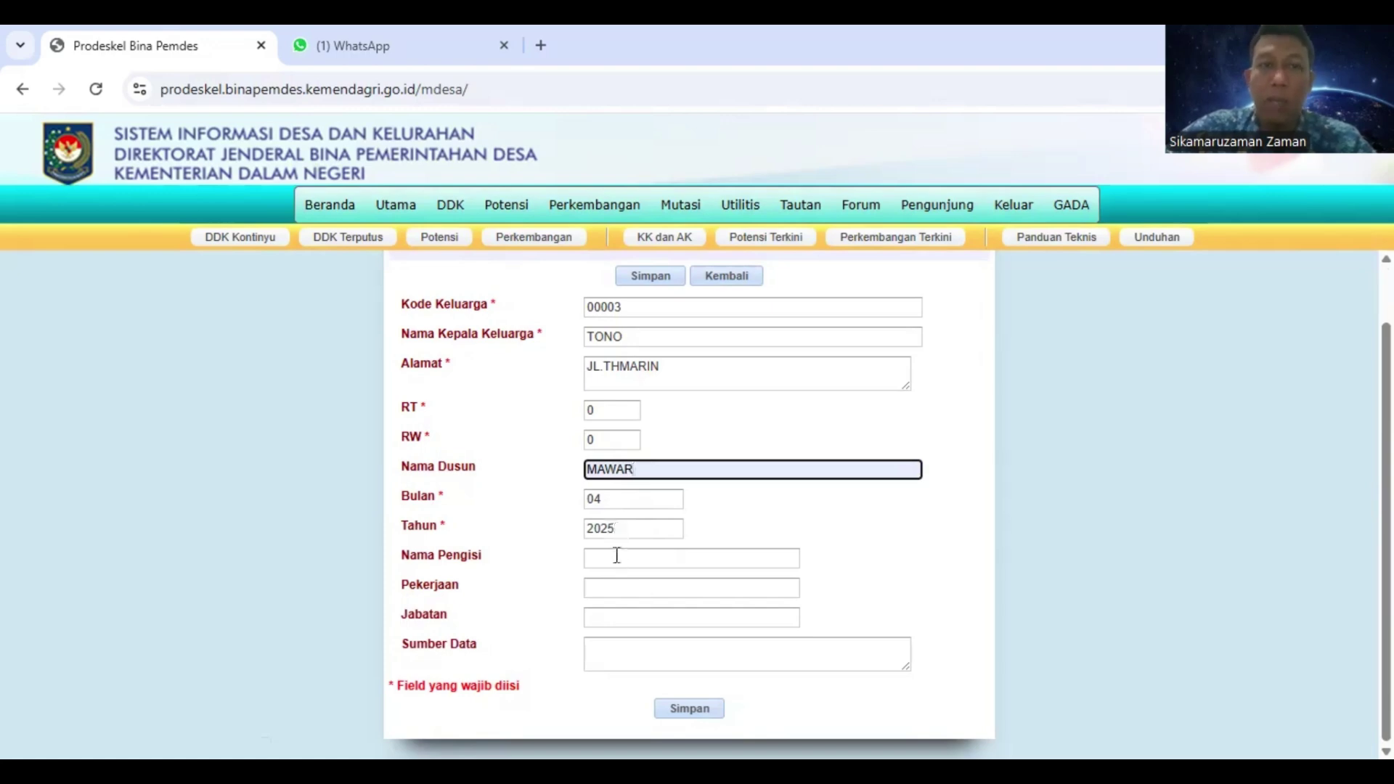
Choose filler INDRA, occupation PERANGKAT DESA and position KASI PEMERINTAHAN from the suggestions
left_click(609, 559)
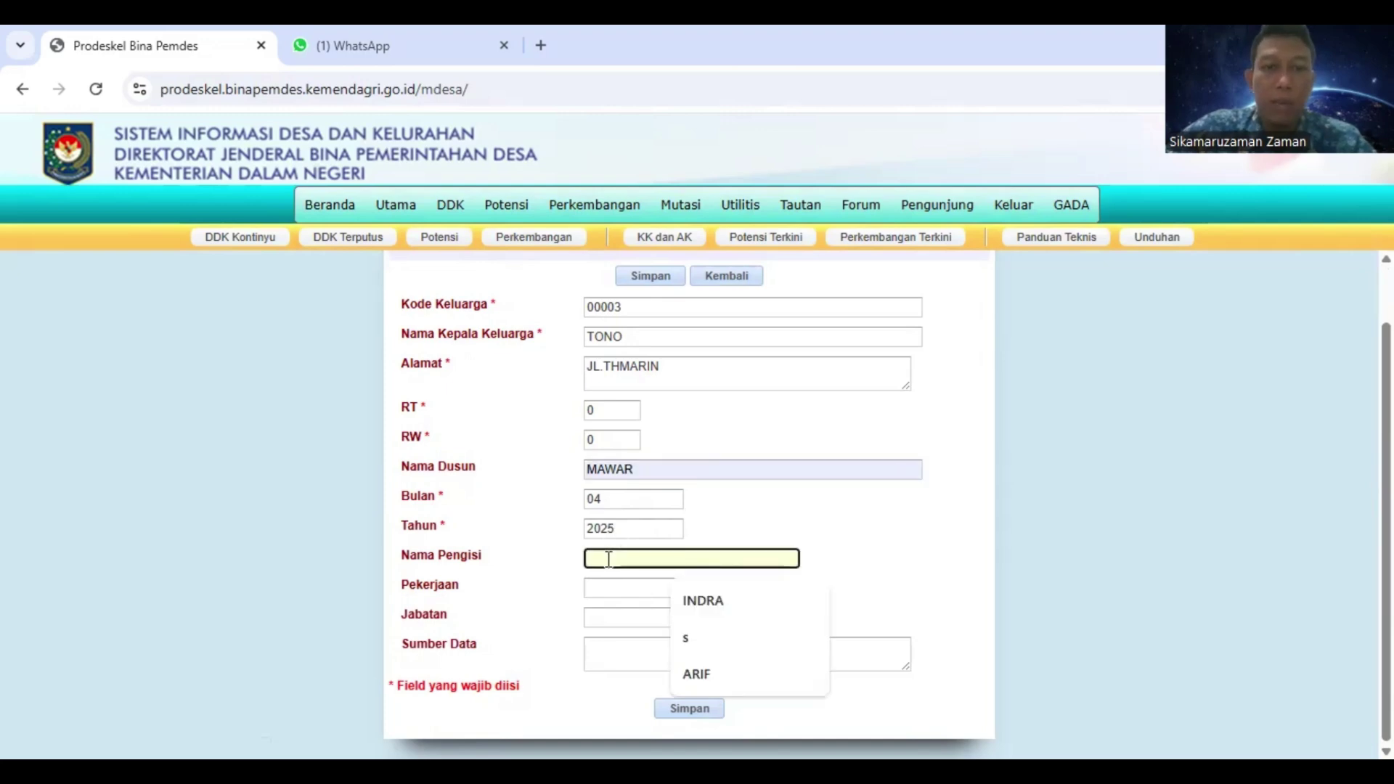
left_click(710, 602)
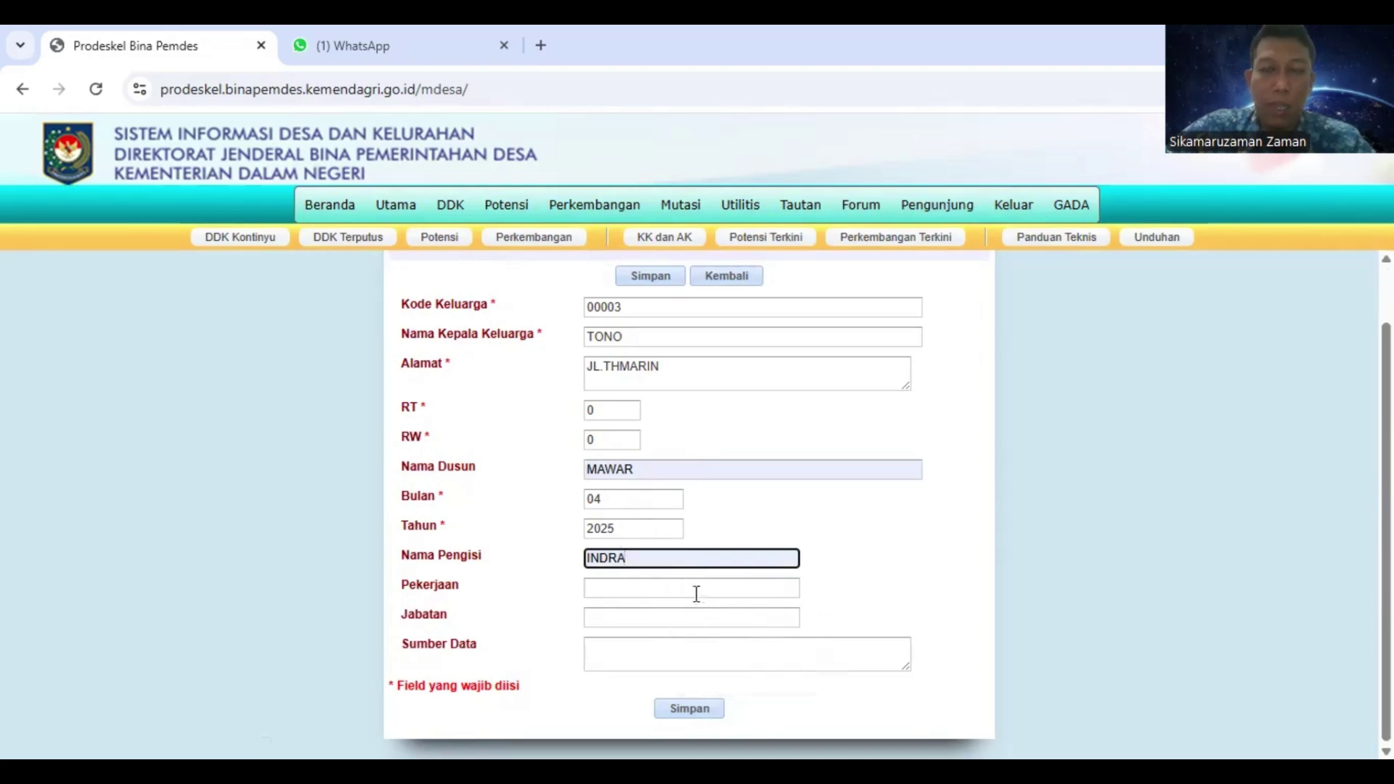
left_click(624, 588)
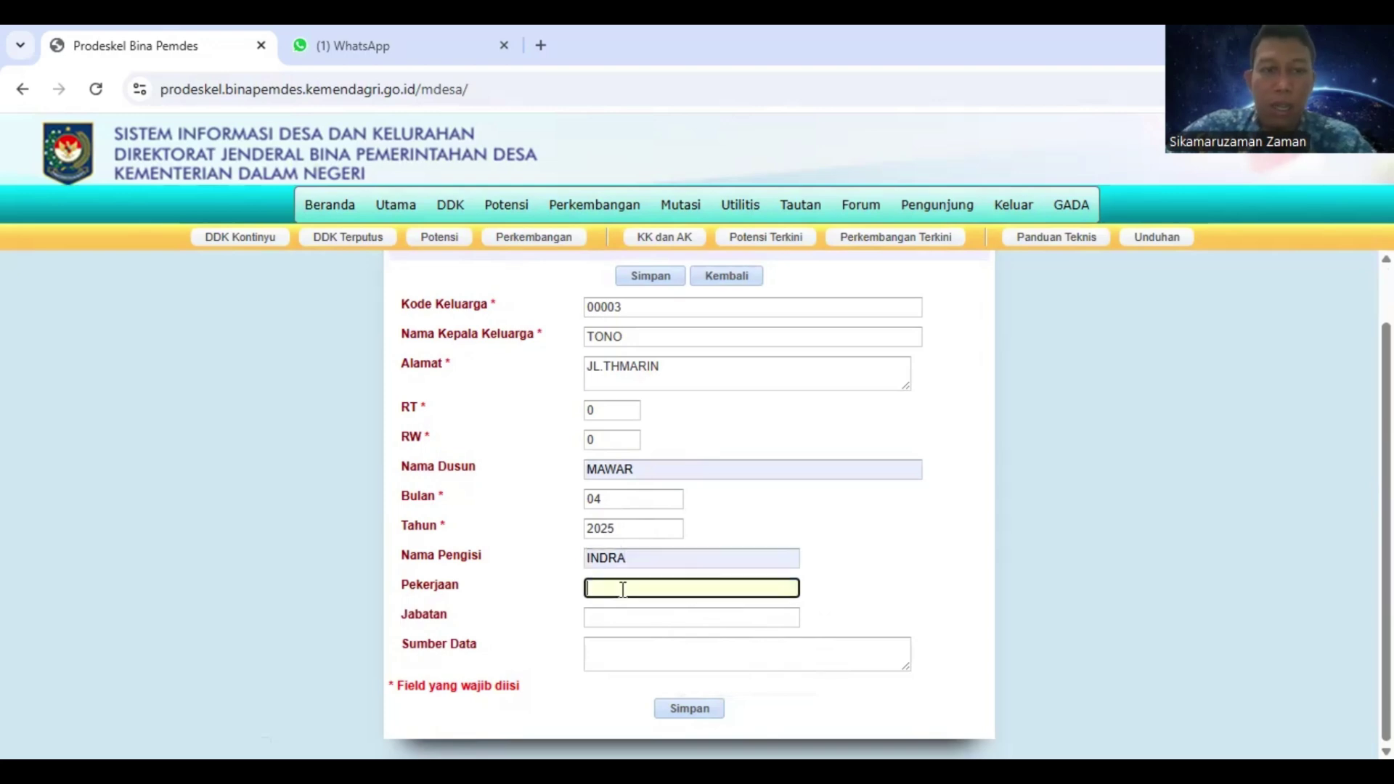
left_click(735, 632)
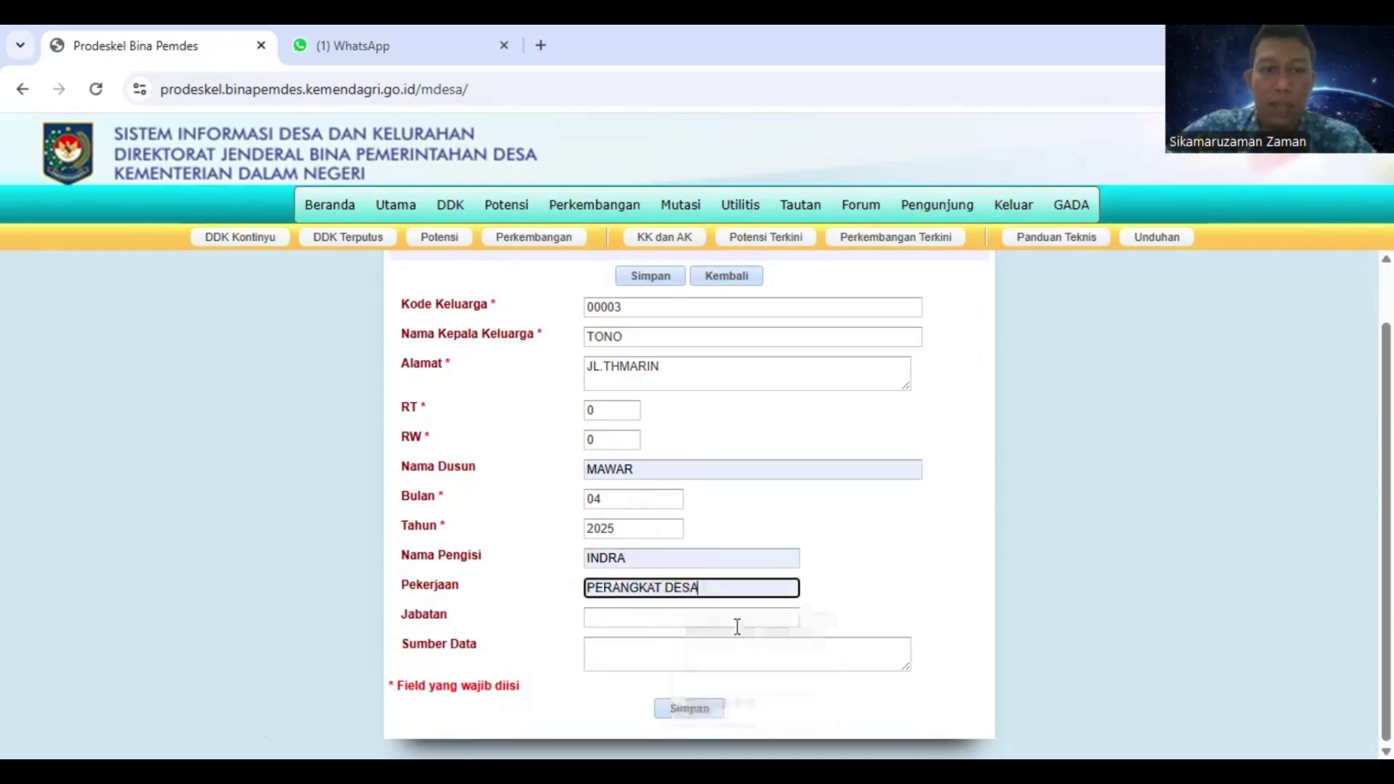
left_click(592, 621)
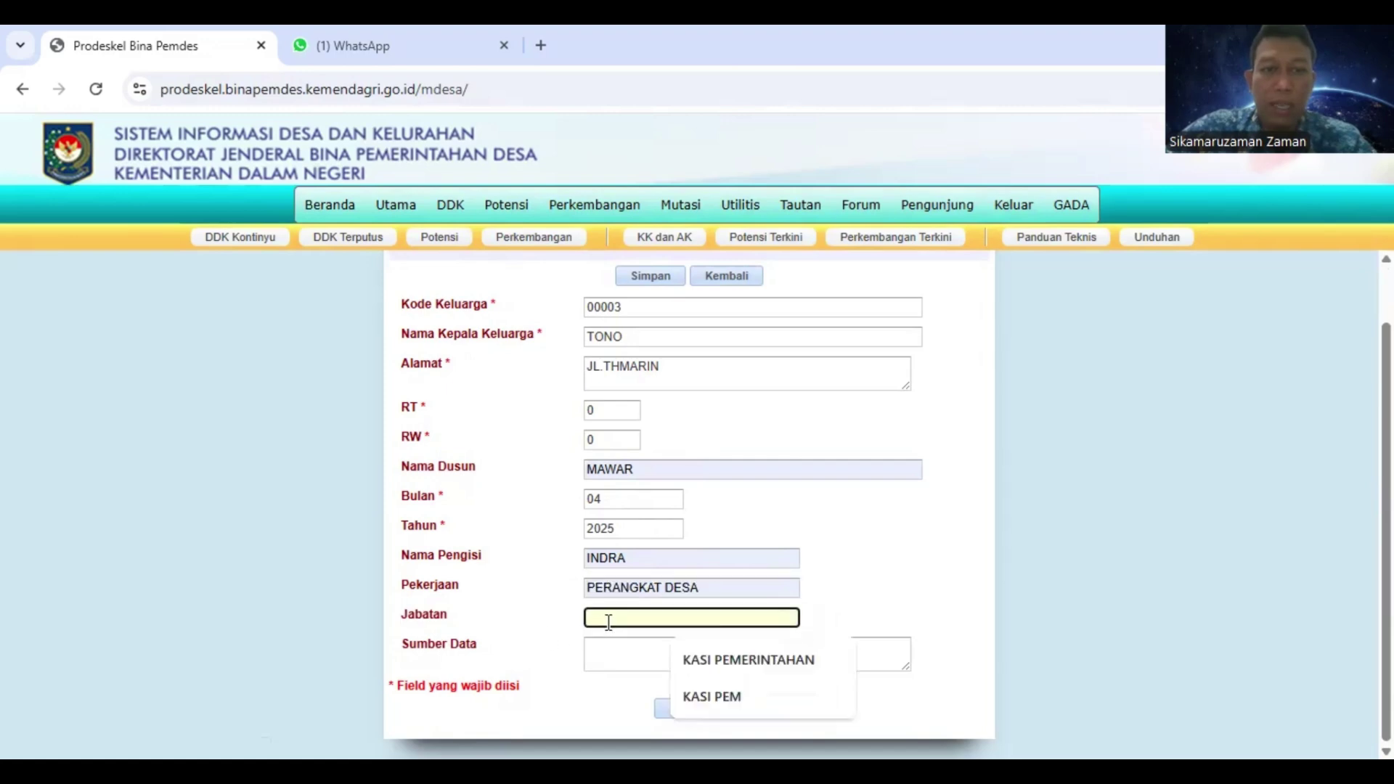
left_click(745, 662)
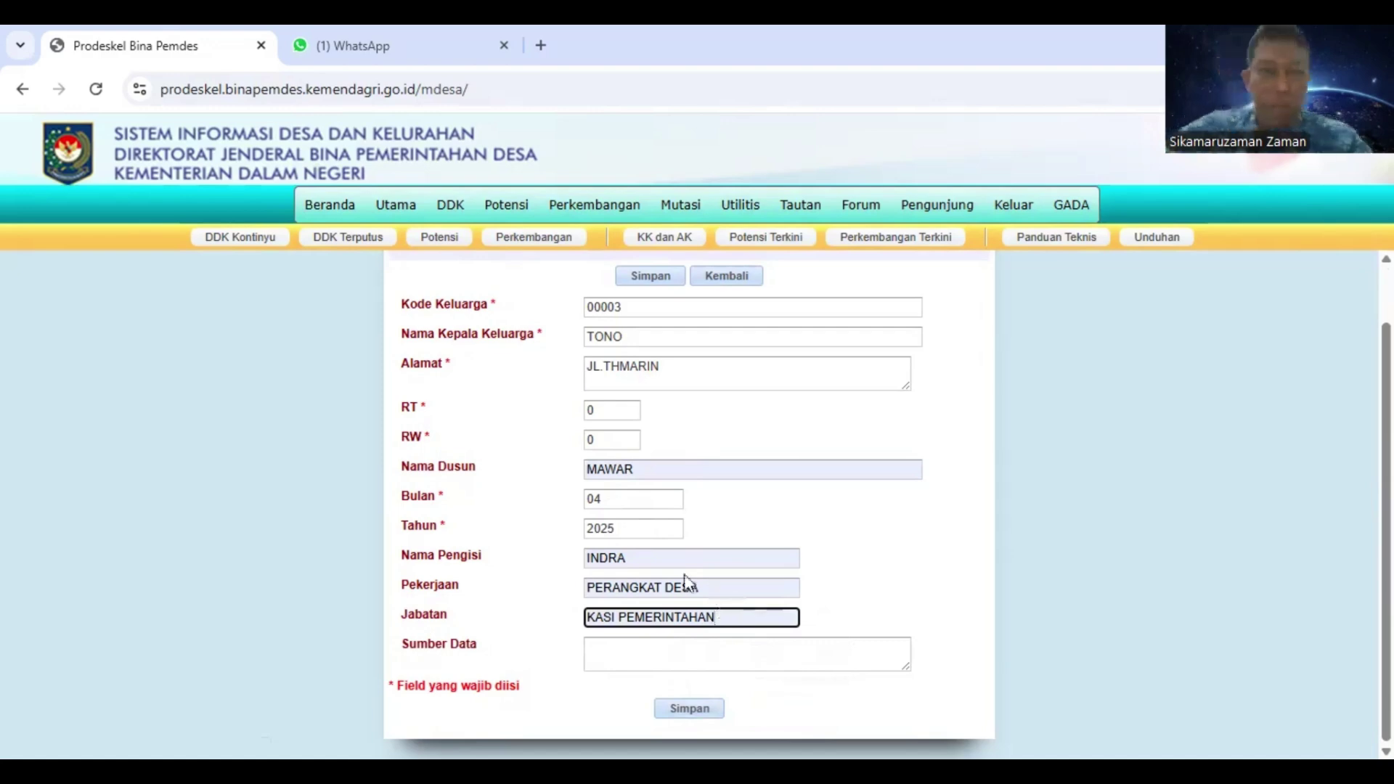
Enter KARTU KELUARGA as the data source and review the form
left_click(621, 662)
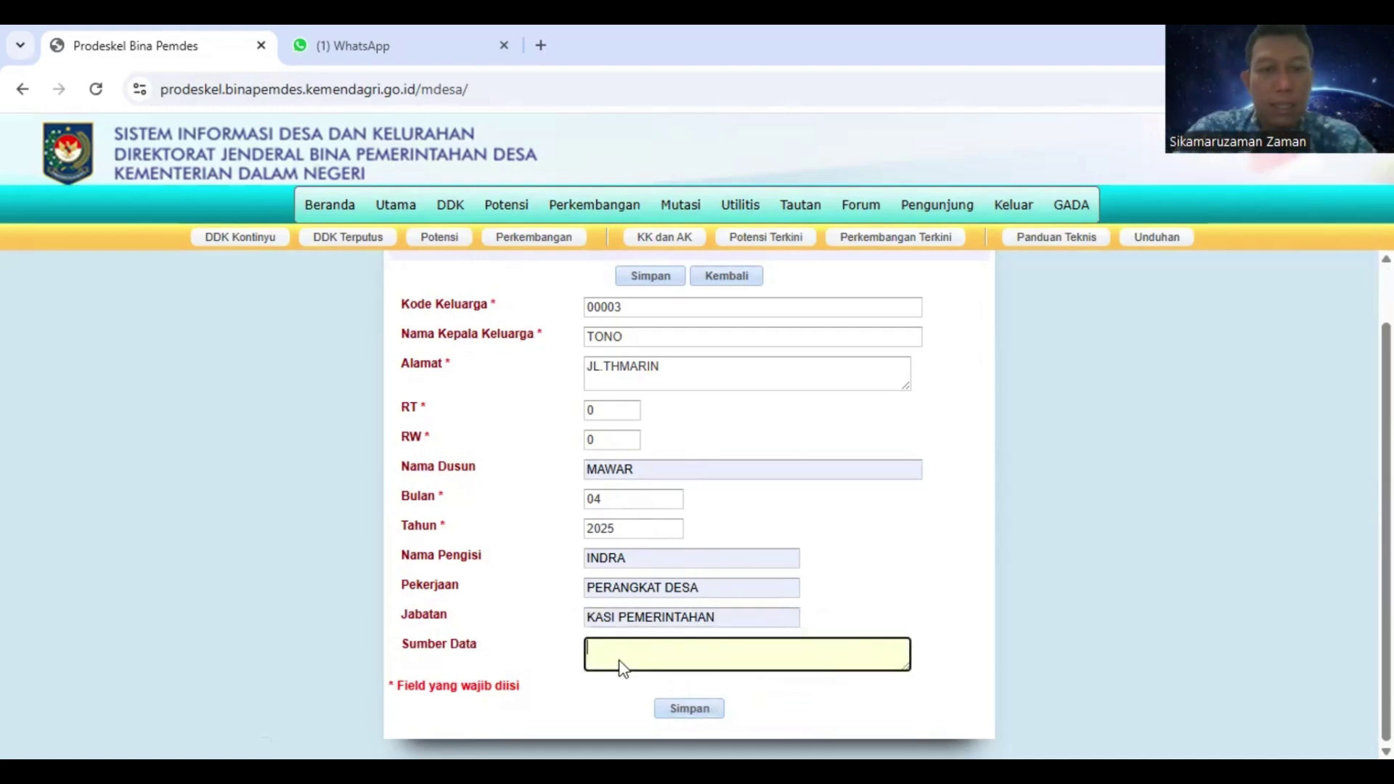
type("KARTU")
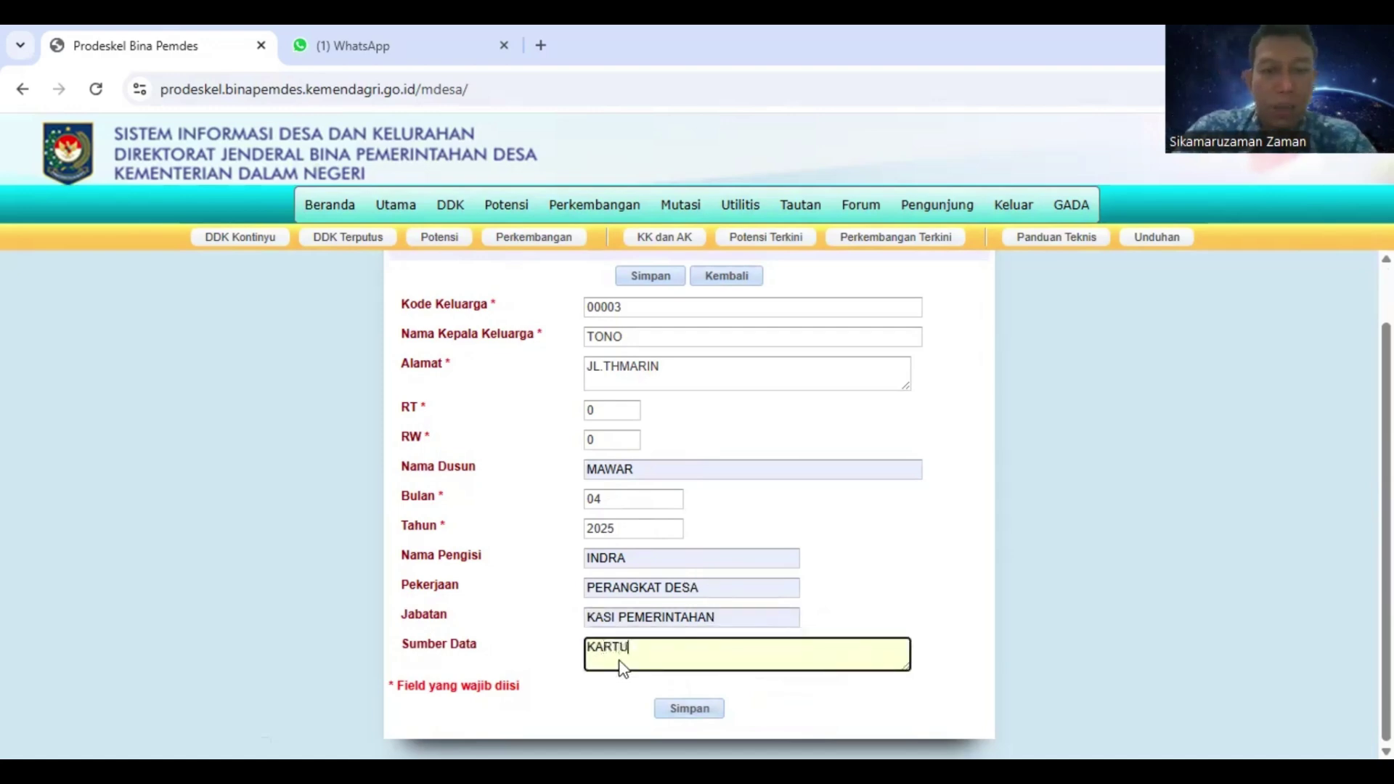
type(" KELUARGA")
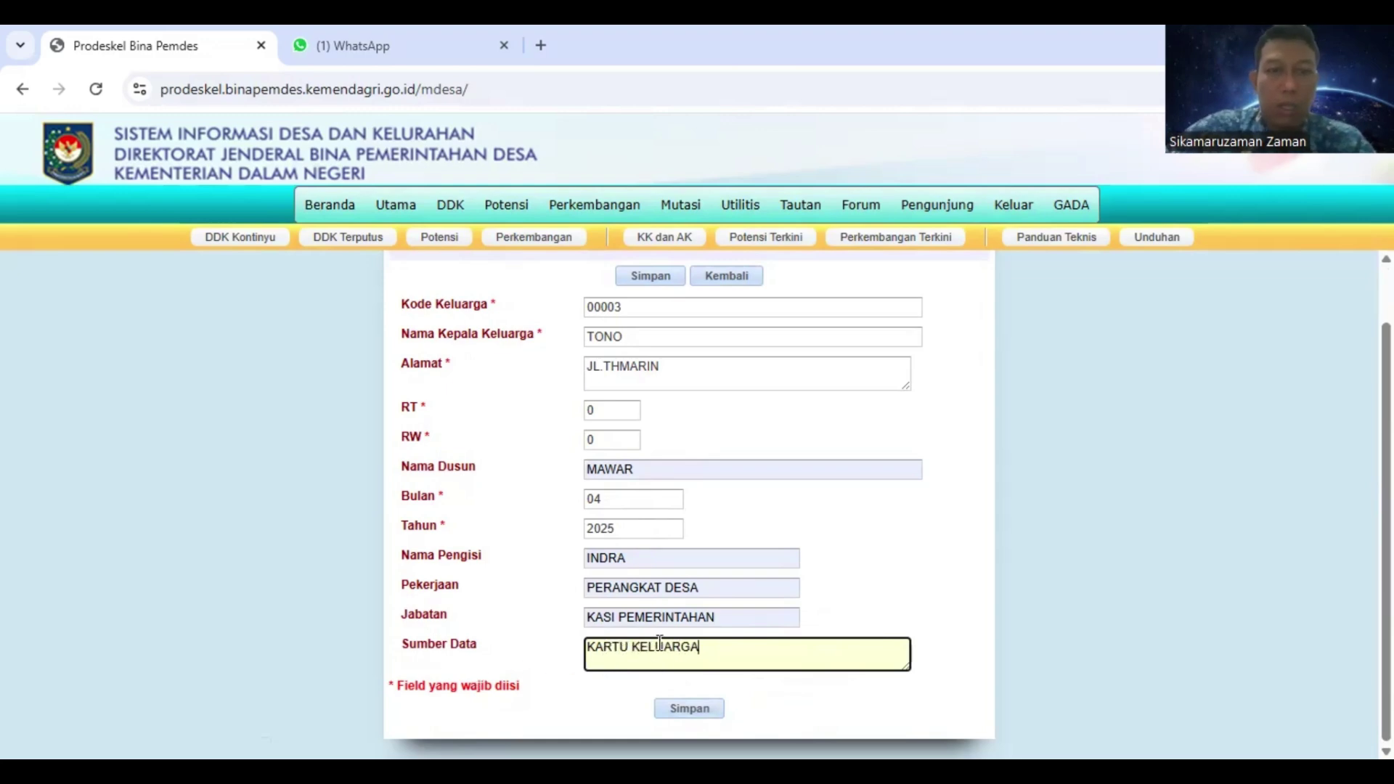
scroll(701, 649, "up", 2)
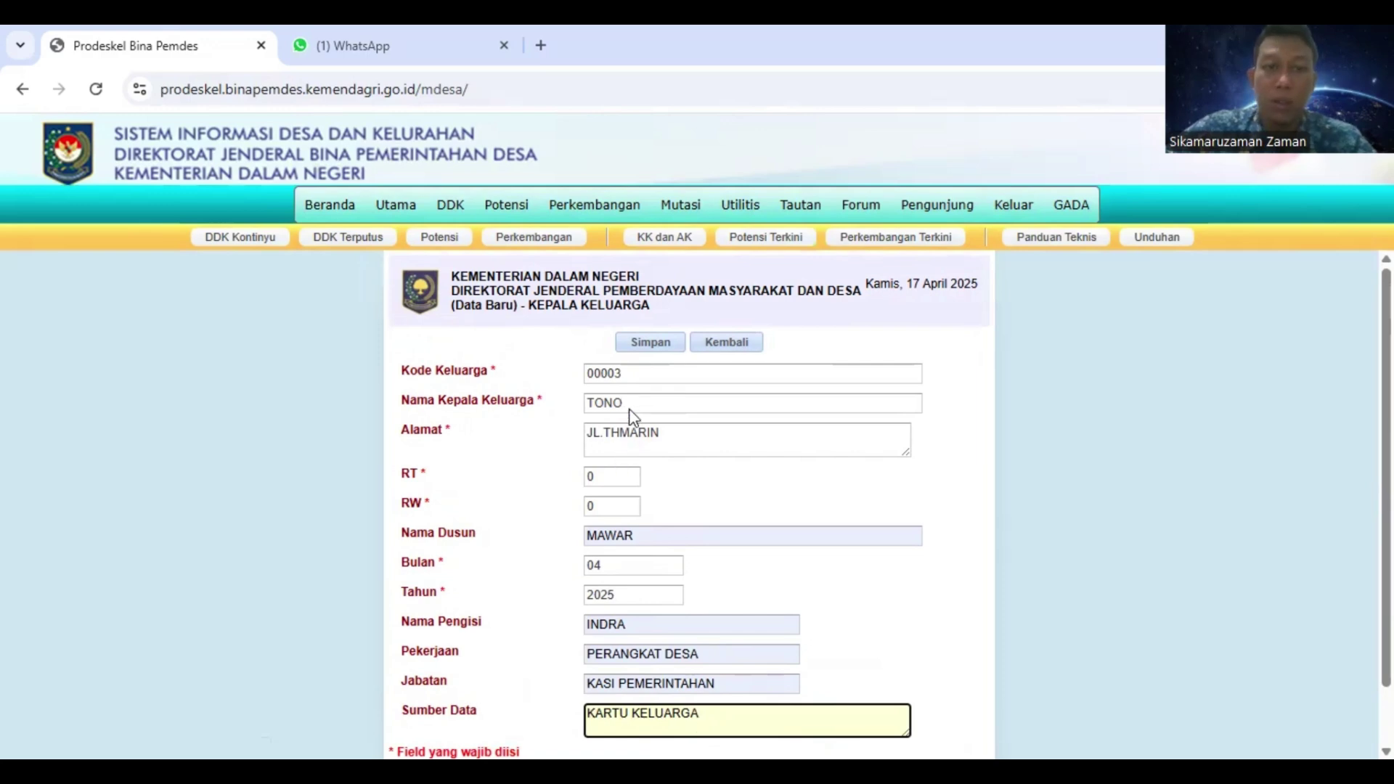
scroll(748, 587, "down", 1)
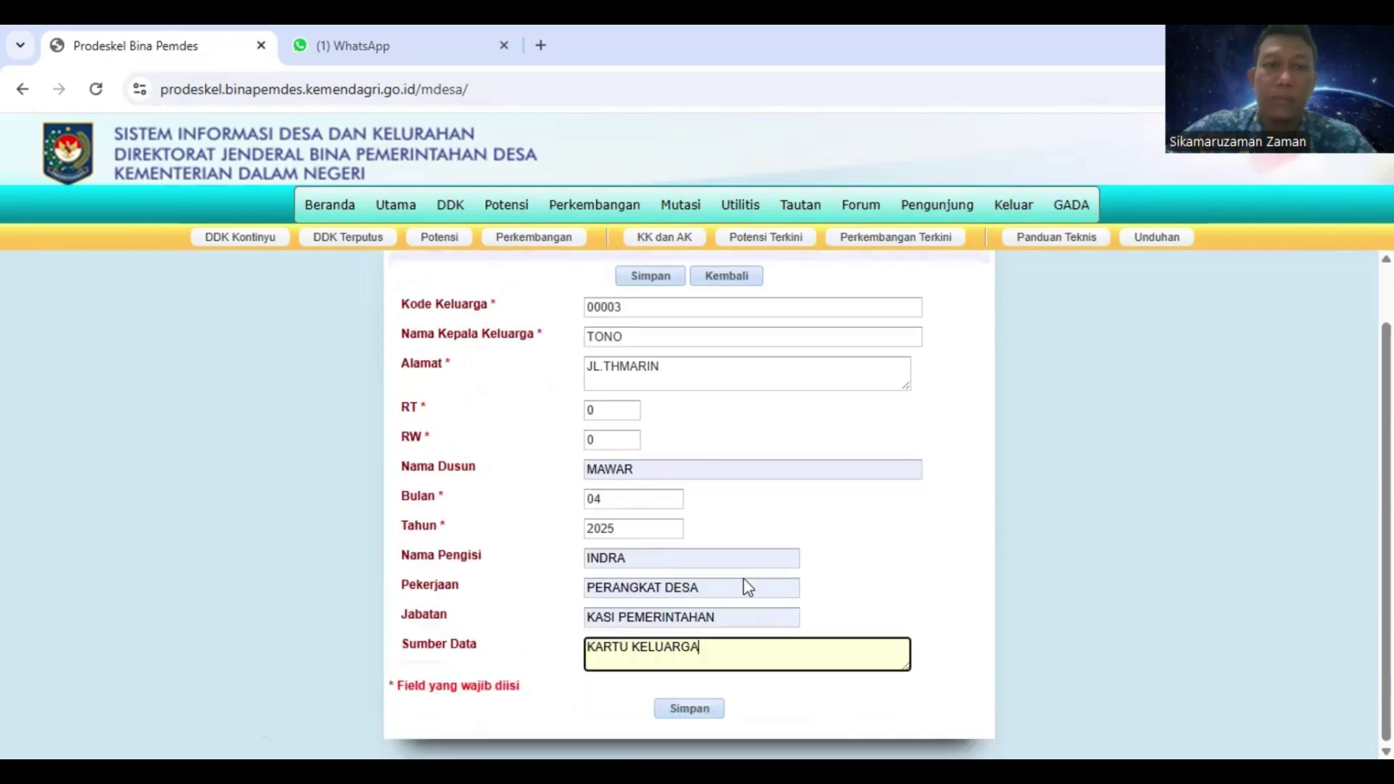
Save the family-head record 00003 for TONO with Simpan
left_click(703, 714)
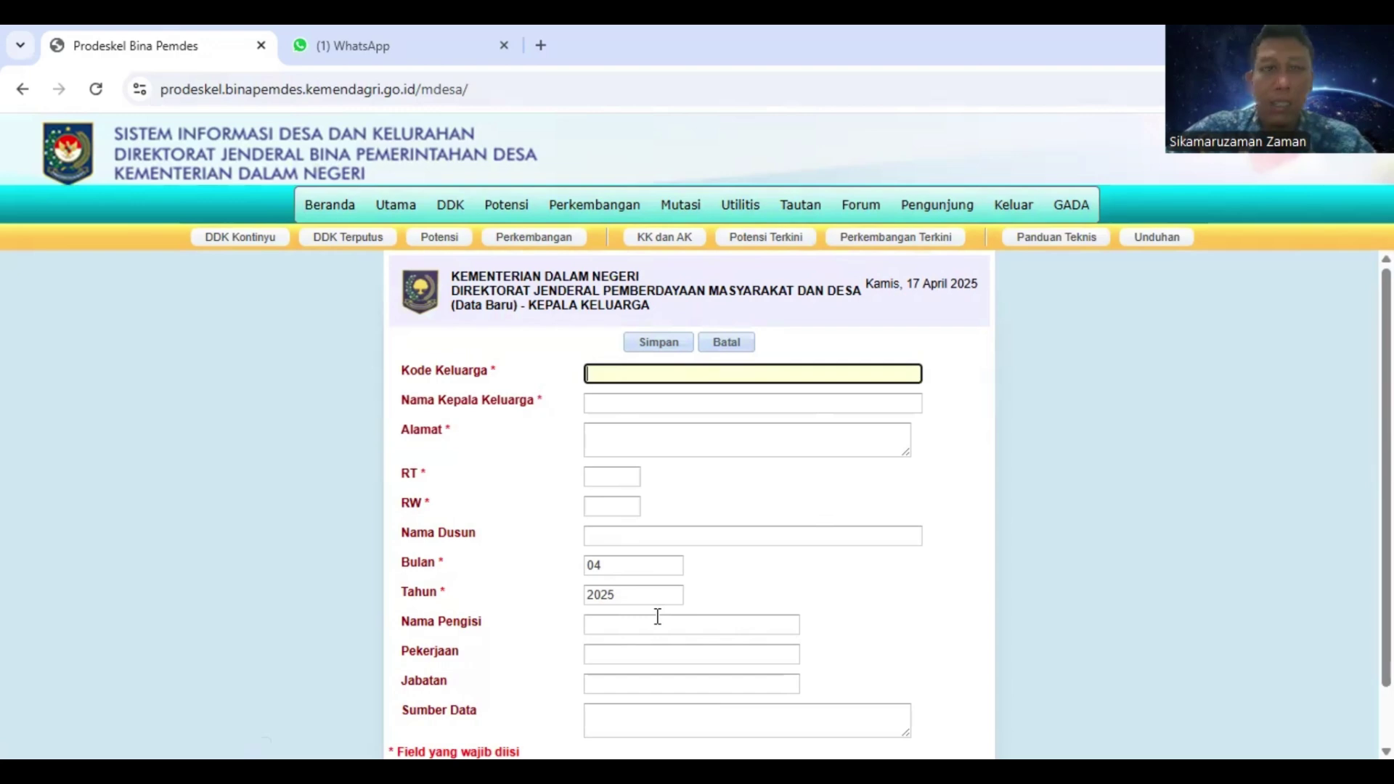
mouse_move(449, 206)
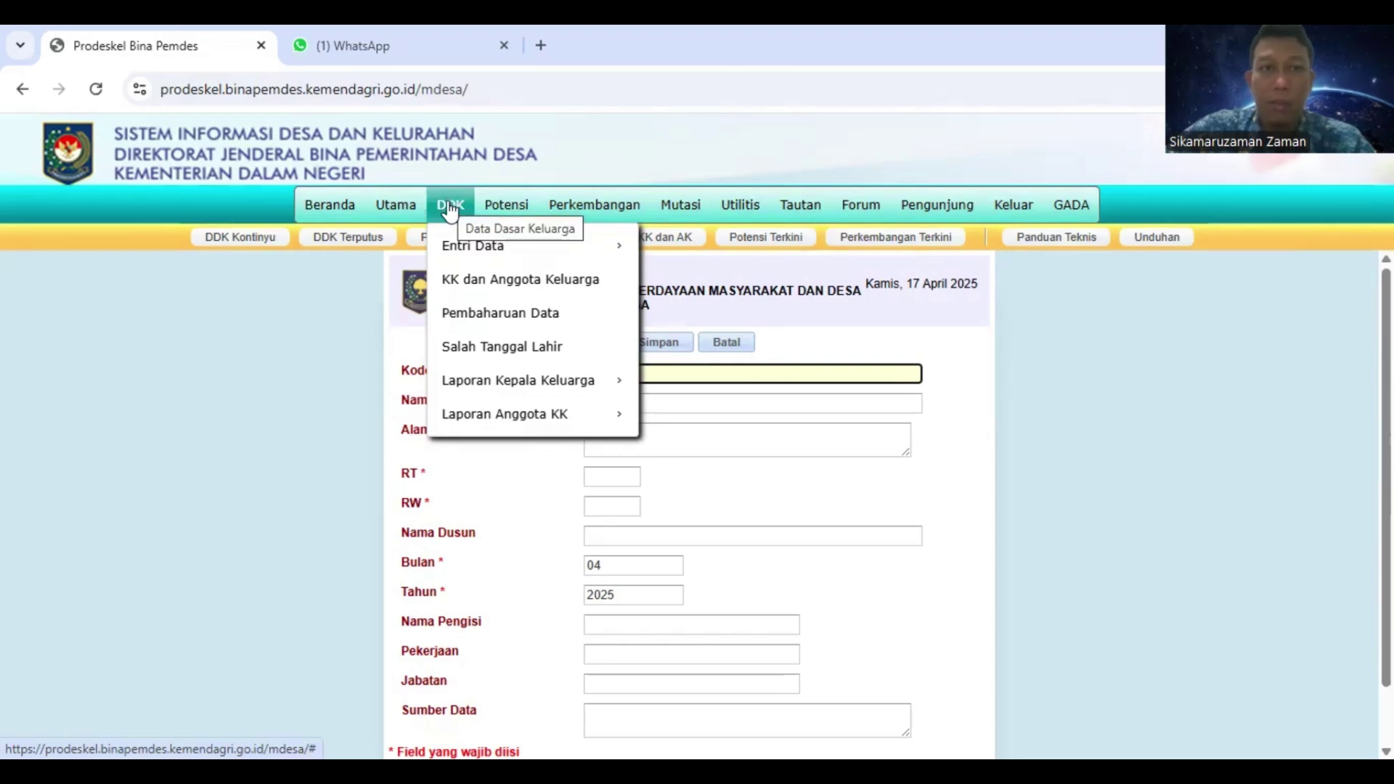
Return to the Metode Kontinyu family-head list to find 00003 TONO listed first
mouse_move(451, 258)
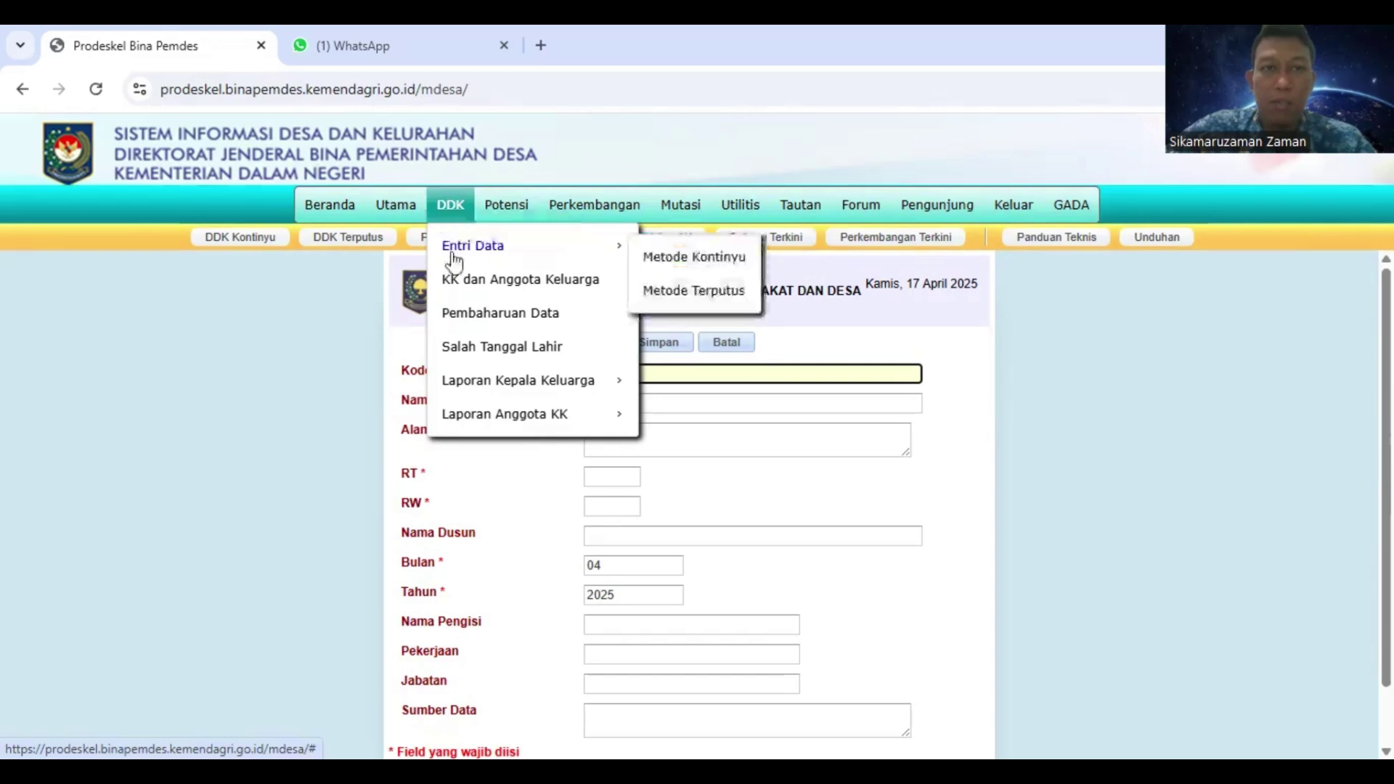
left_click(686, 263)
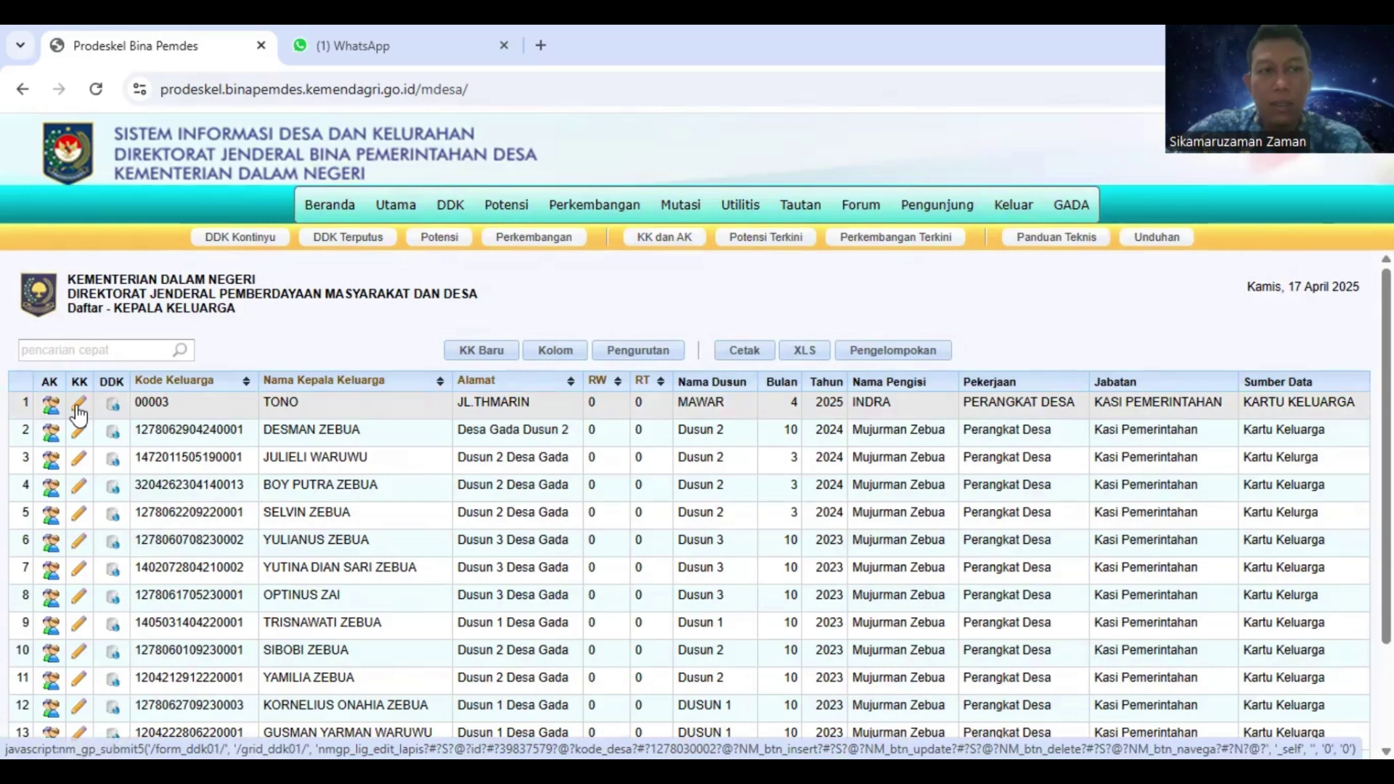
Edit the first family's head record: append ',SH' to the name, fix the misspelled address, and save
left_click(78, 411)
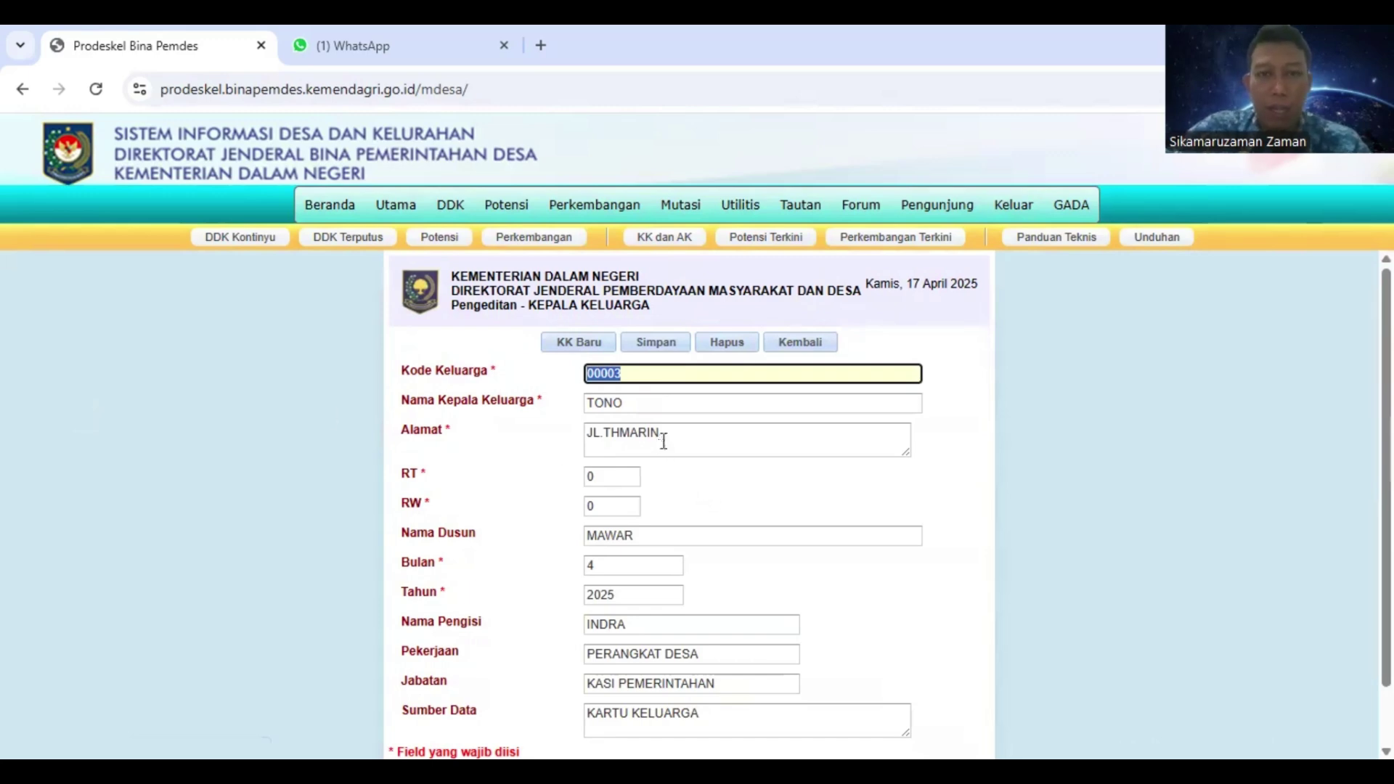
left_click(629, 404)
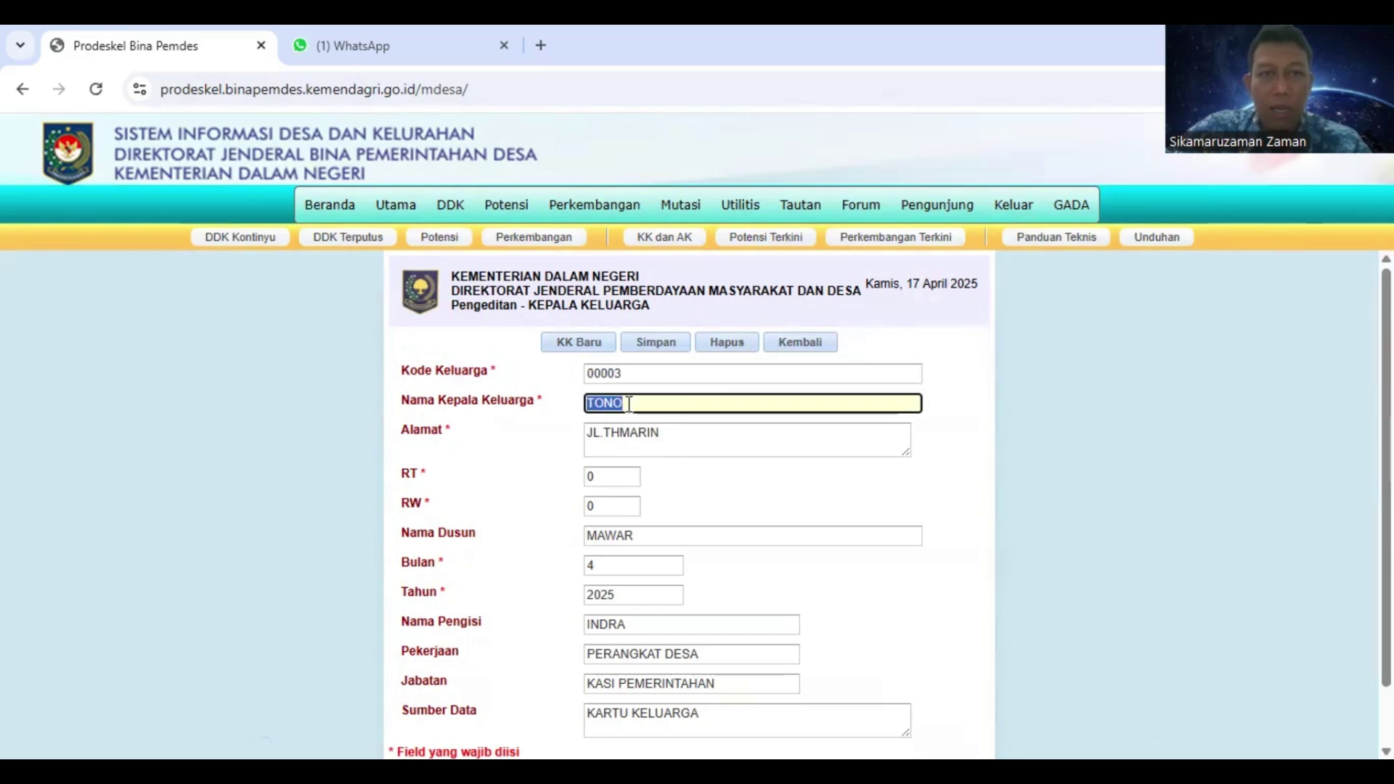
left_click(629, 403)
type(",S")
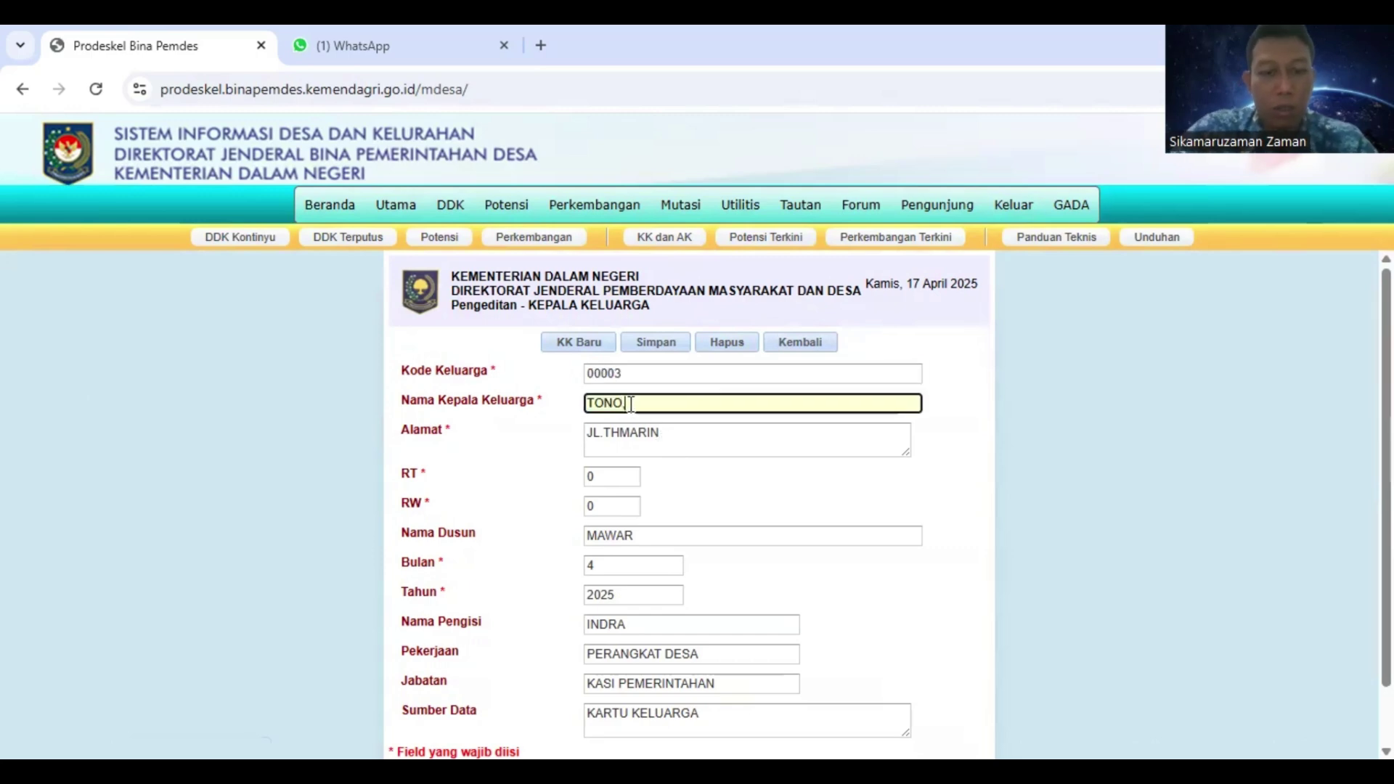
type("H")
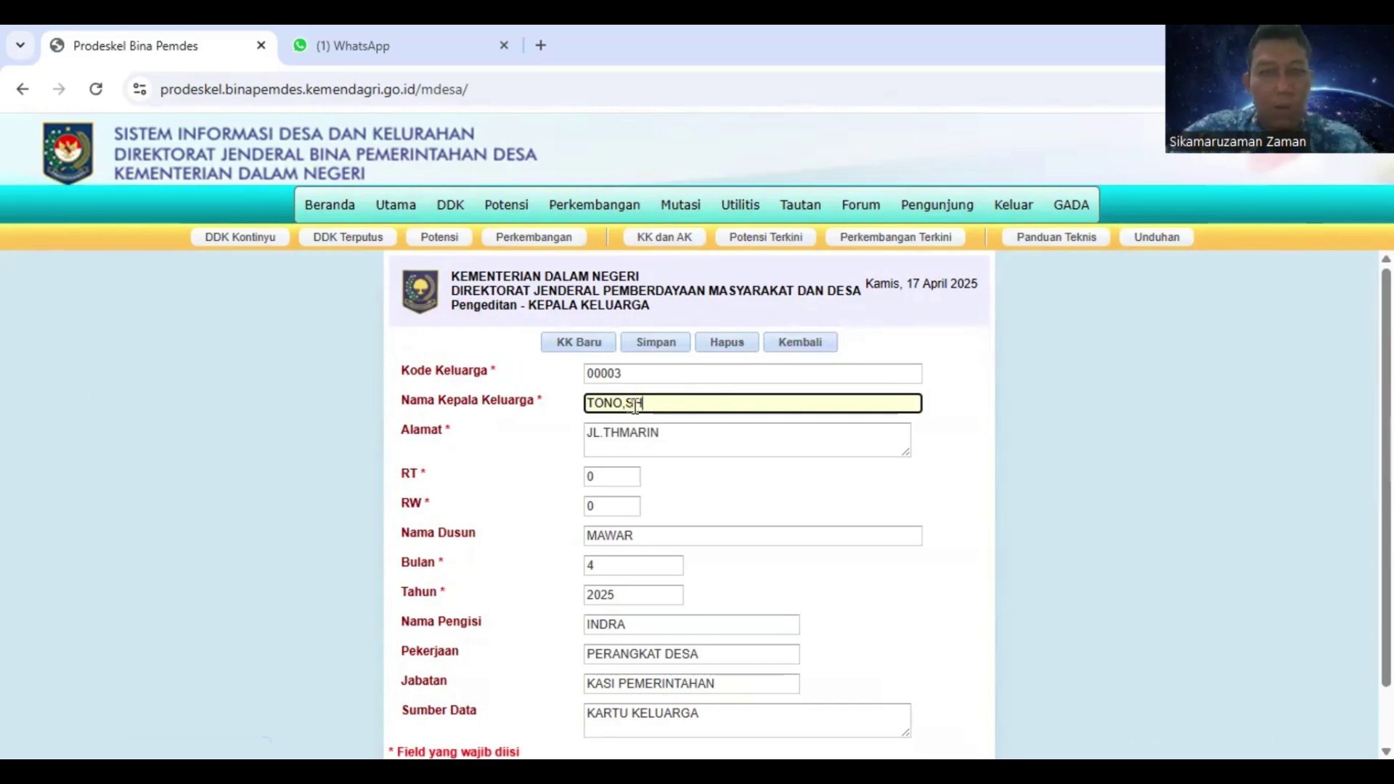
left_click(668, 429)
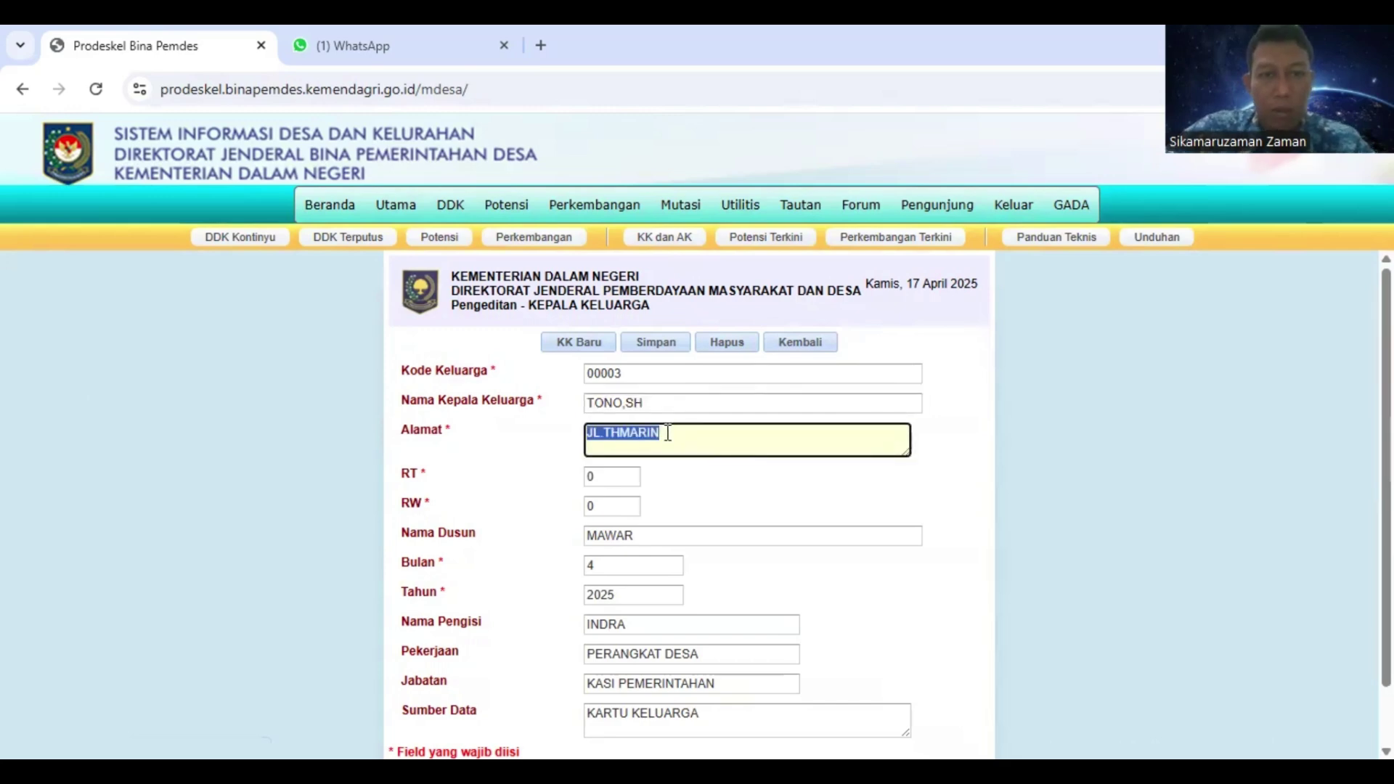
left_click(668, 432)
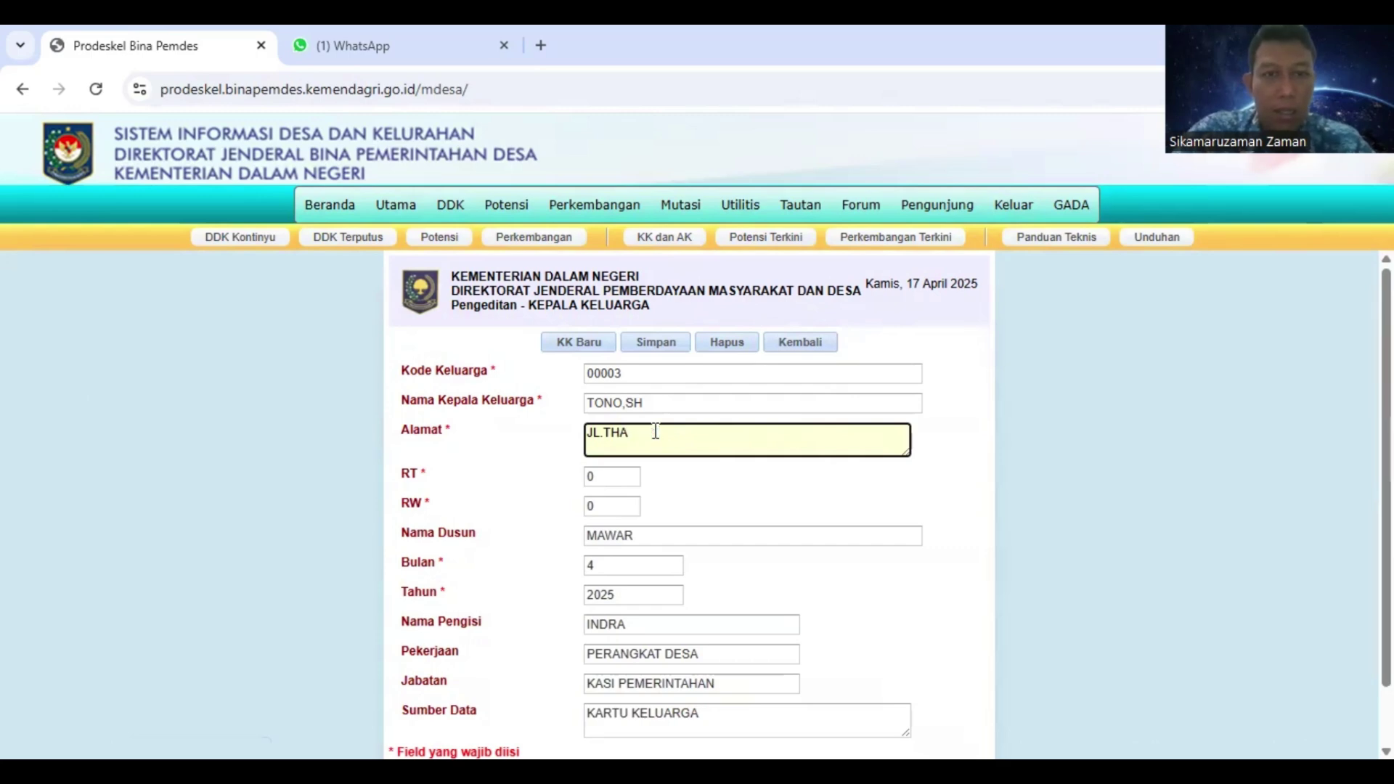
key("BackSpace")
key("BackSpace")
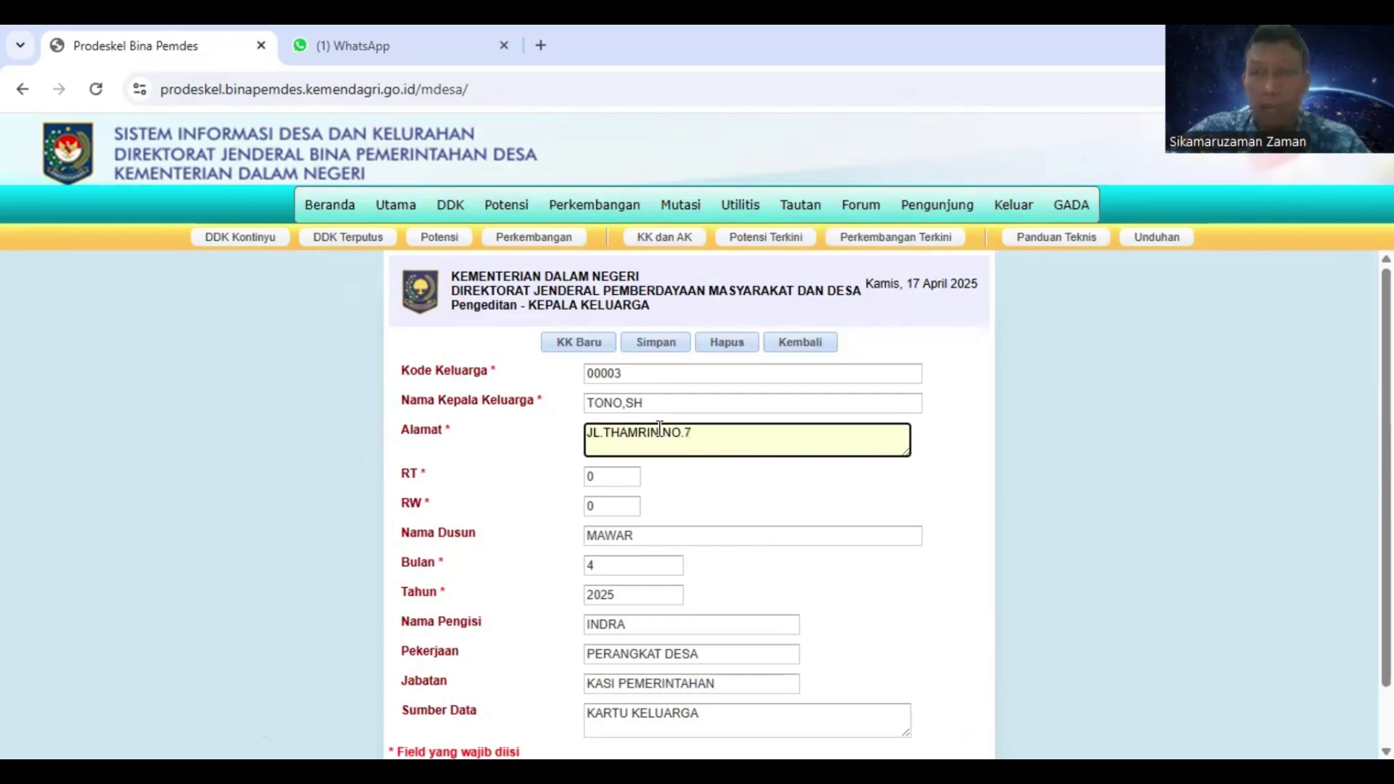
left_click(658, 342)
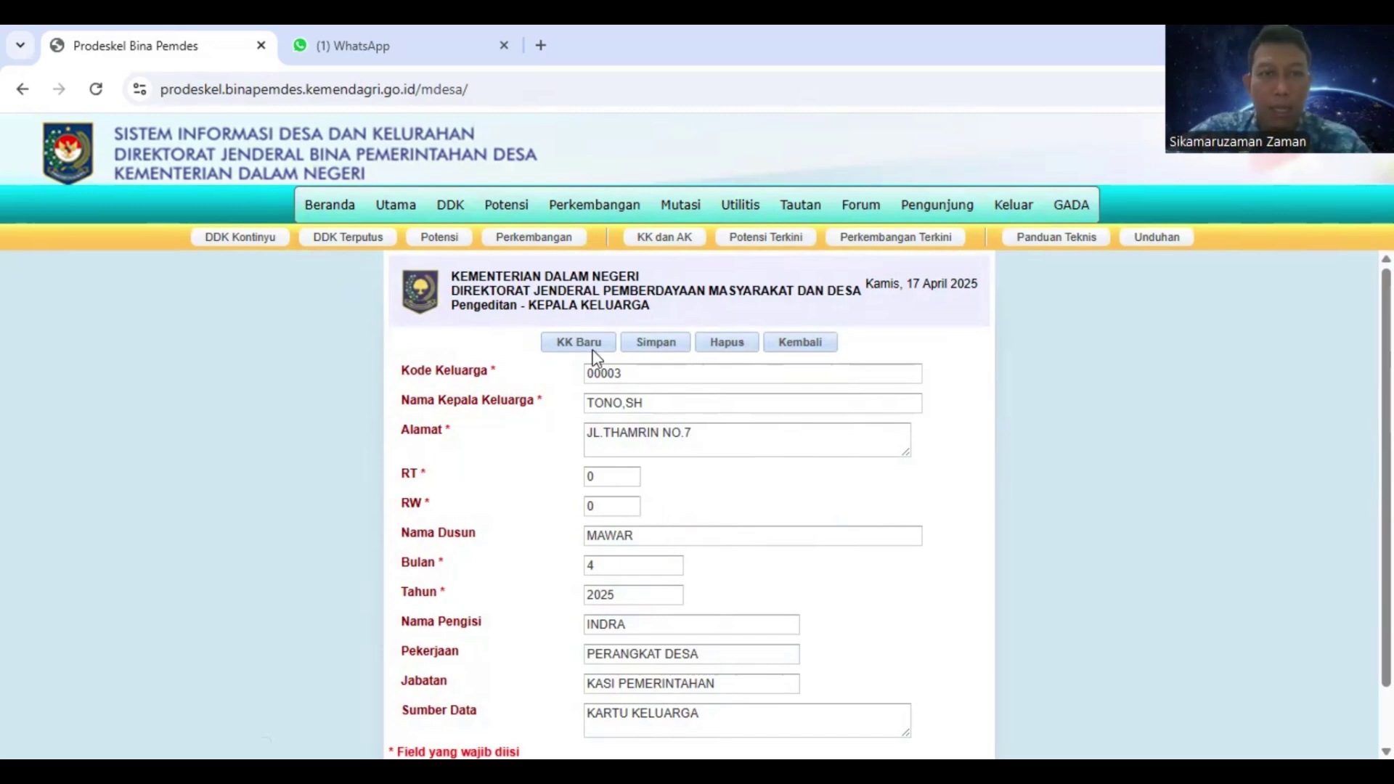
Return to the Kepala Keluarga list through DDK > Entri Data > Metode Kontinyu
mouse_move(458, 219)
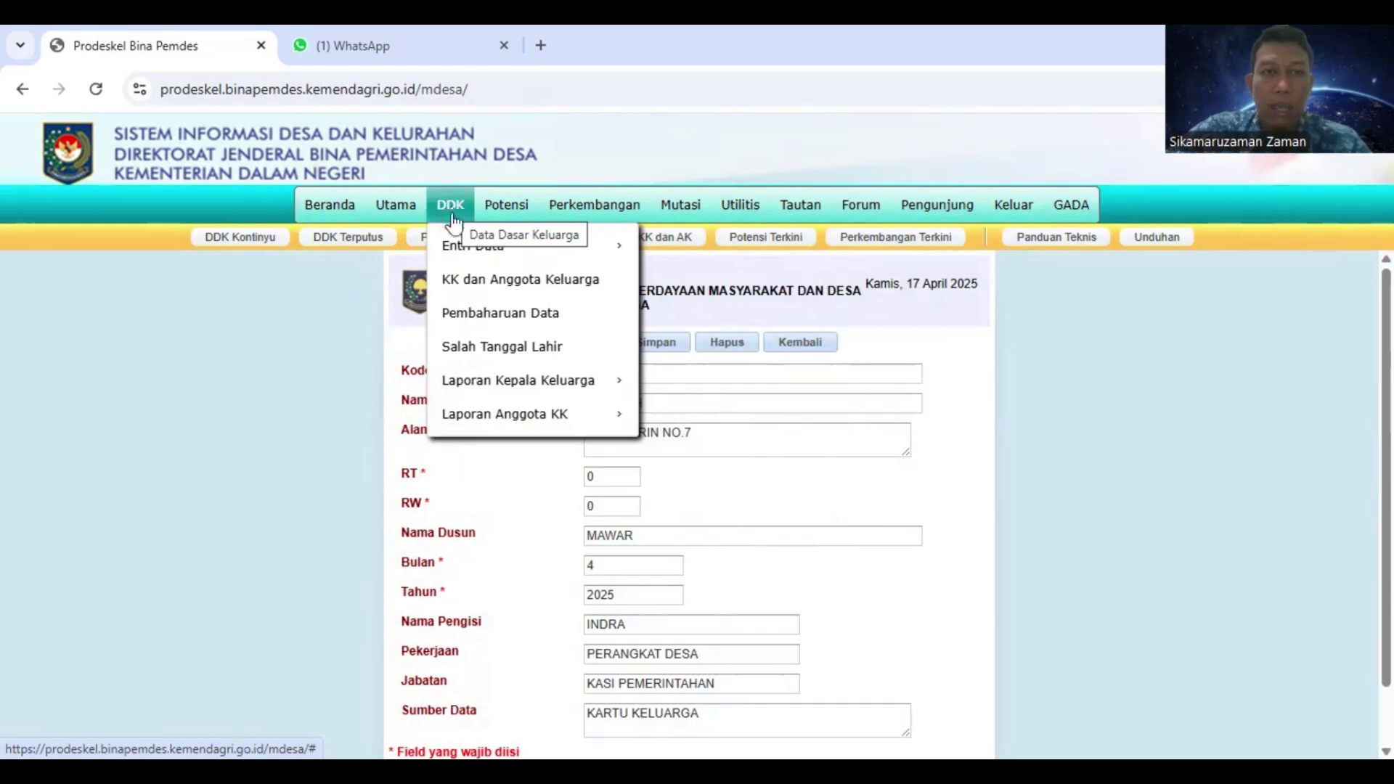
mouse_move(471, 256)
left_click(661, 258)
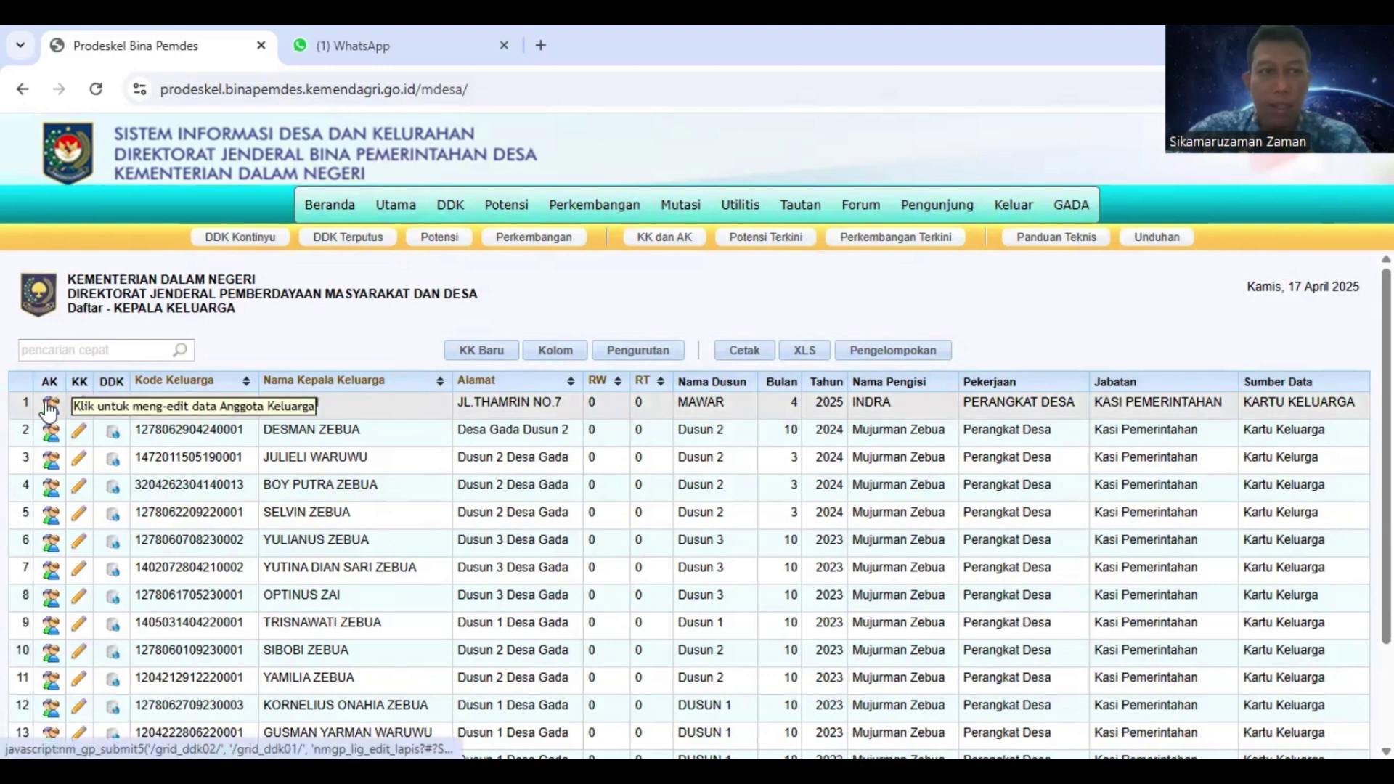
Open the Anggota Keluarga member list for the family in row 1
left_click(49, 407)
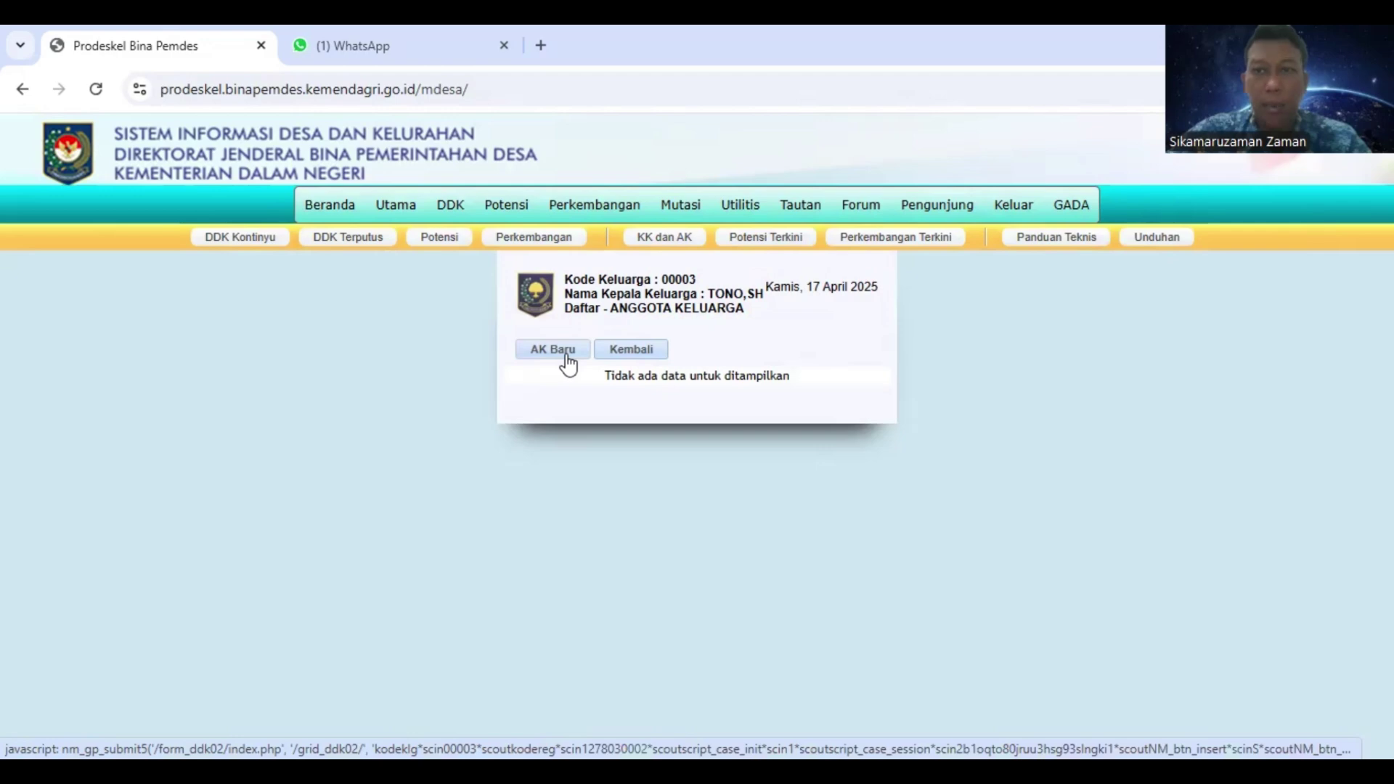
Start a new family member with No. Urut 1 and the member's NIK entered
left_click(559, 351)
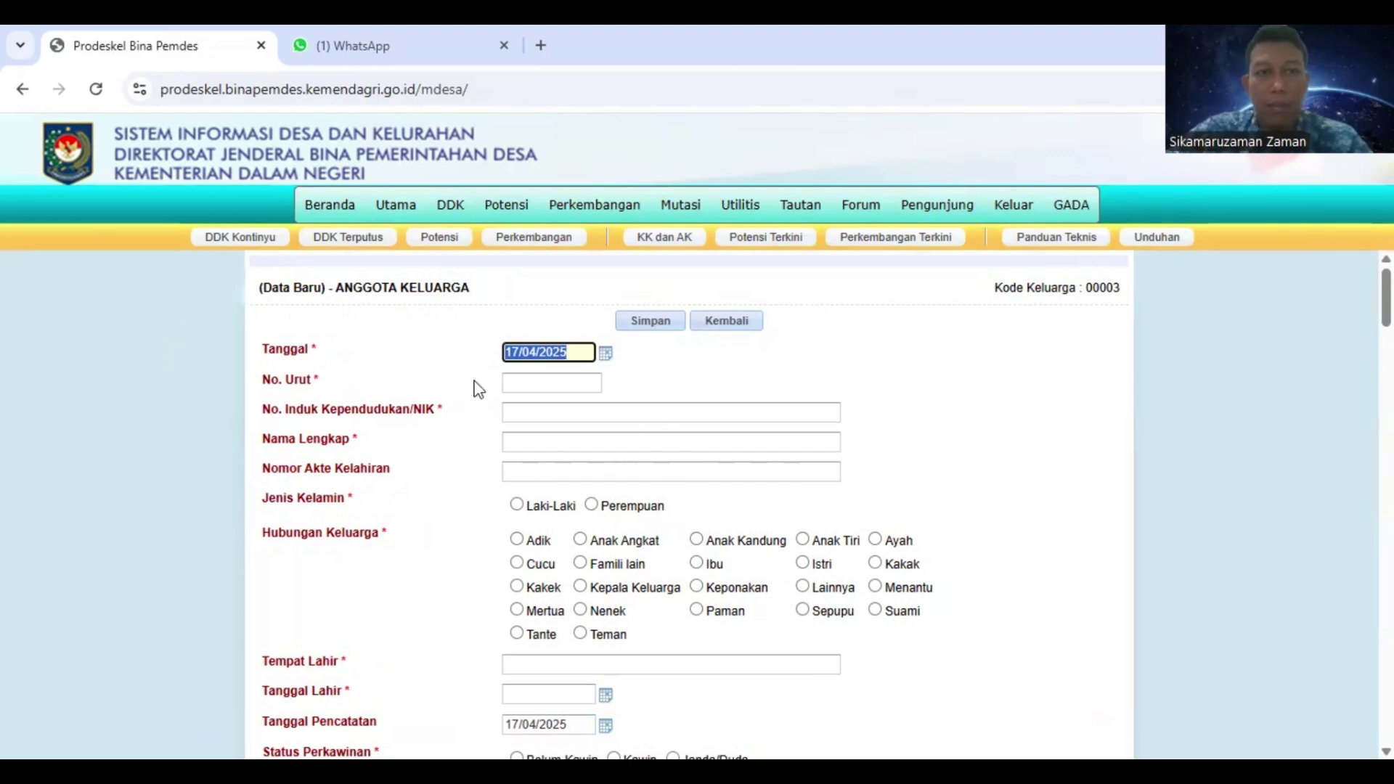
scroll(565, 438, "down", 2)
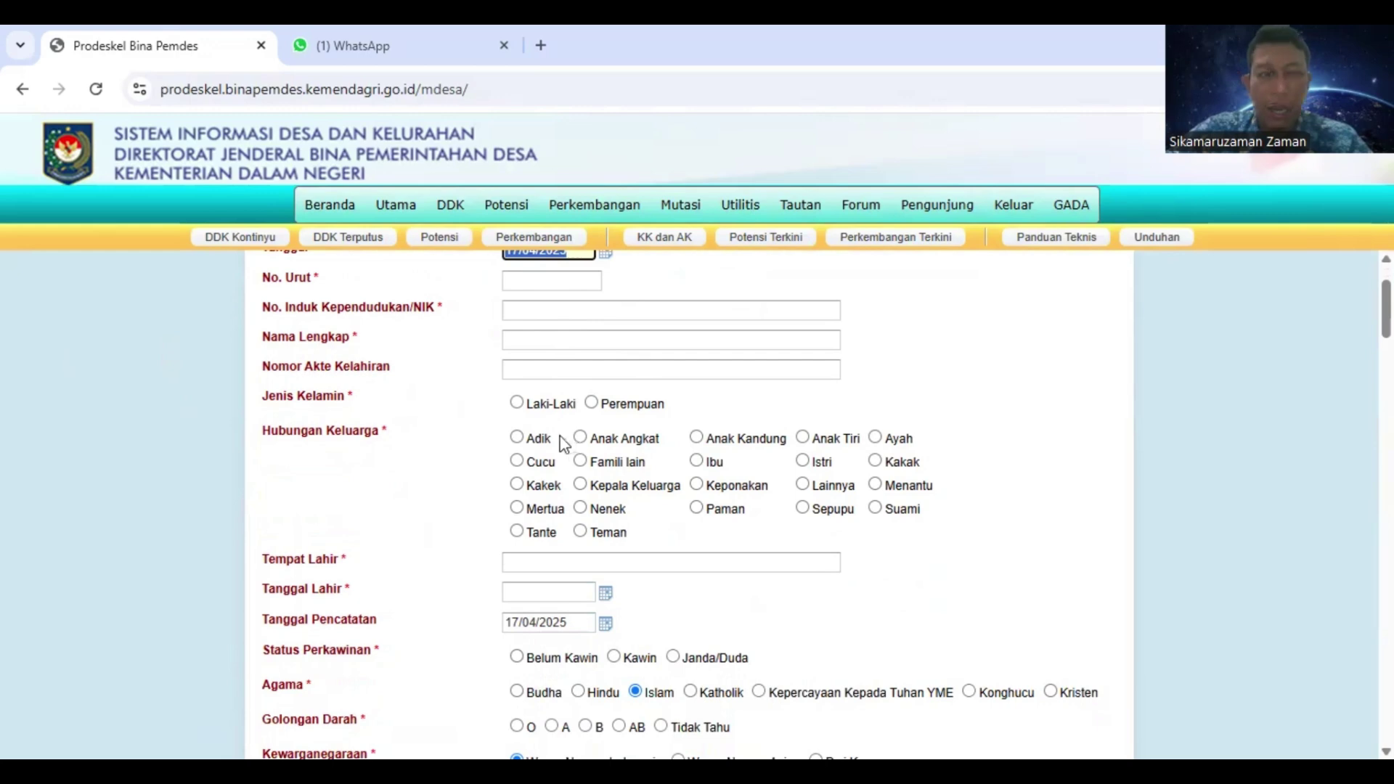
scroll(565, 439, "up", 2)
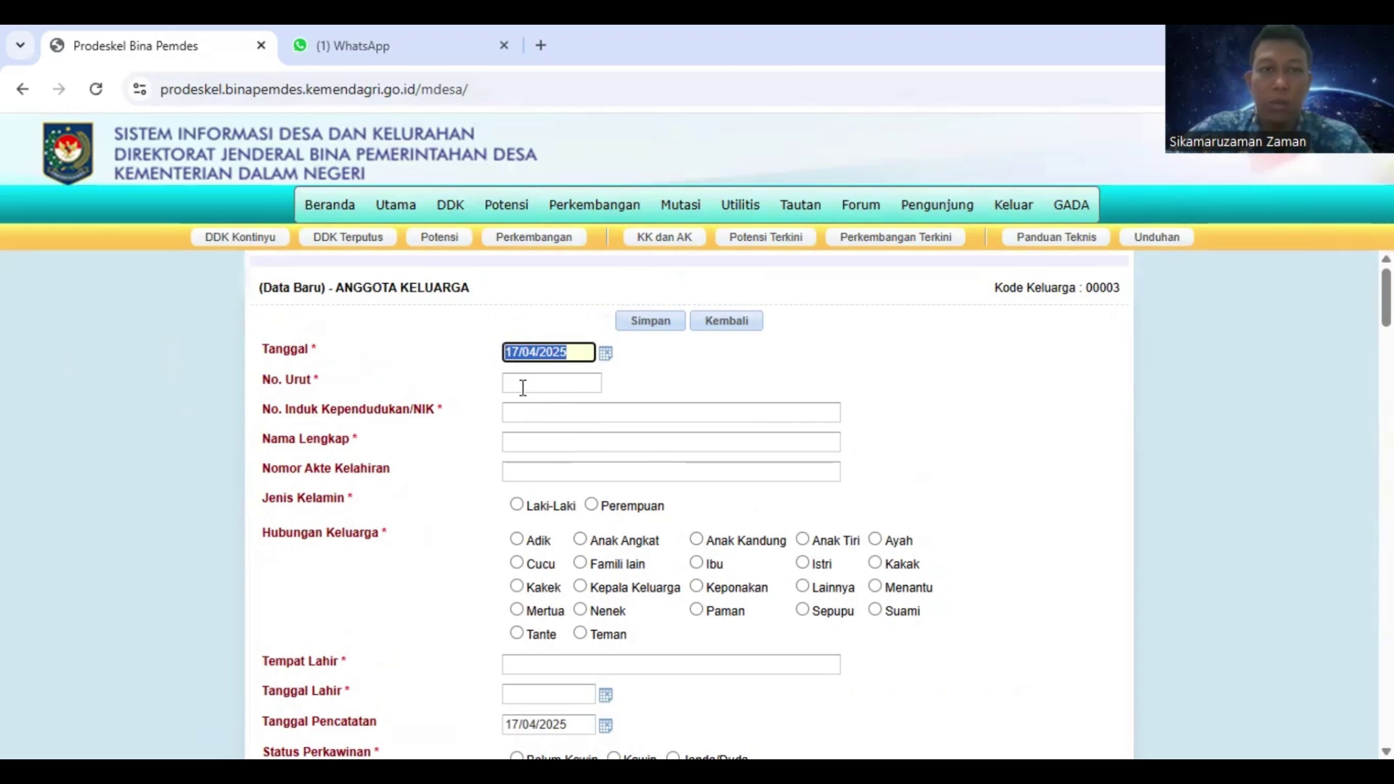
left_click(518, 385)
type("1")
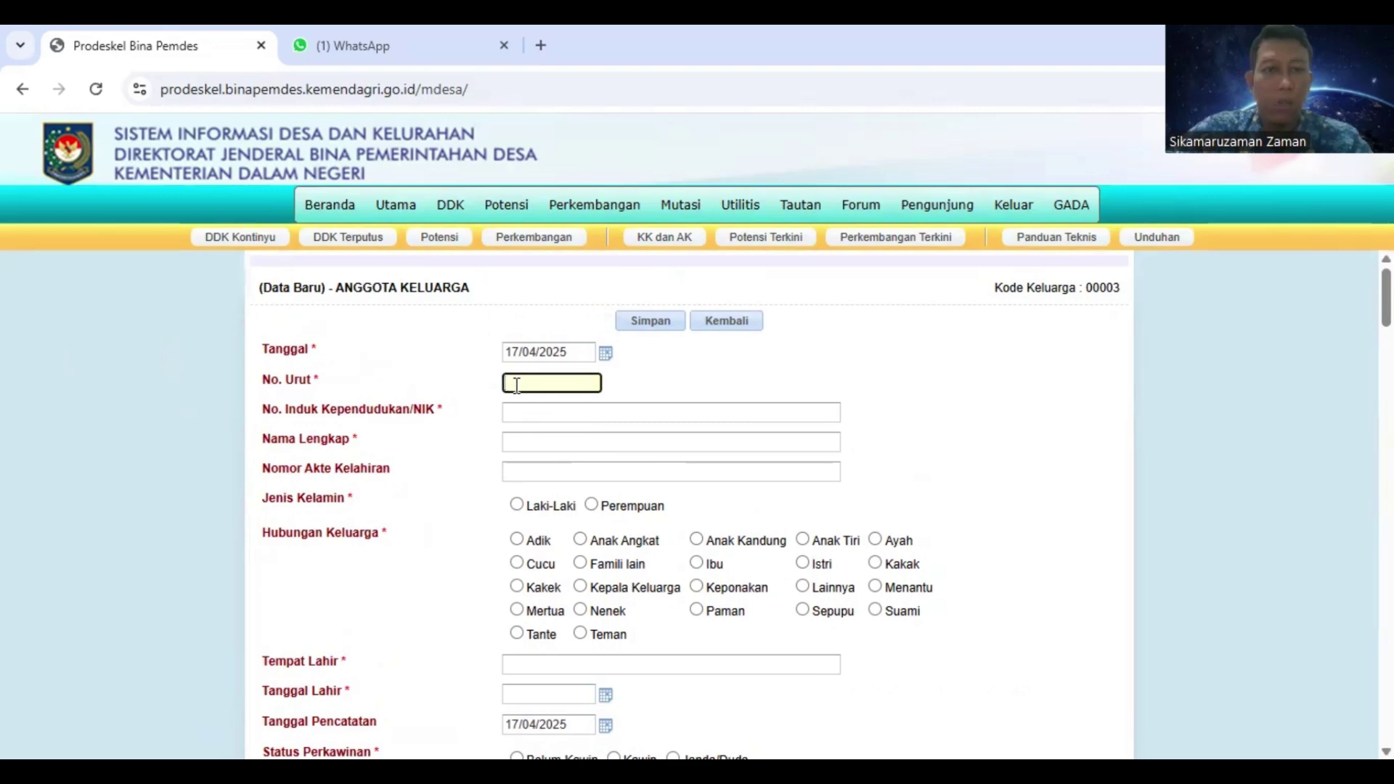
left_click(539, 418)
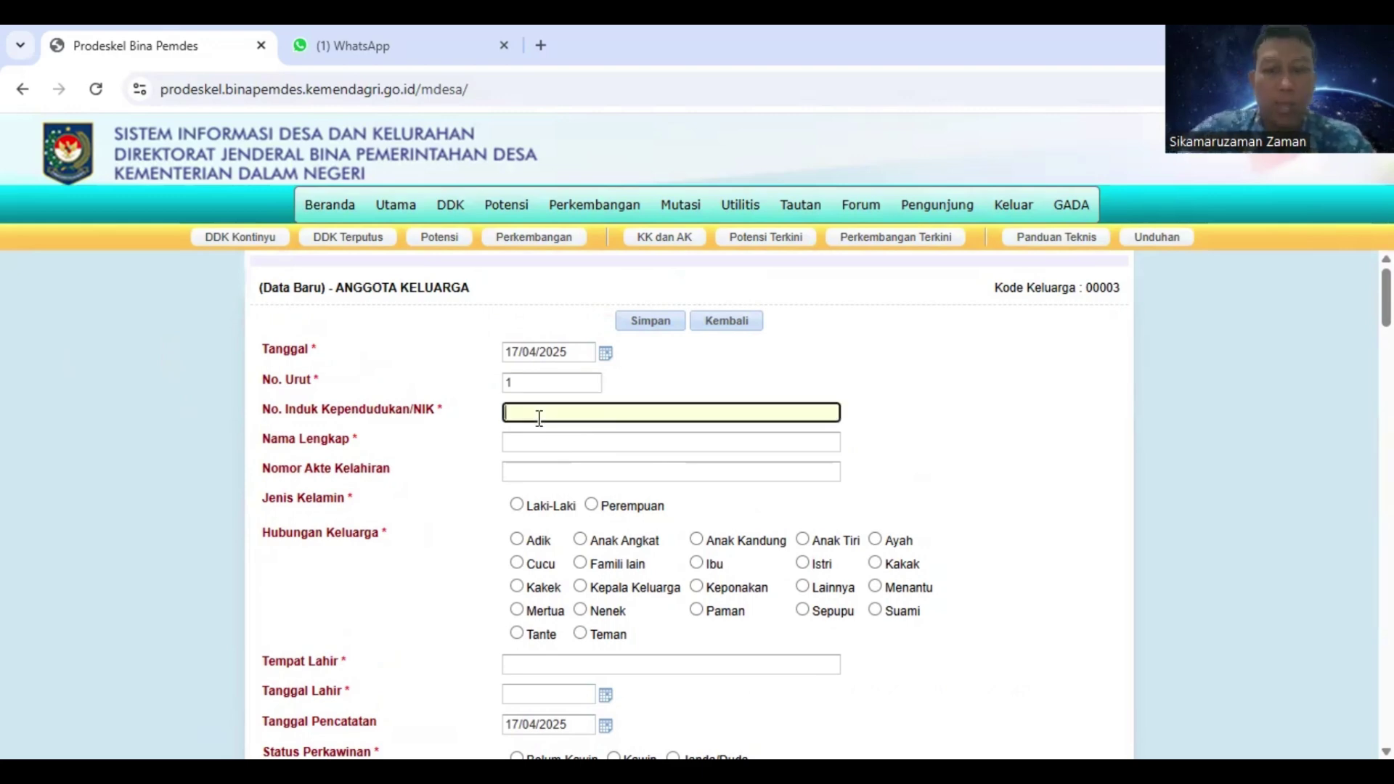
type("00000")
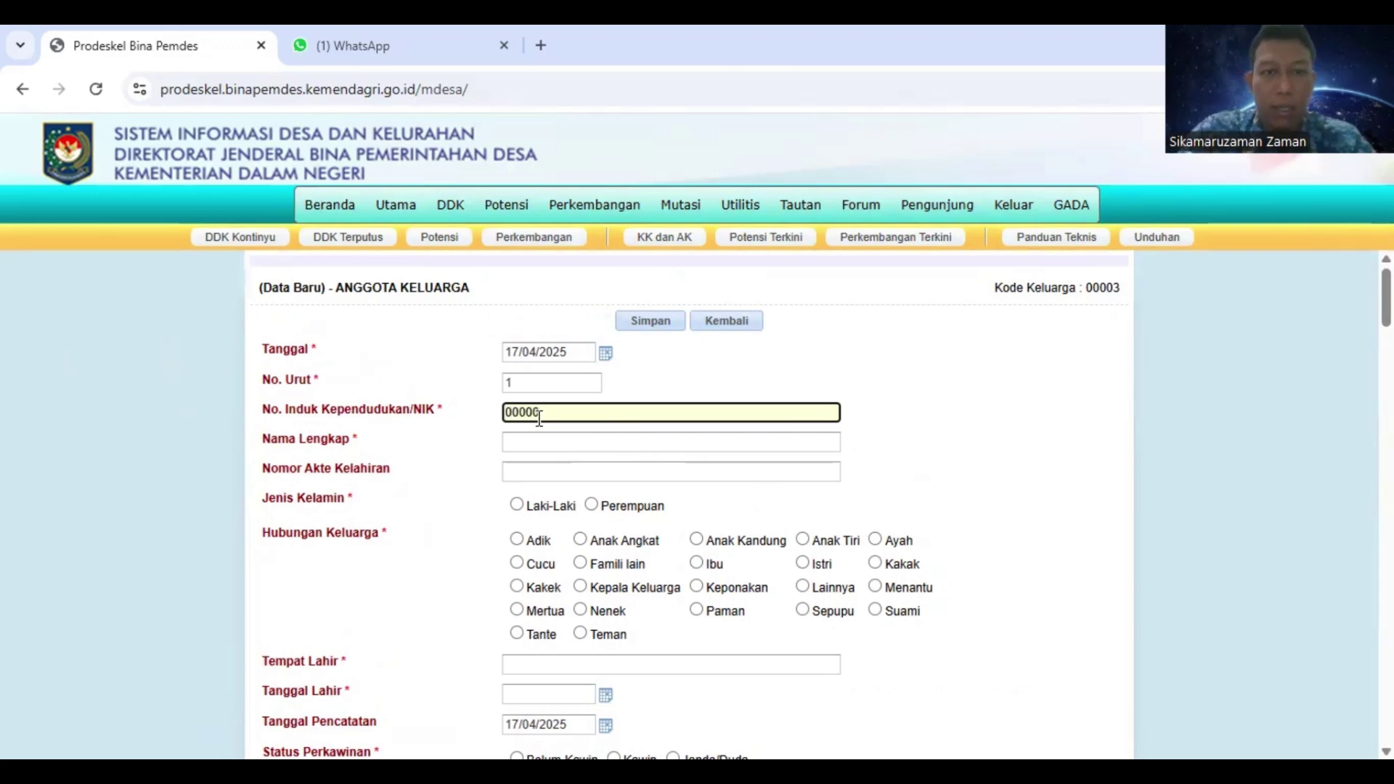
type("9")
key("Tab")
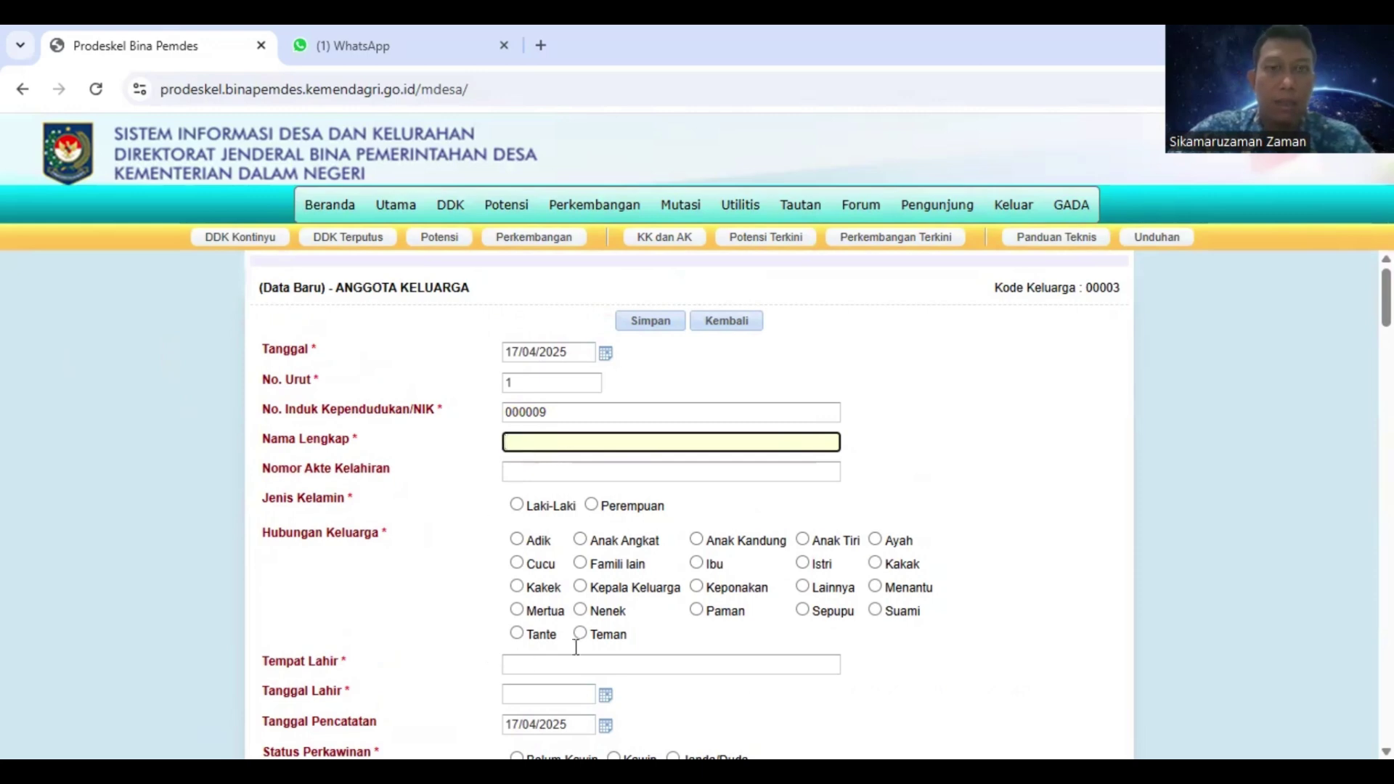
Reopen the first family's member list from Metode Kontinyu and start a new member entry
mouse_move(458, 207)
mouse_move(476, 244)
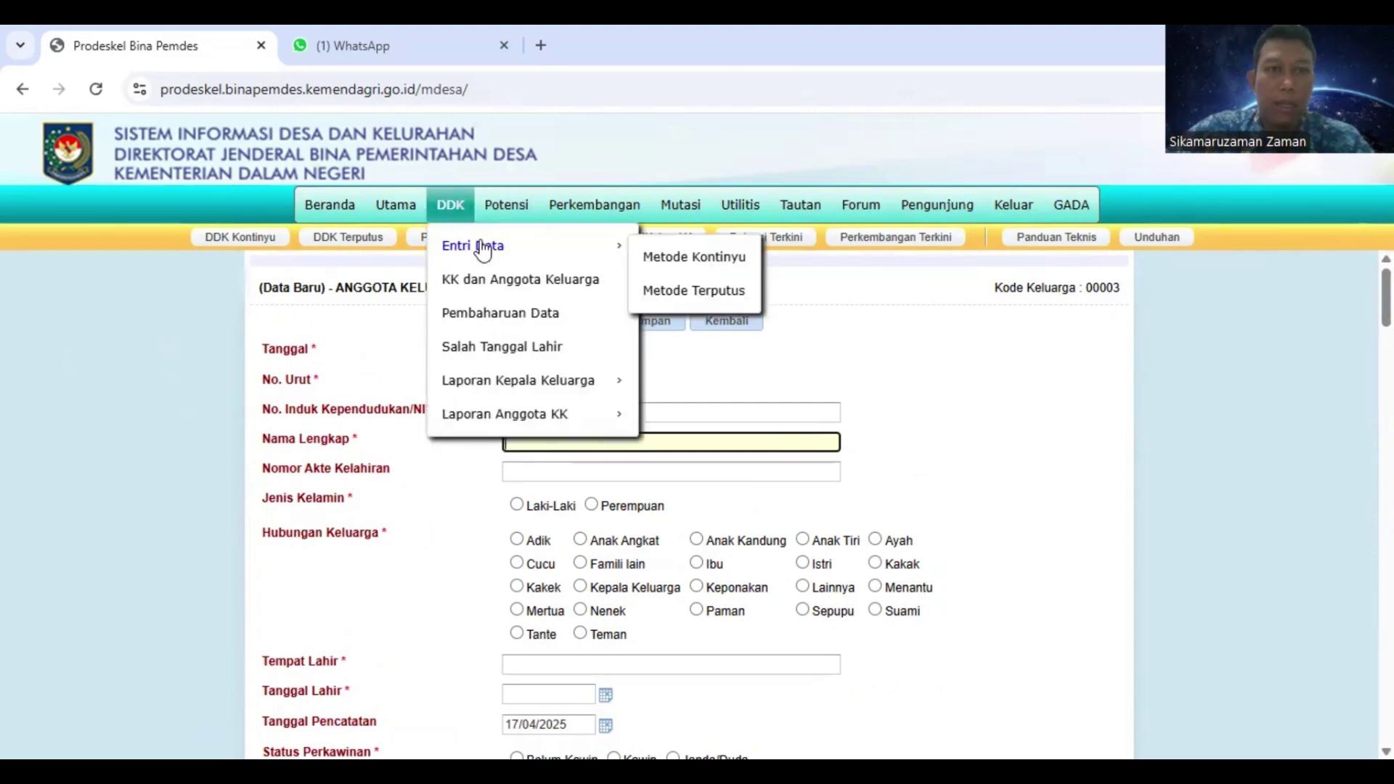
left_click(664, 261)
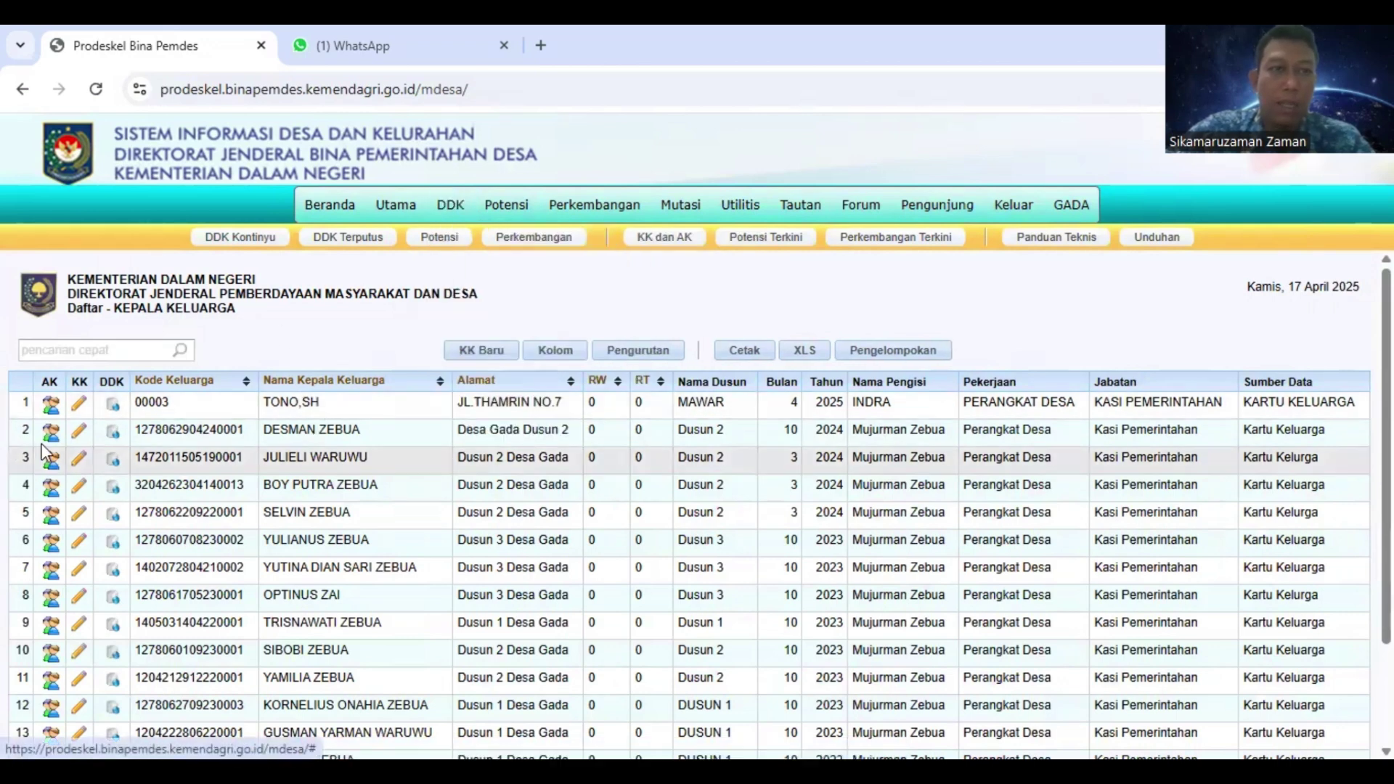
left_click(52, 407)
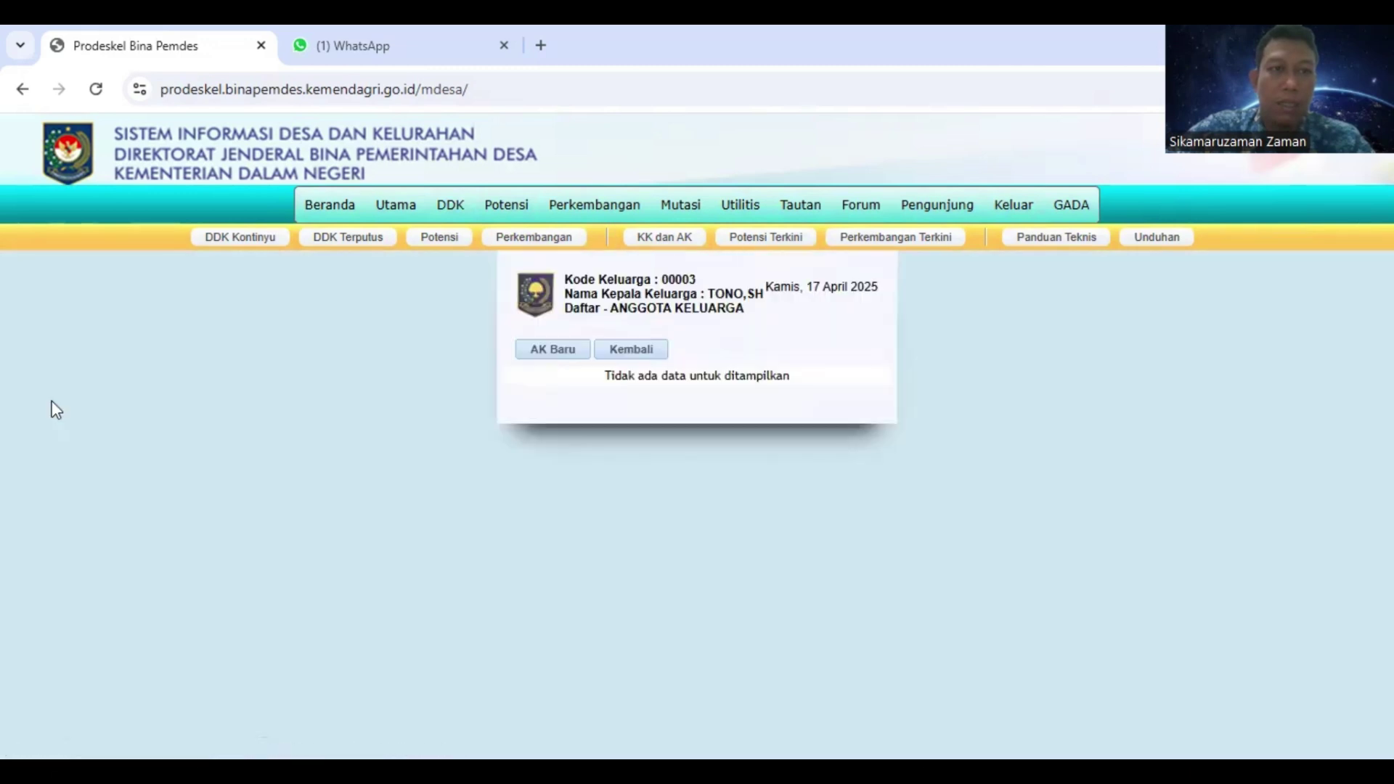
left_click(566, 361)
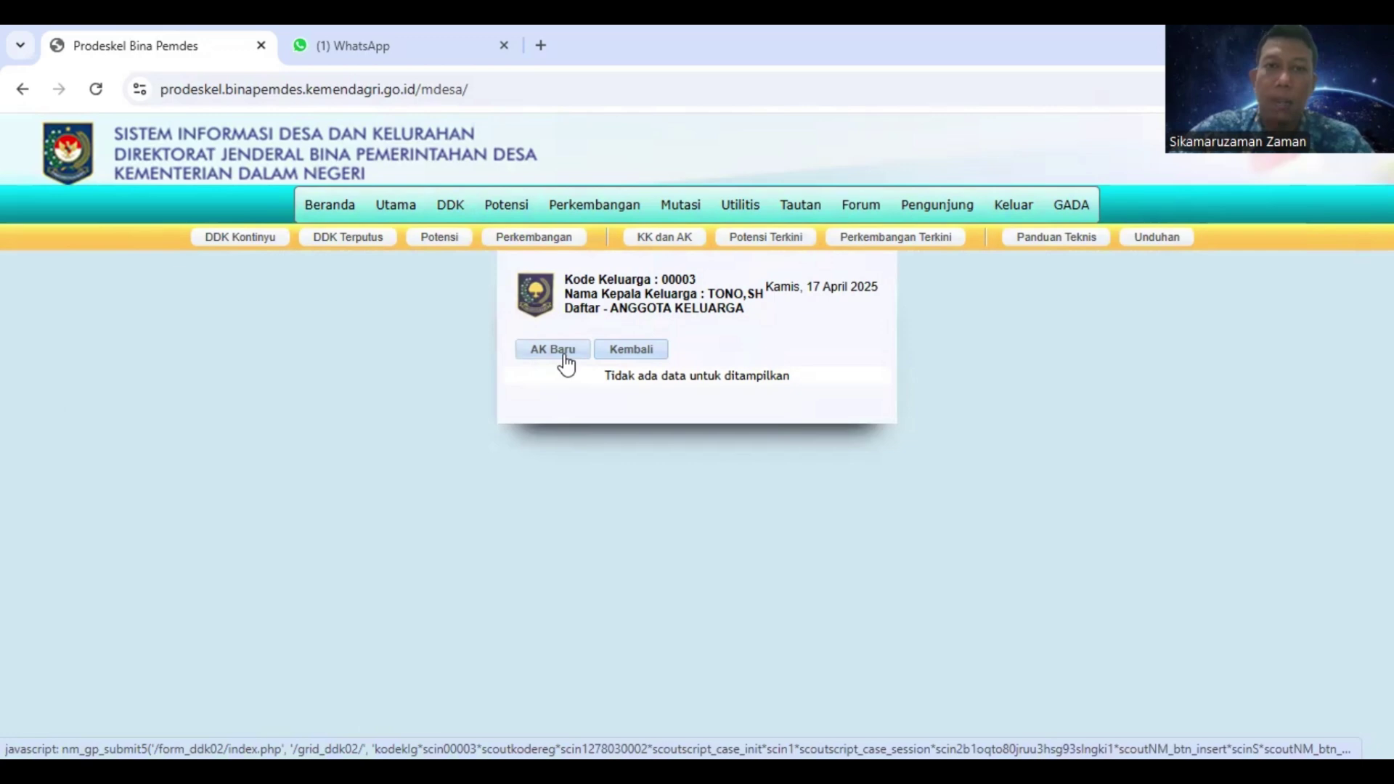
left_click(569, 360)
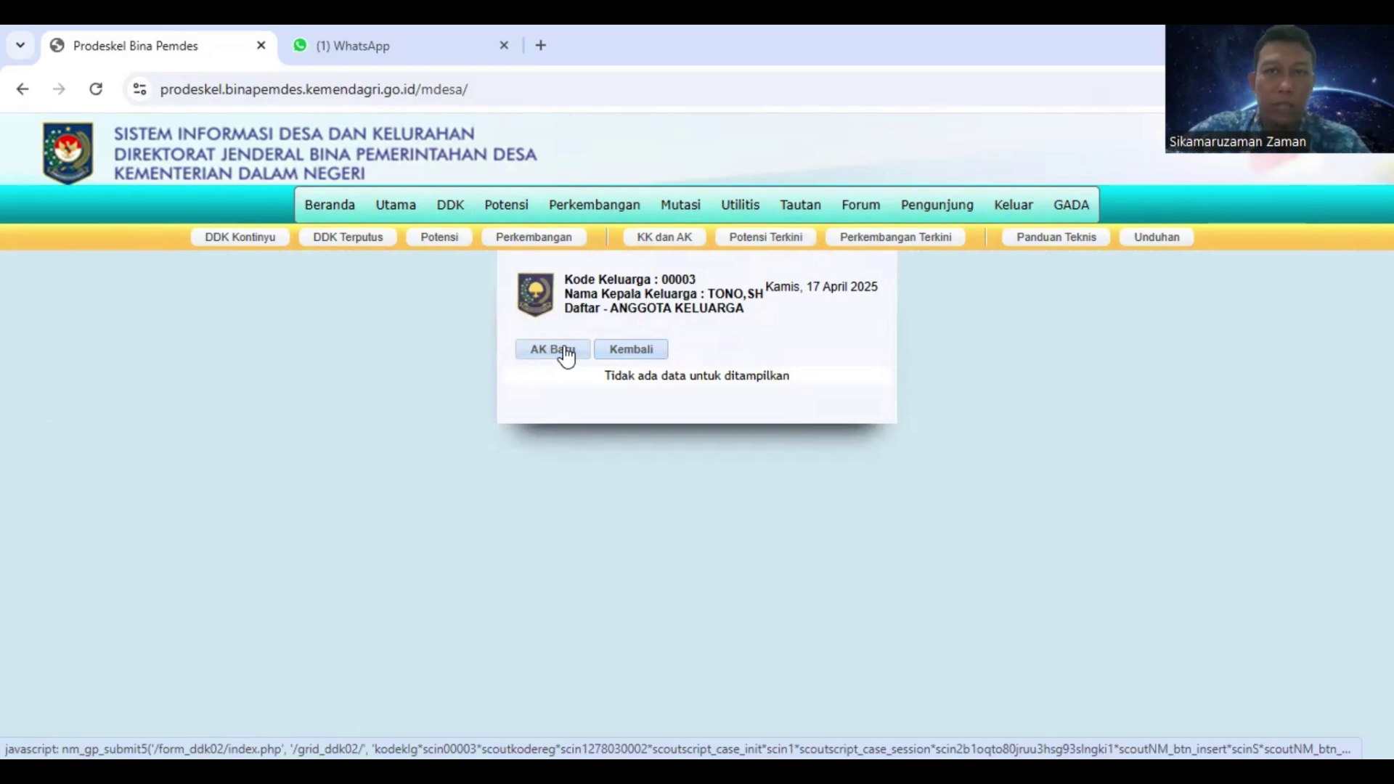
left_click(567, 354)
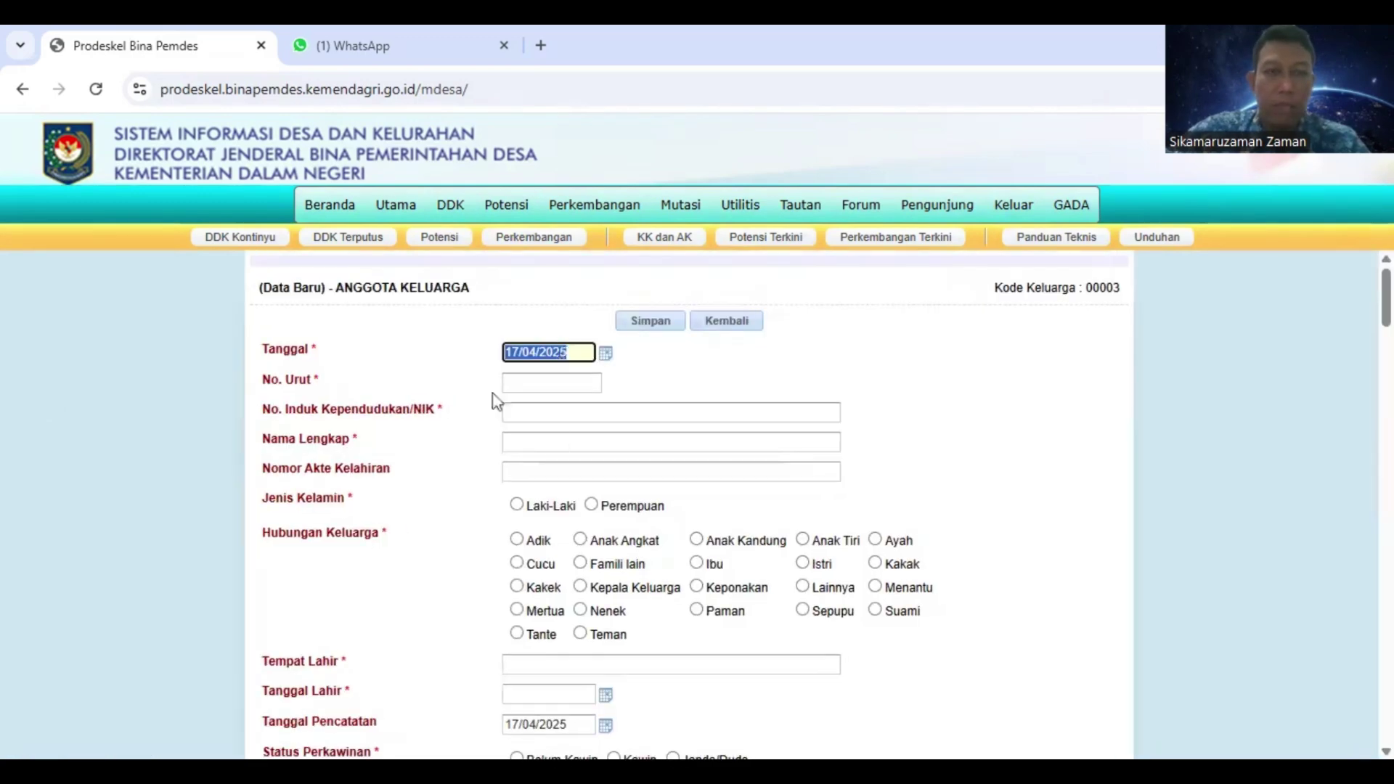
Fill No. Urut 1, NIK, head's full name and birth-certificate number; mark Laki-Laki, Kepala Keluarga
left_click(540, 378)
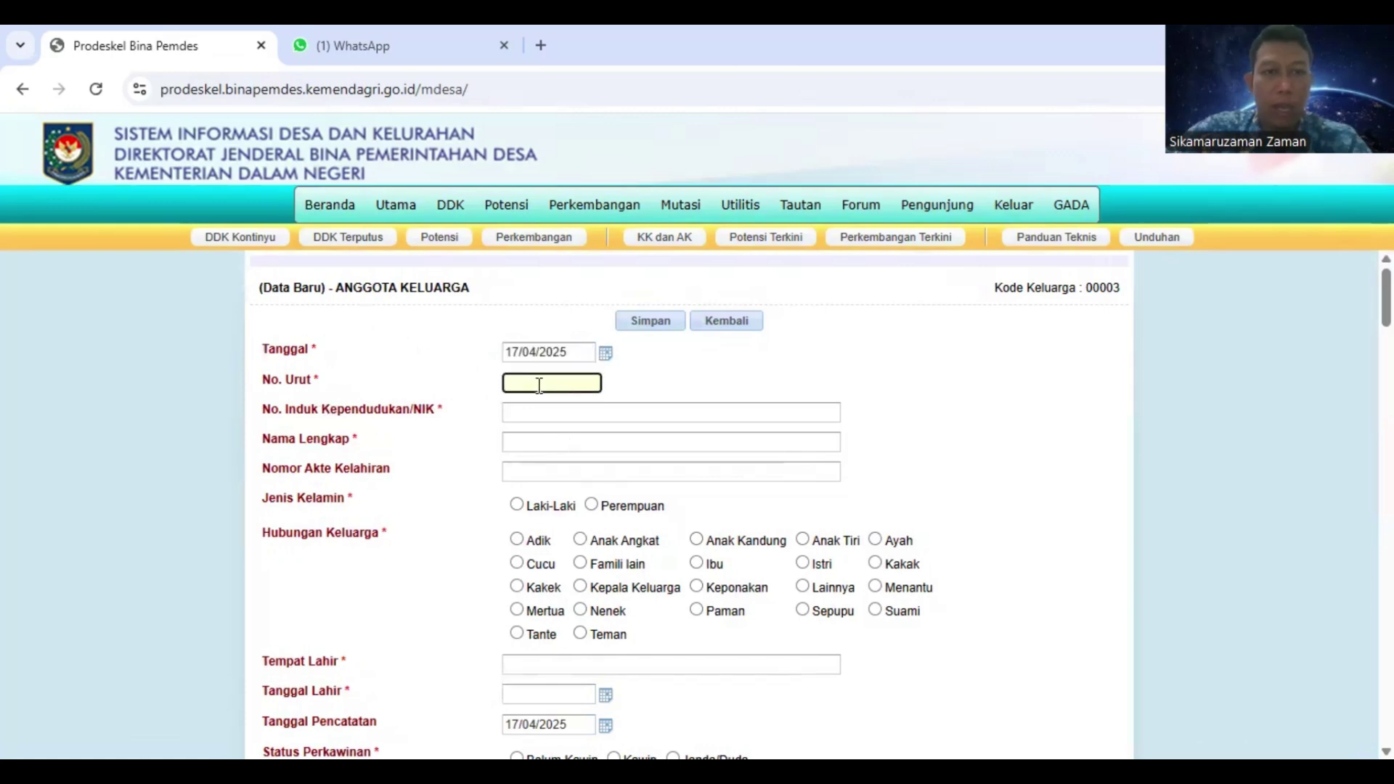
type("1")
left_click(522, 420)
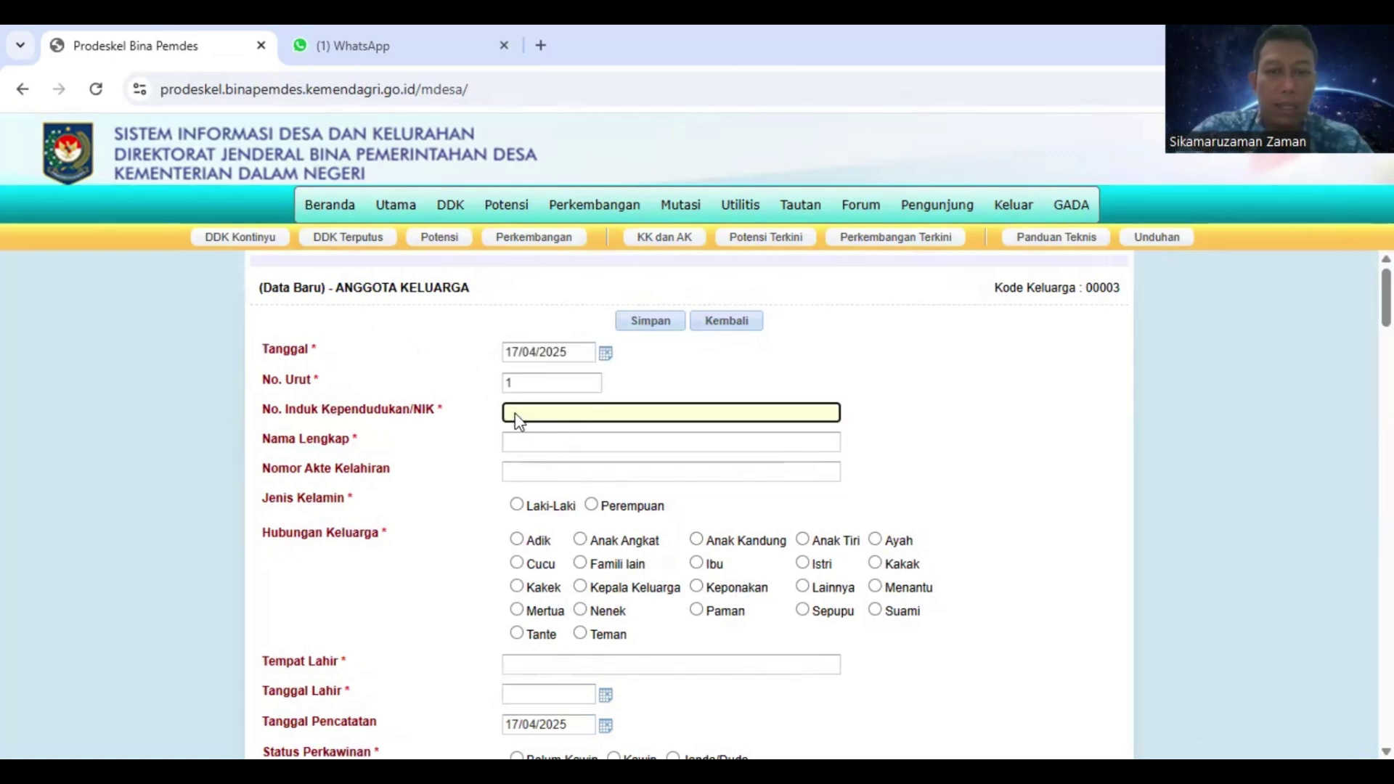
type("00009")
key("Tab")
type("TON")
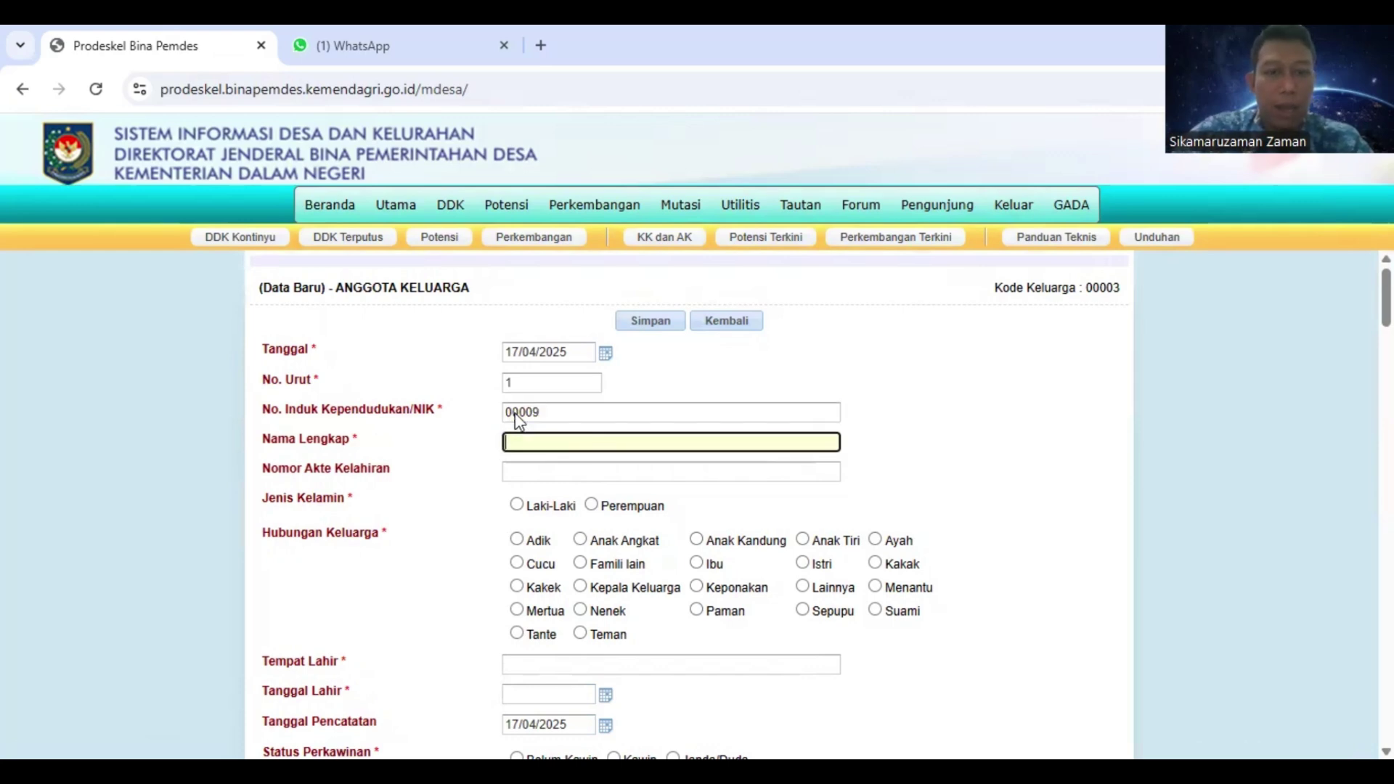
type("O,SH")
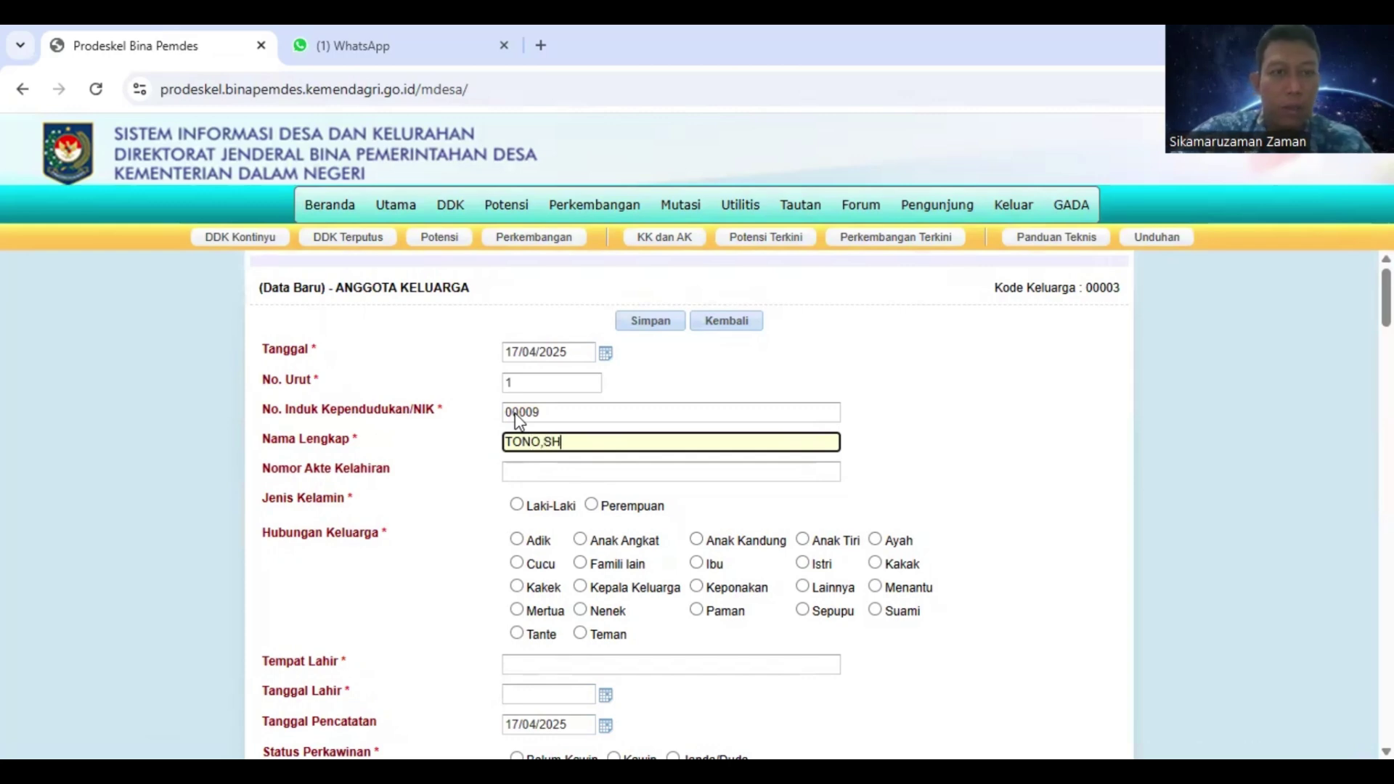
left_click(546, 468)
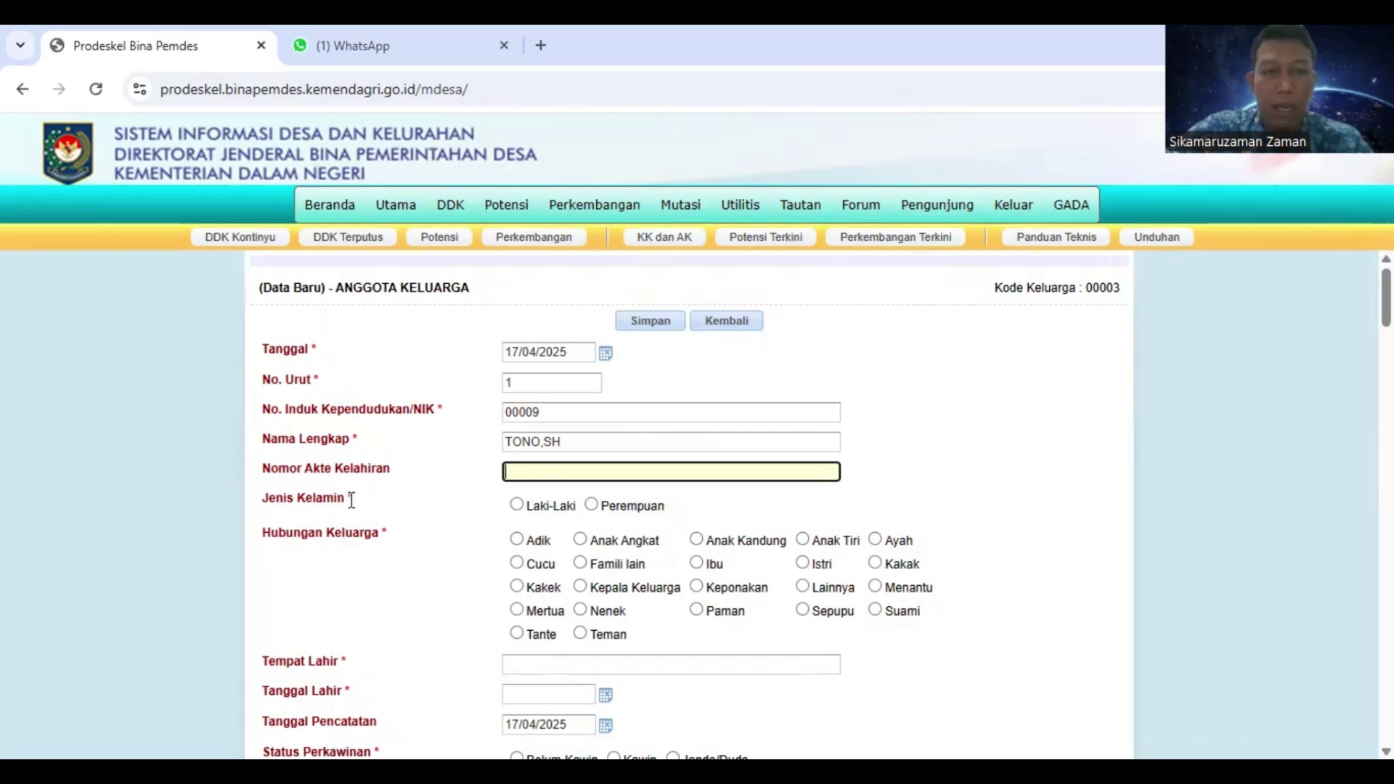
type("11111")
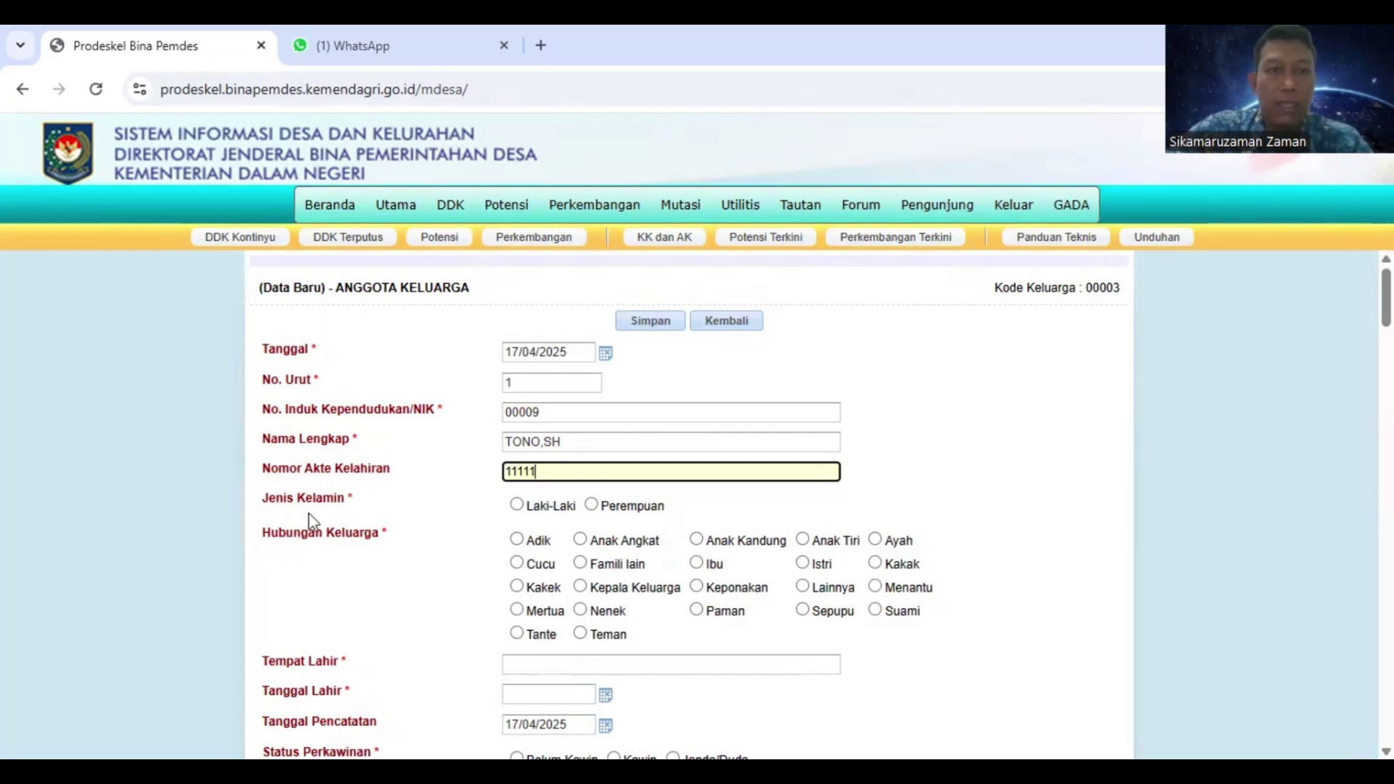
left_click(517, 505)
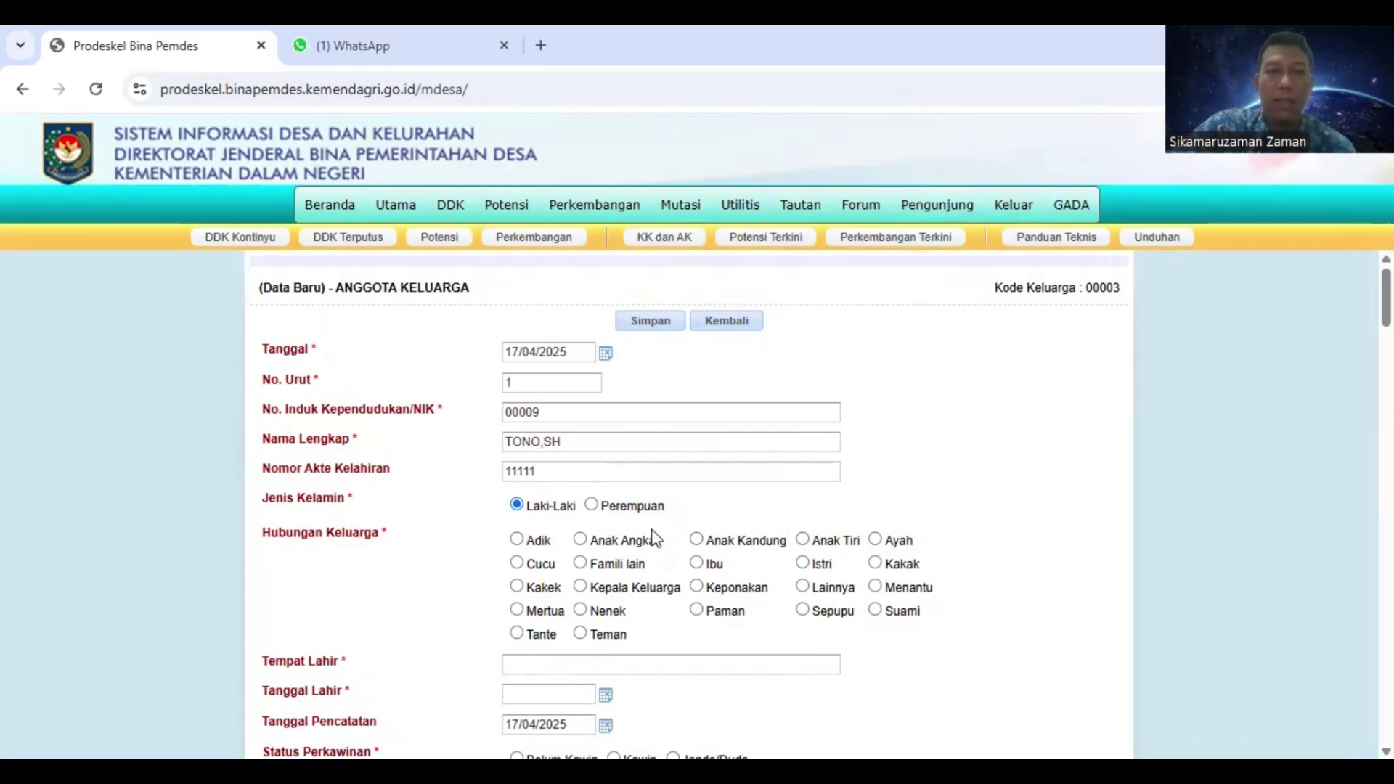
left_click(582, 587)
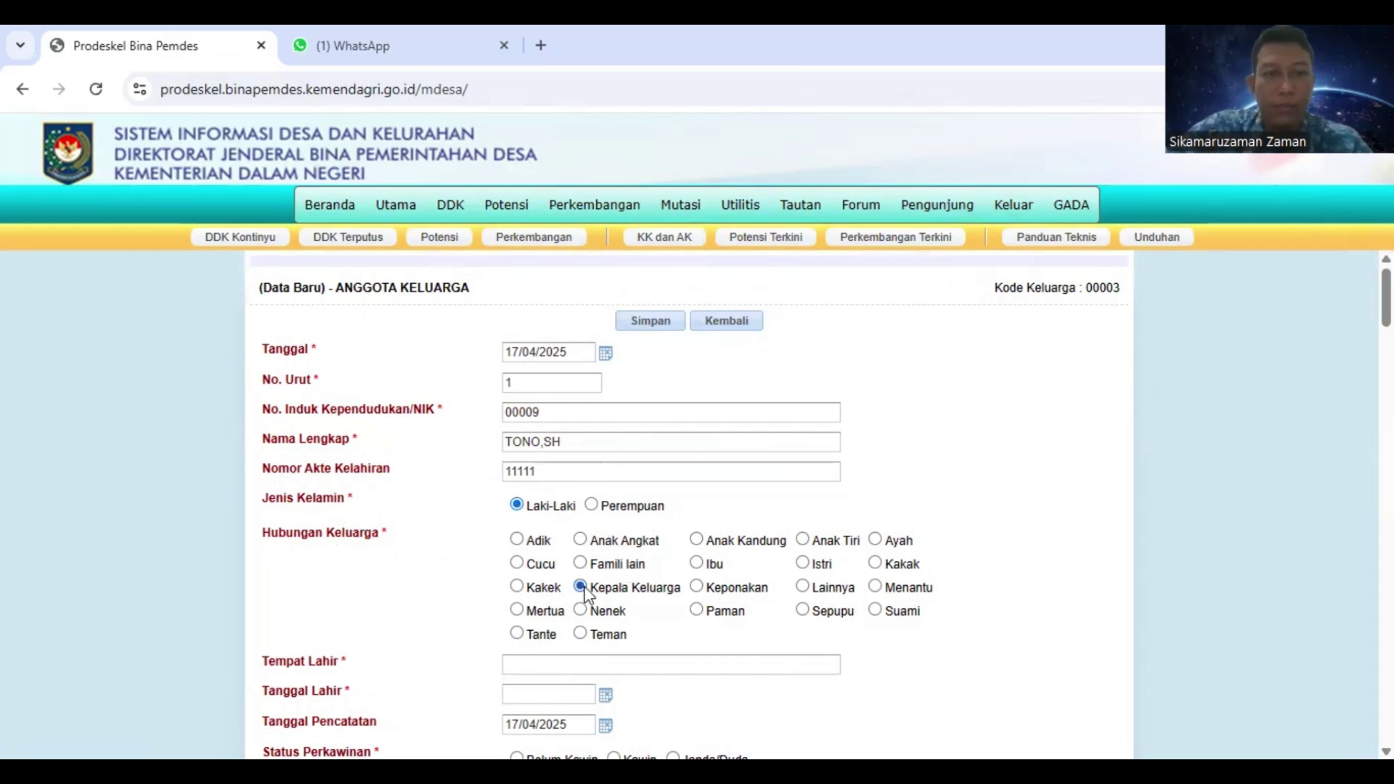
scroll(599, 588, "down", 1)
left_click(517, 561)
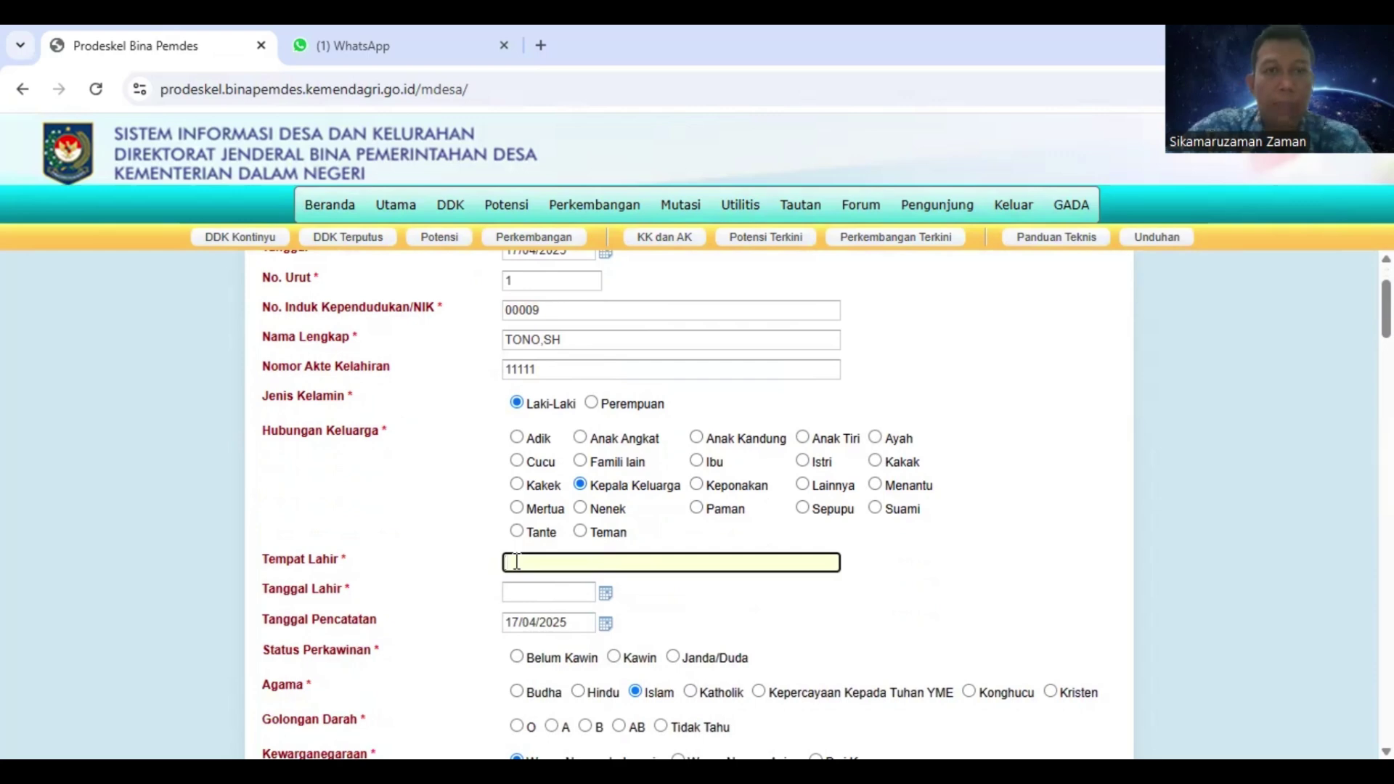
type("MEDAN")
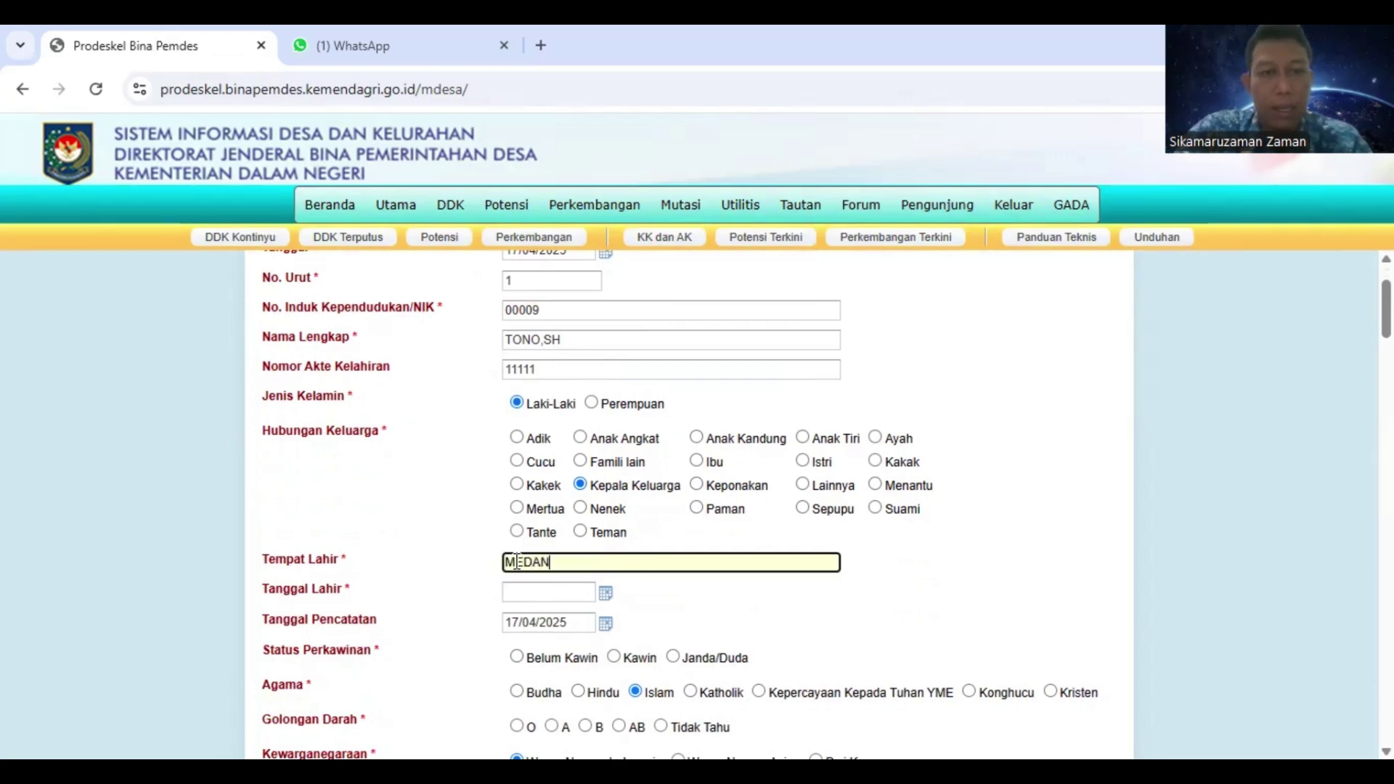
key("Tab")
type("1")
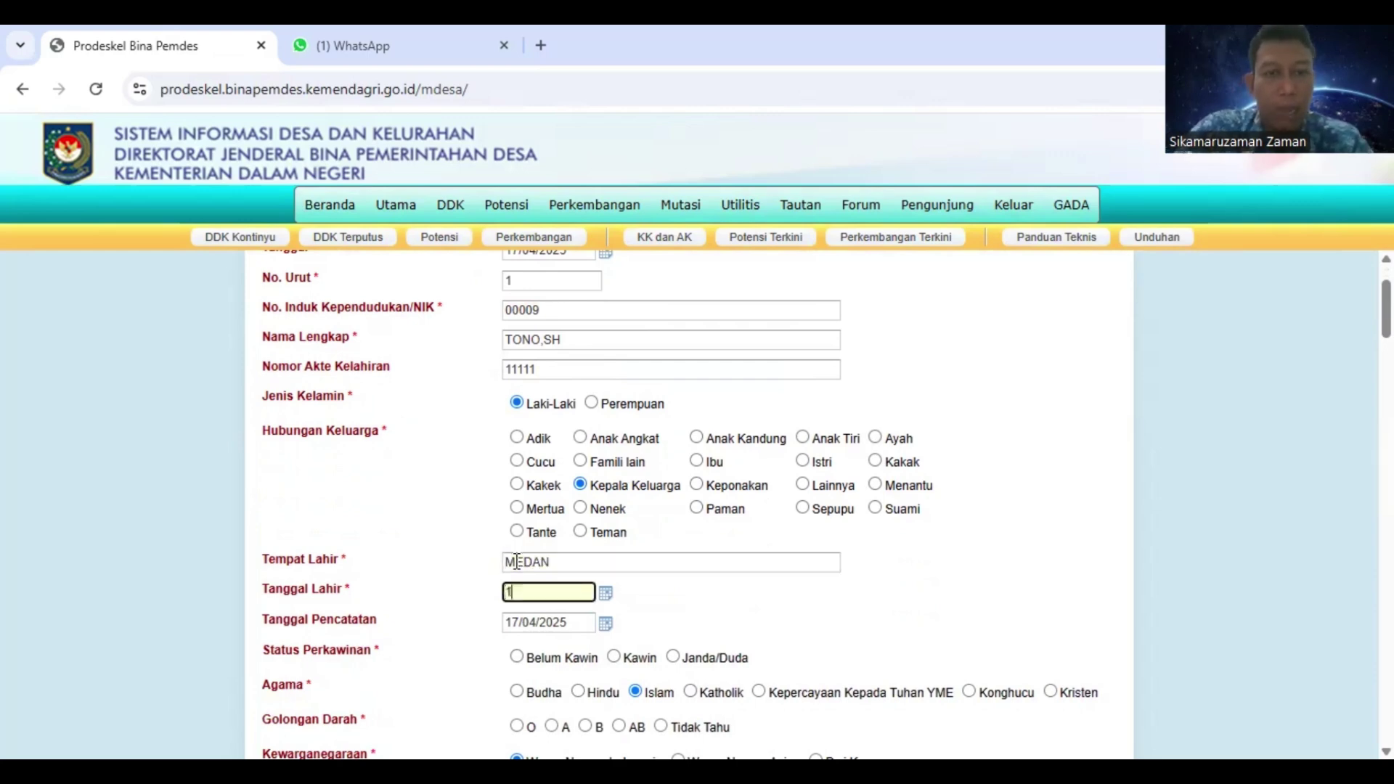
type("9/03")
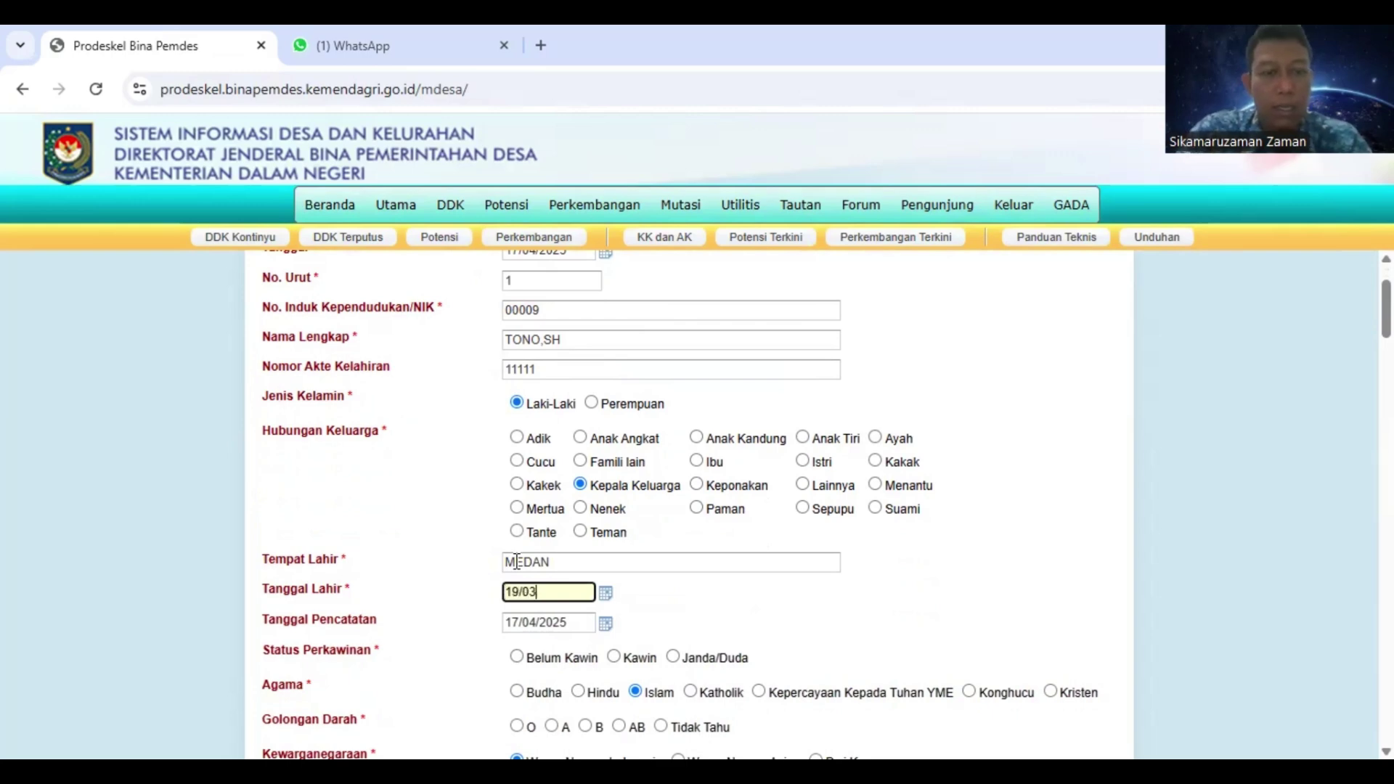
type("/1982")
key("Tab")
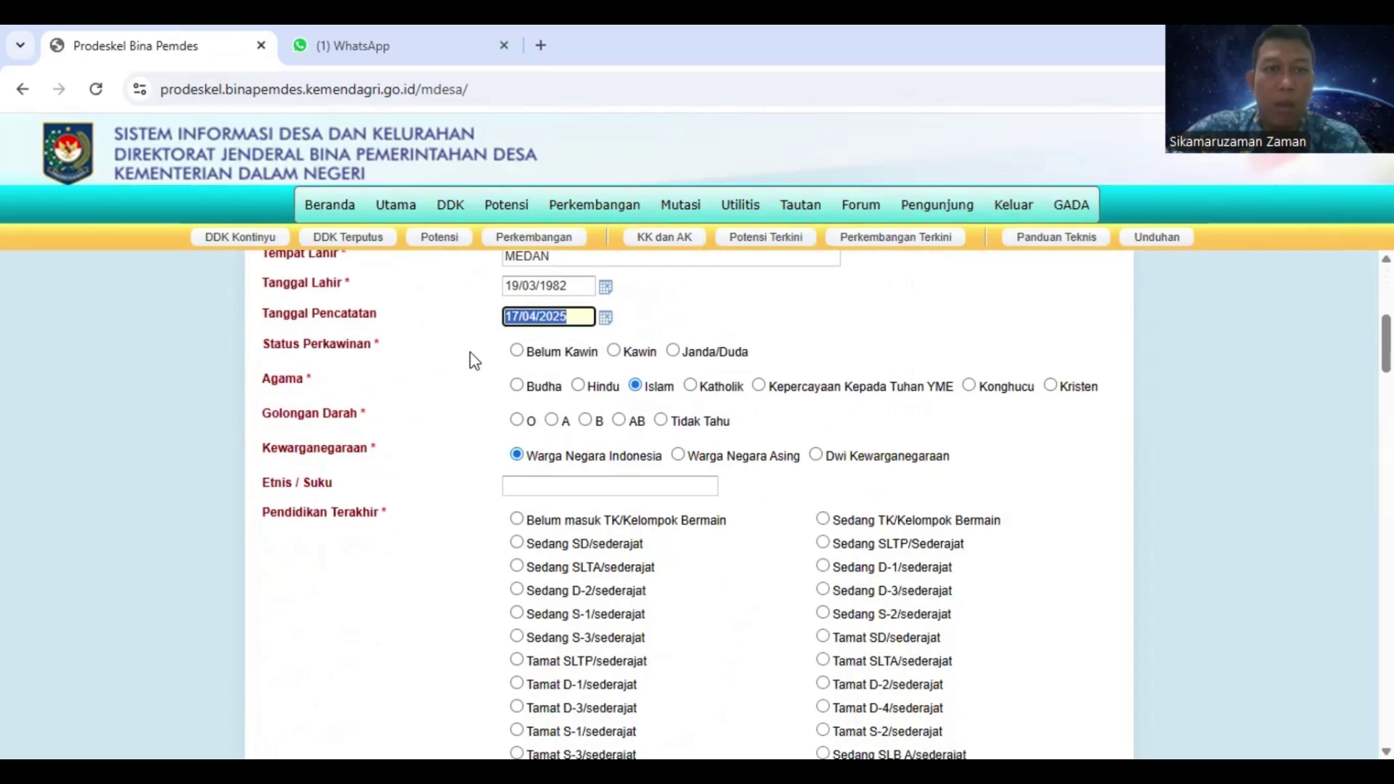
left_click(613, 351)
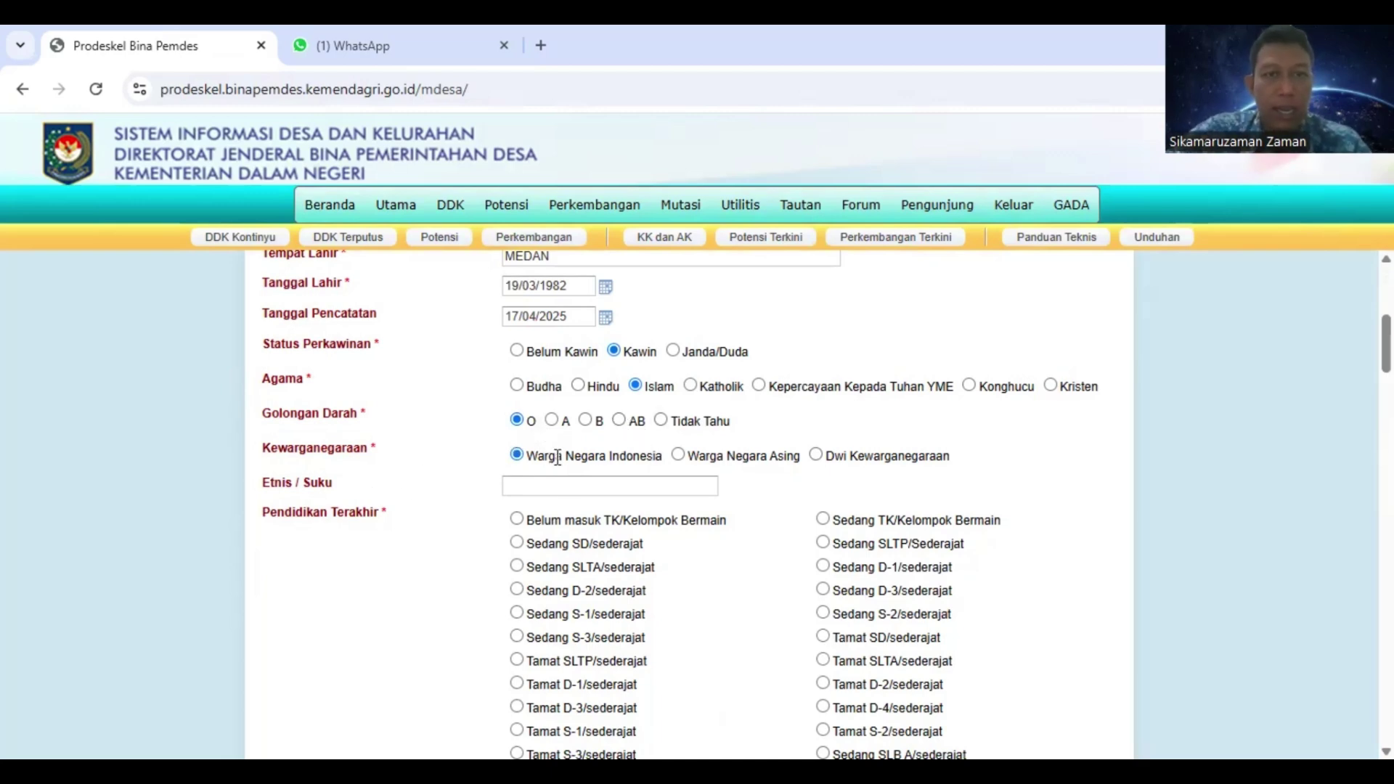
Search MELAYU in the ethnicity field and choose Melayu Asa
left_click(531, 485)
type("M")
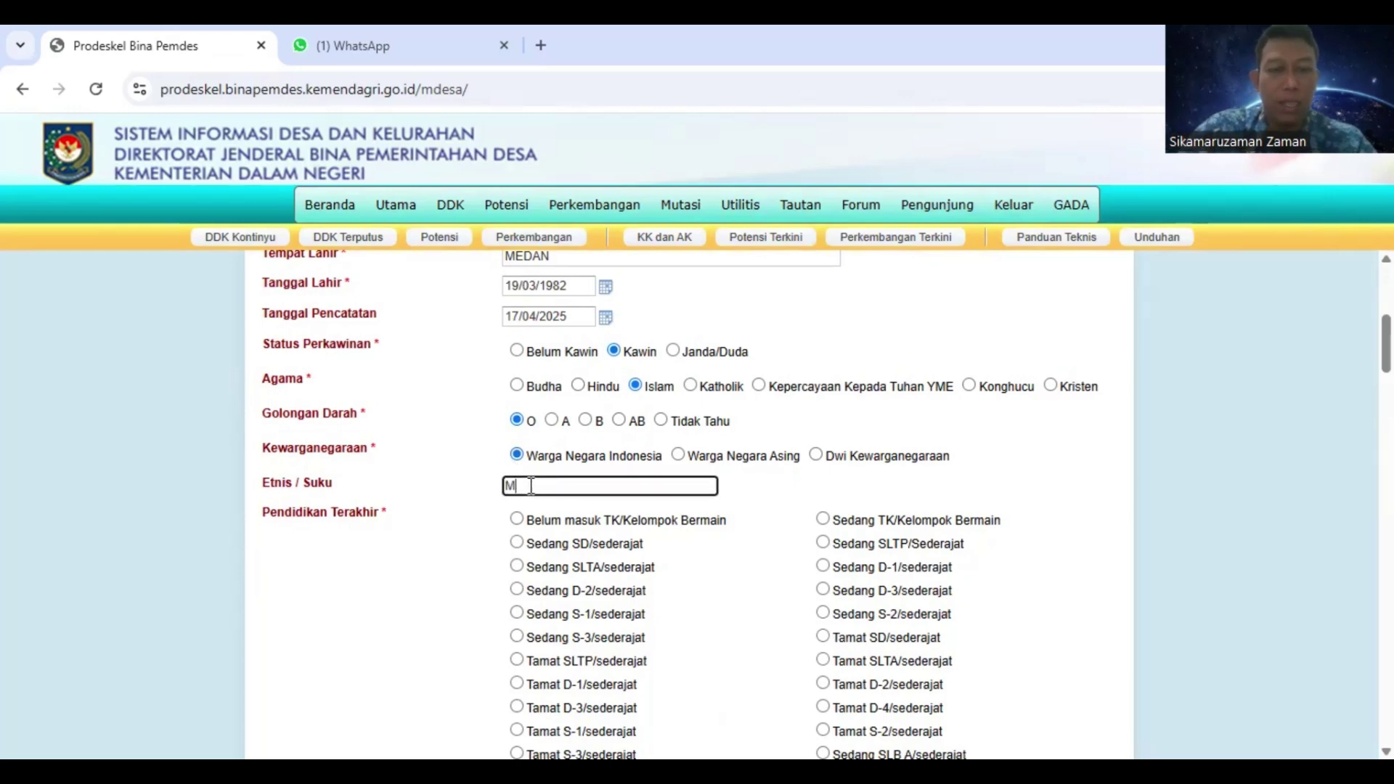
key("BackSpace")
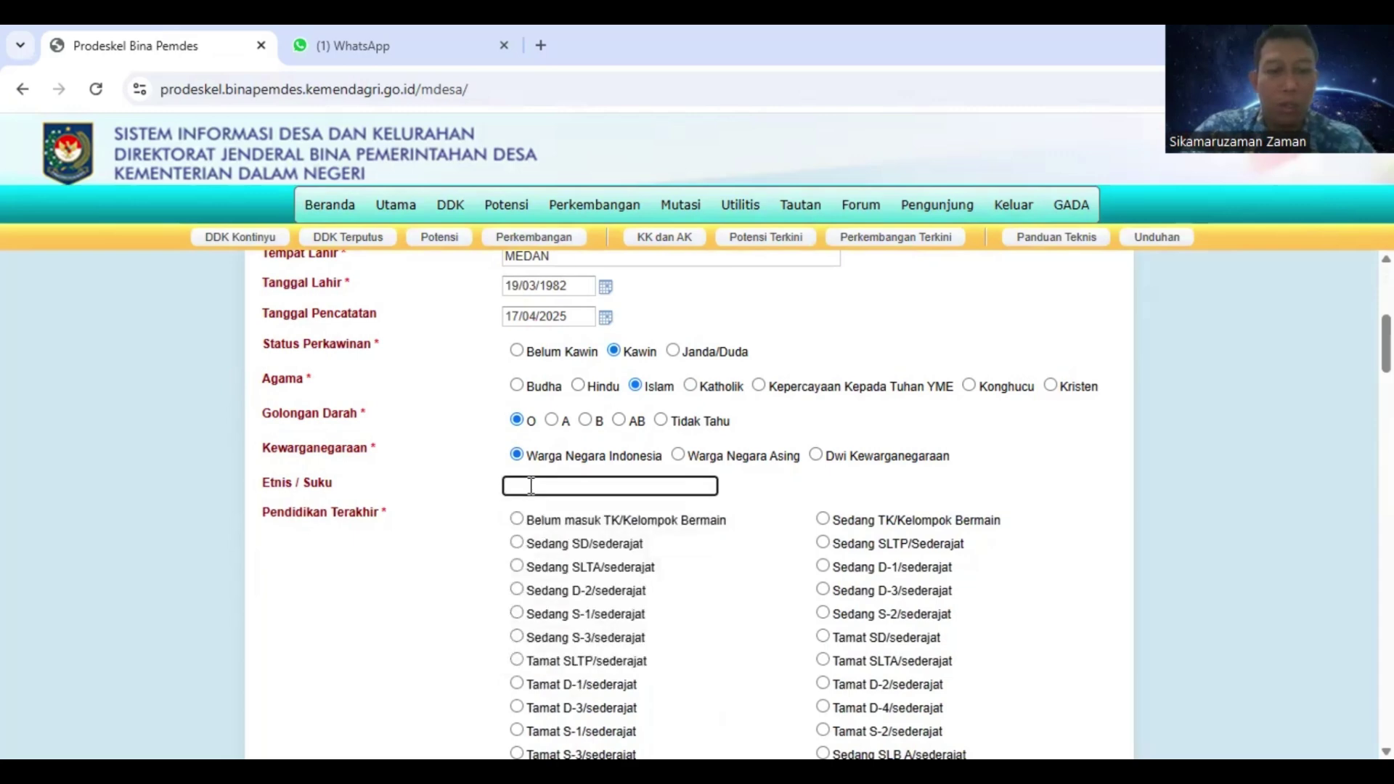
type("MELAYU")
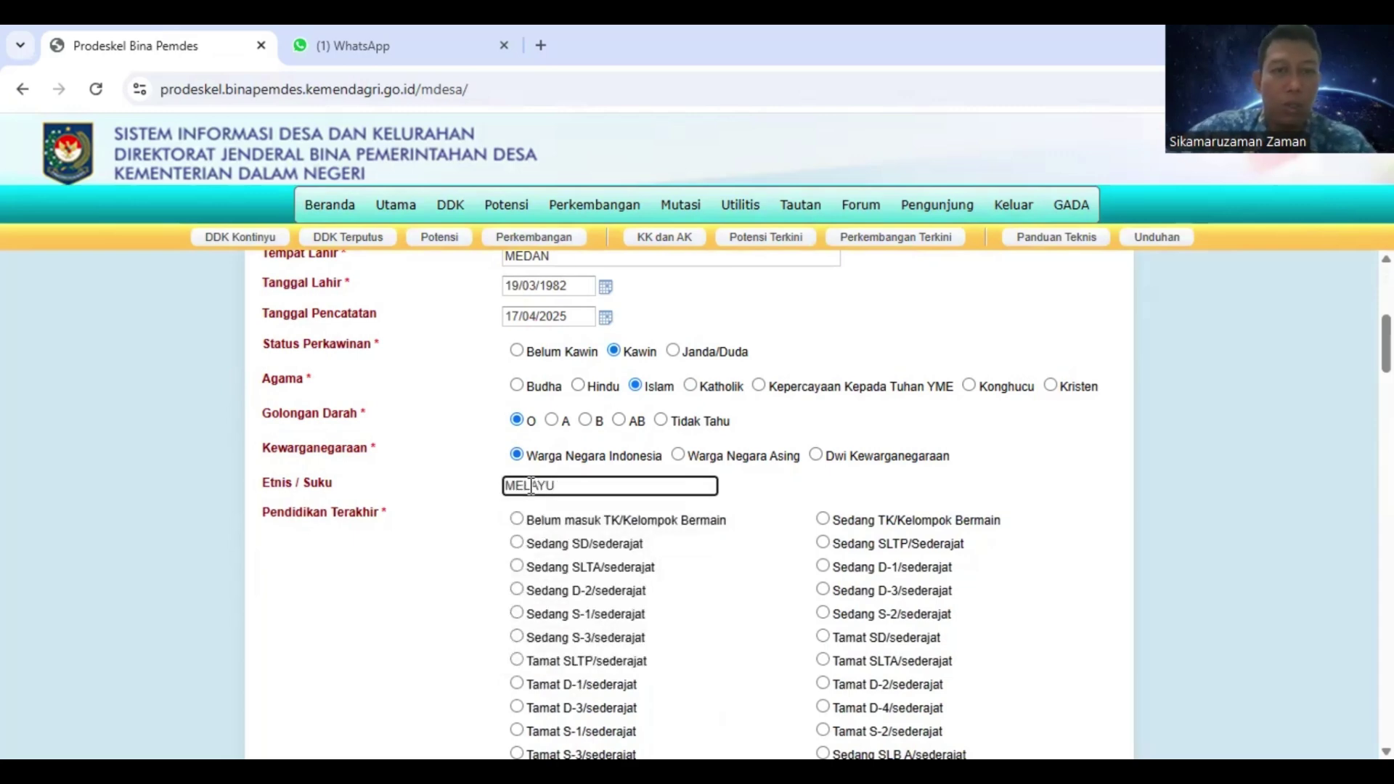
scroll(576, 523, "down", 1)
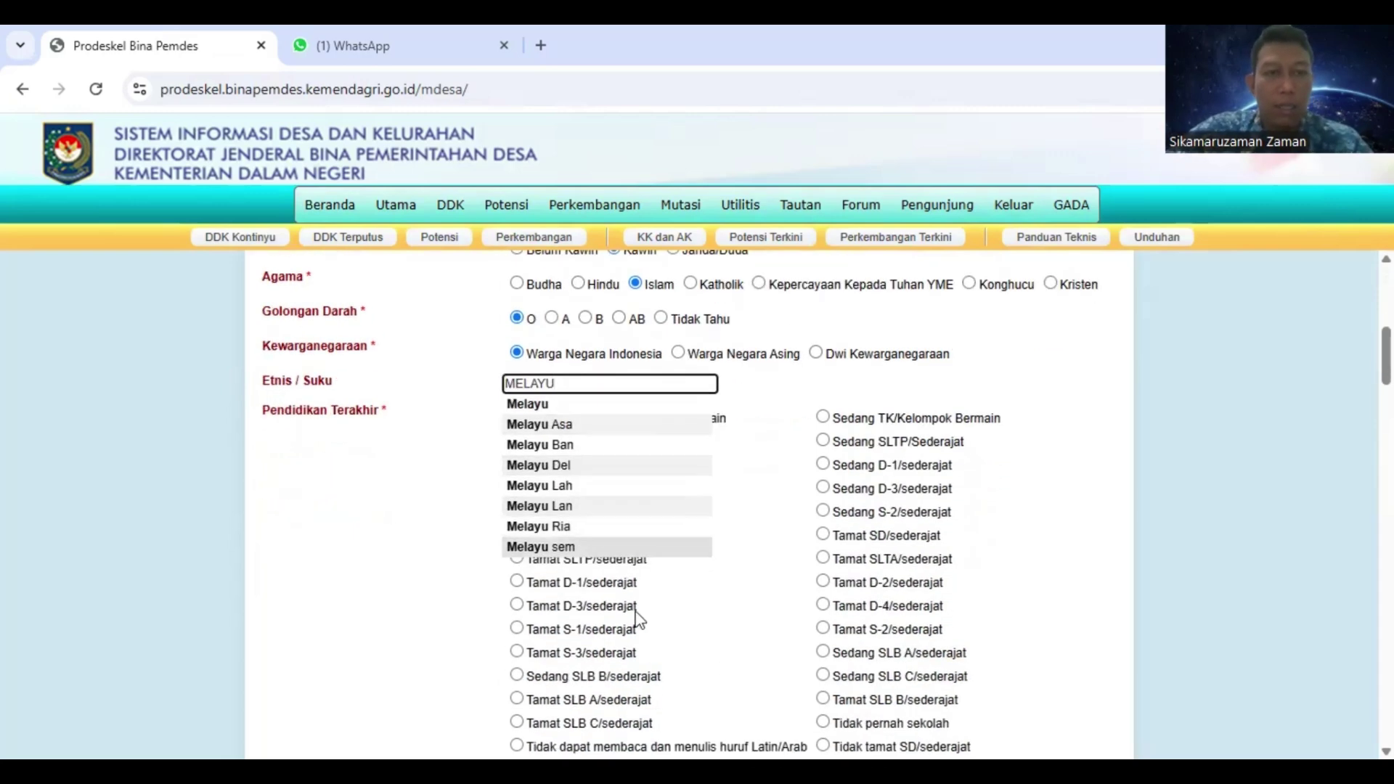
left_click(565, 425)
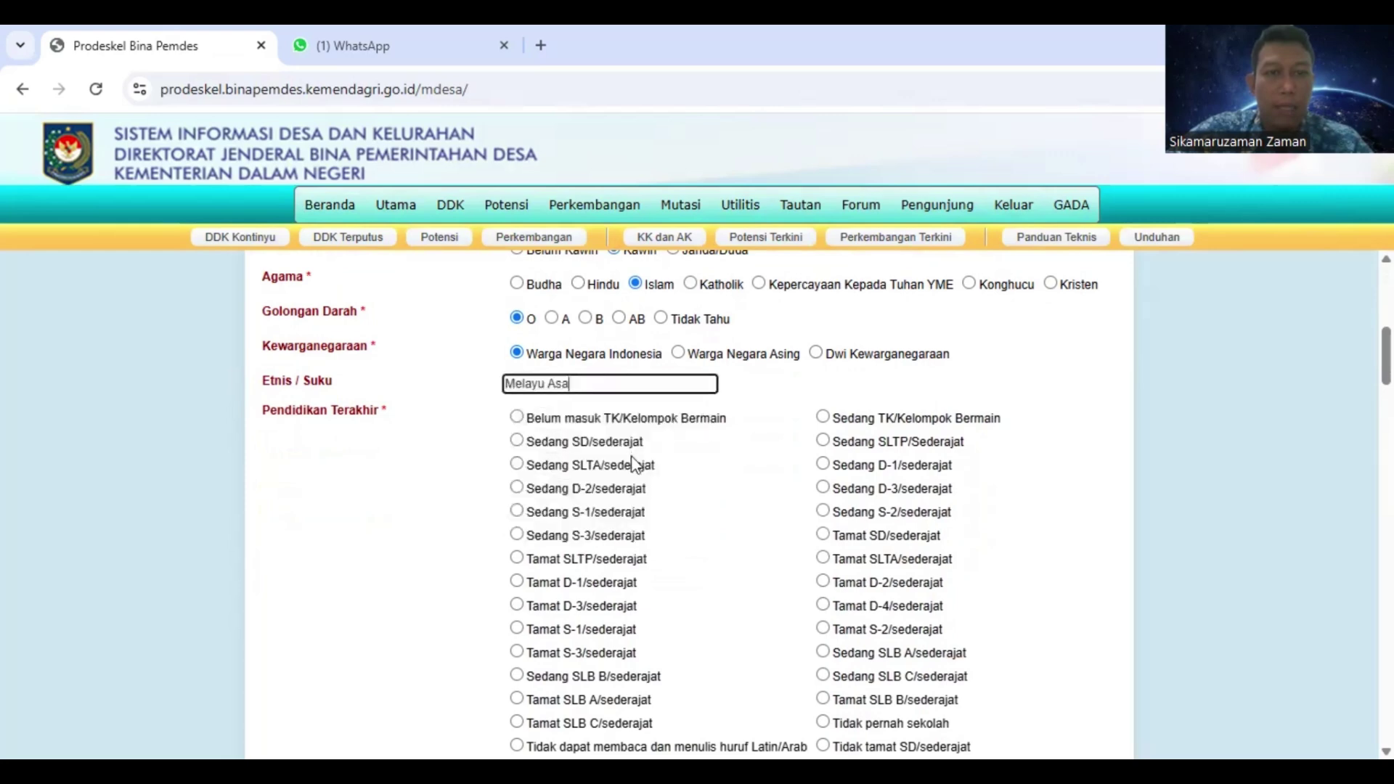
Select Pengacara as the member's Mata Pencaharian Pokok
scroll(596, 610, "down", 2)
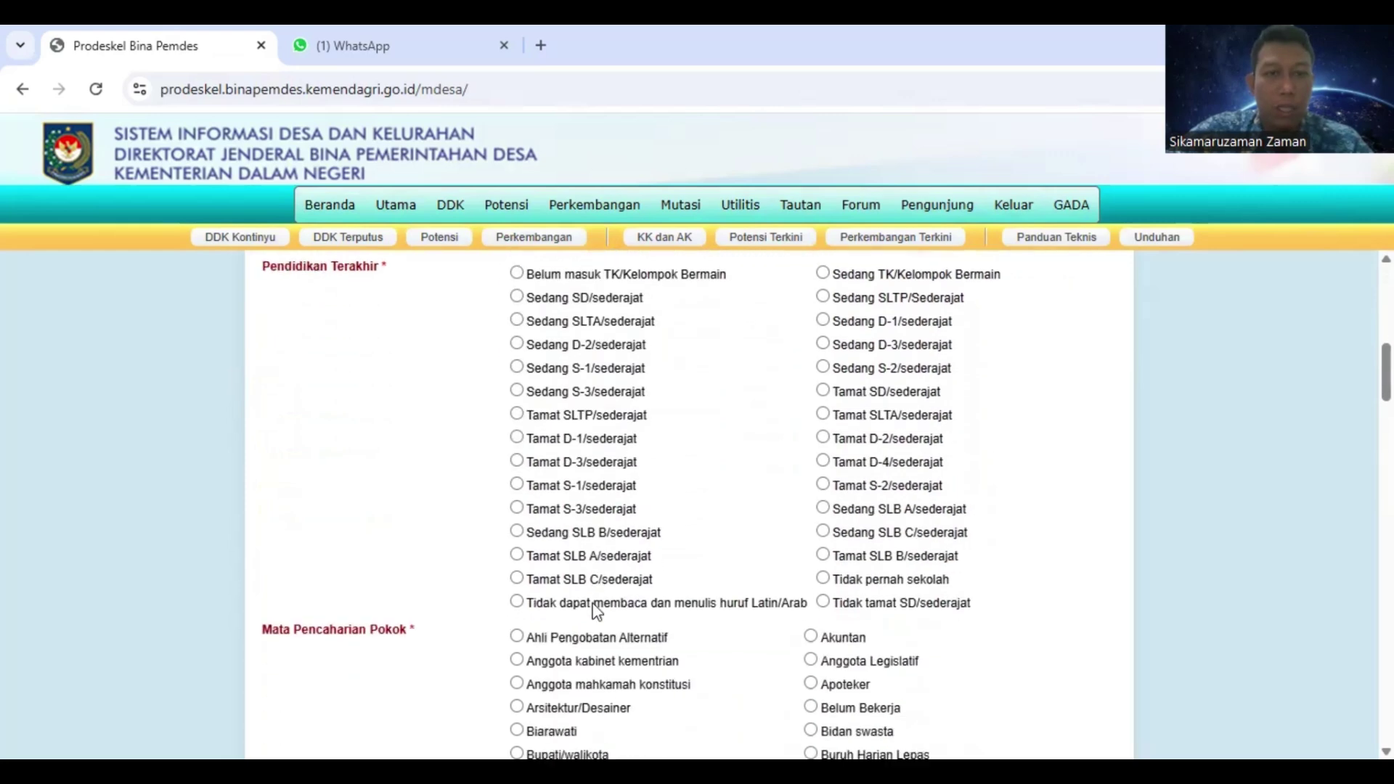
scroll(595, 610, "down", 1)
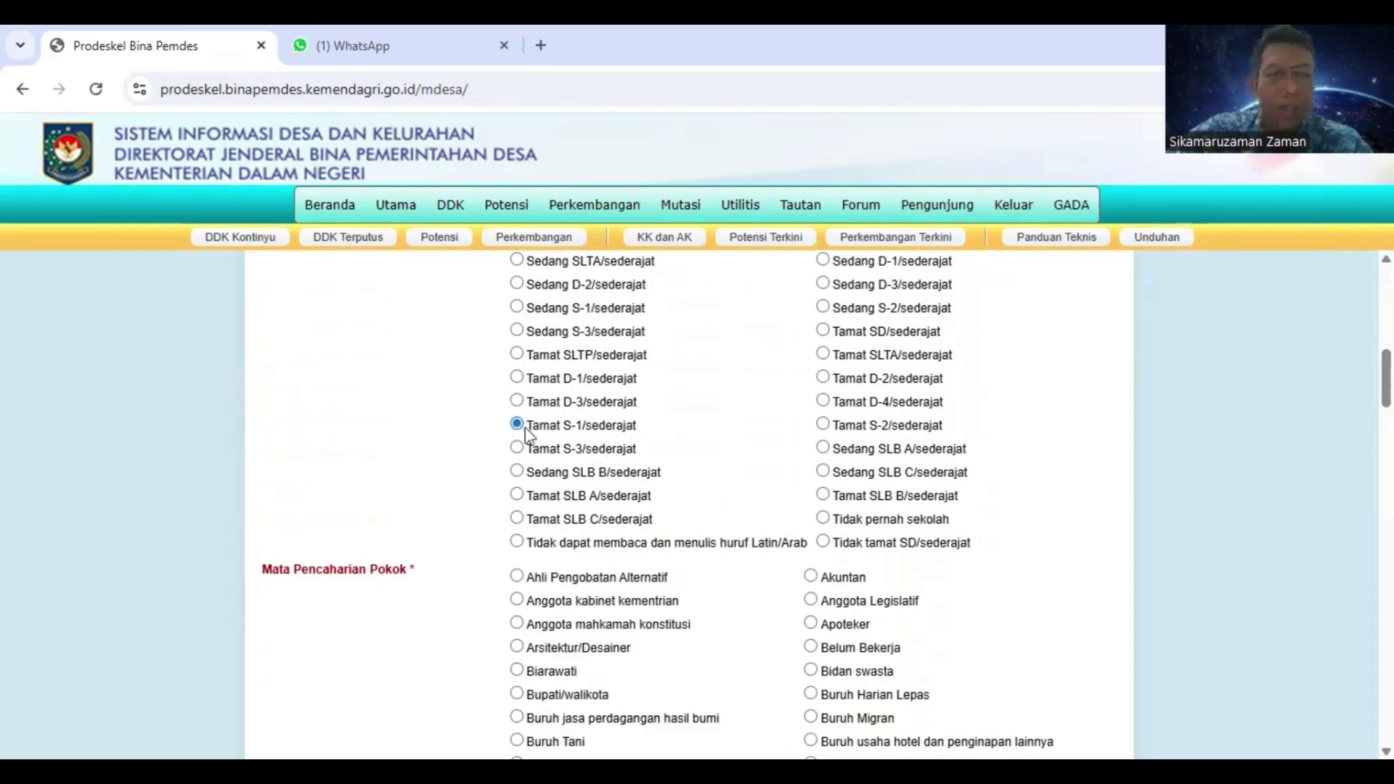
scroll(523, 434, "down", 2)
scroll(525, 436, "down", 5)
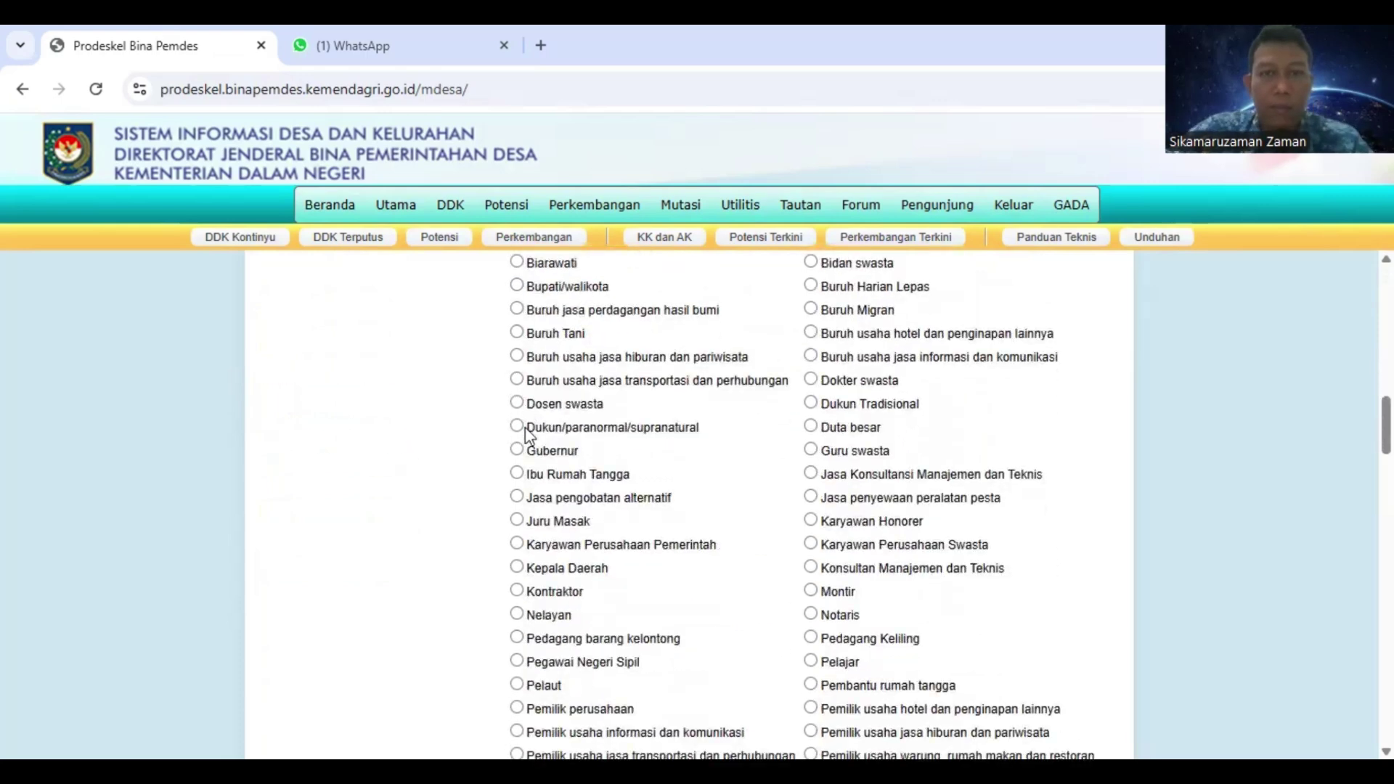
scroll(836, 473, "down", 2)
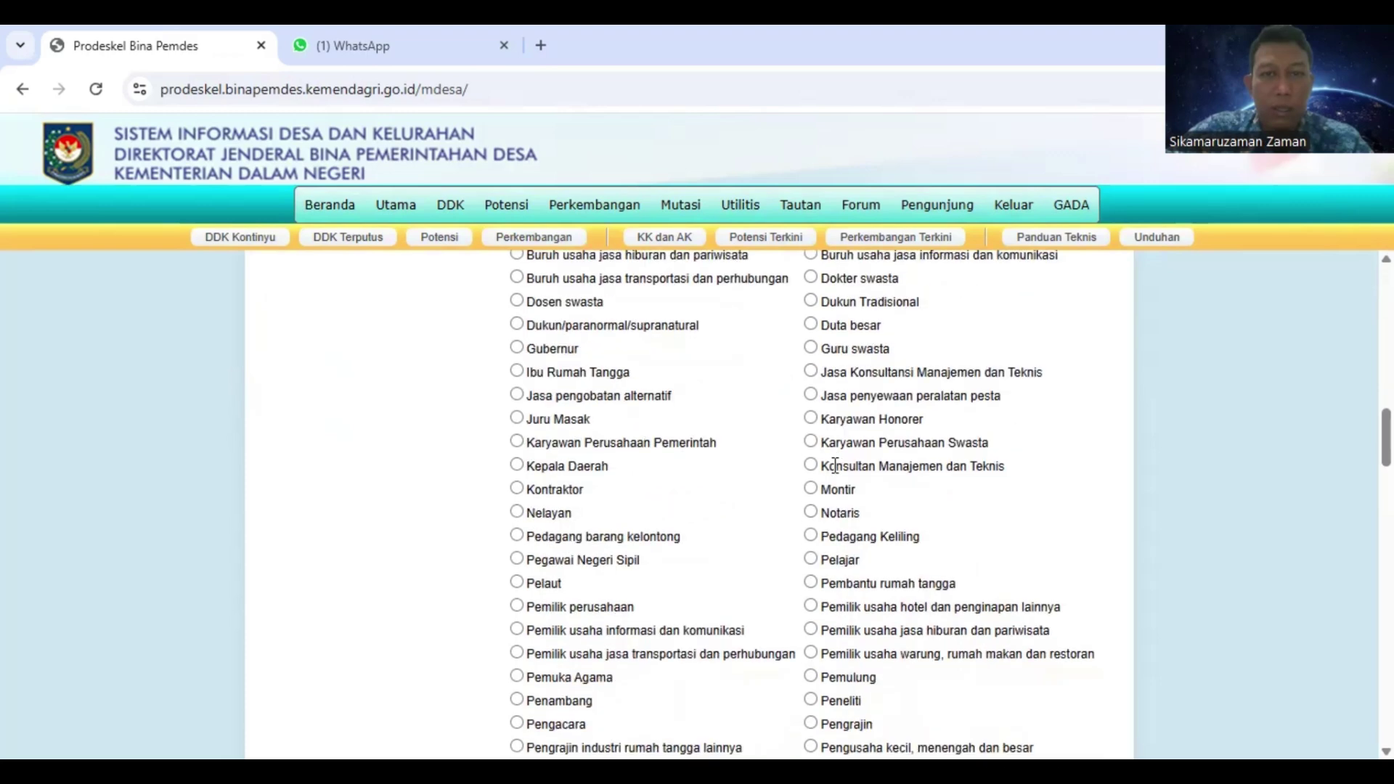
scroll(610, 610, "down", 2)
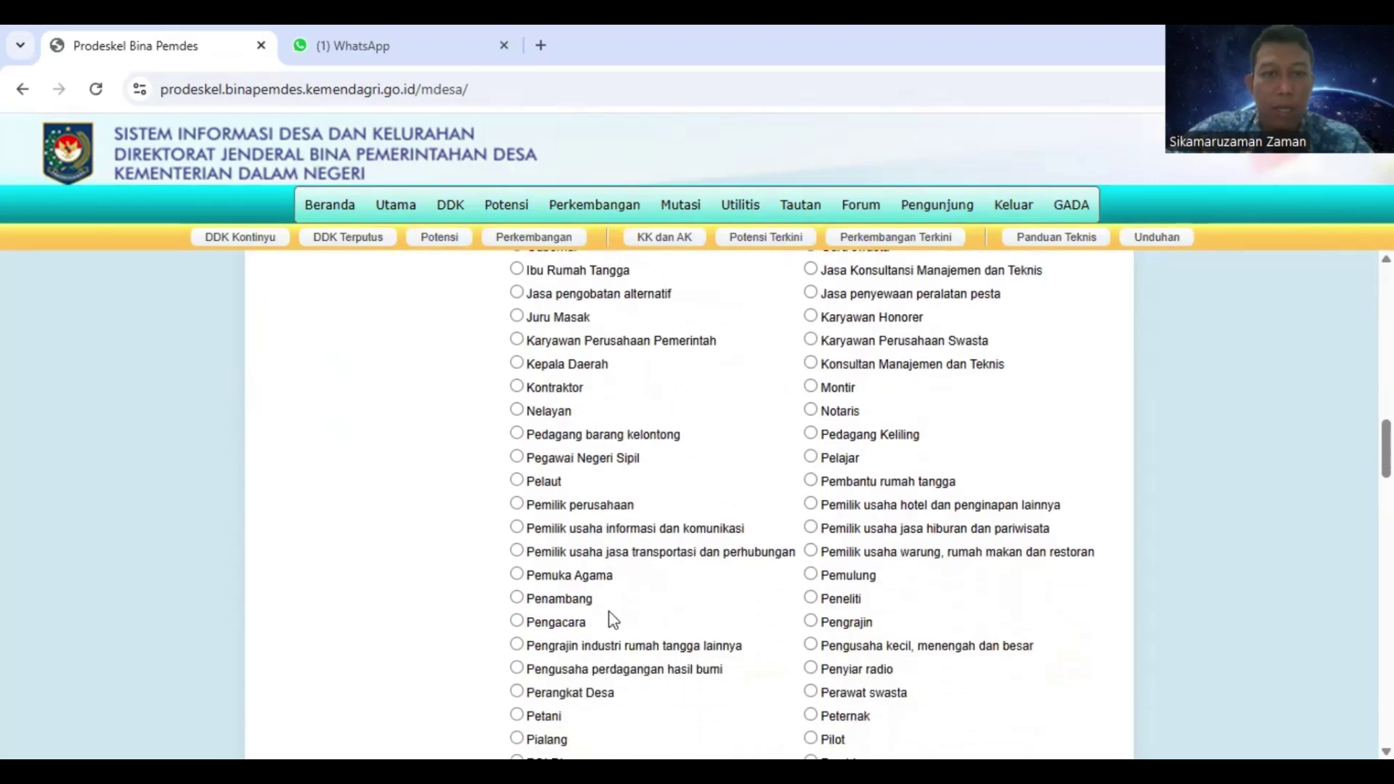
left_click(517, 621)
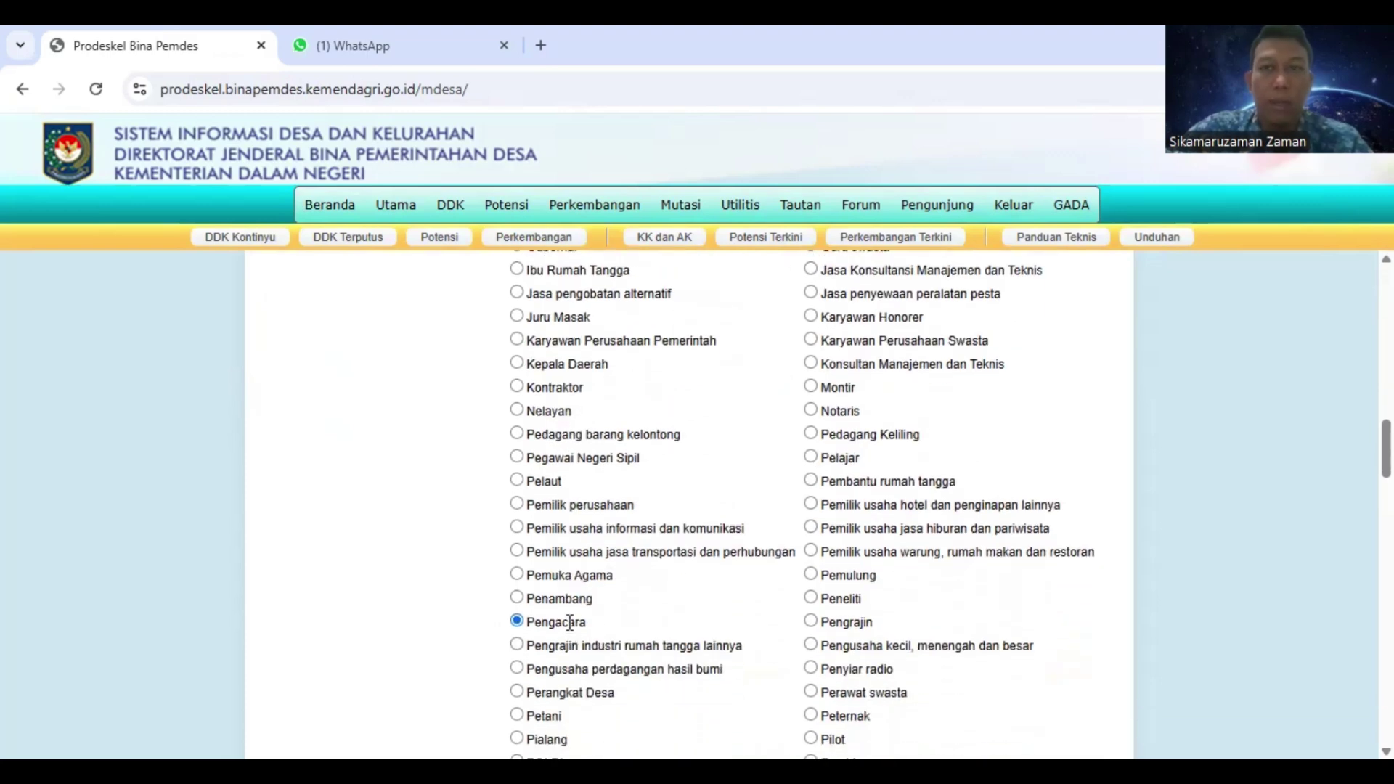
scroll(574, 618, "down", 10)
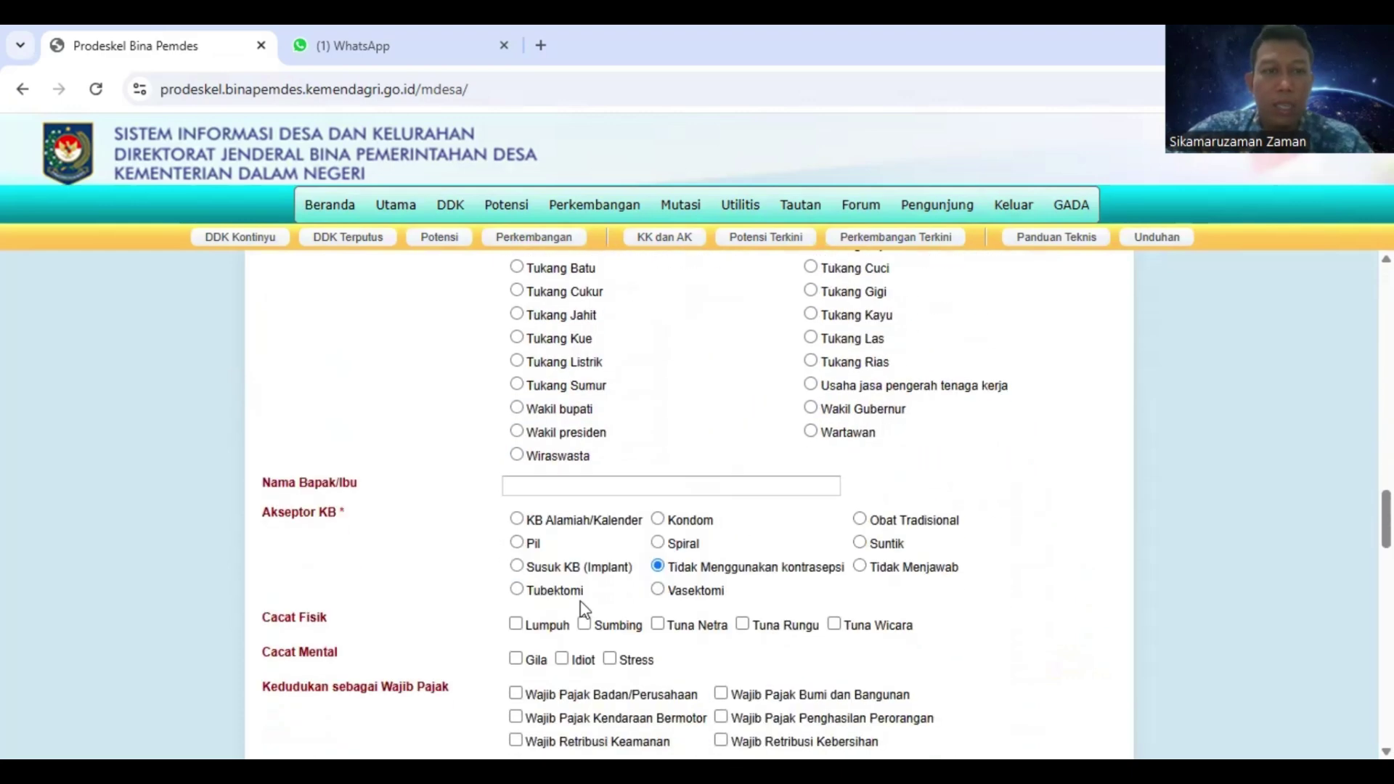
Enter the father's and mother's names, separated by a slash, in Nama Bapak/Ibu
left_click(561, 486)
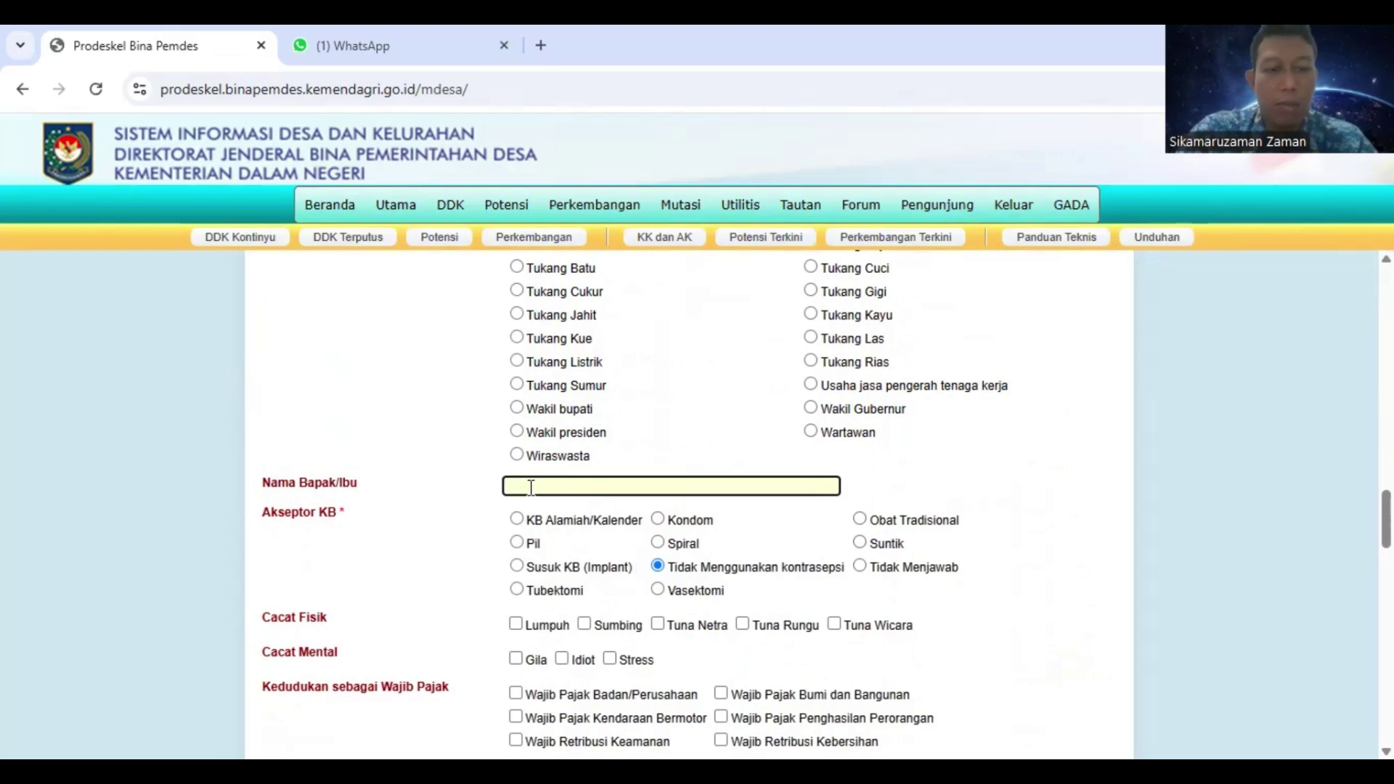
type("AD")
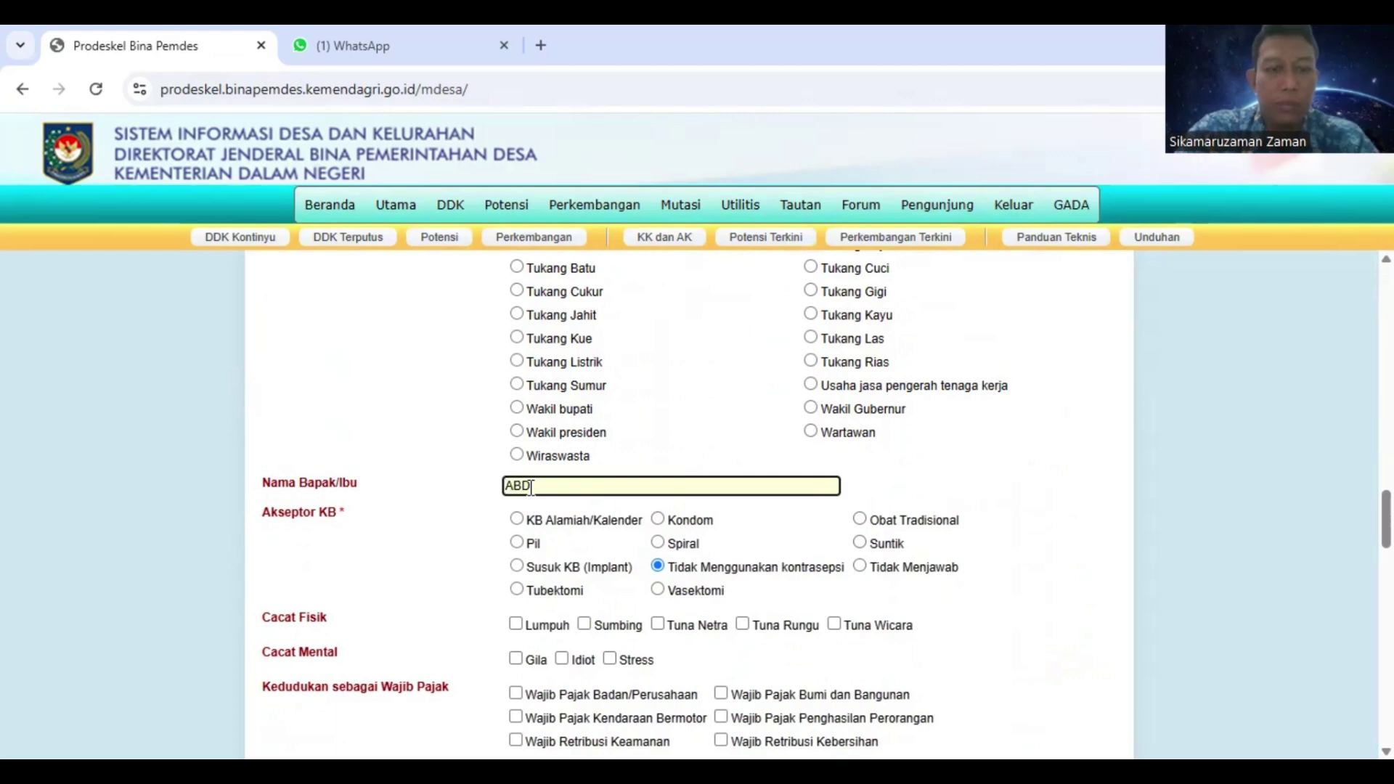
type("DUL/TINI")
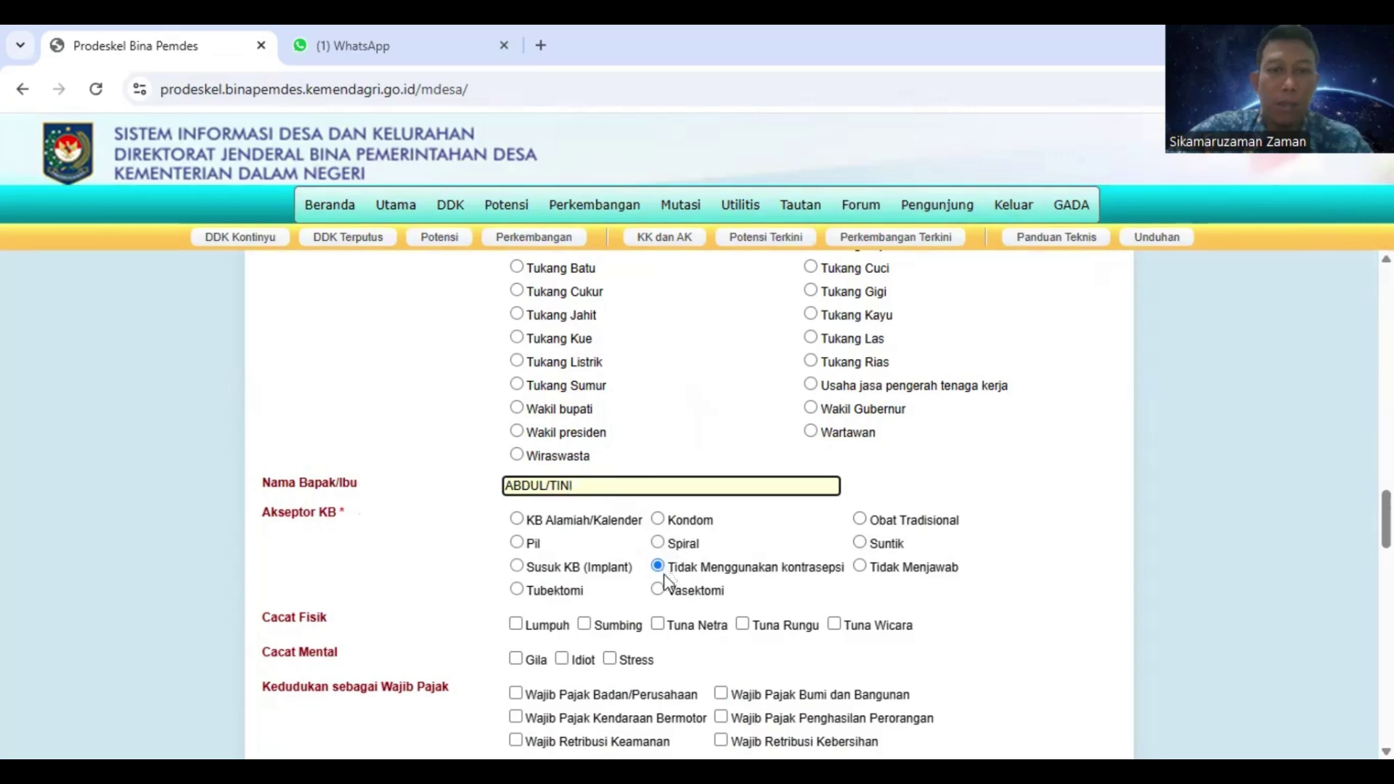
scroll(759, 604, "down", 1)
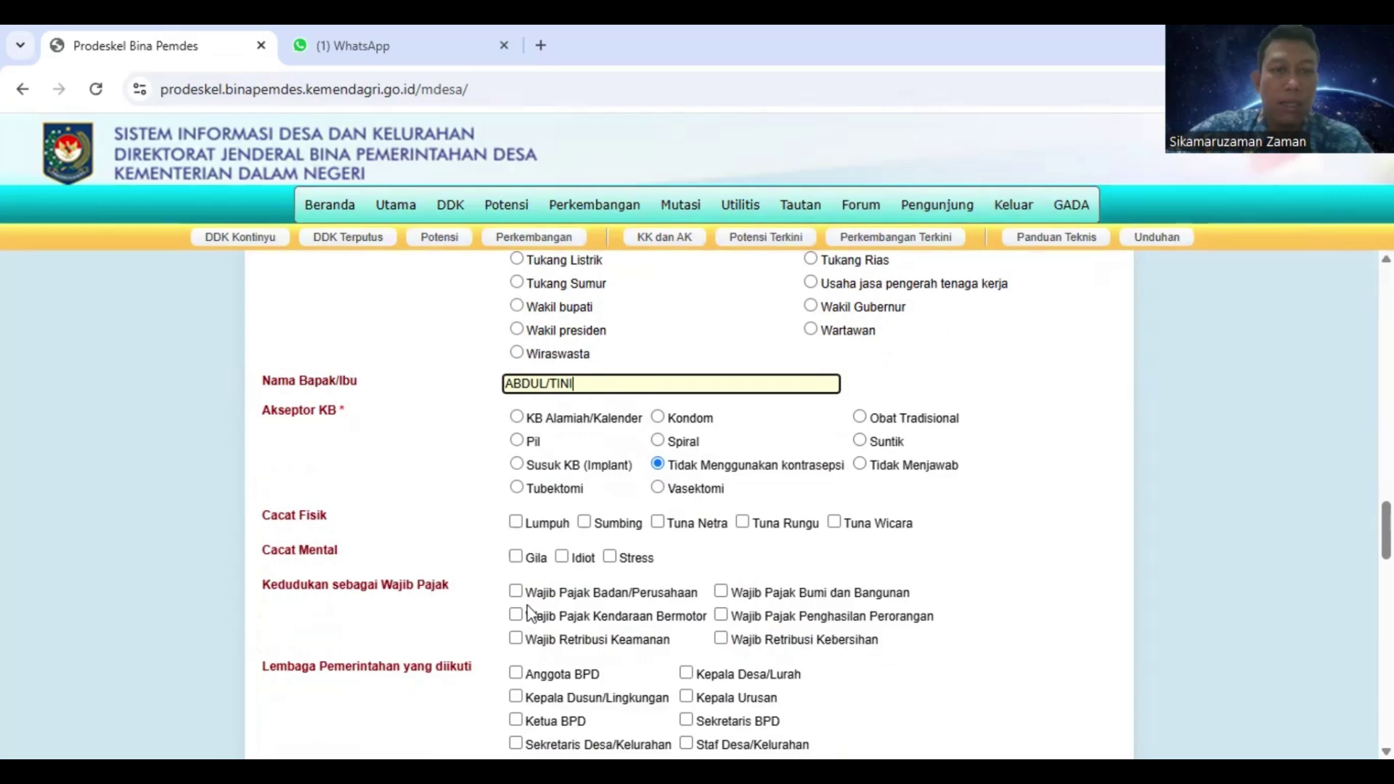
Mark the member as Wajib Pajak Bumi dan Bangunan and Pengurus Karang Taruna
scroll(508, 605, "down", 2)
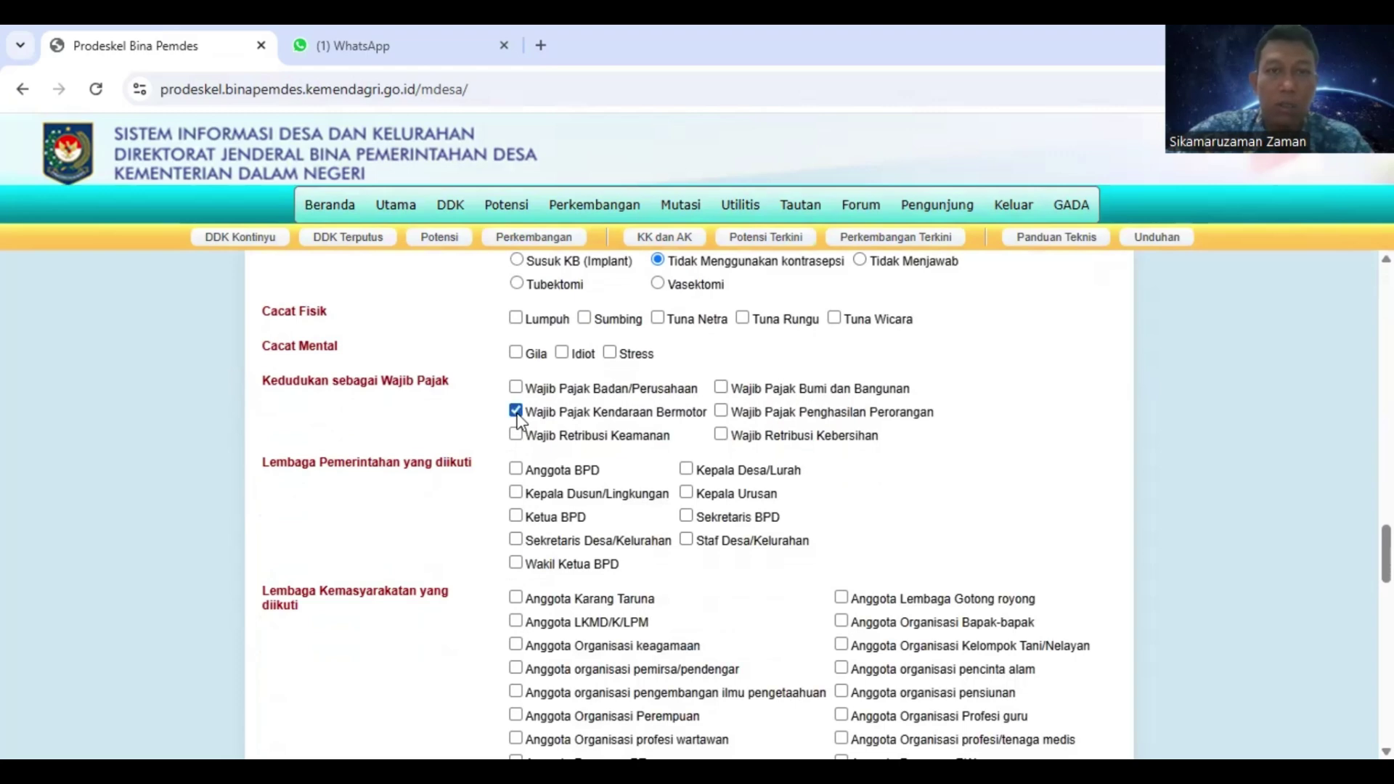
left_click(720, 390)
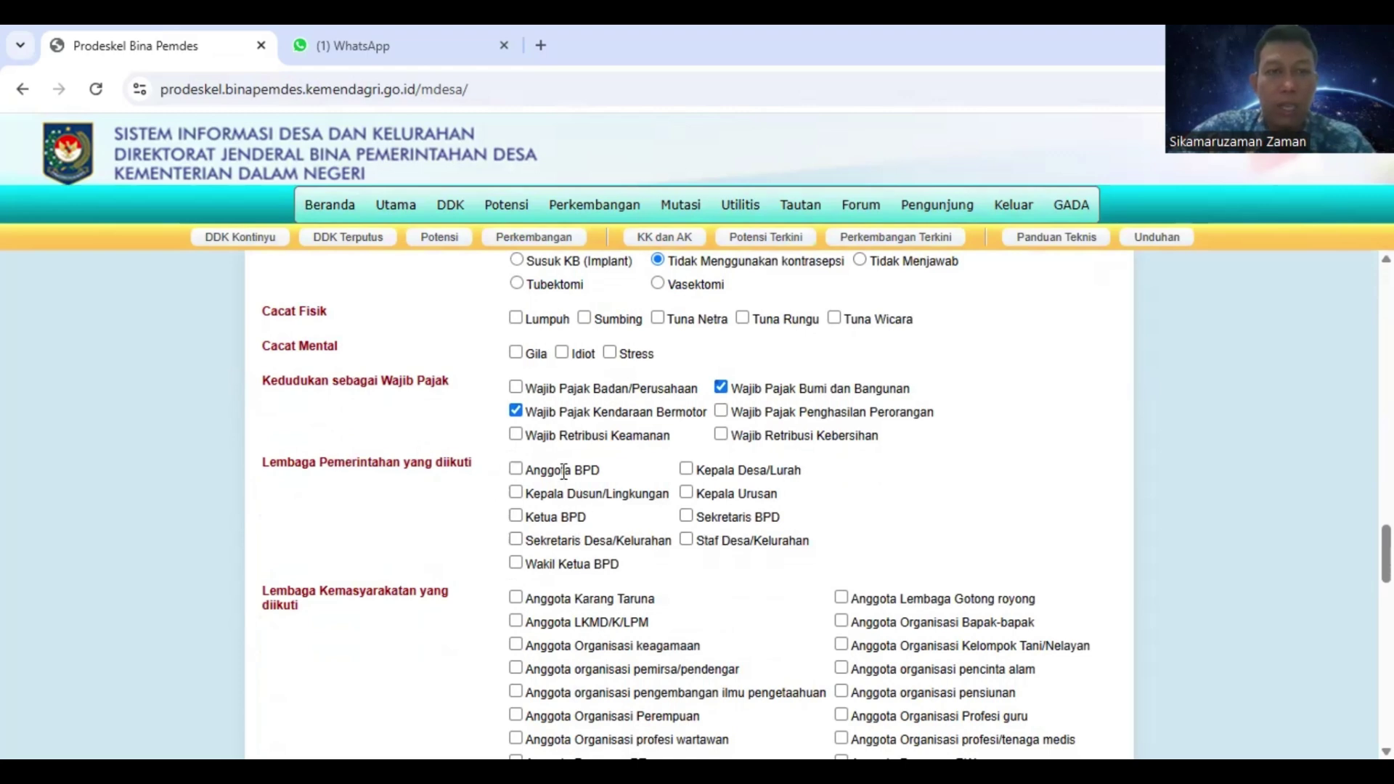
scroll(619, 488, "down", 4)
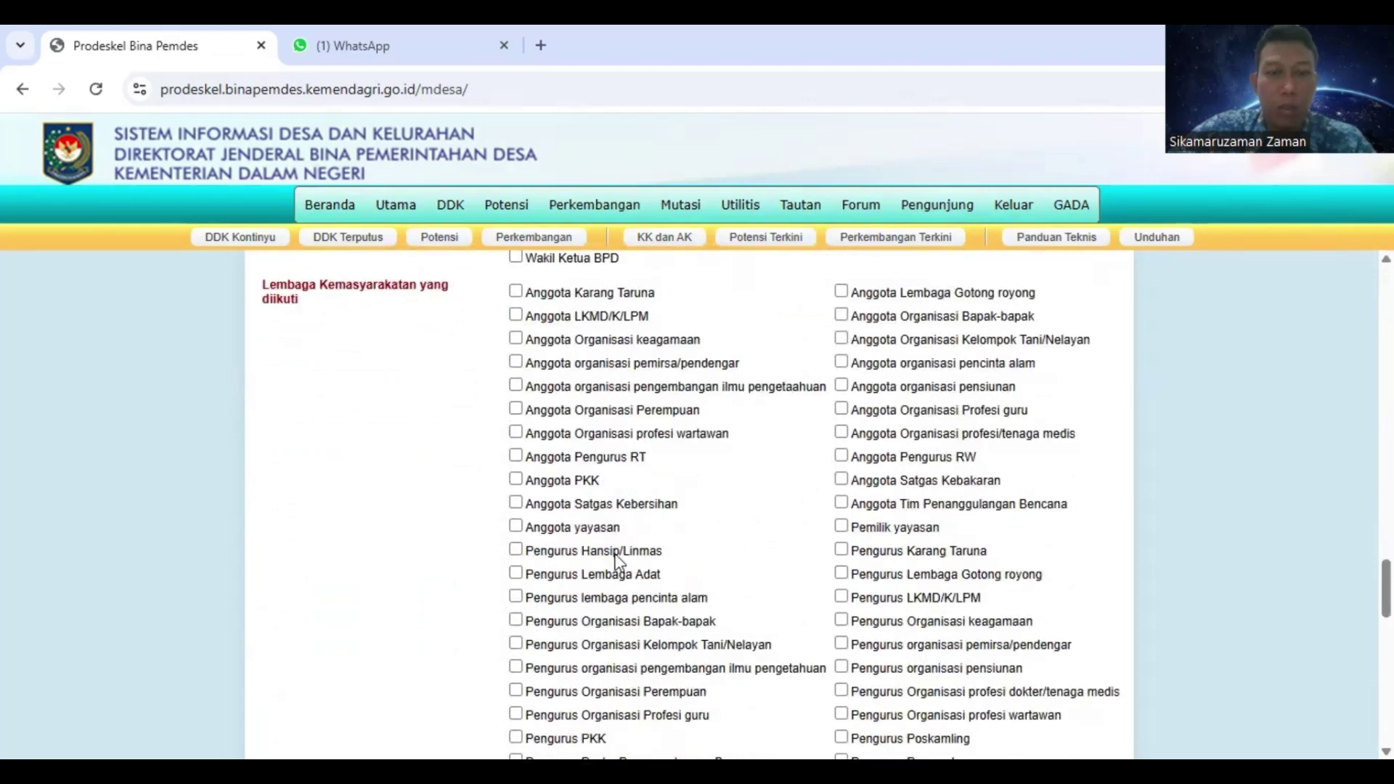
scroll(618, 559, "down", 3)
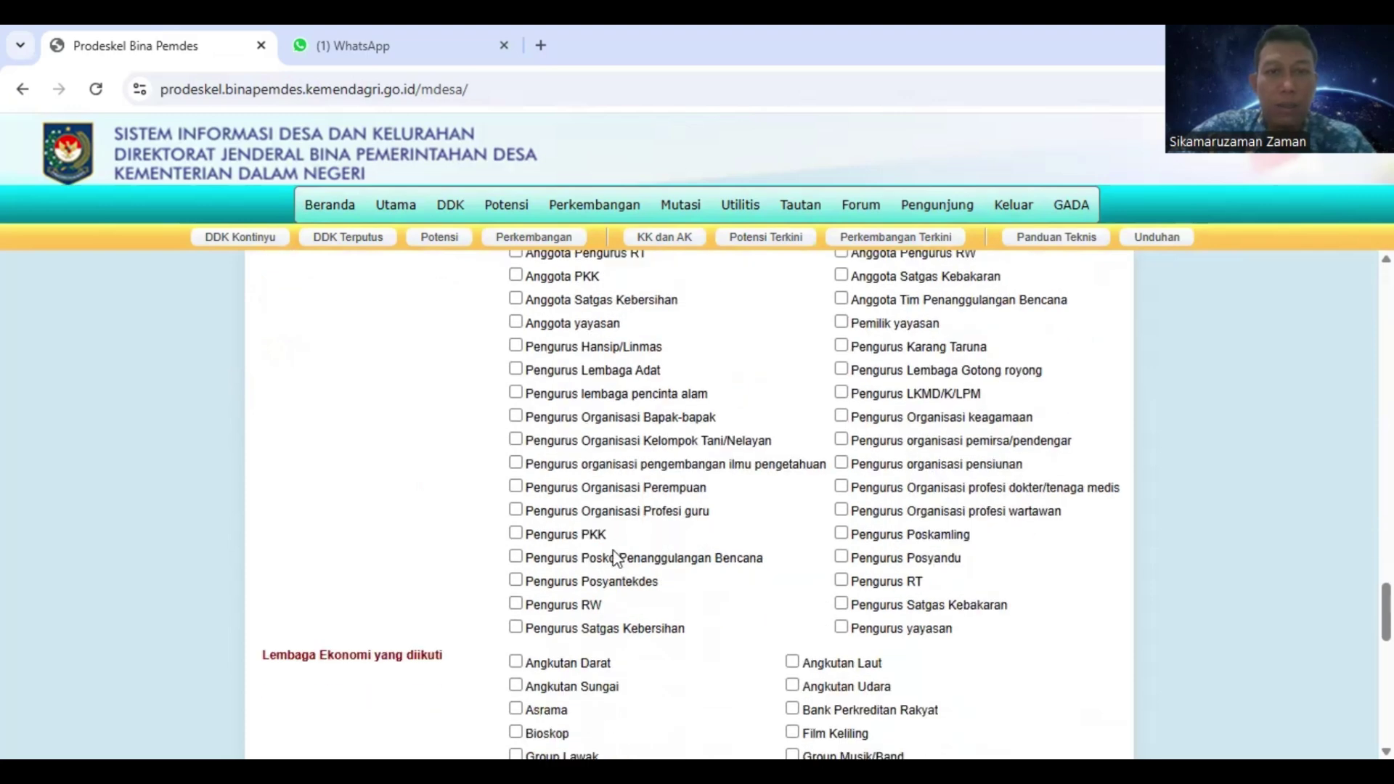
left_click(840, 348)
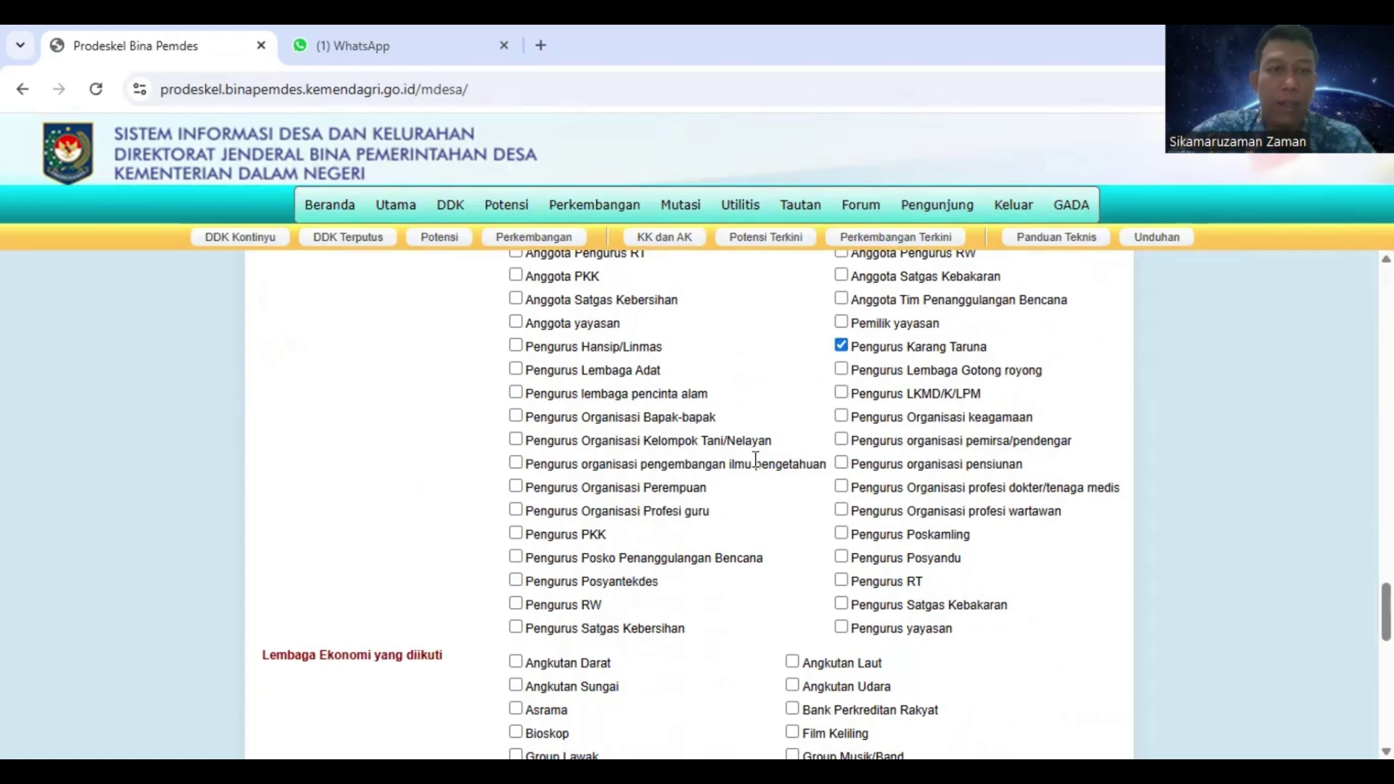
Add Koperasi to the economic institutions the member has joined
scroll(770, 464, "down", 4)
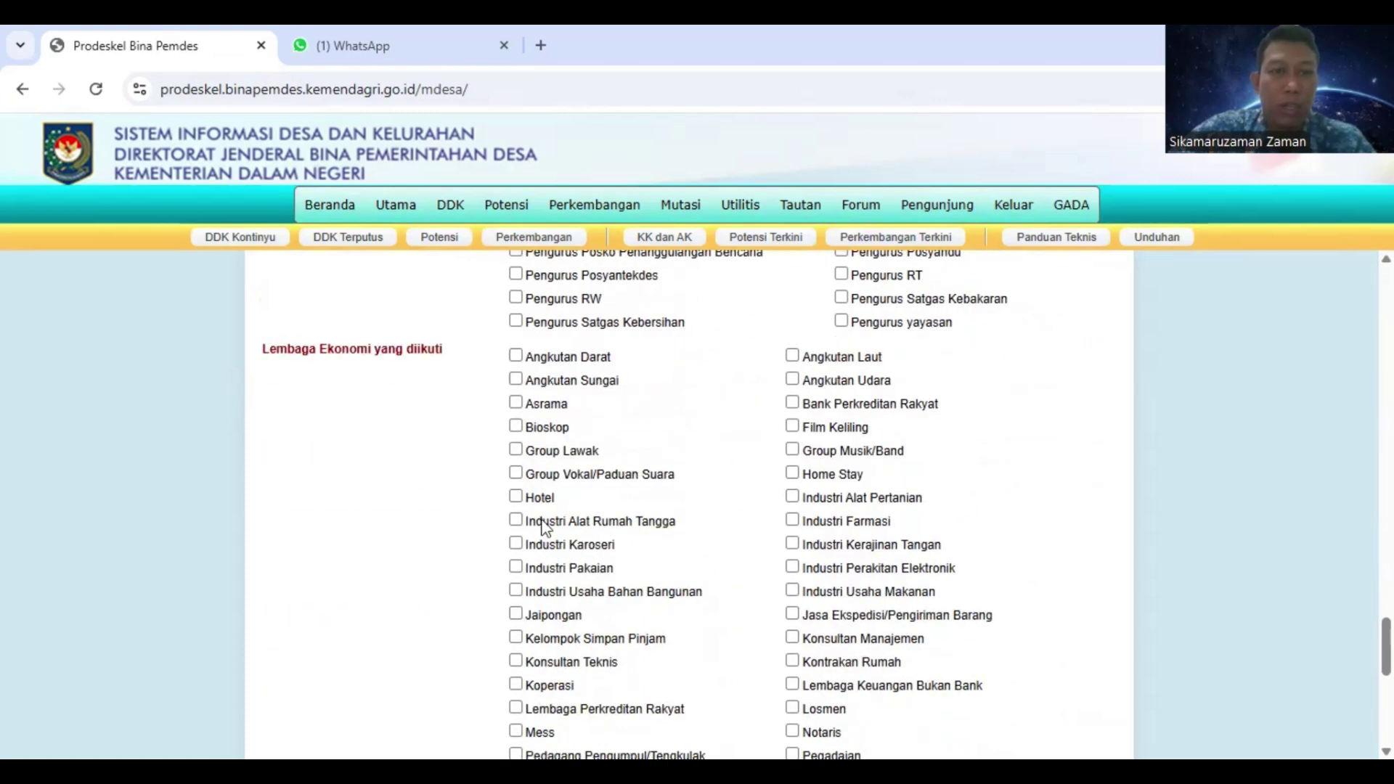
scroll(587, 608, "down", 1)
scroll(592, 604, "down", 4)
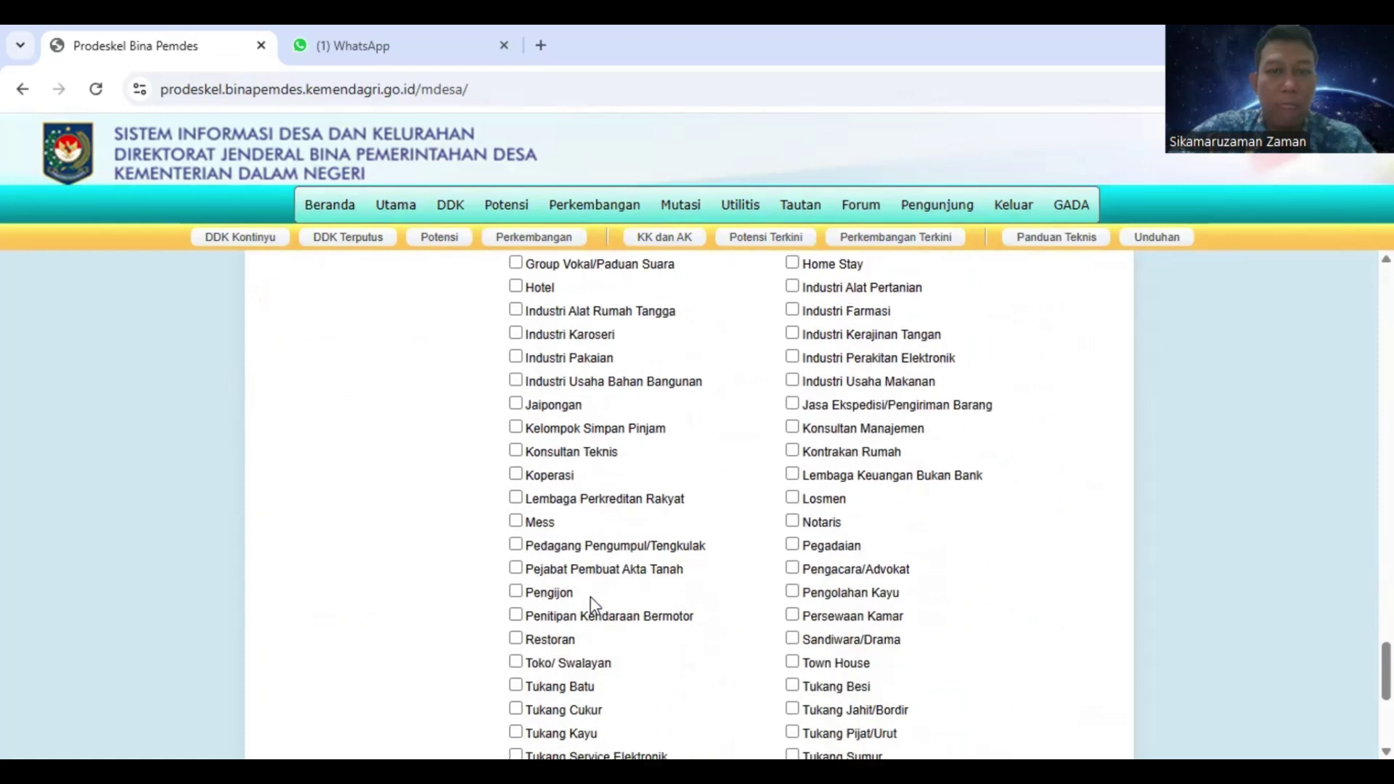
scroll(594, 605, "down", 2)
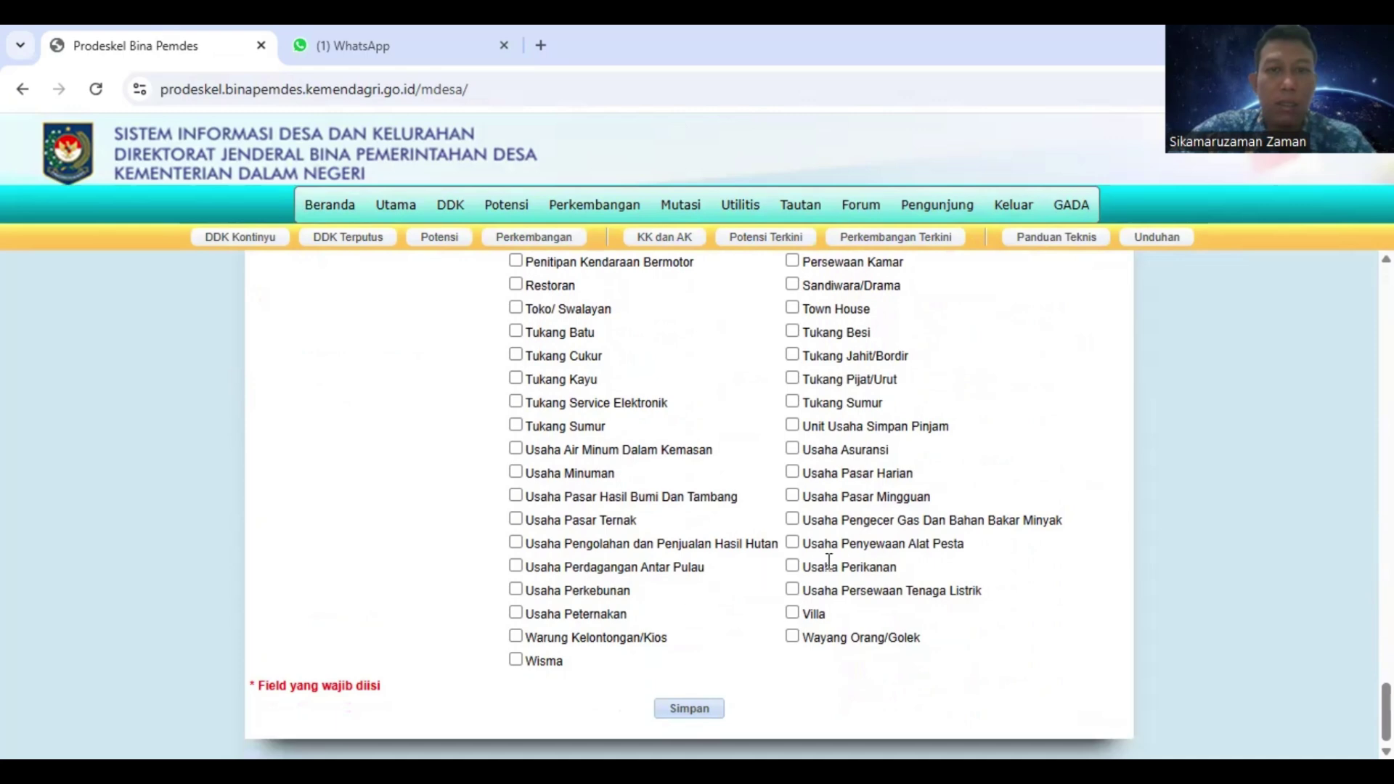
scroll(842, 522, "up", 3)
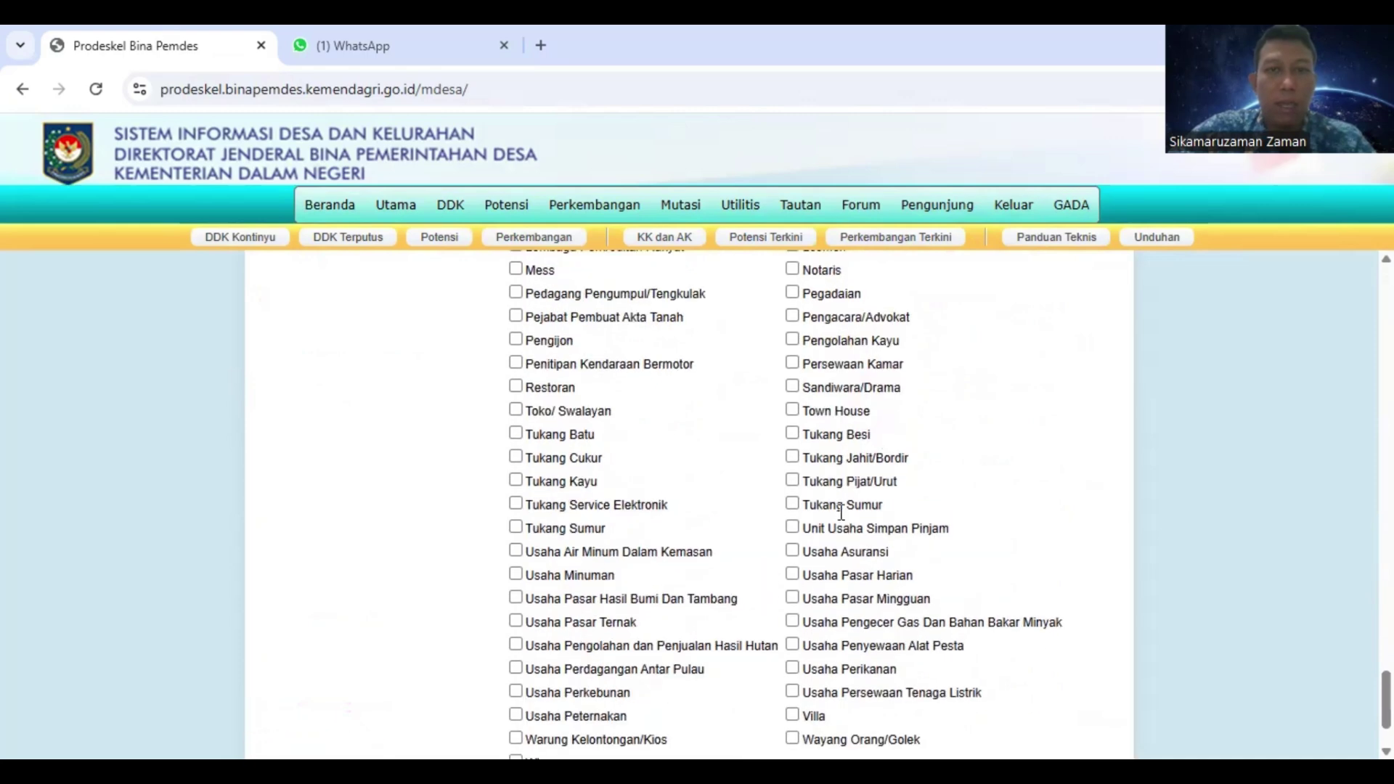
scroll(824, 512, "up", 3)
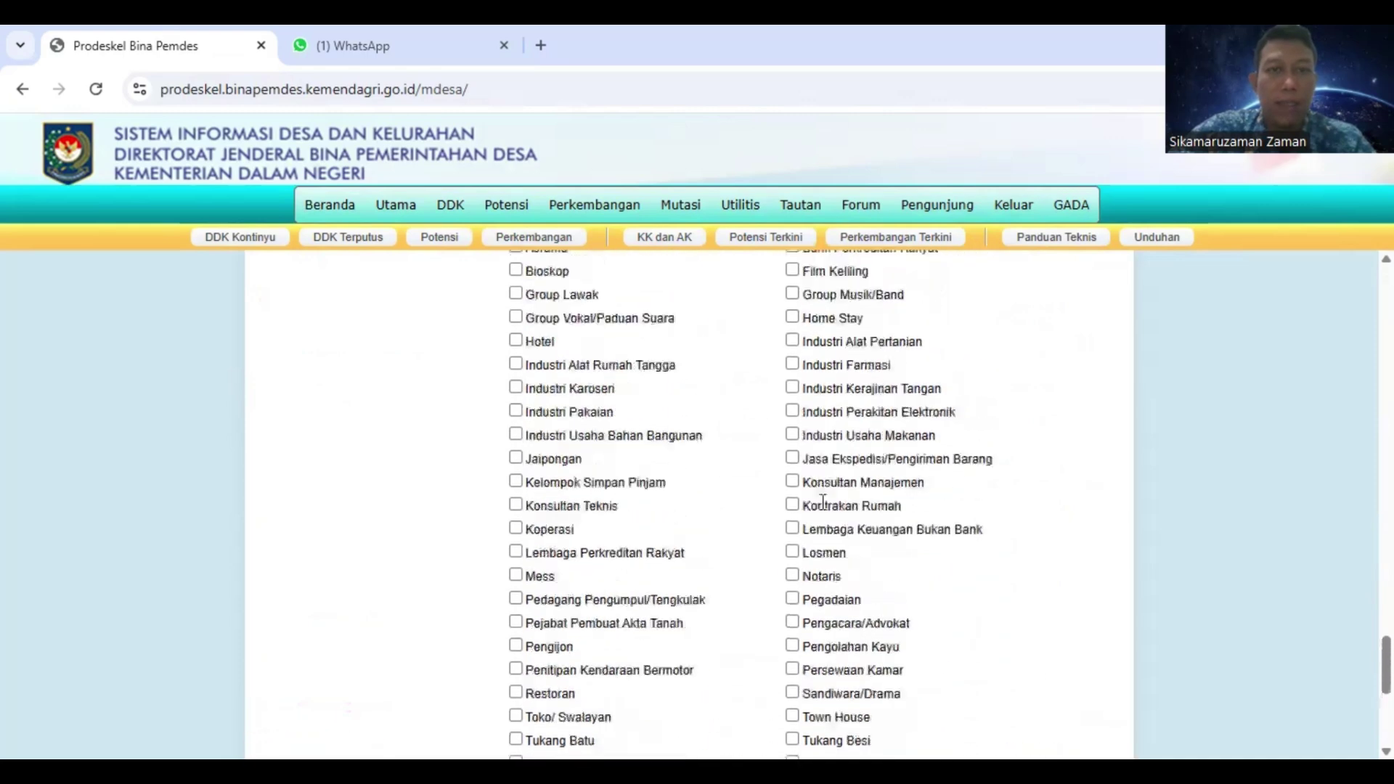
scroll(821, 502, "up", 2)
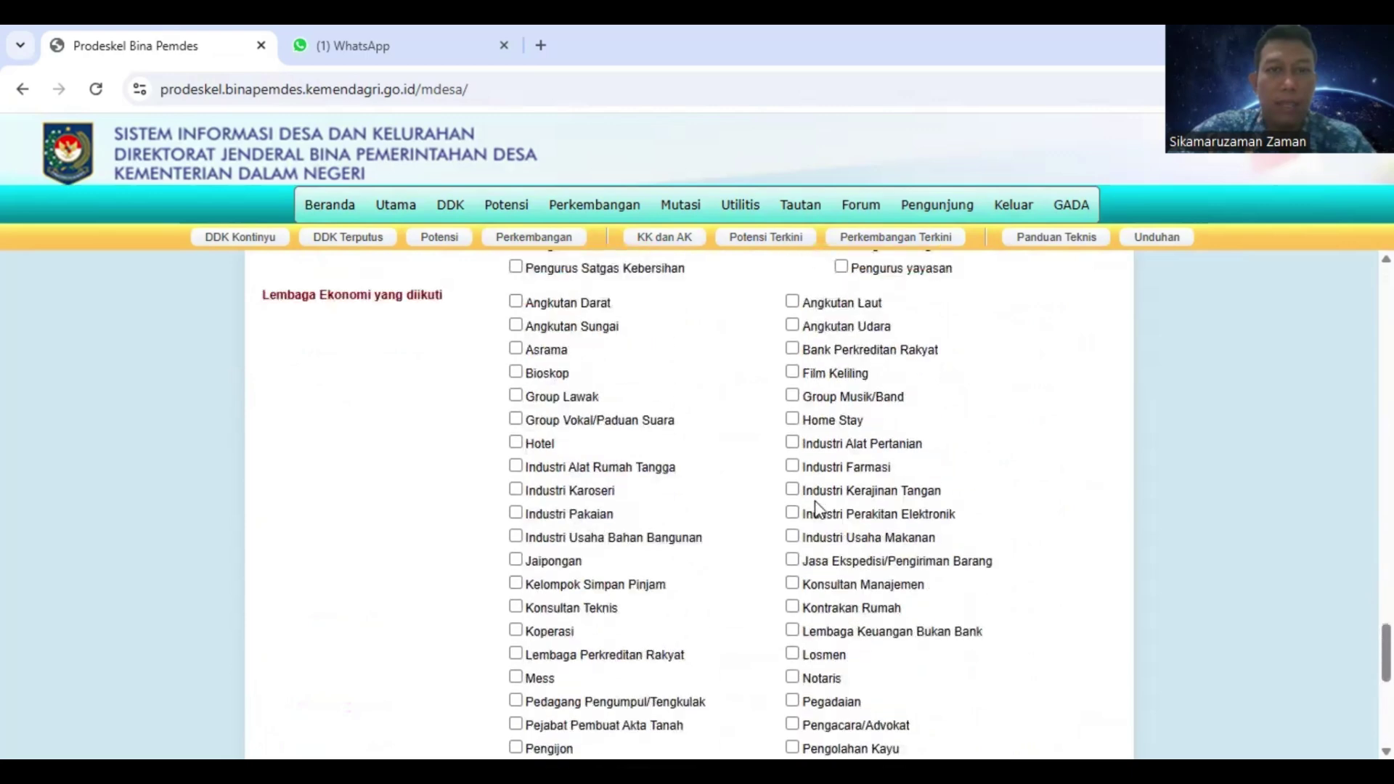
scroll(652, 464, "down", 4)
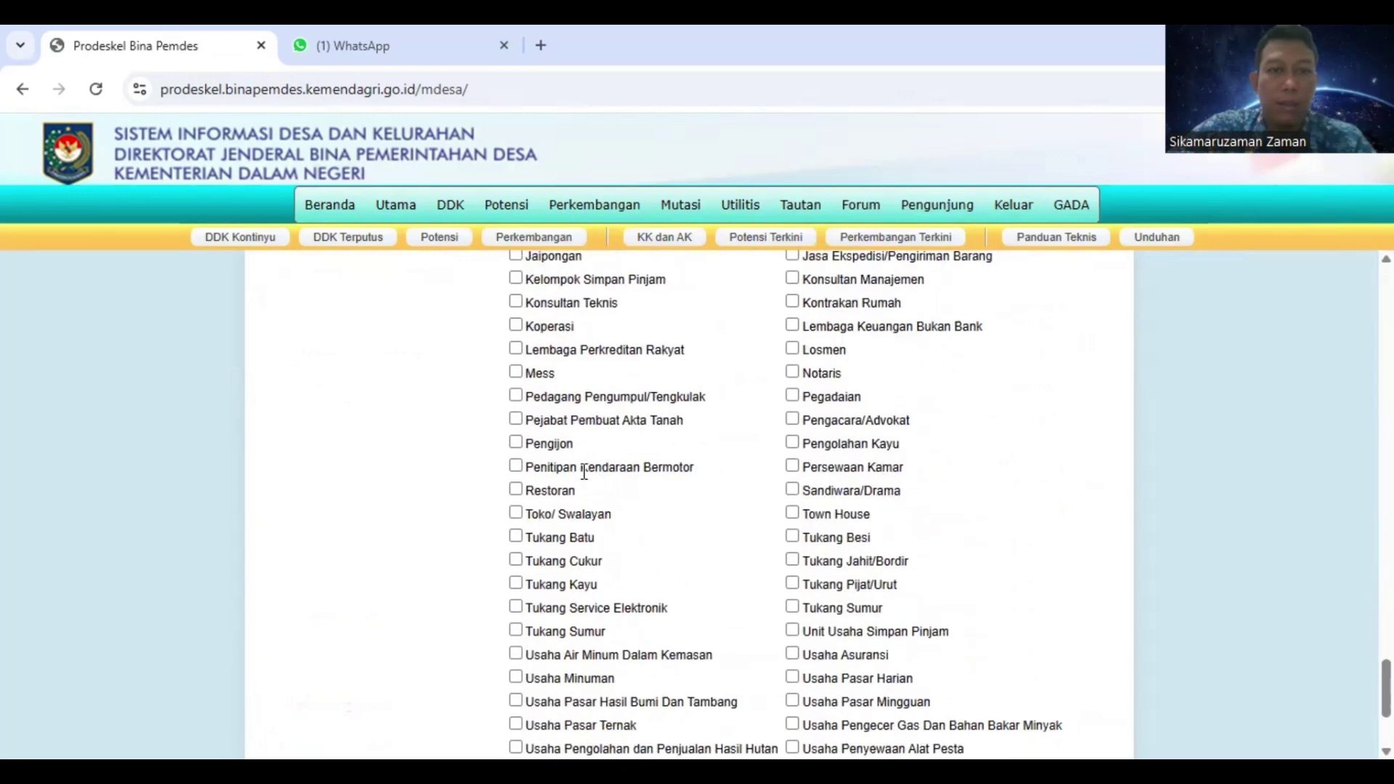
scroll(584, 473, "down", 3)
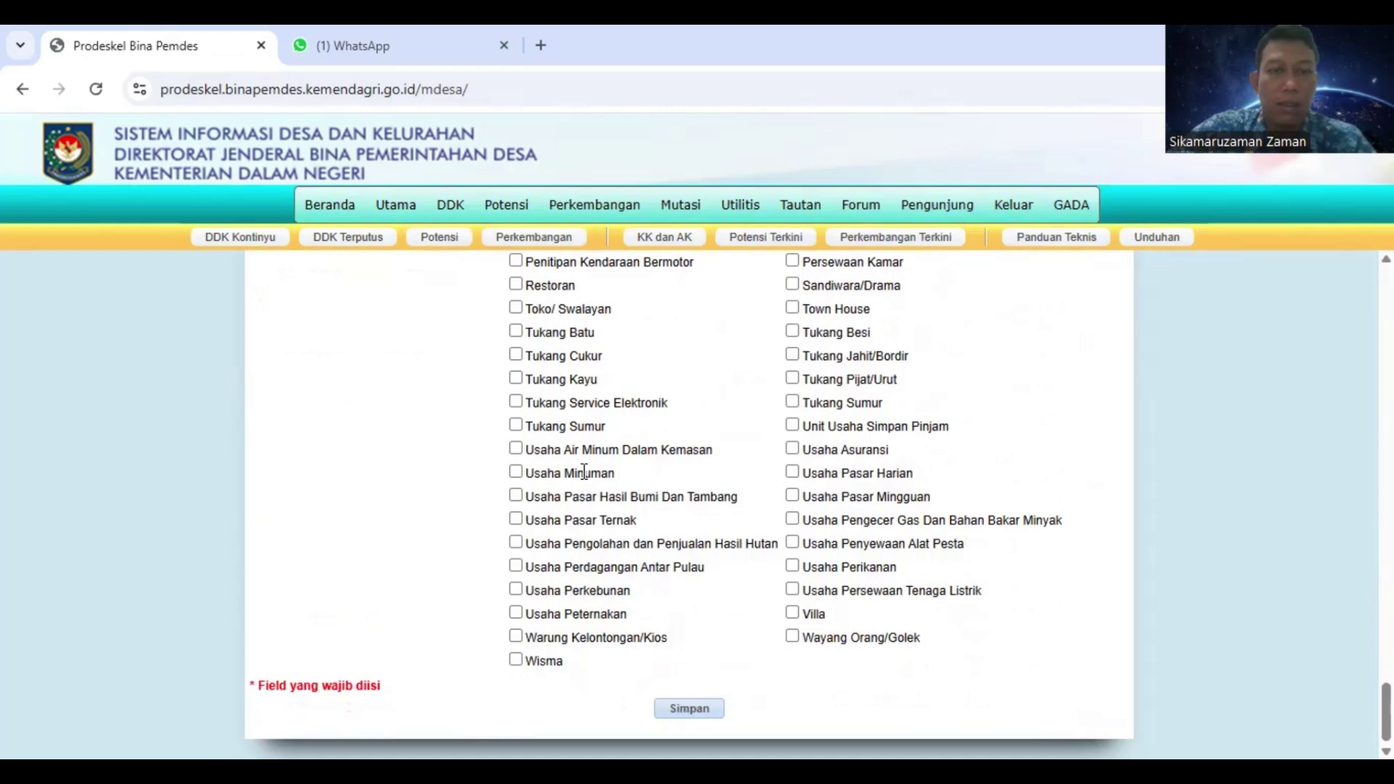
scroll(584, 472, "up", 1)
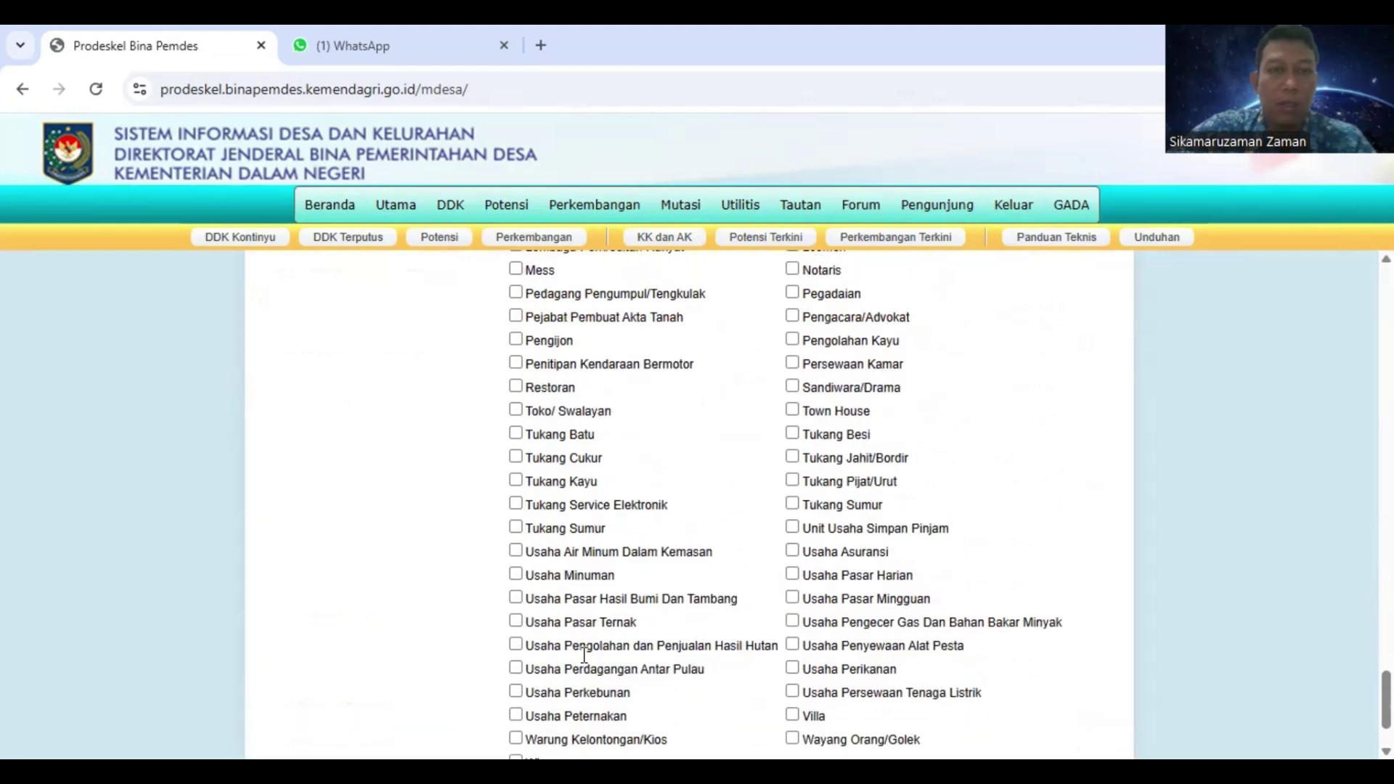
scroll(581, 639, "up", 7)
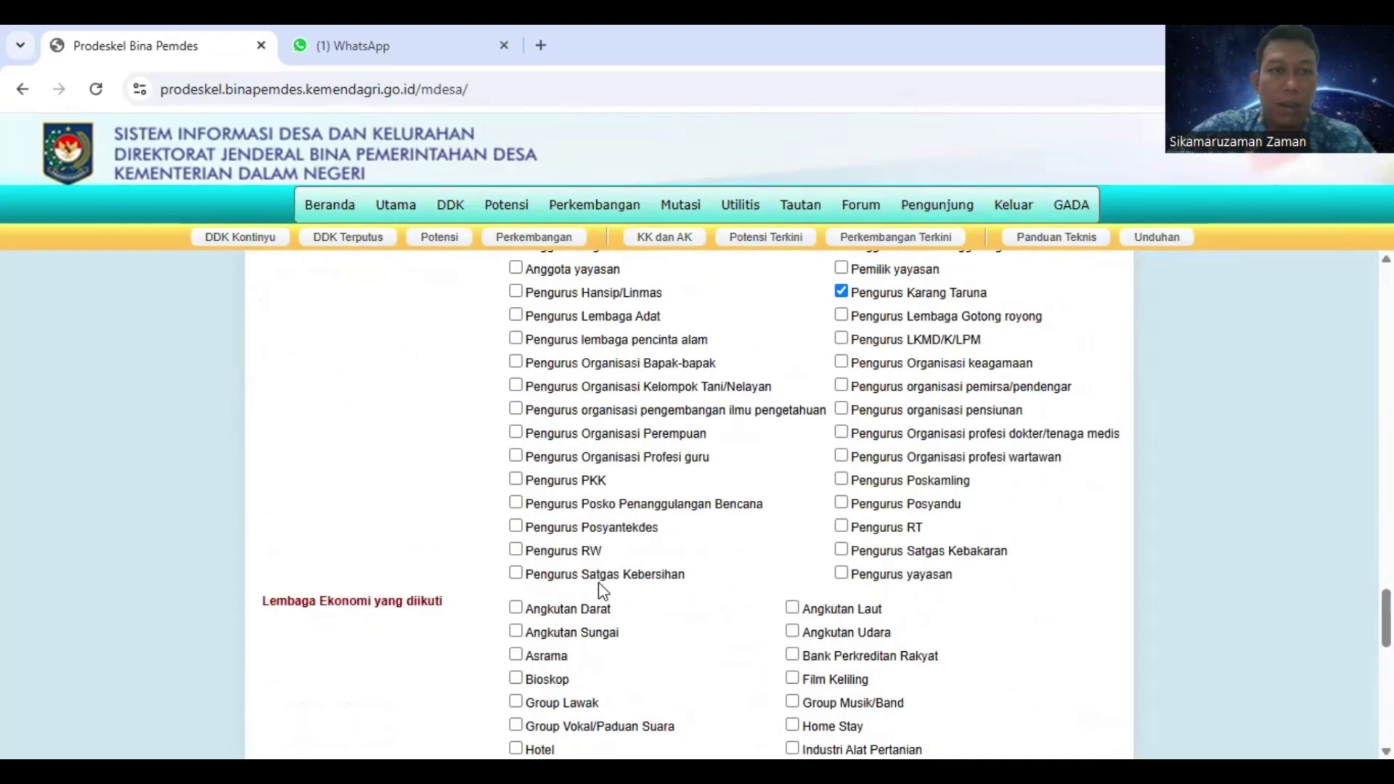
scroll(601, 590, "down", 4)
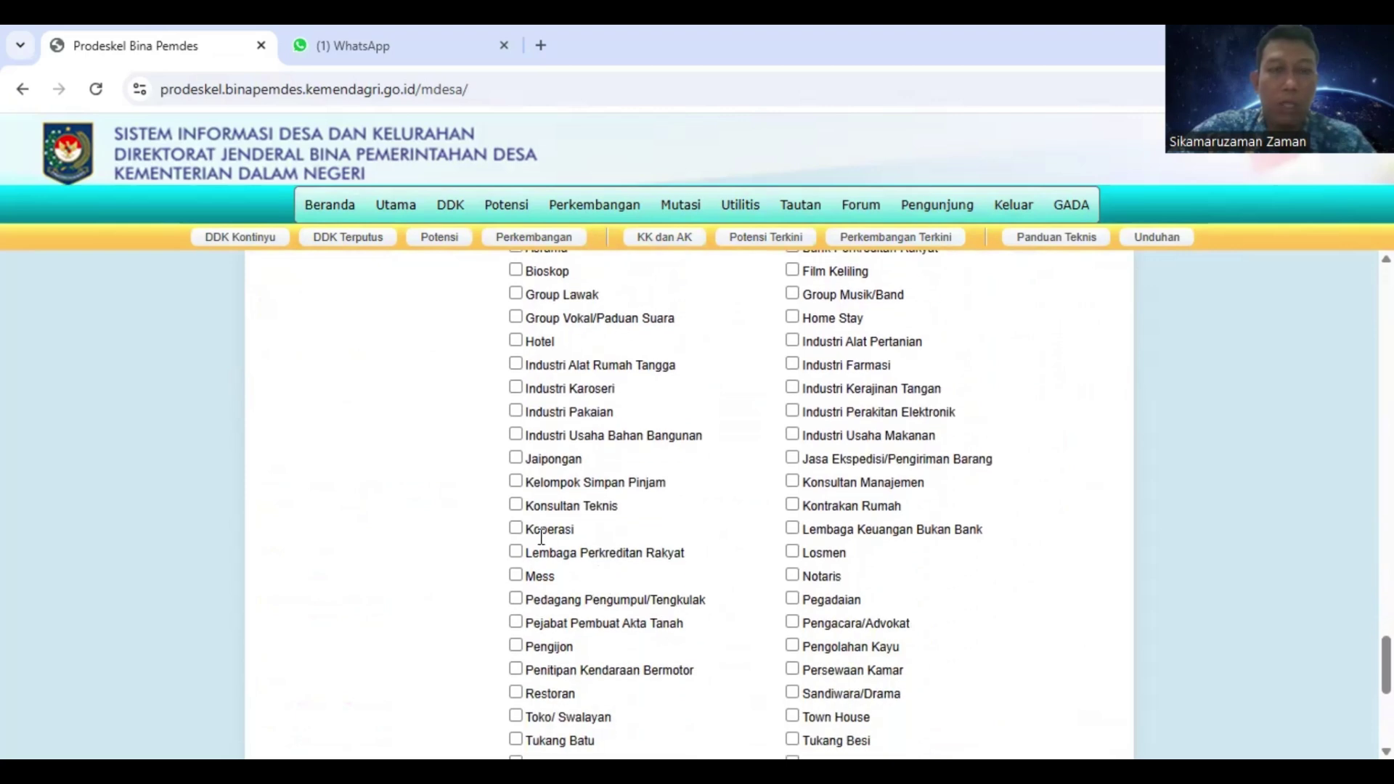
left_click(516, 529)
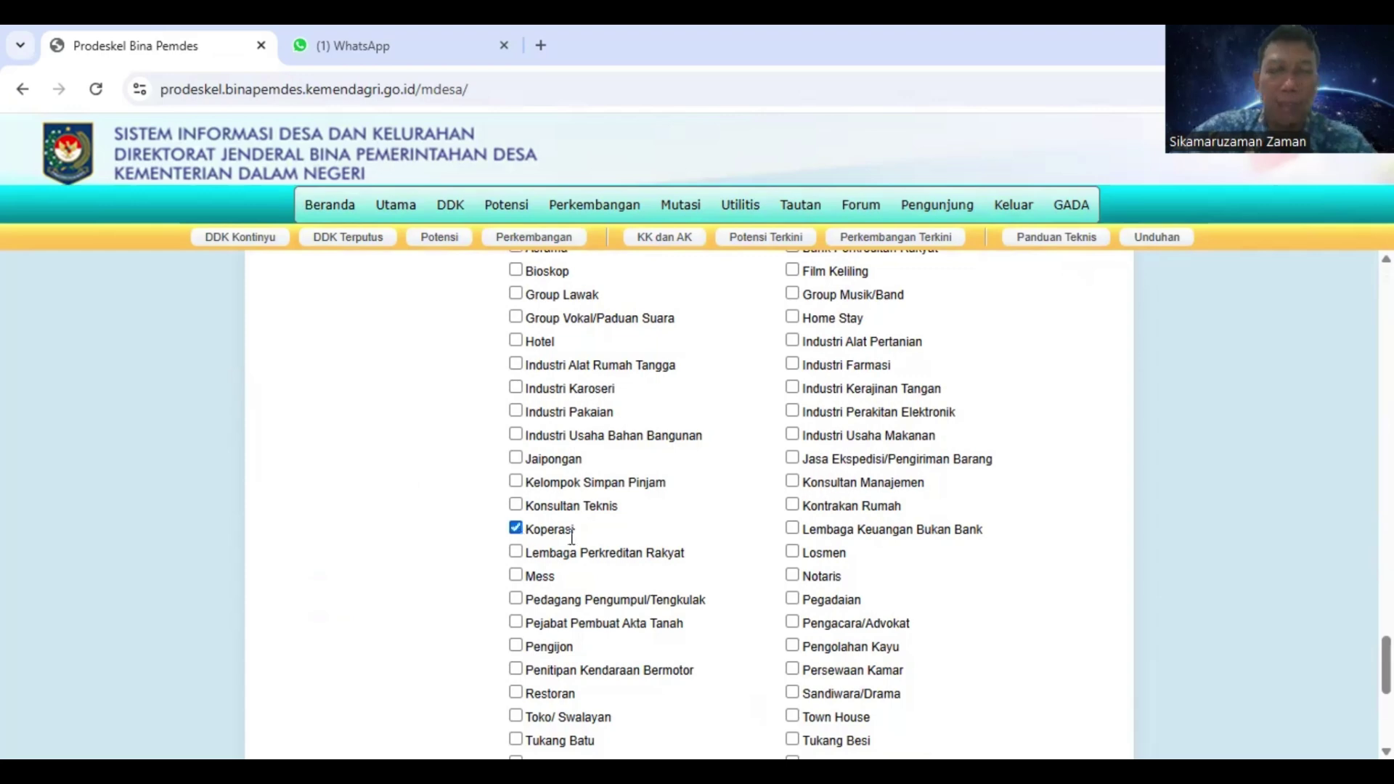
scroll(573, 537, "up", 2)
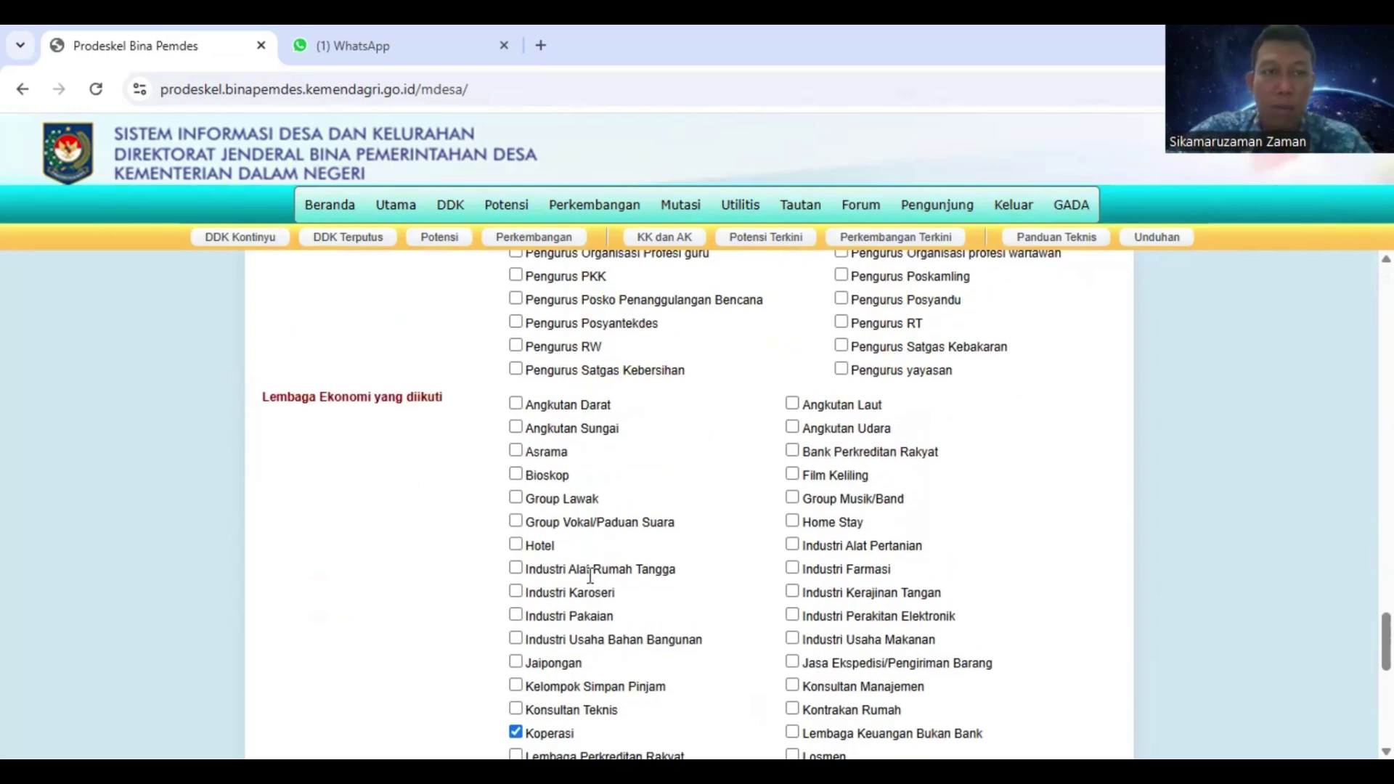
scroll(593, 573, "down", 7)
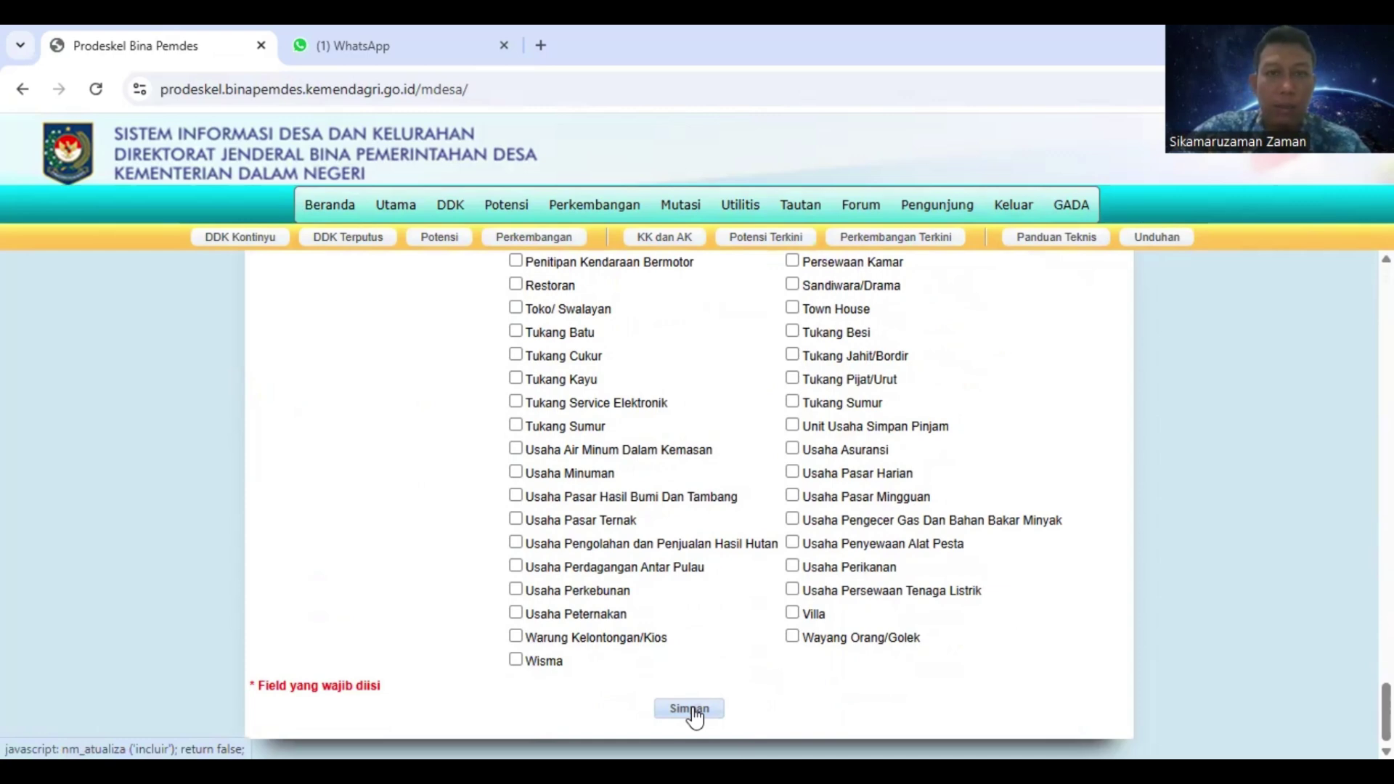
Save the completed member form with the Simpan button at the bottom
scroll(691, 711, "up", 10)
scroll(692, 711, "down", 10)
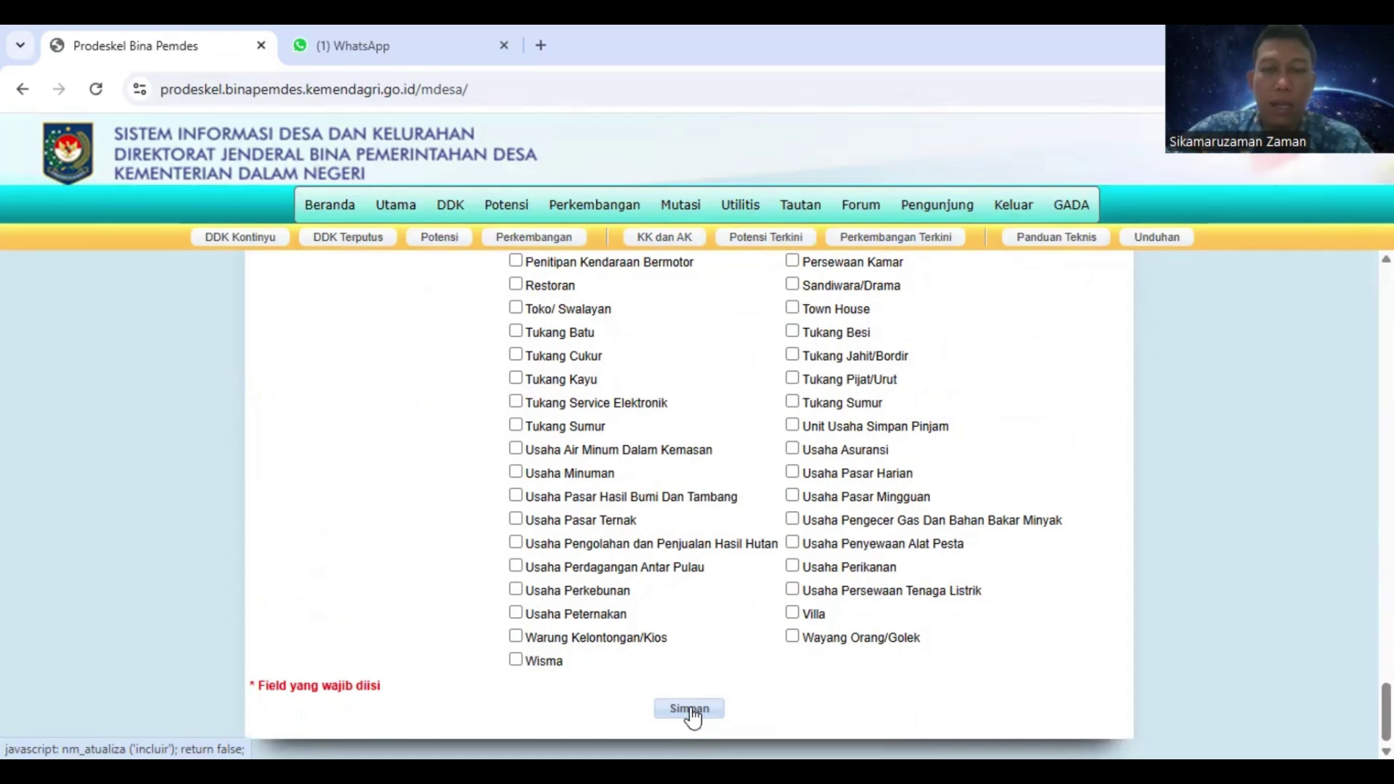
left_click(691, 714)
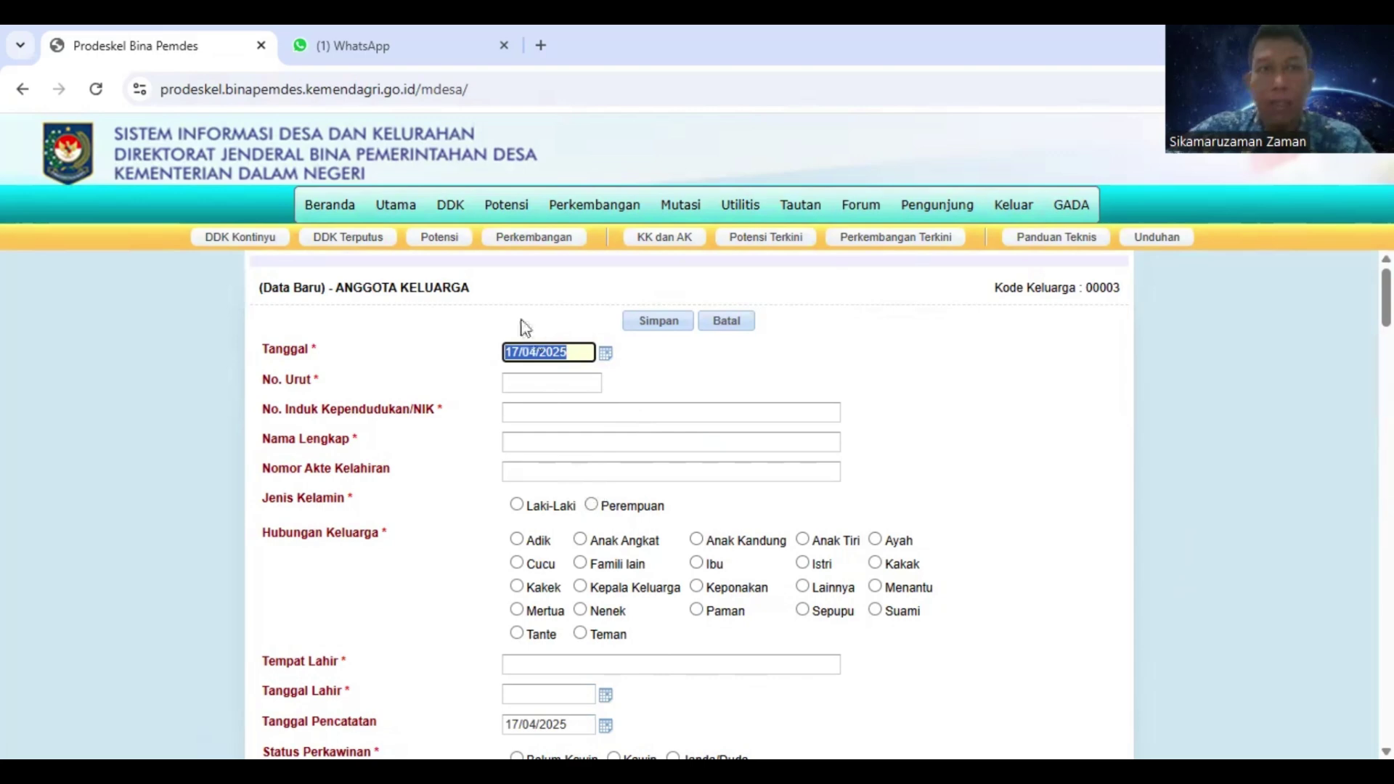
Go back to the Daftar Kepala Keluarga list via DDK > Entri Data > Metode Kontinyu
mouse_move(448, 214)
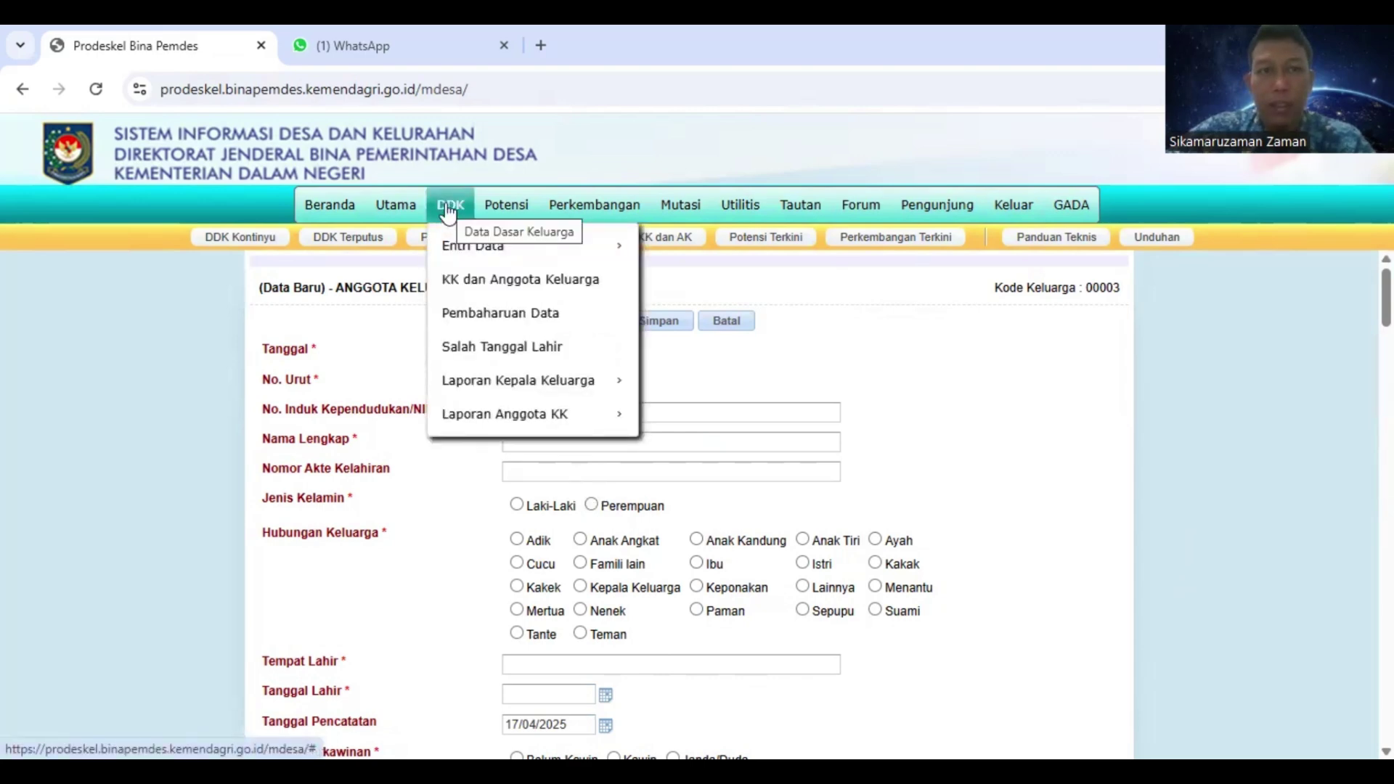
mouse_move(463, 250)
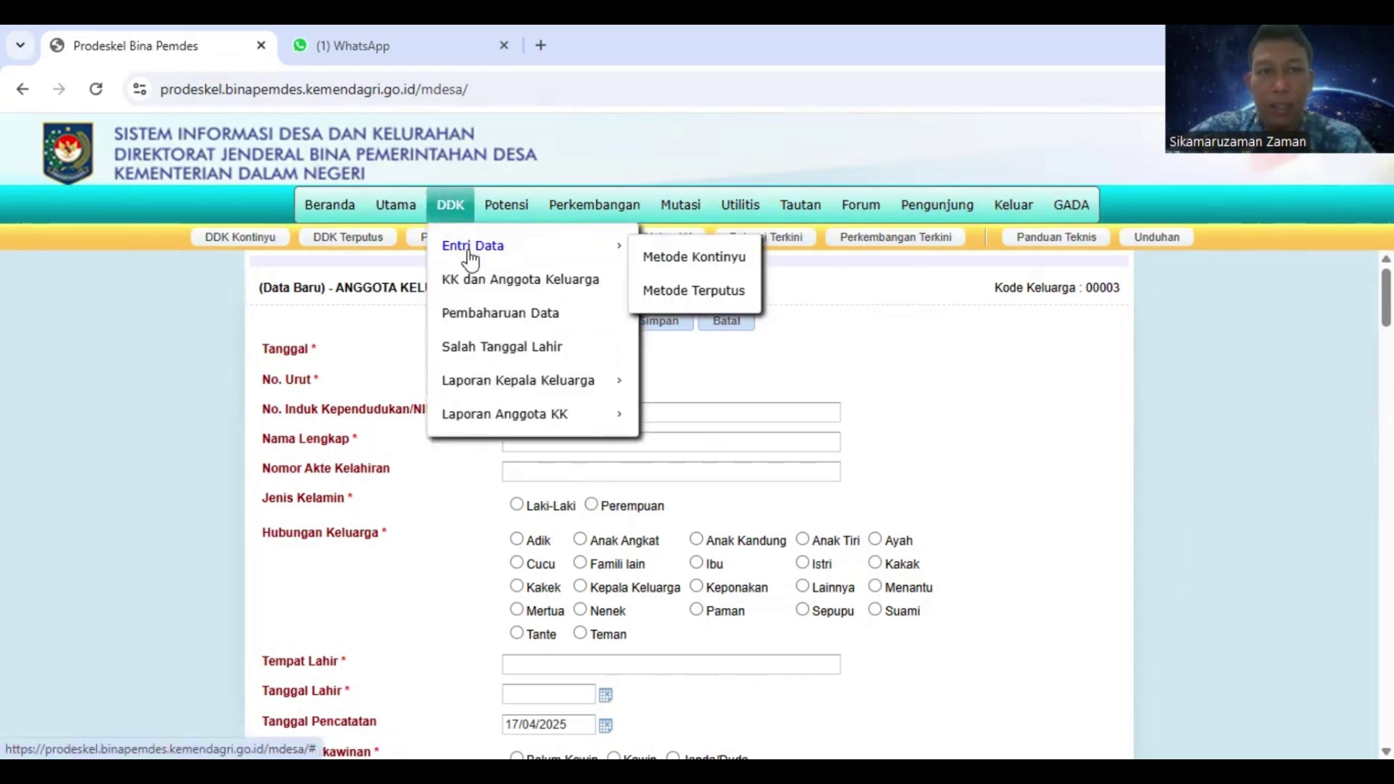
left_click(666, 262)
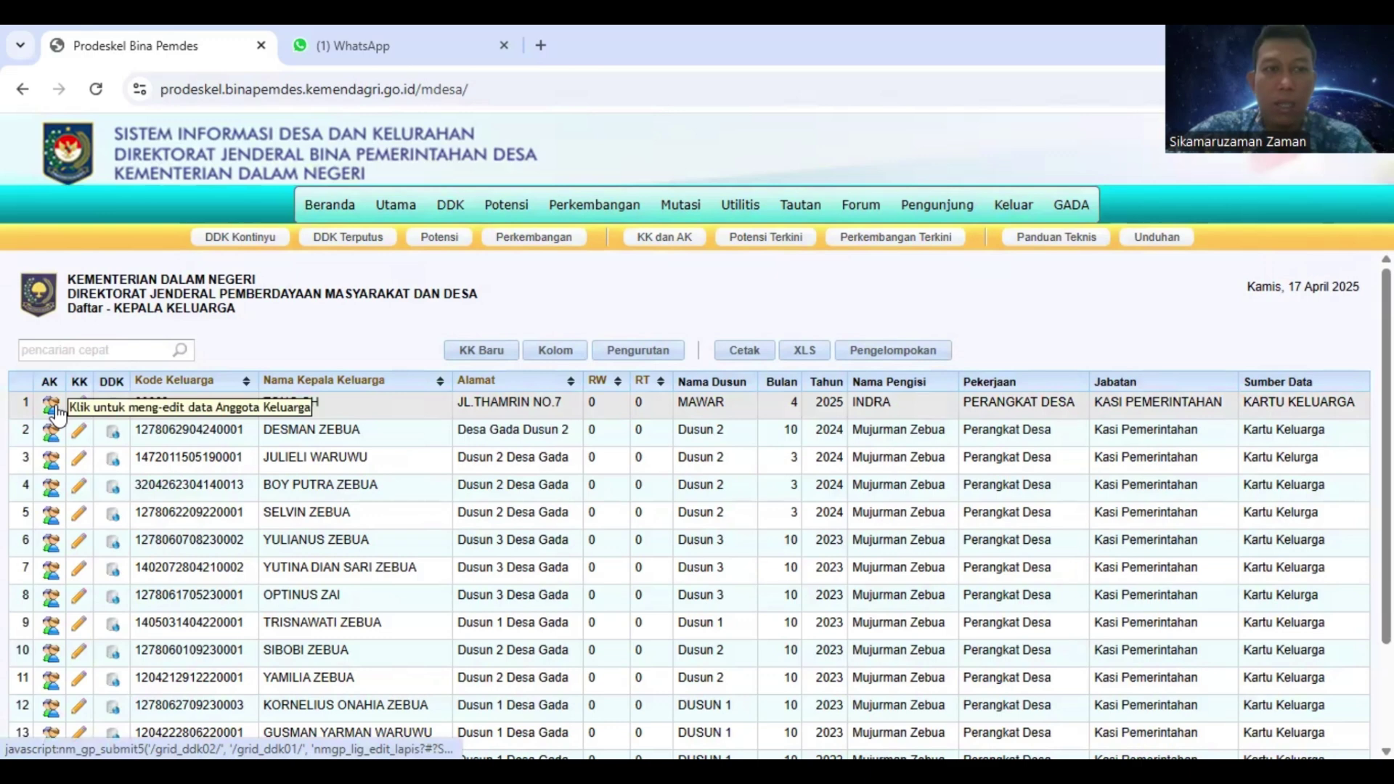
Open family 00003's member list from row 1 and start a new AK Baru member entry
left_click(50, 404)
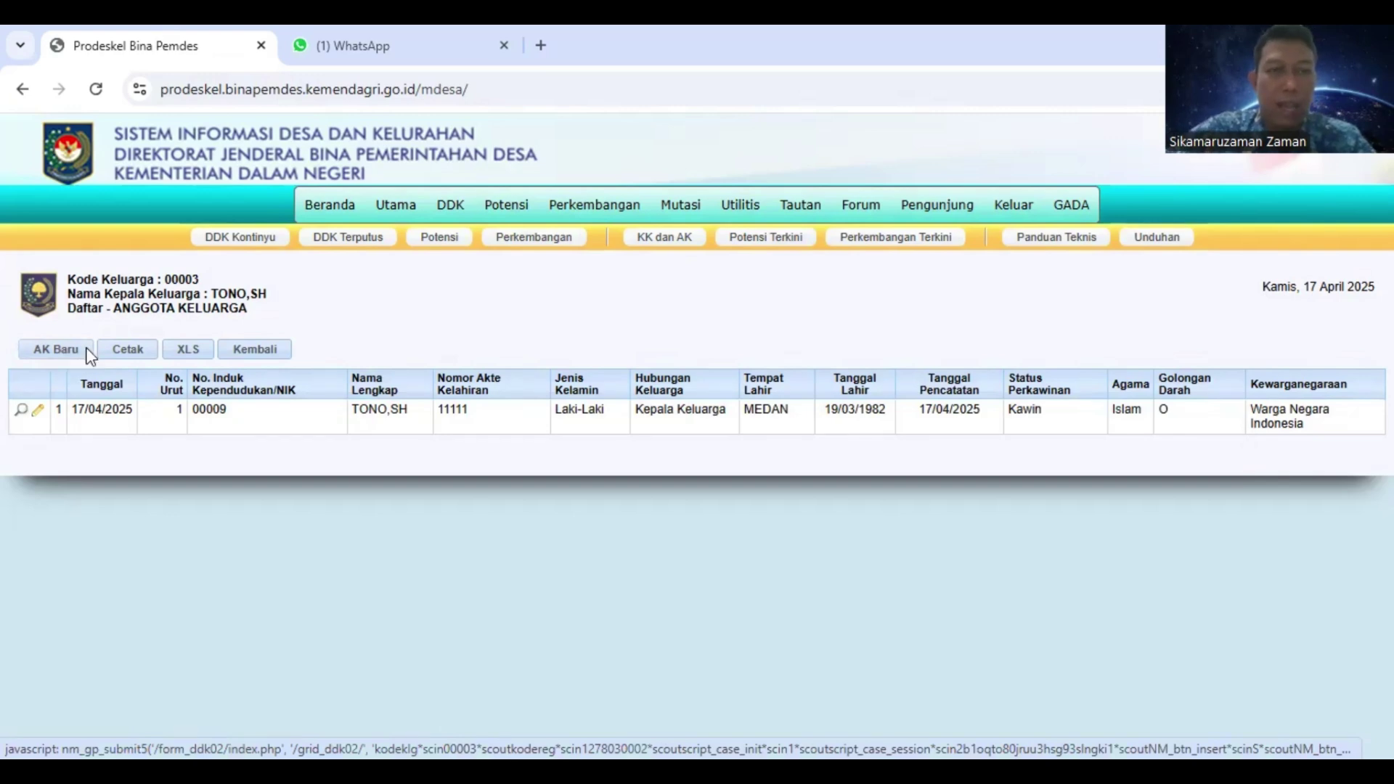
left_click(87, 350)
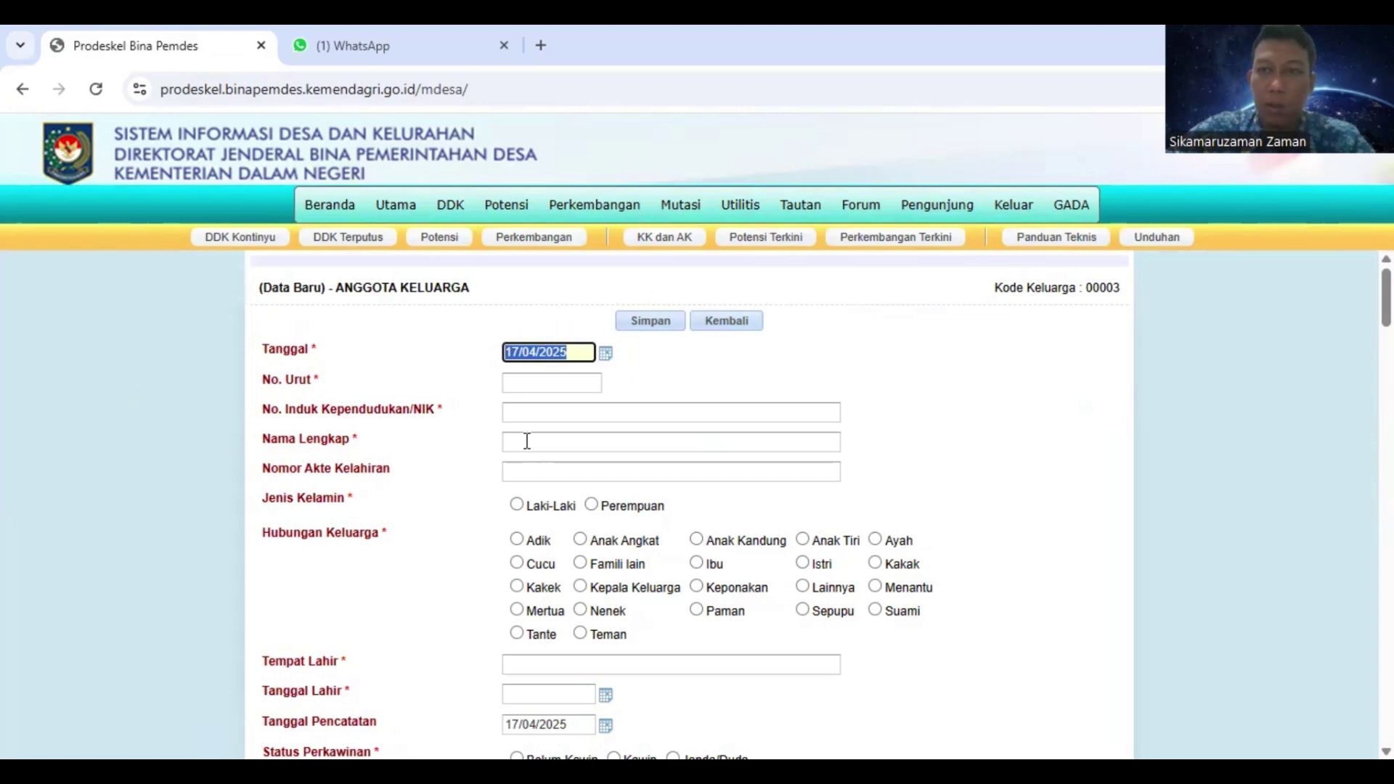
Enter member number 2, the NIK, the wife's full name, sex Perempuan and relationship Istri
left_click(536, 390)
type("2")
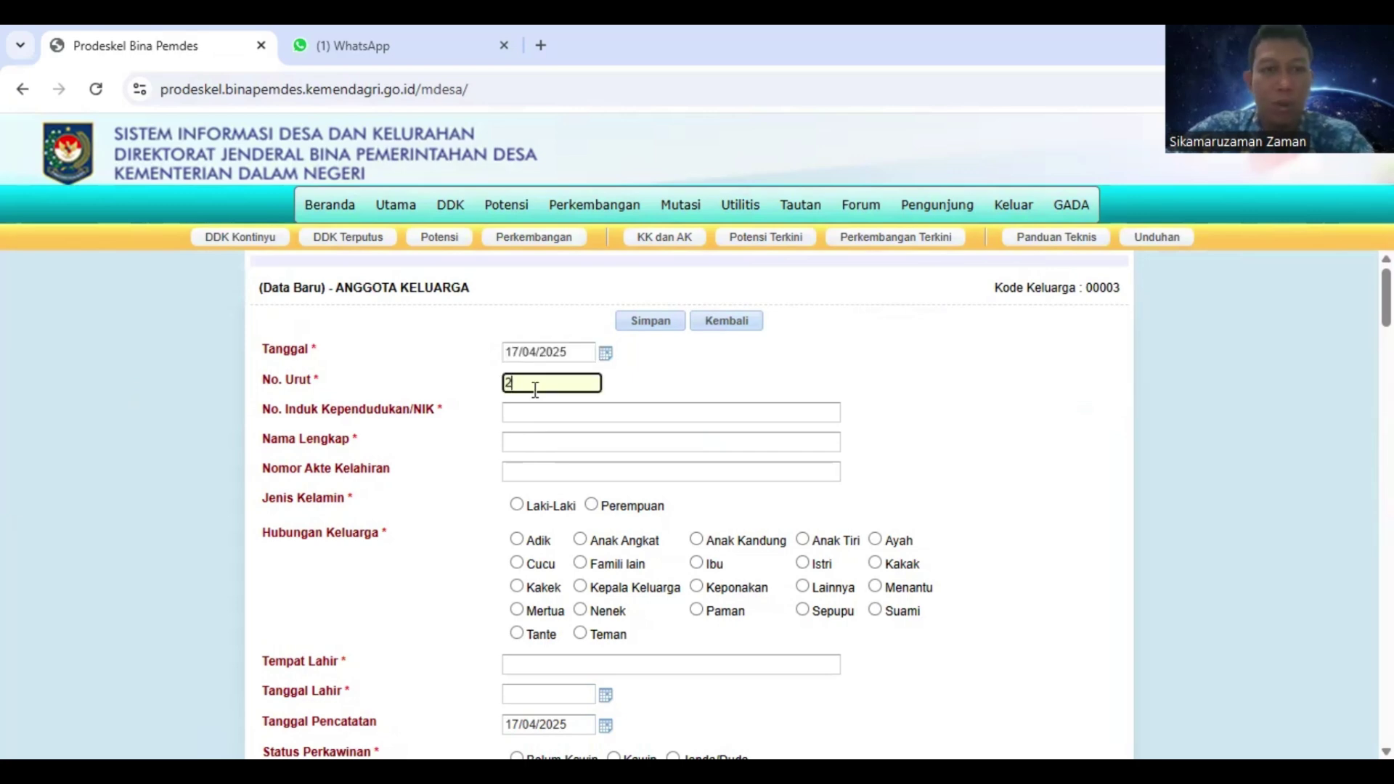
left_click(533, 419)
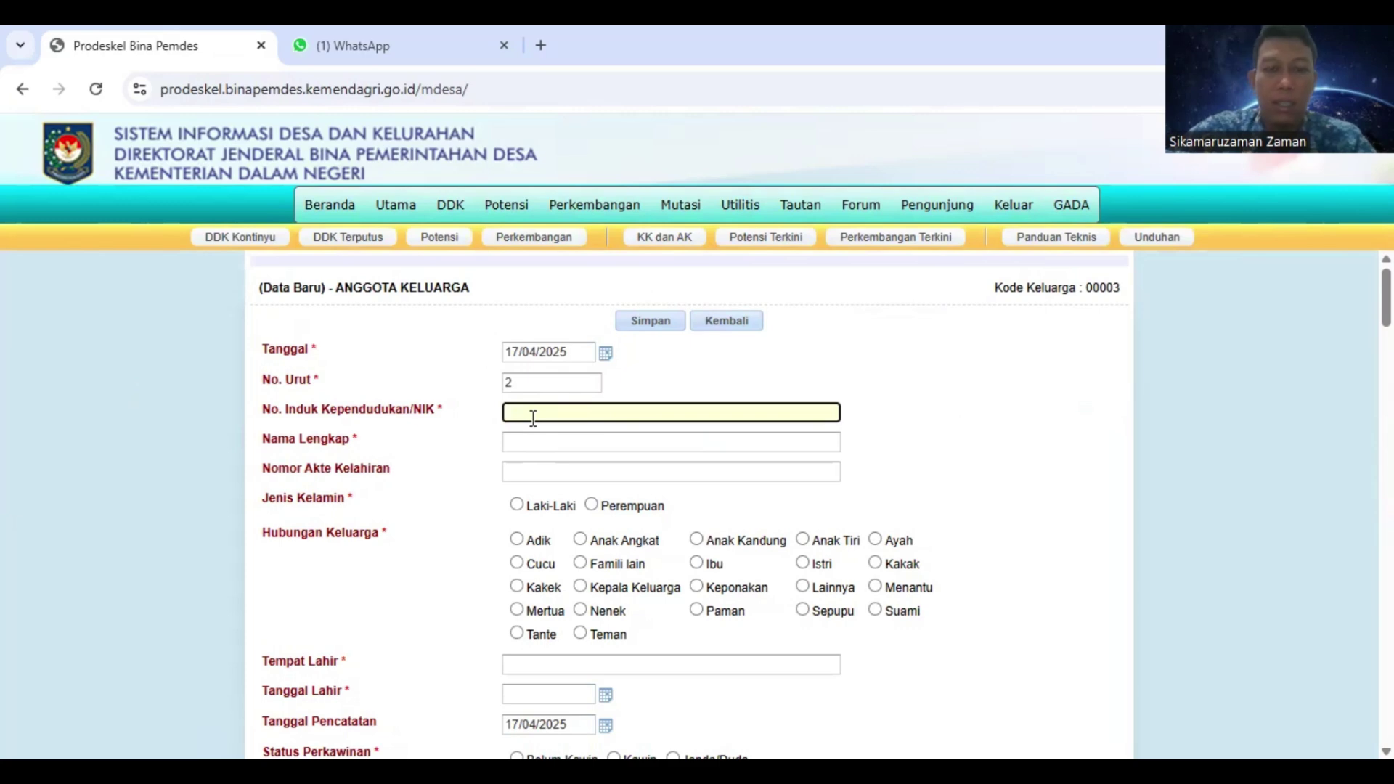
type("000008")
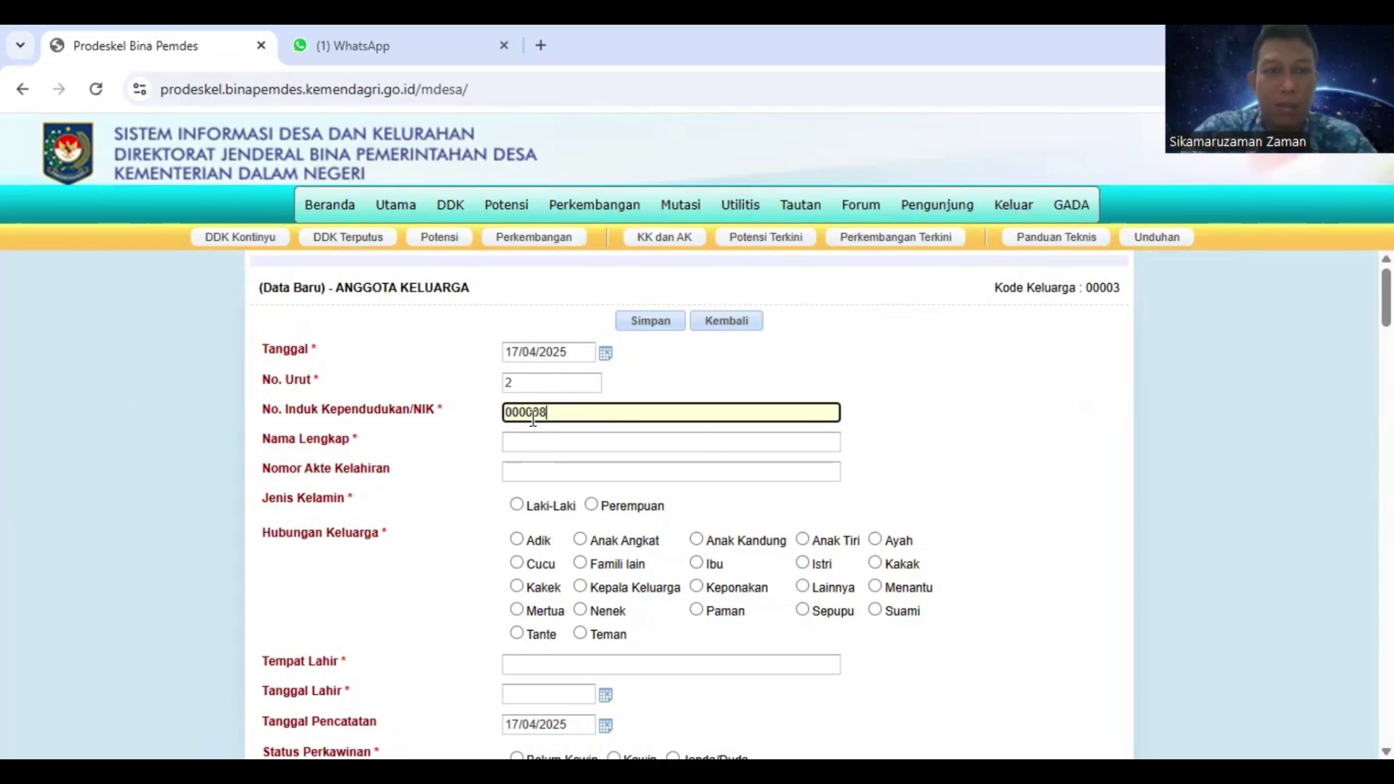
left_click(524, 443)
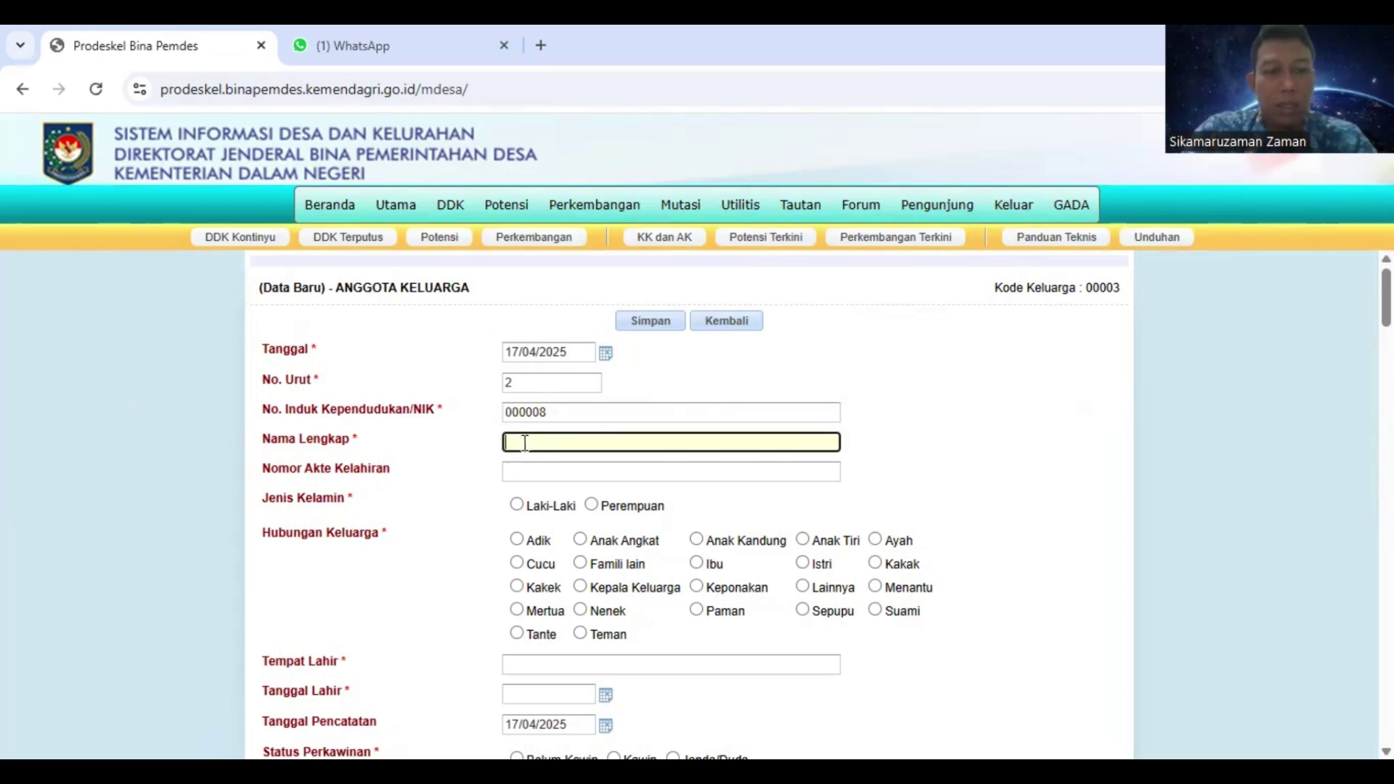
type("MONA")
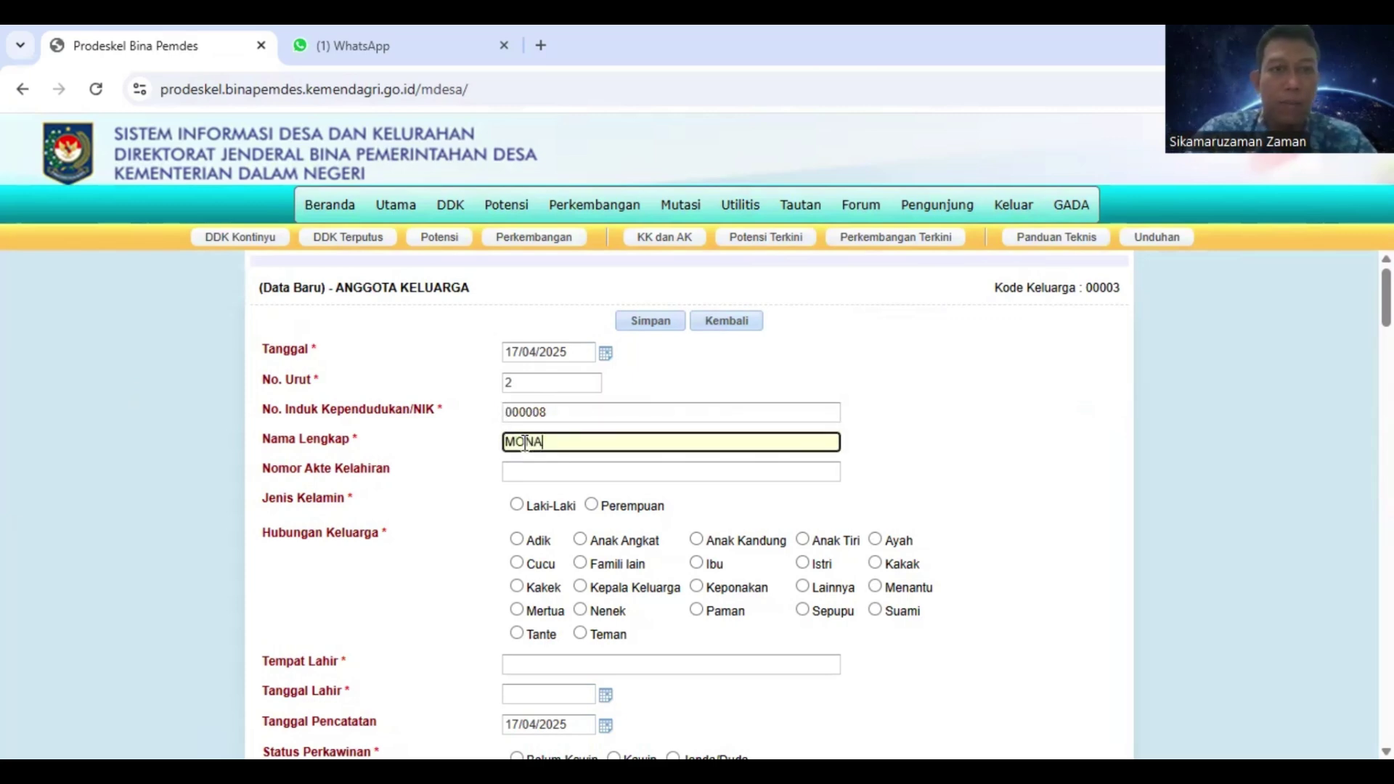
left_click(549, 472)
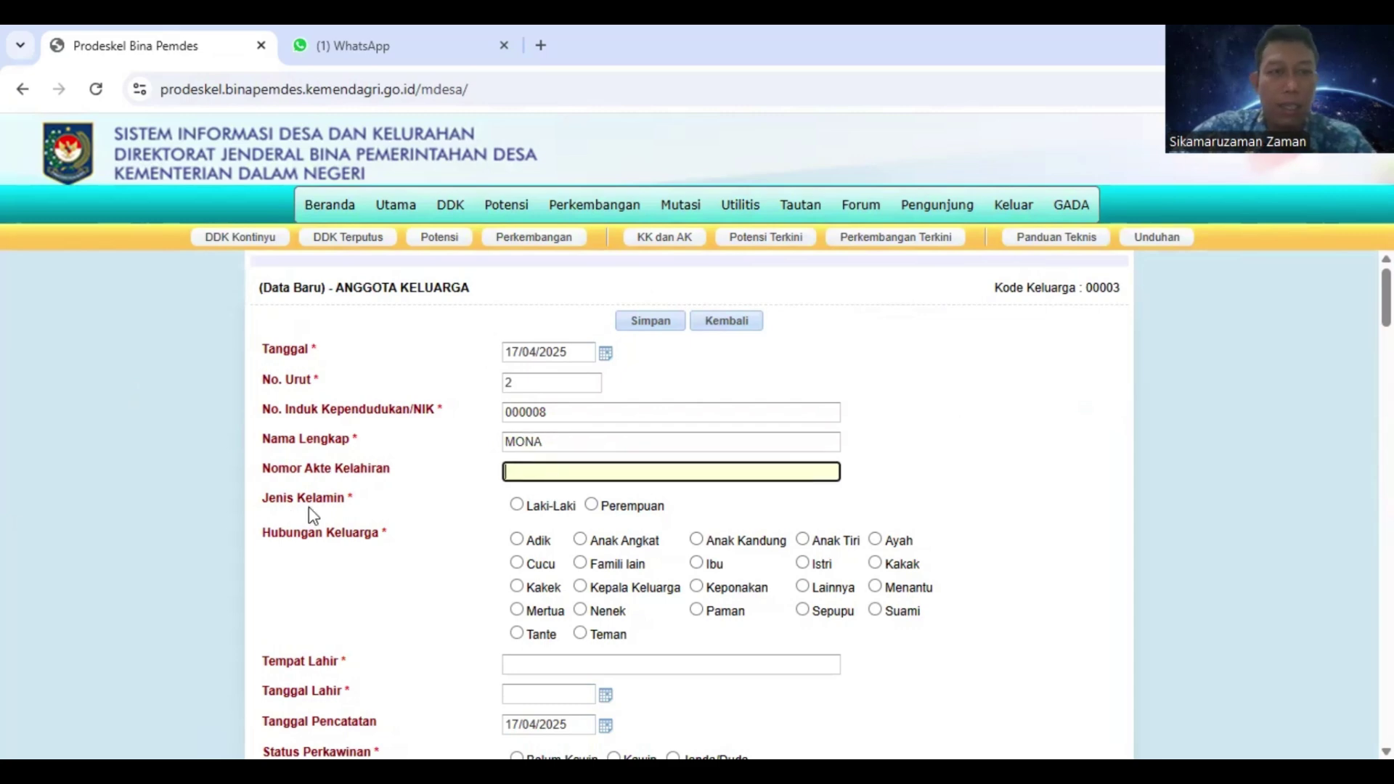
left_click(592, 506)
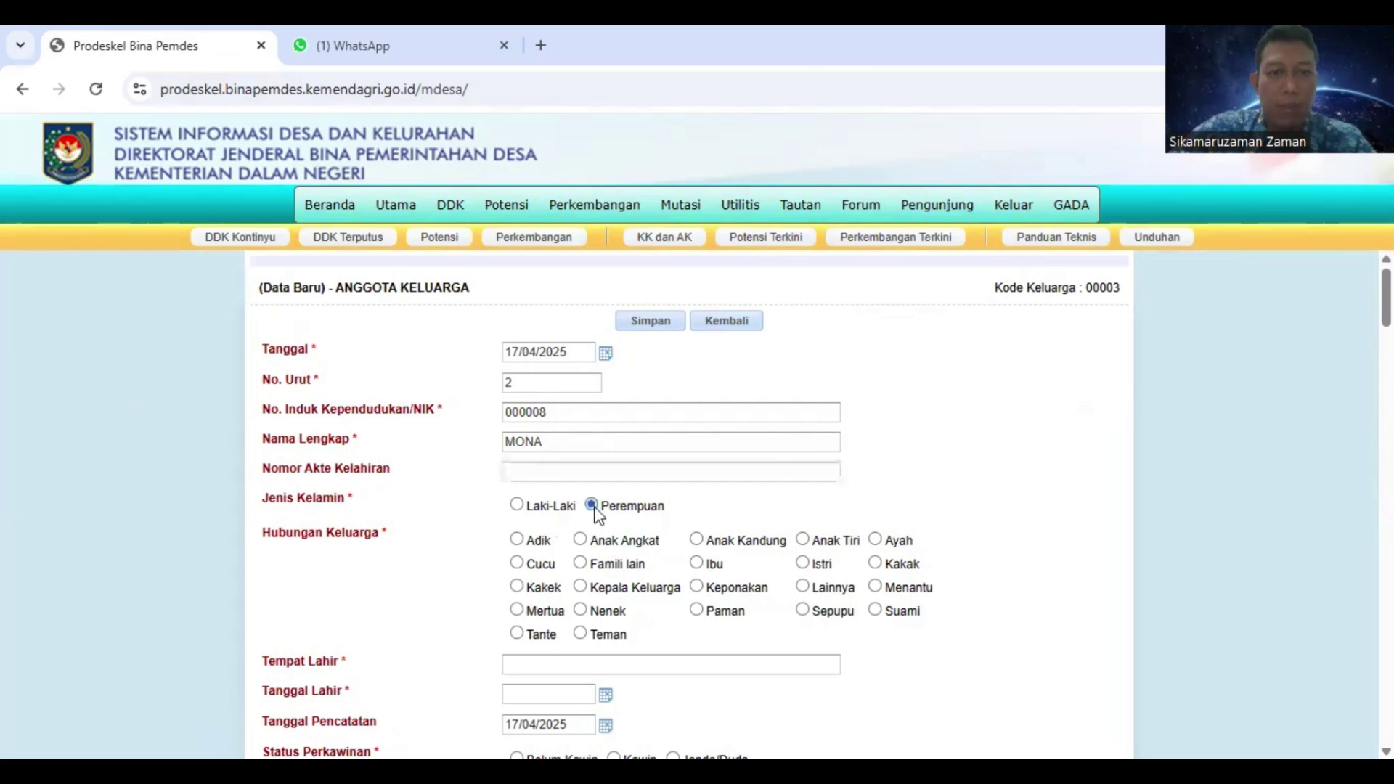
scroll(599, 508, "down", 1)
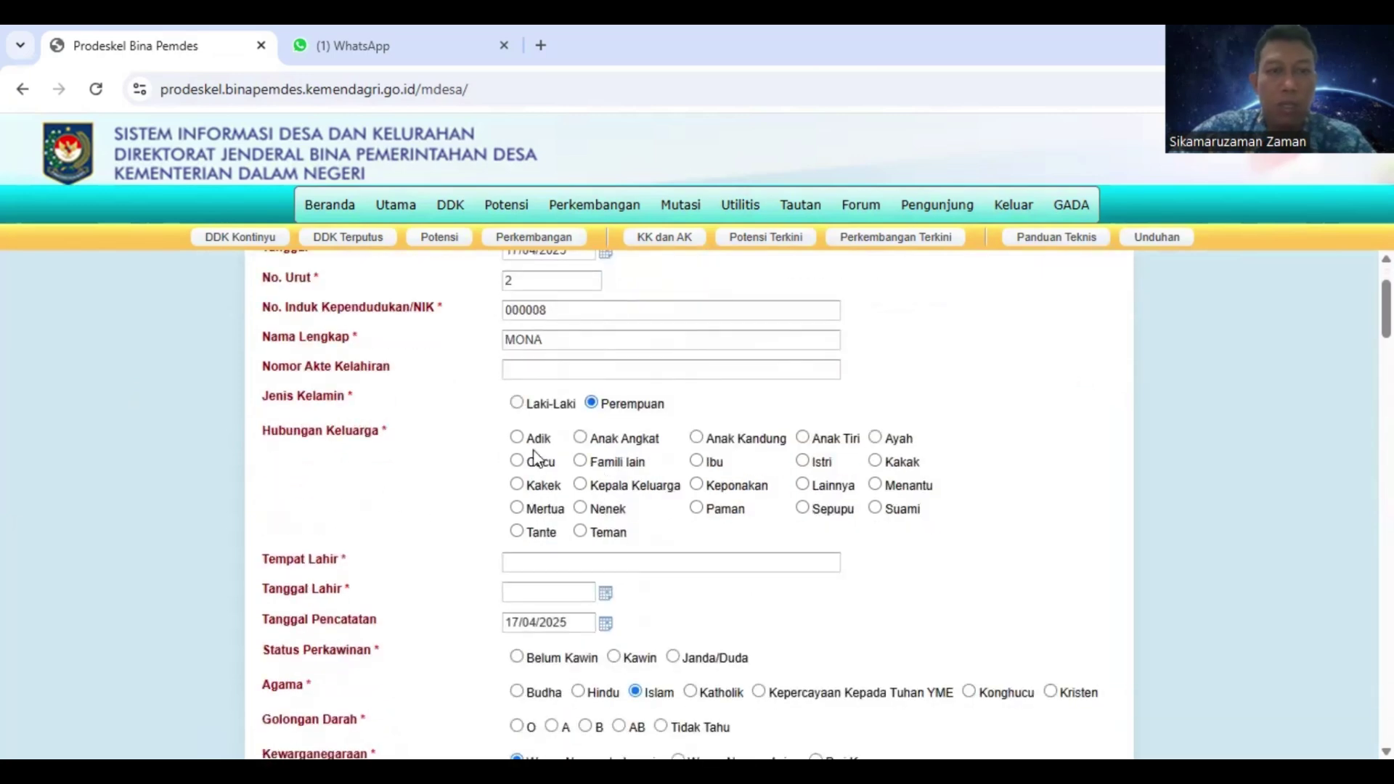
left_click(803, 463)
left_click(543, 561)
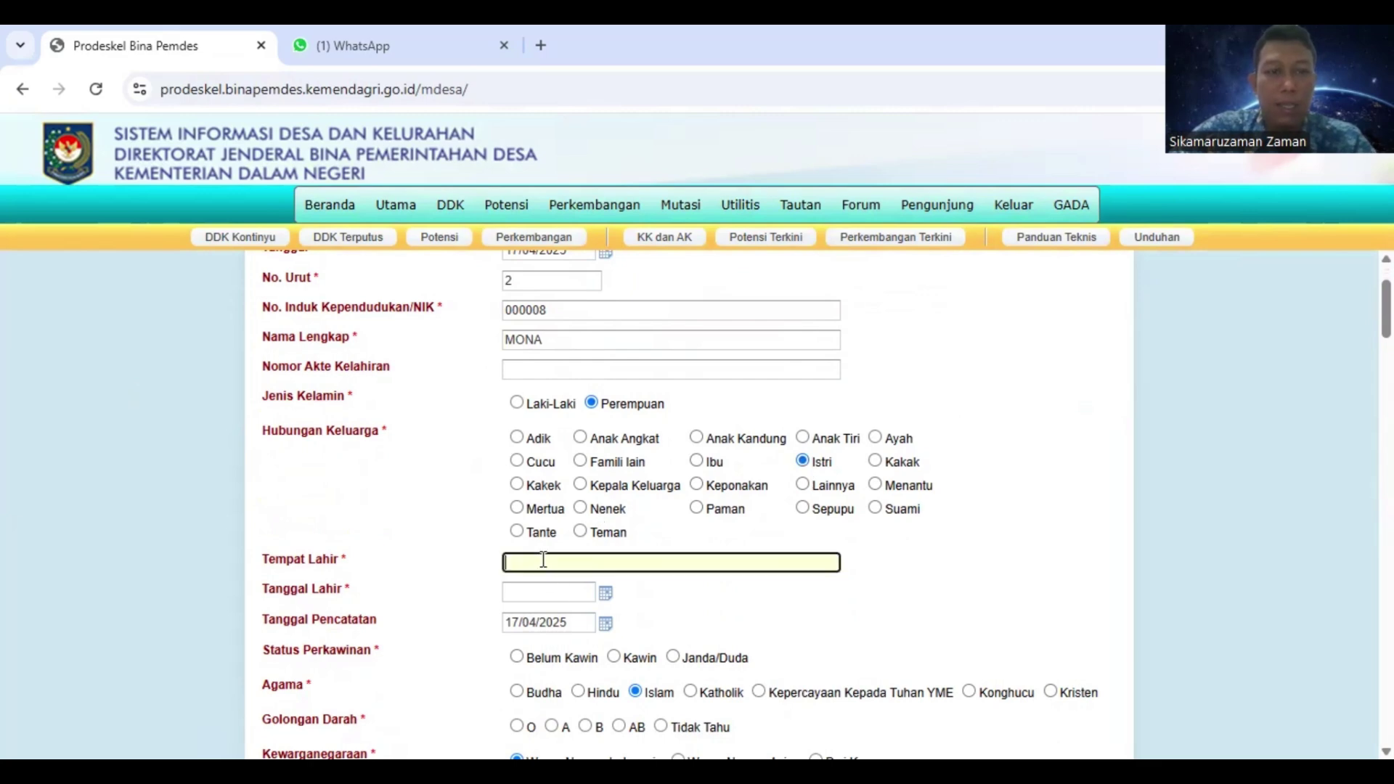
type("1109")
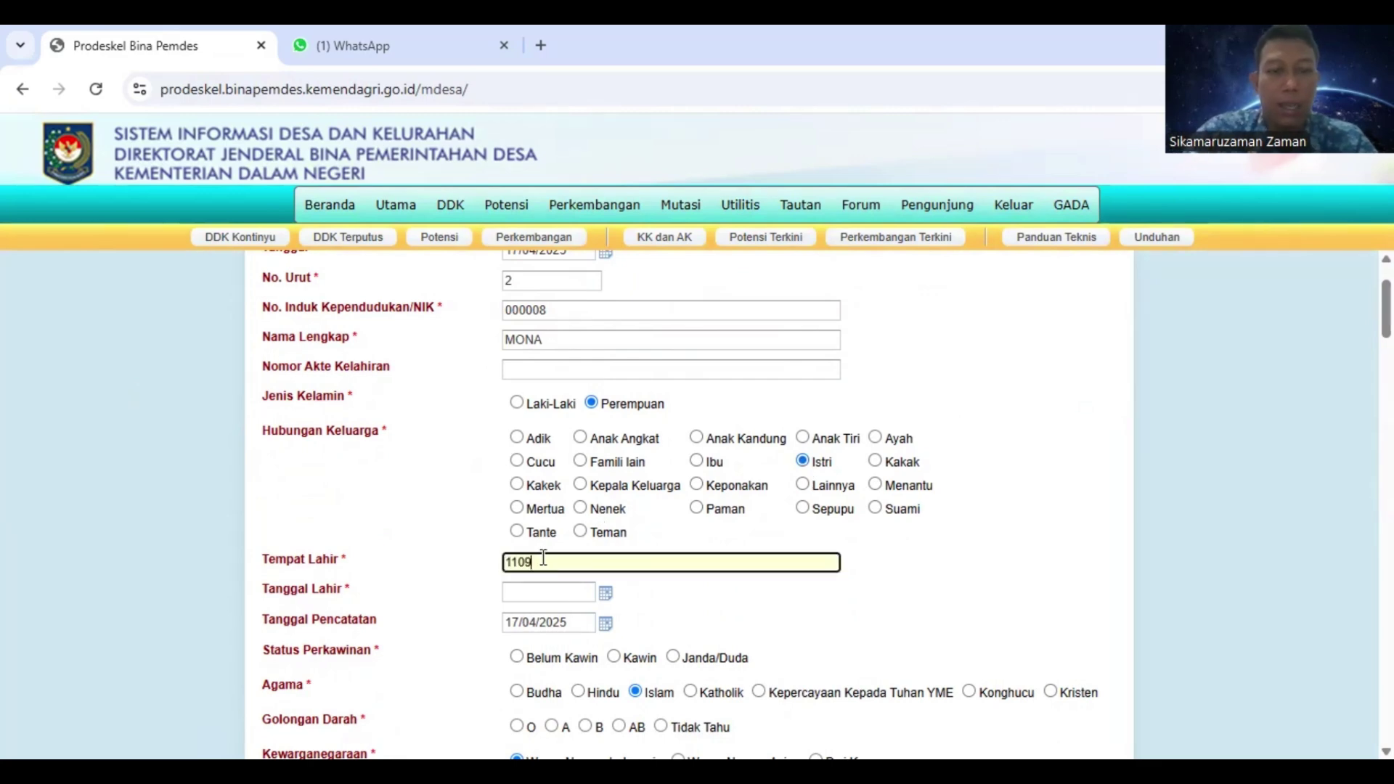
type("1980")
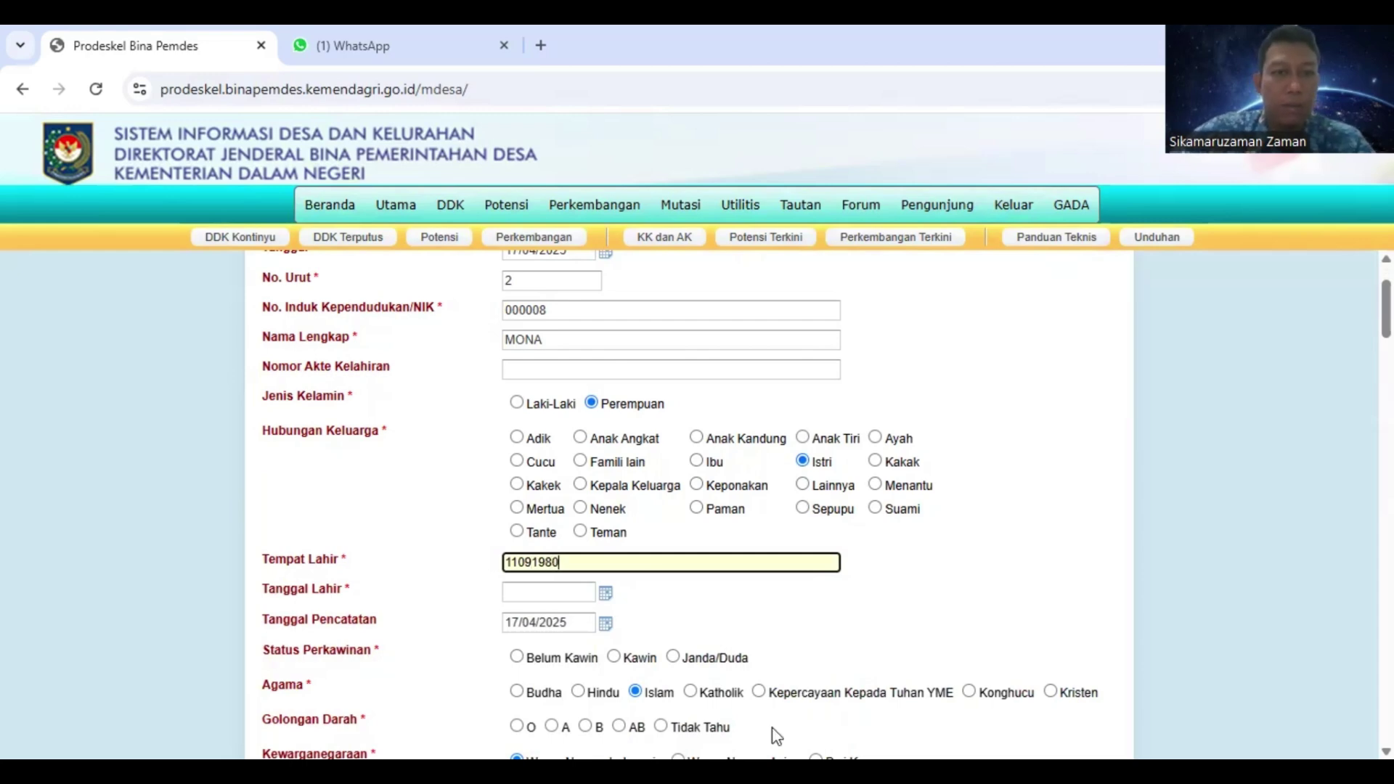
key("Tab")
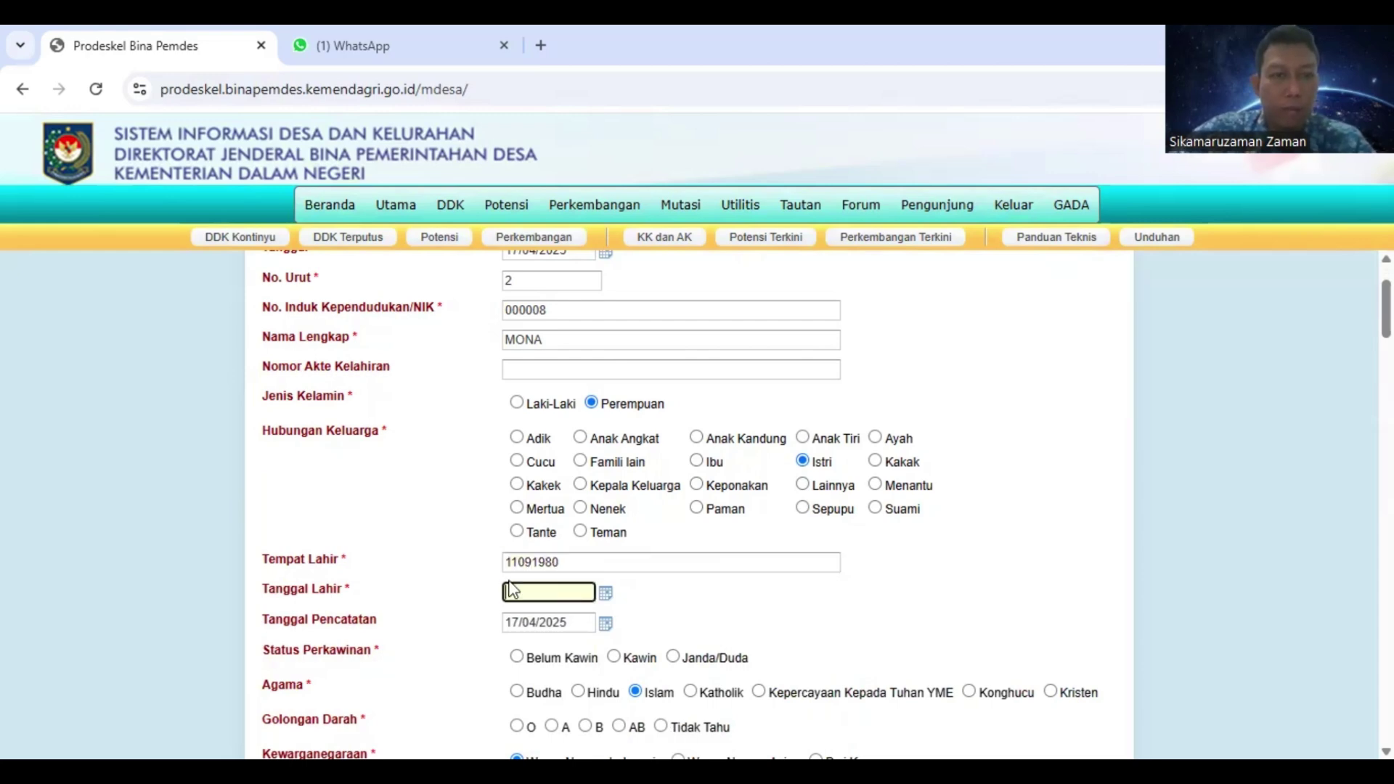
double_click(560, 562)
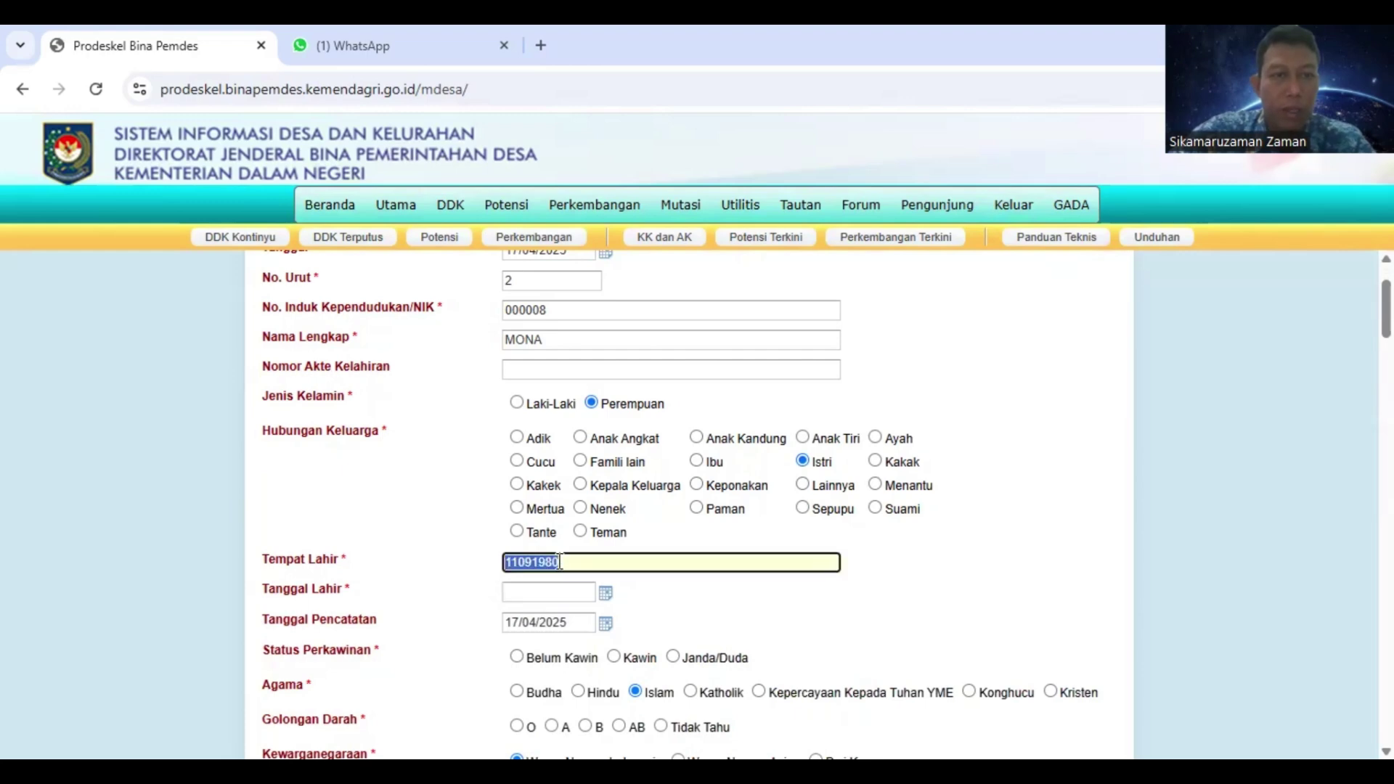
type("ME")
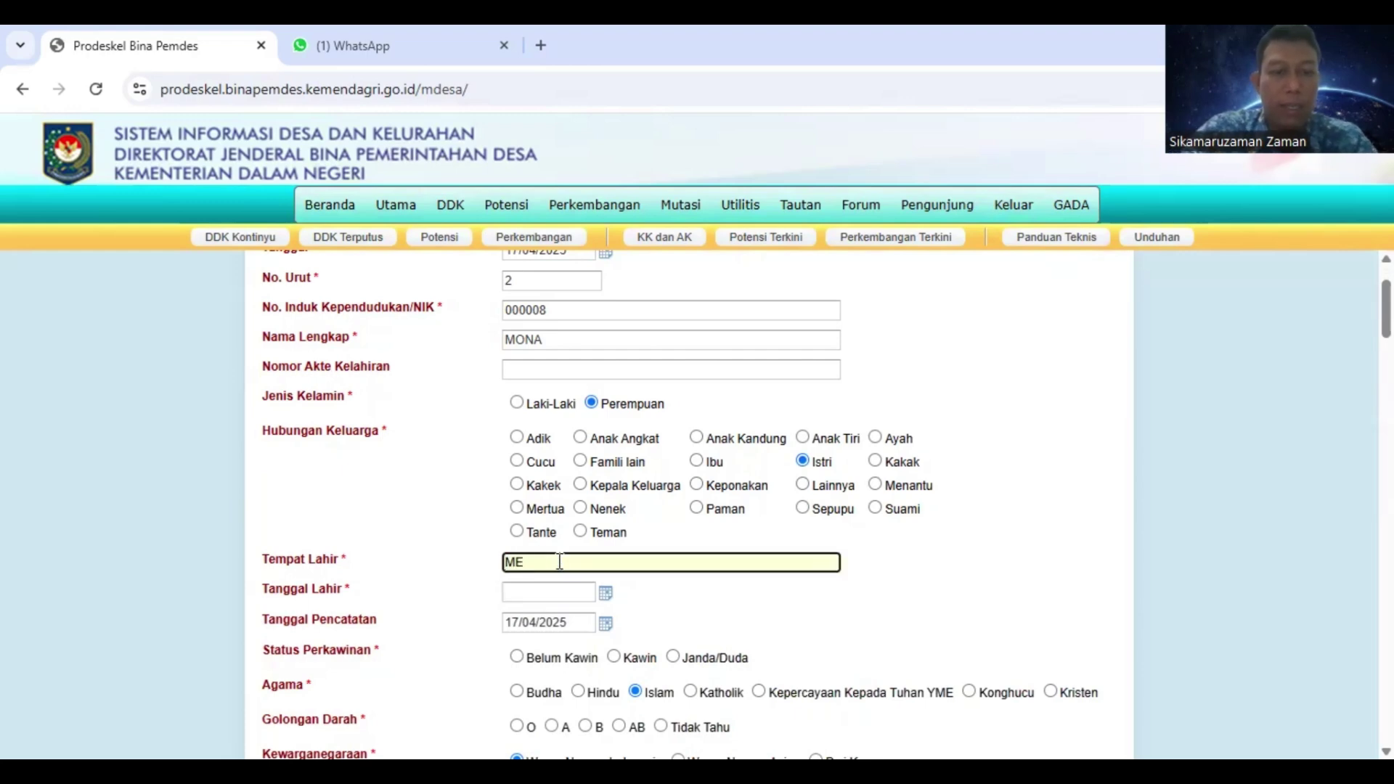
type("DAN")
key("Tab")
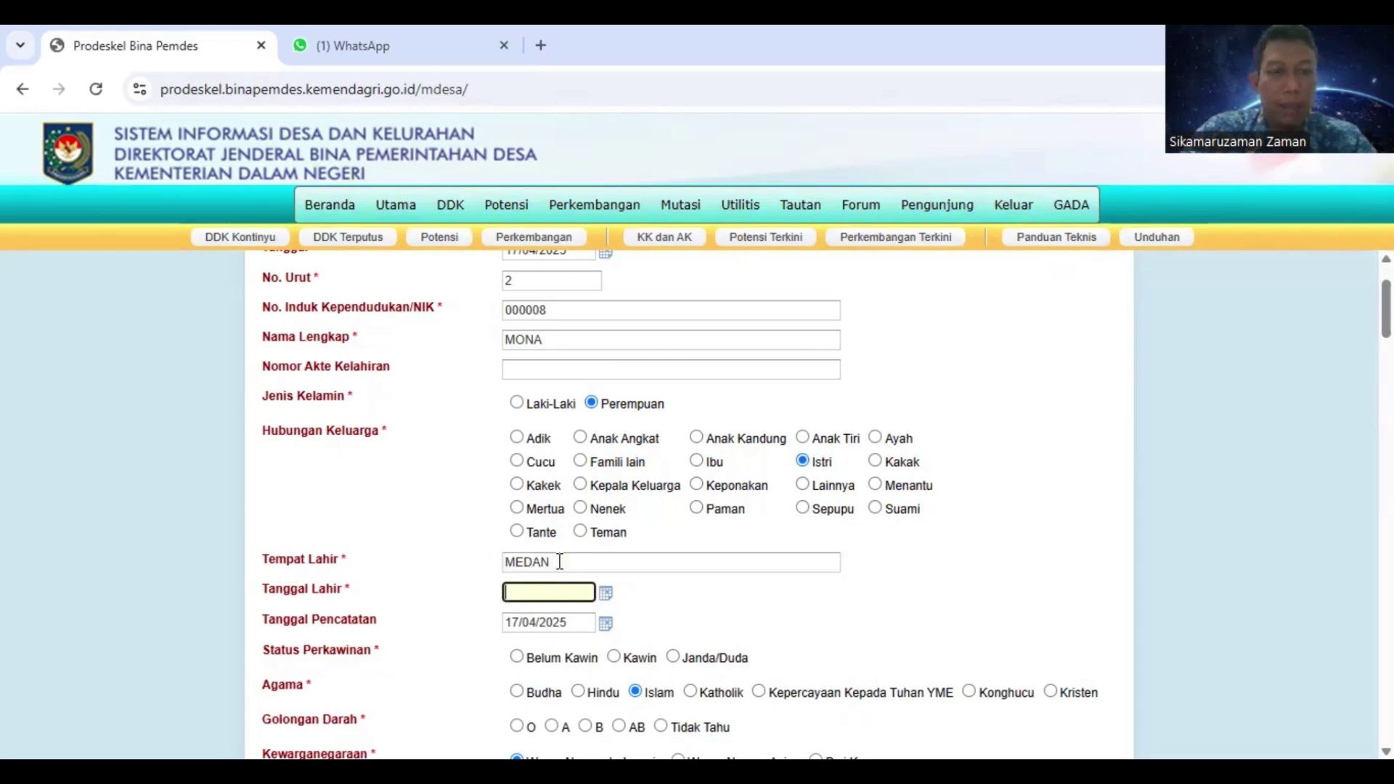
type("19")
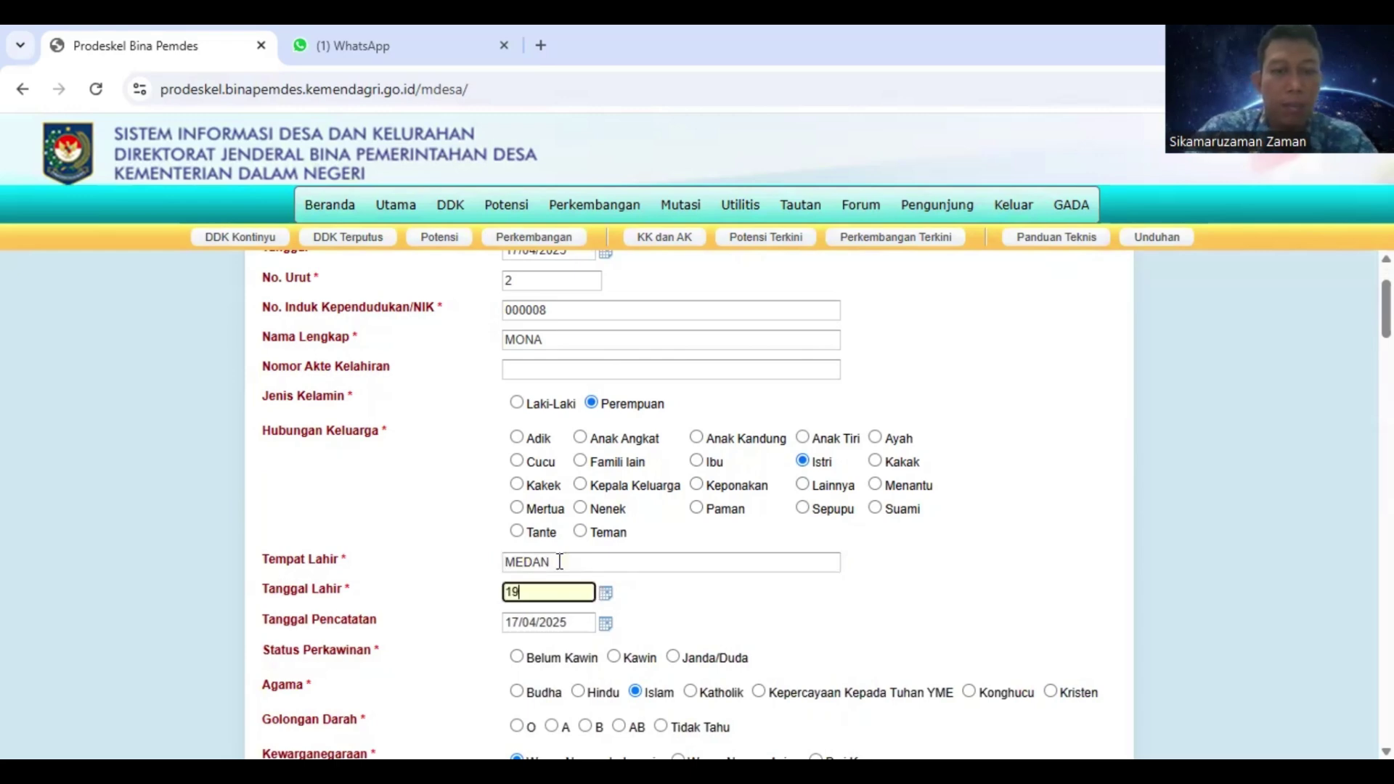
type("/04/198")
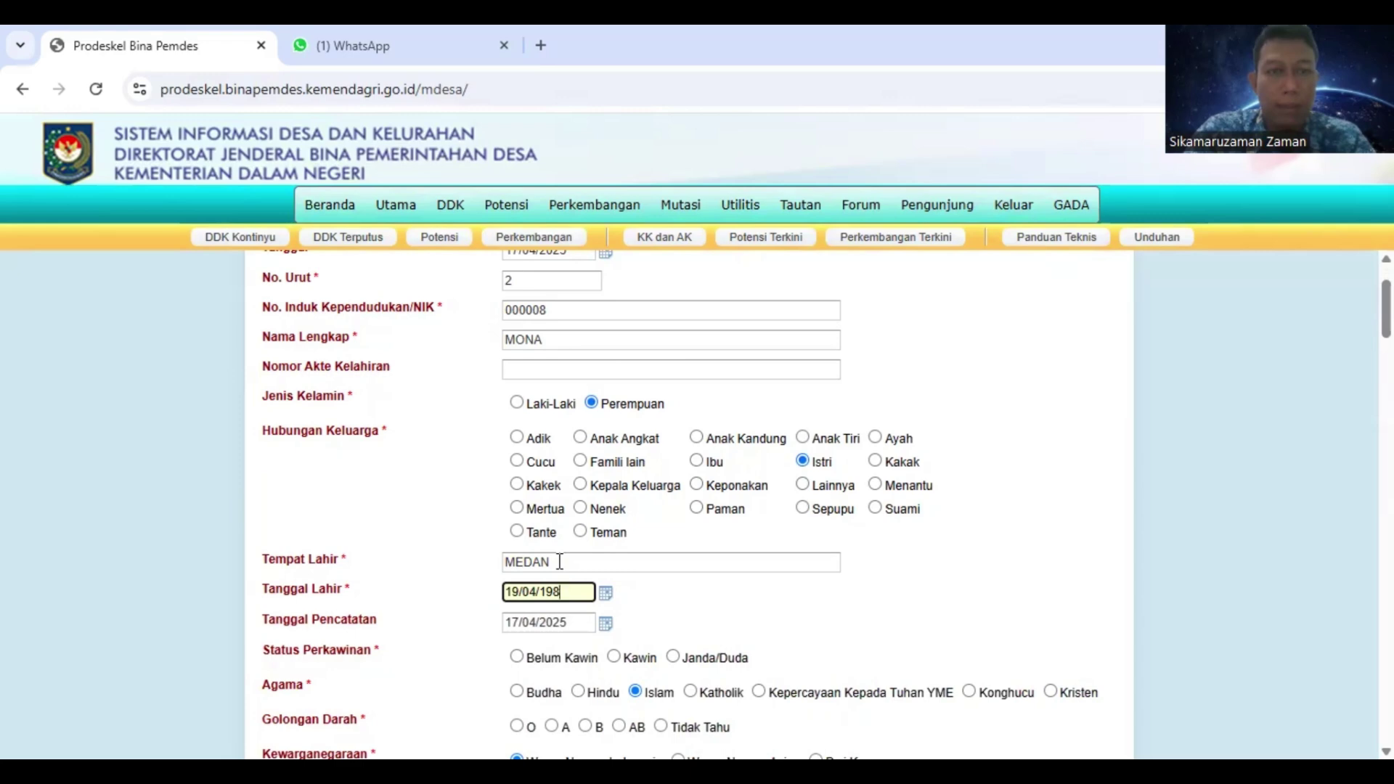
type("0")
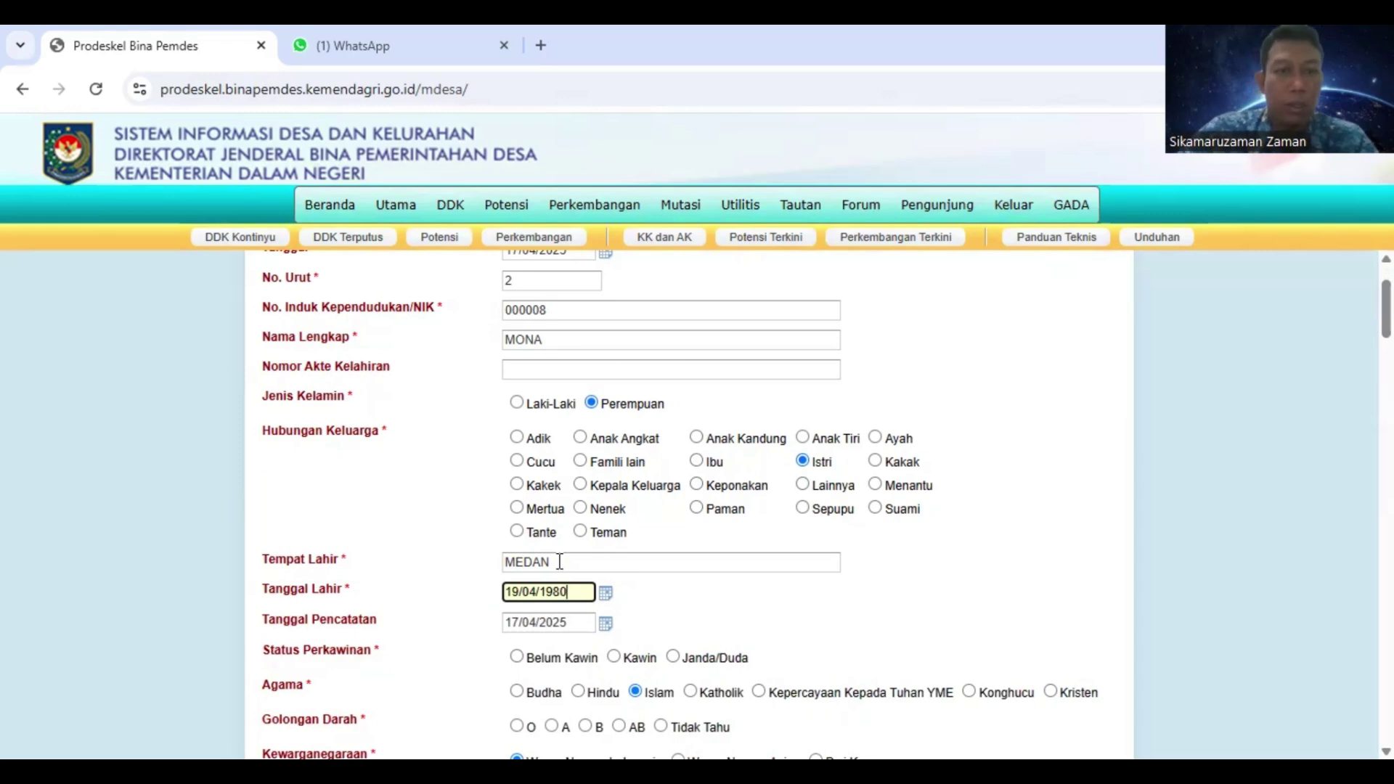
Set marital status Kawin, blood type B, ethnicity JAWA and education Tamat S-1/sederajat
scroll(396, 513, "down", 4)
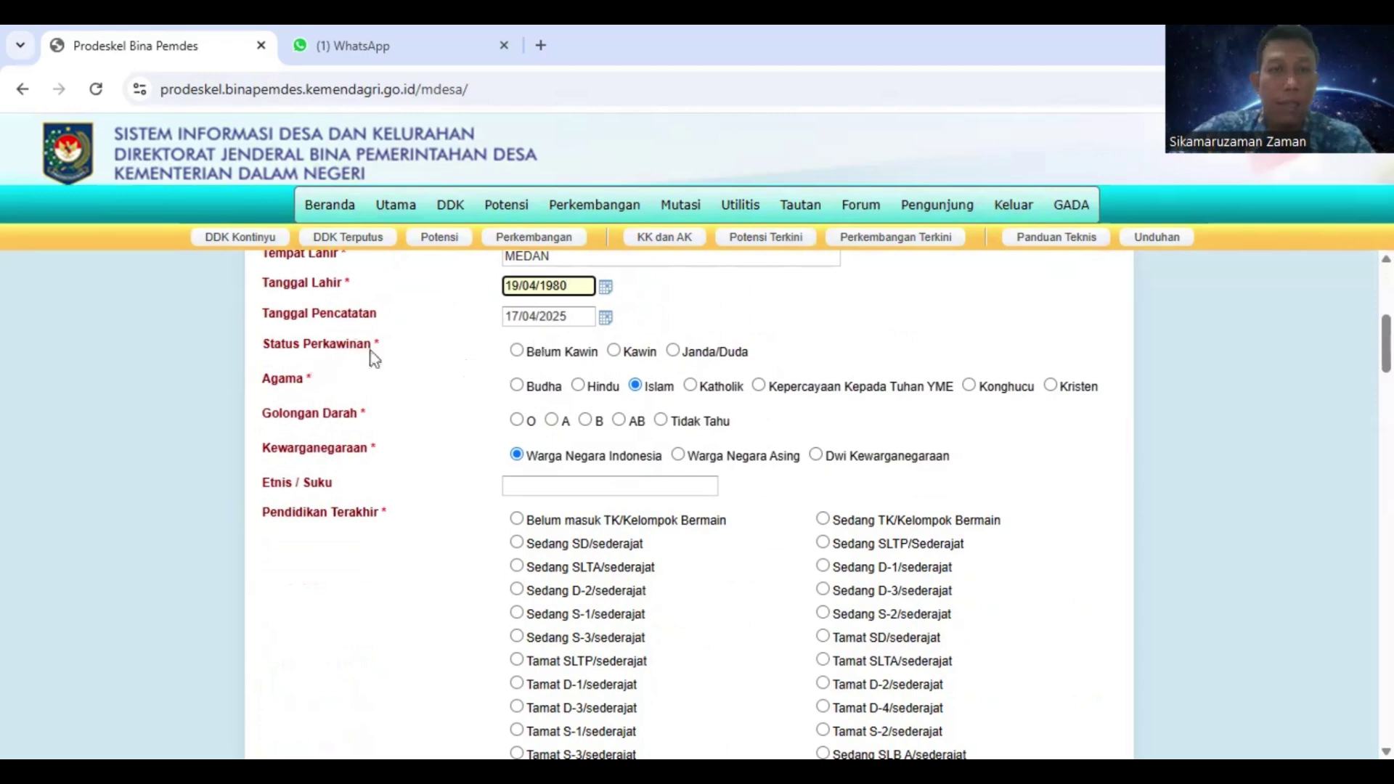
left_click(614, 350)
scroll(619, 350, "down", 2)
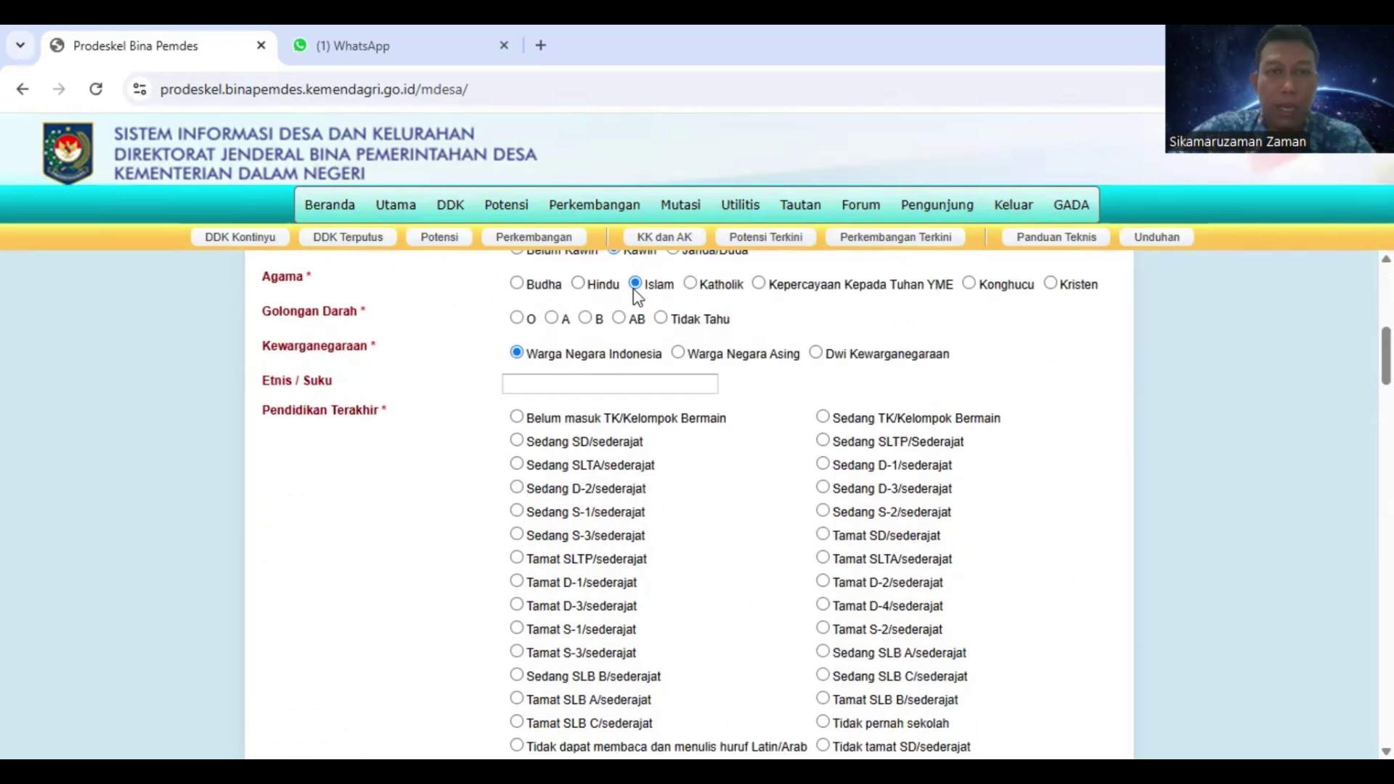
left_click(586, 319)
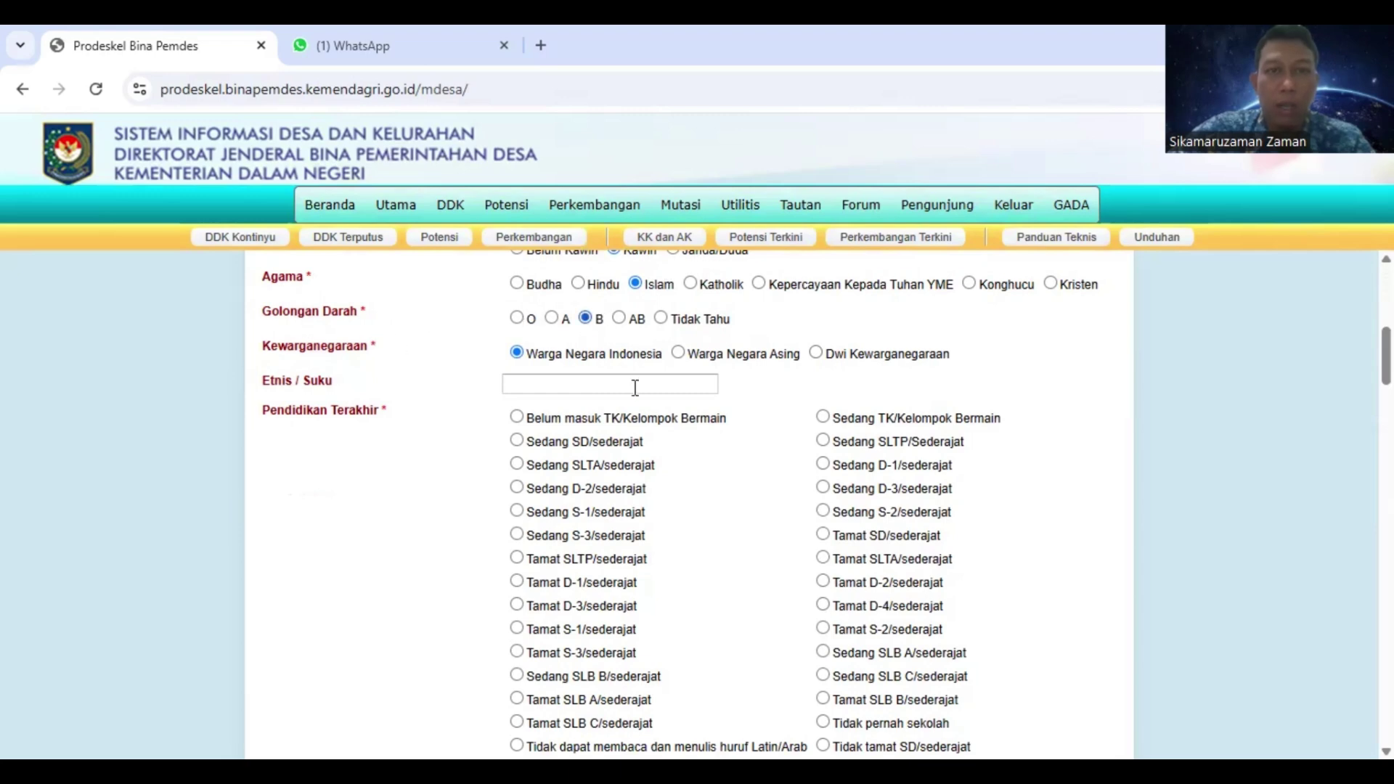
left_click(556, 384)
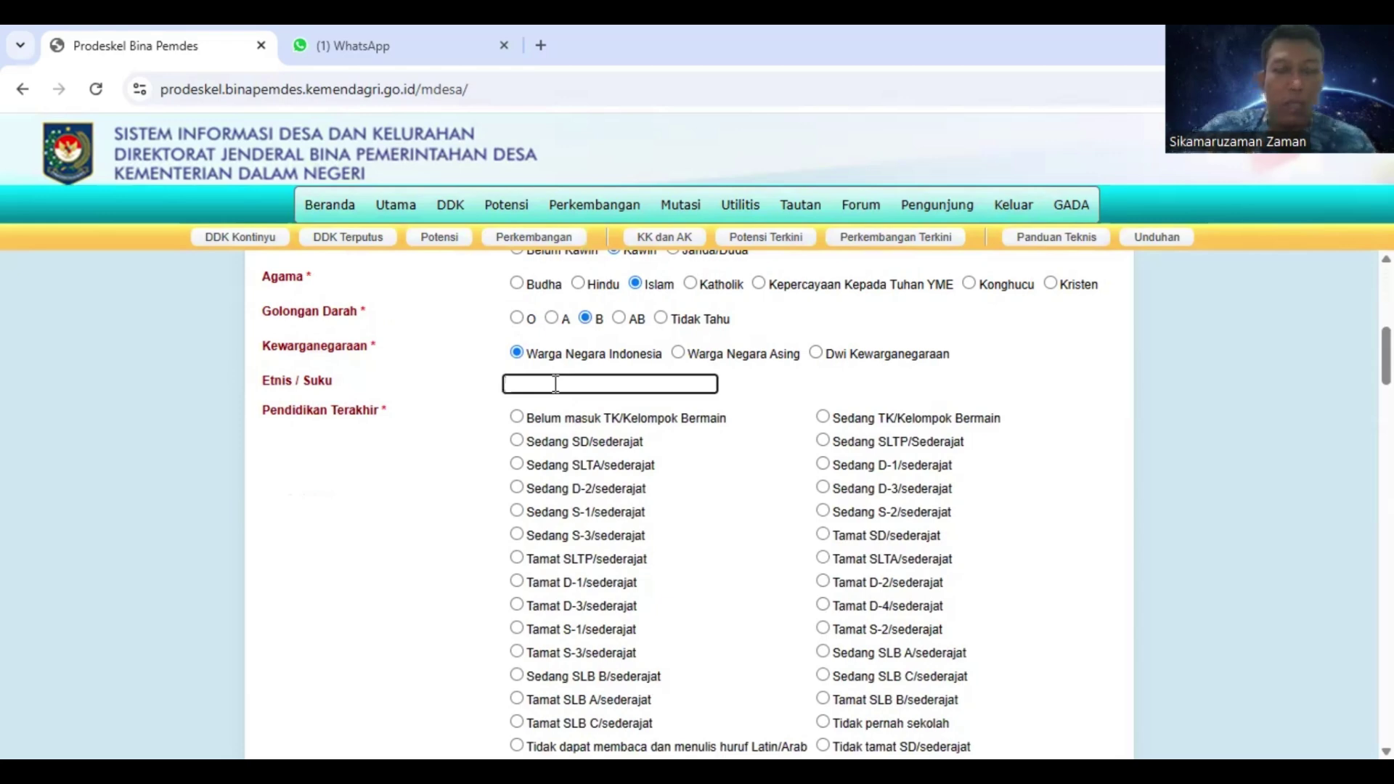
type("JAWA")
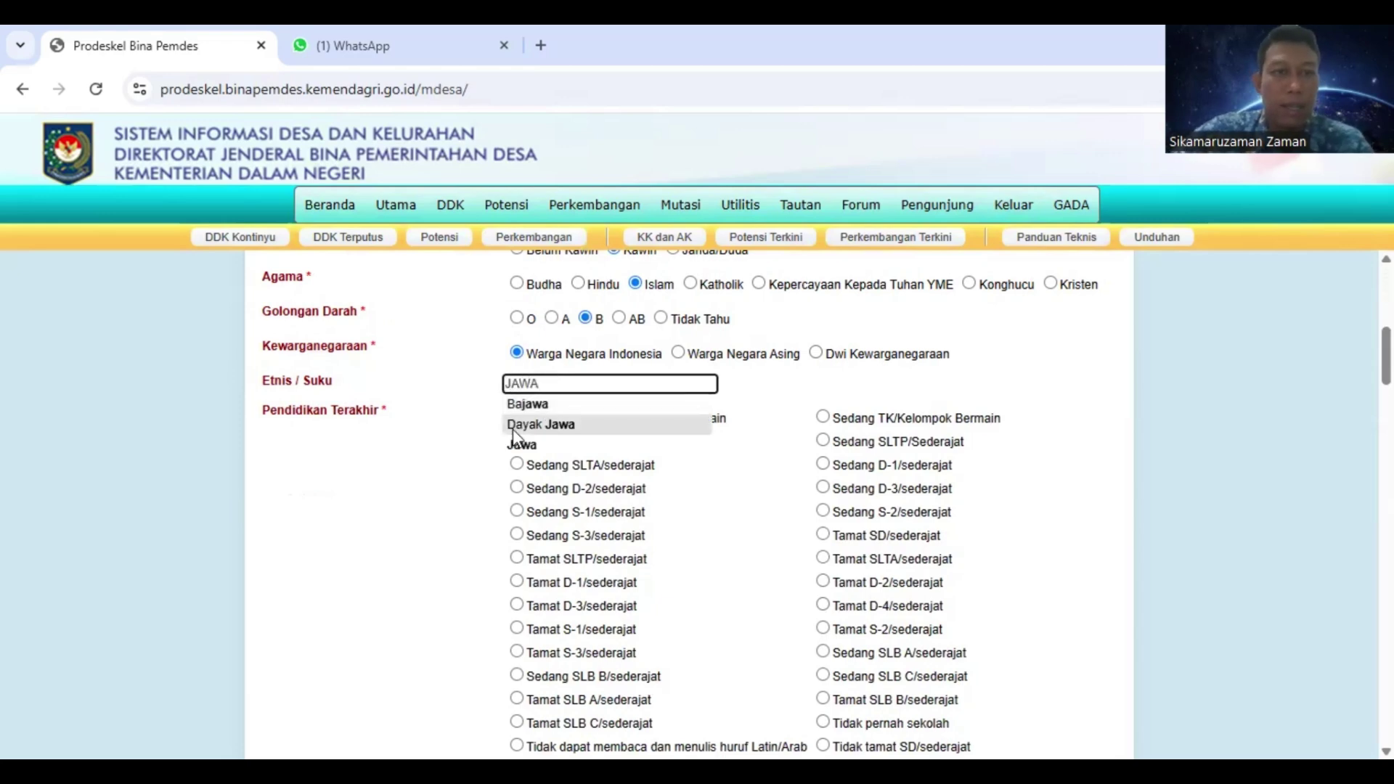
scroll(579, 581, "down", 1)
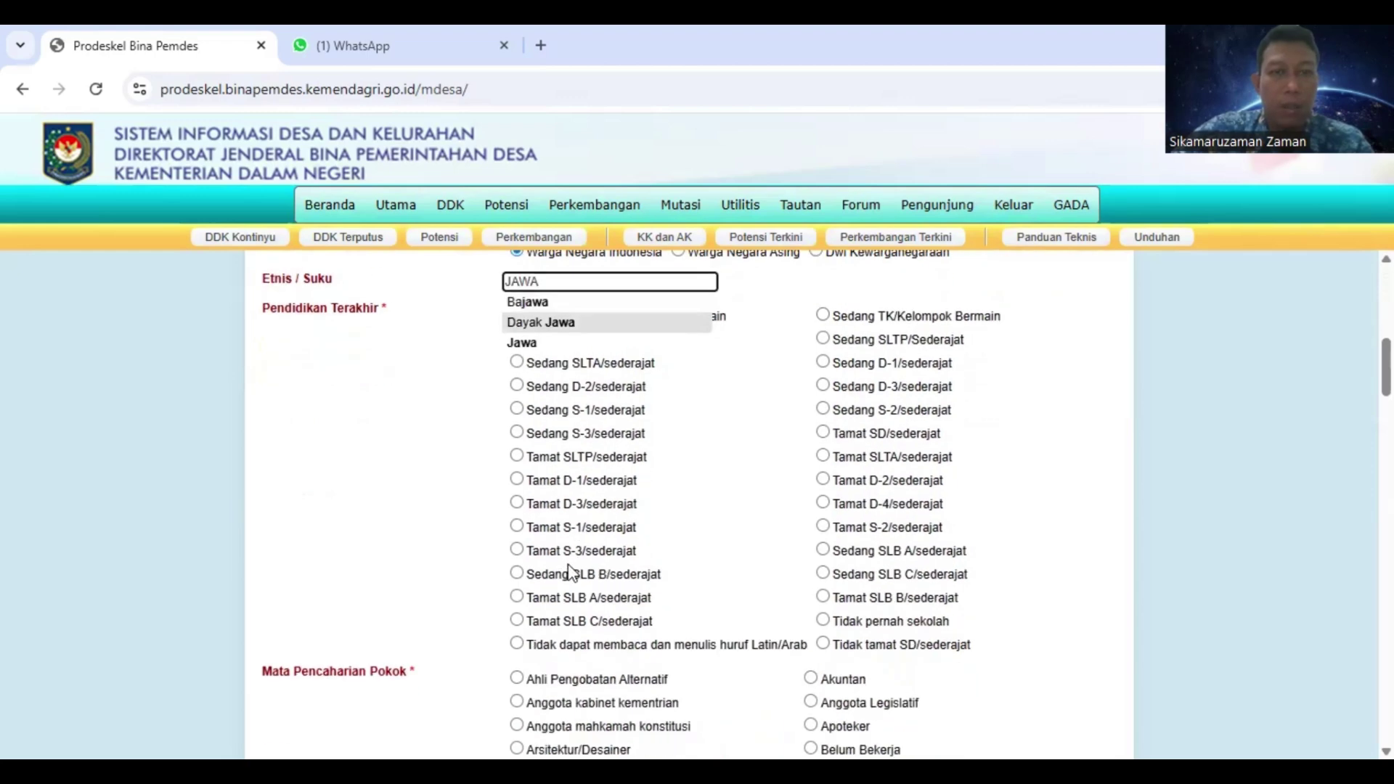
left_click(514, 530)
left_click(516, 529)
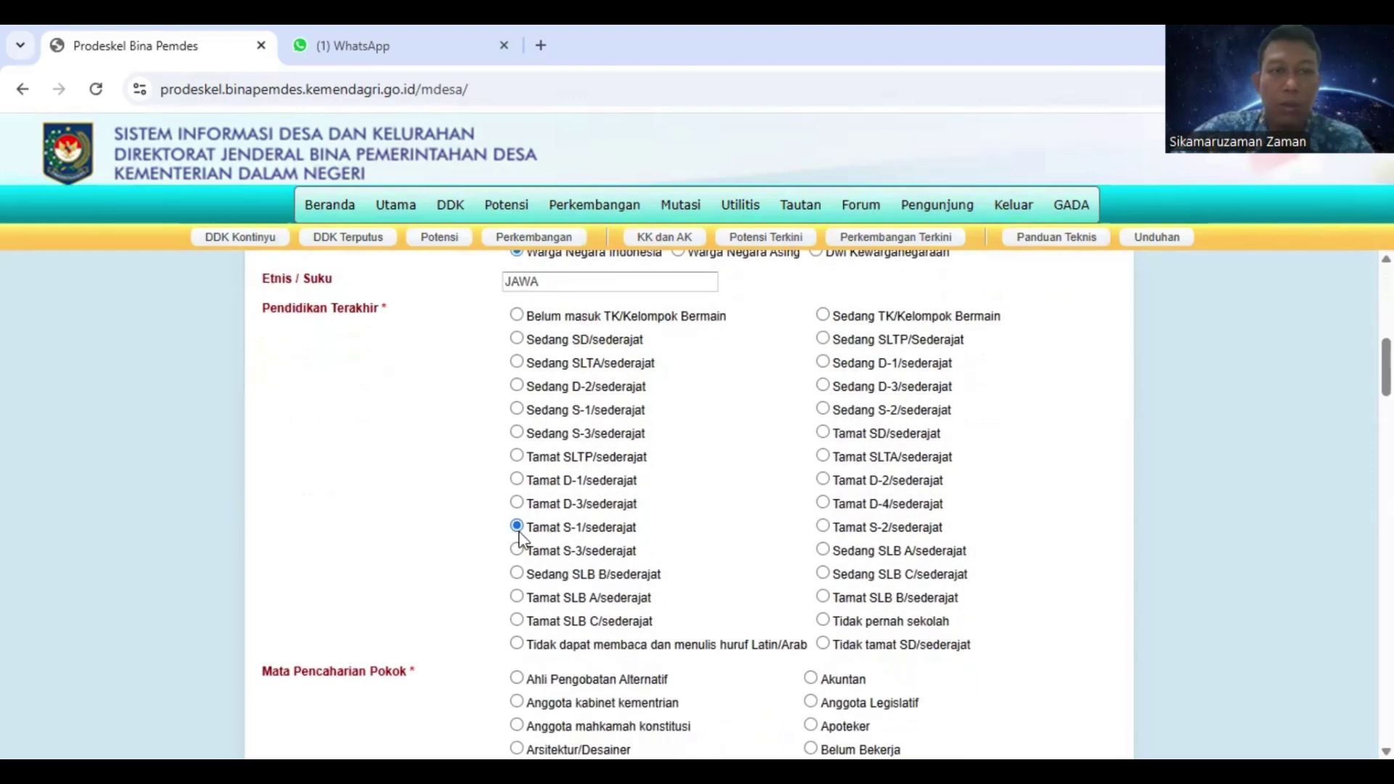
scroll(521, 539, "down", 2)
scroll(556, 541, "down", 2)
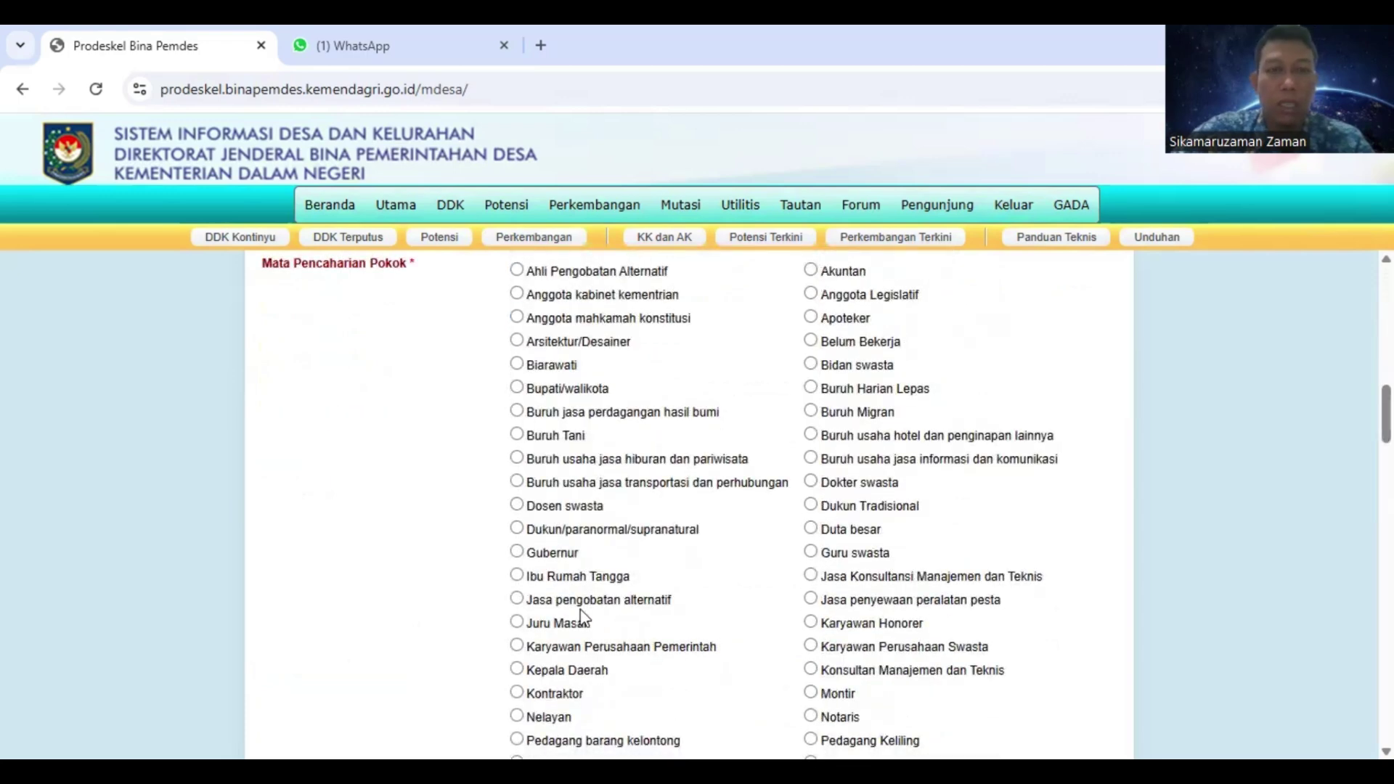
Choose Ibu Rumah Tangga as main occupation and type the parents' names in Nama Bapak/Ibu
left_click(517, 577)
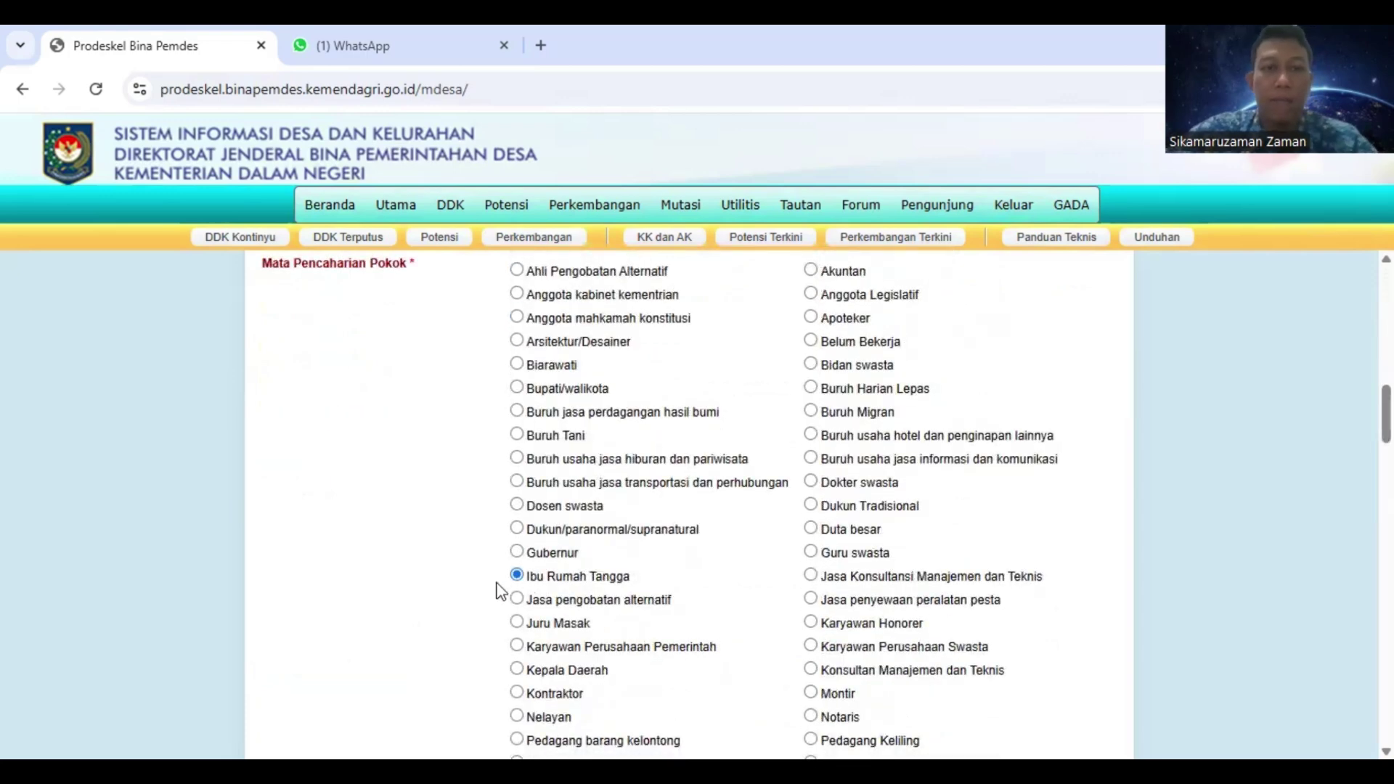
scroll(509, 591, "down", 3)
scroll(498, 603, "down", 6)
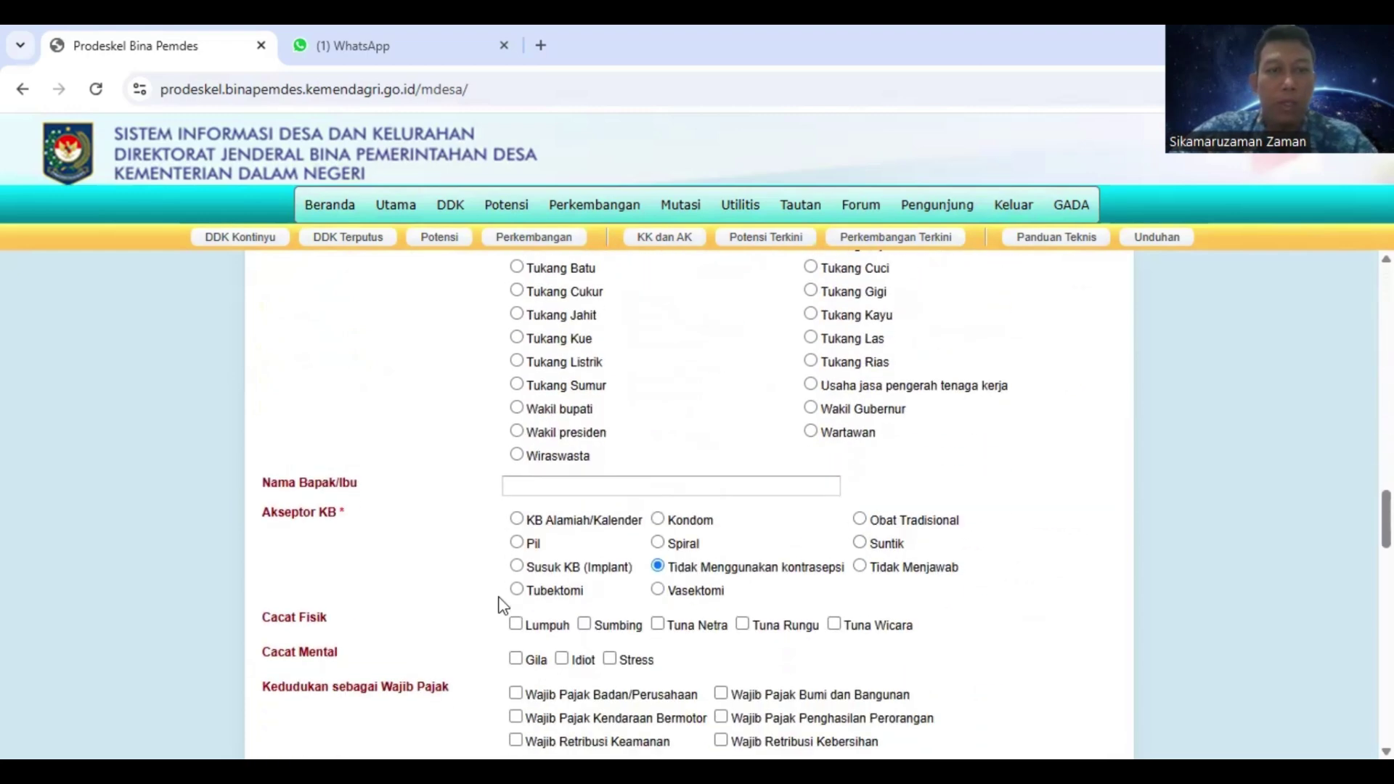
left_click(534, 488)
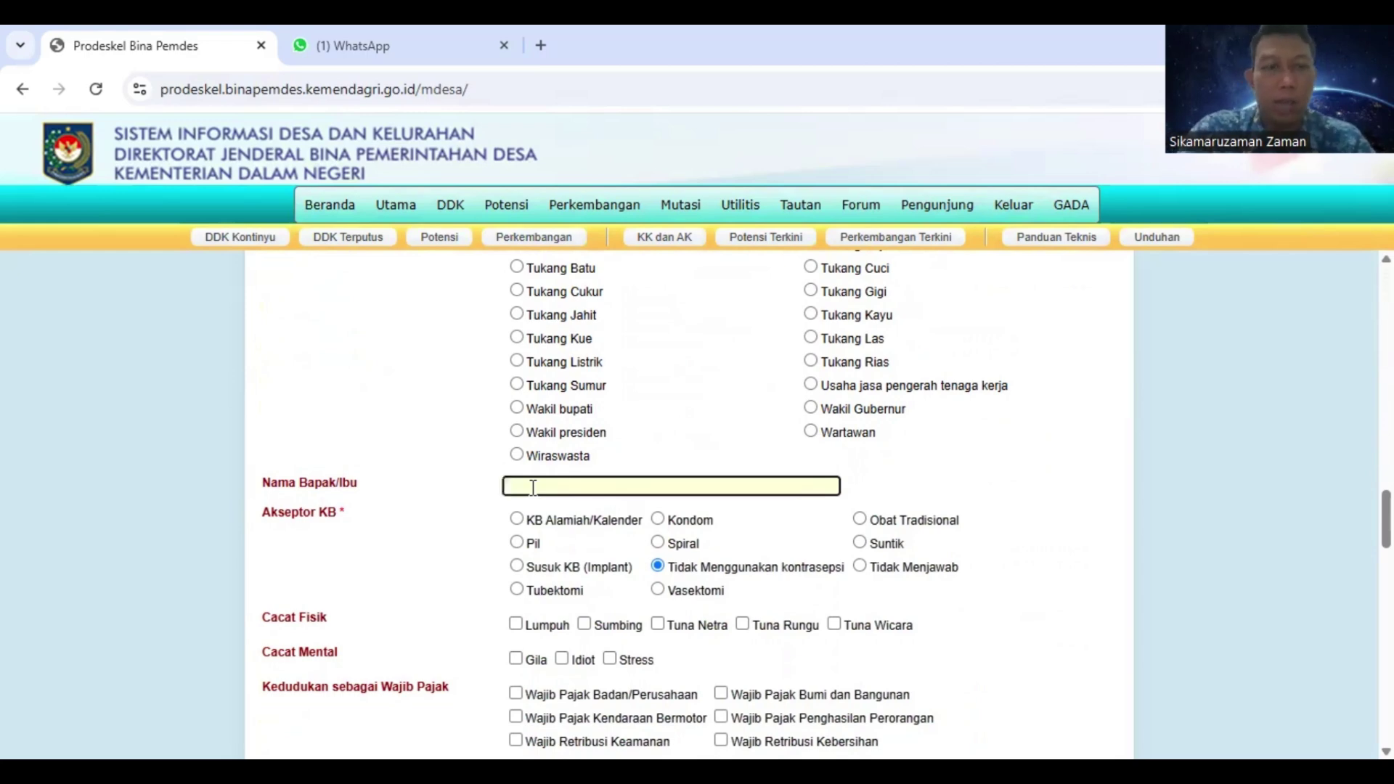
type("REZ")
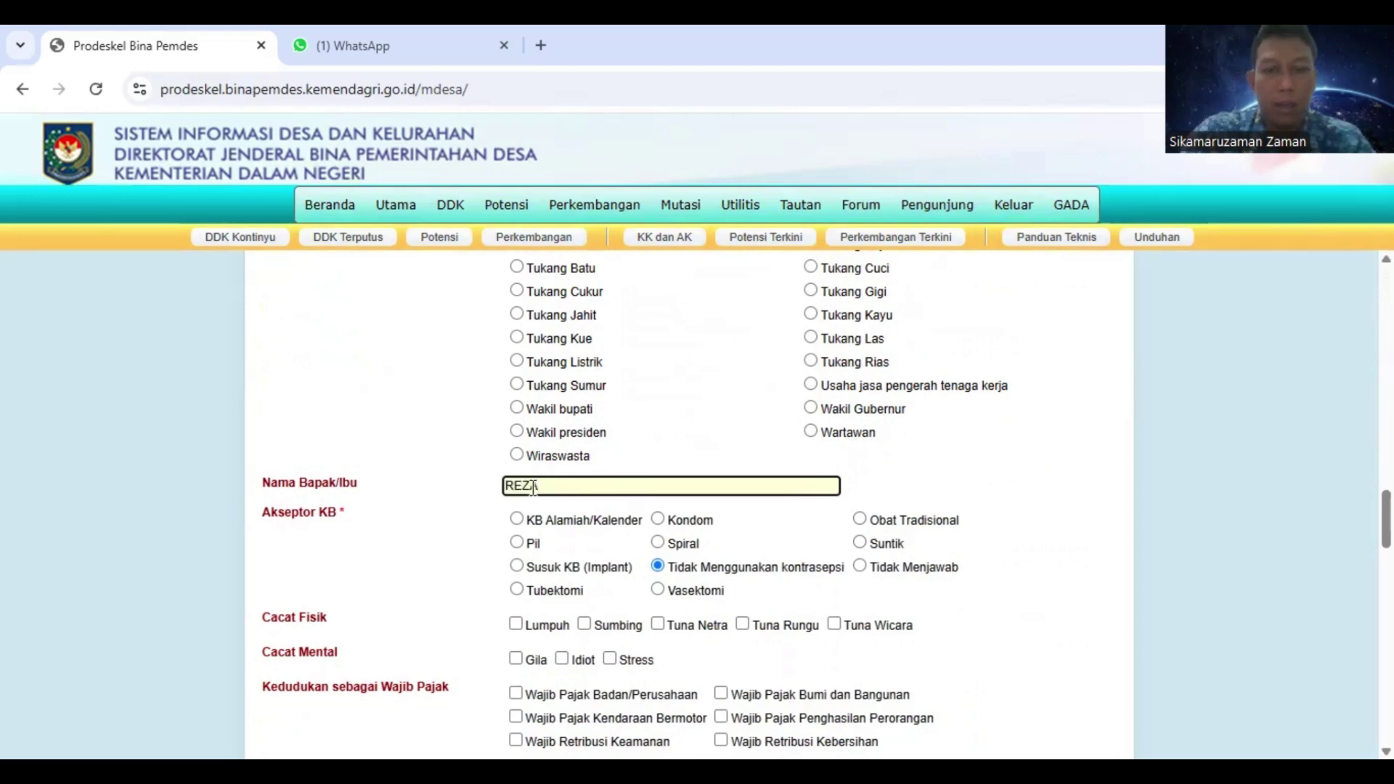
type("A/UMI")
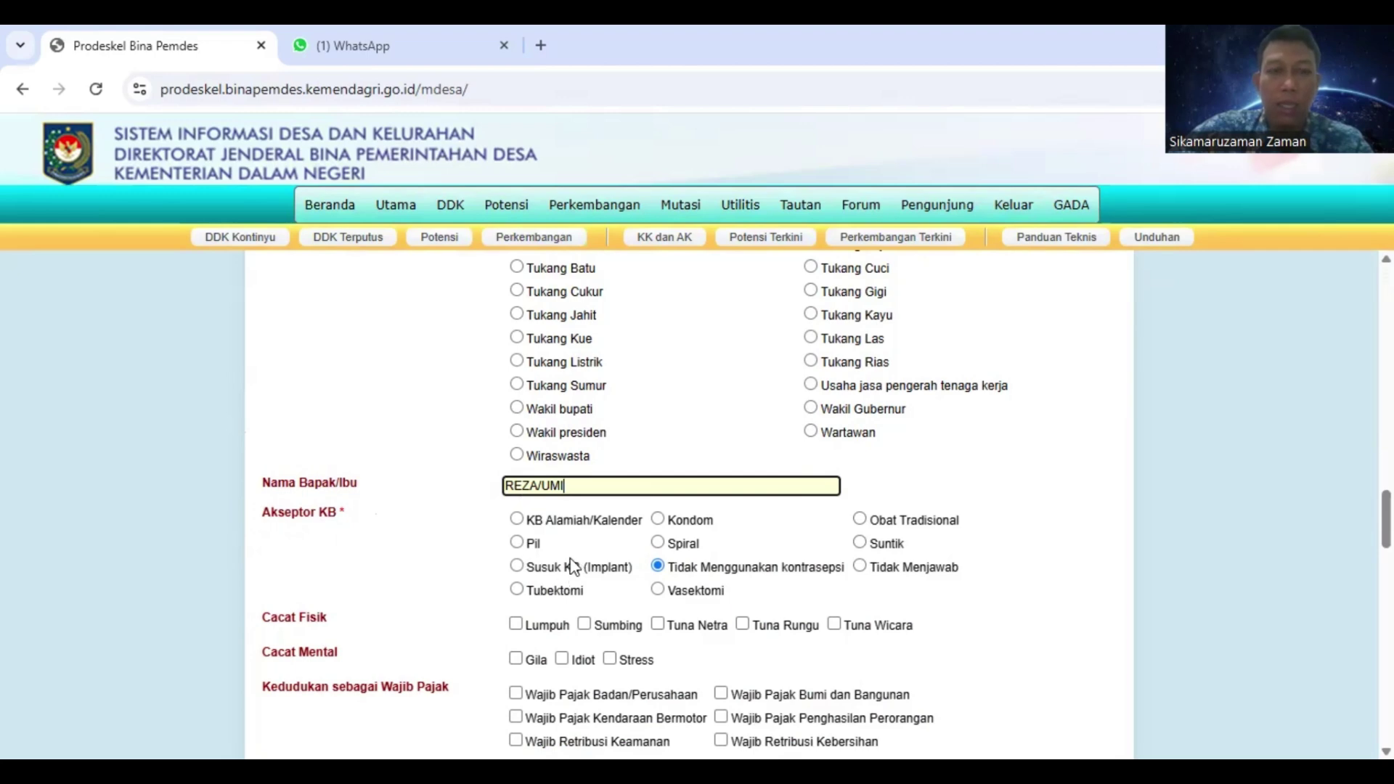
Mark Akseptor KB as Pil, tick Anggota PKK, and scroll to the end of the form
left_click(518, 543)
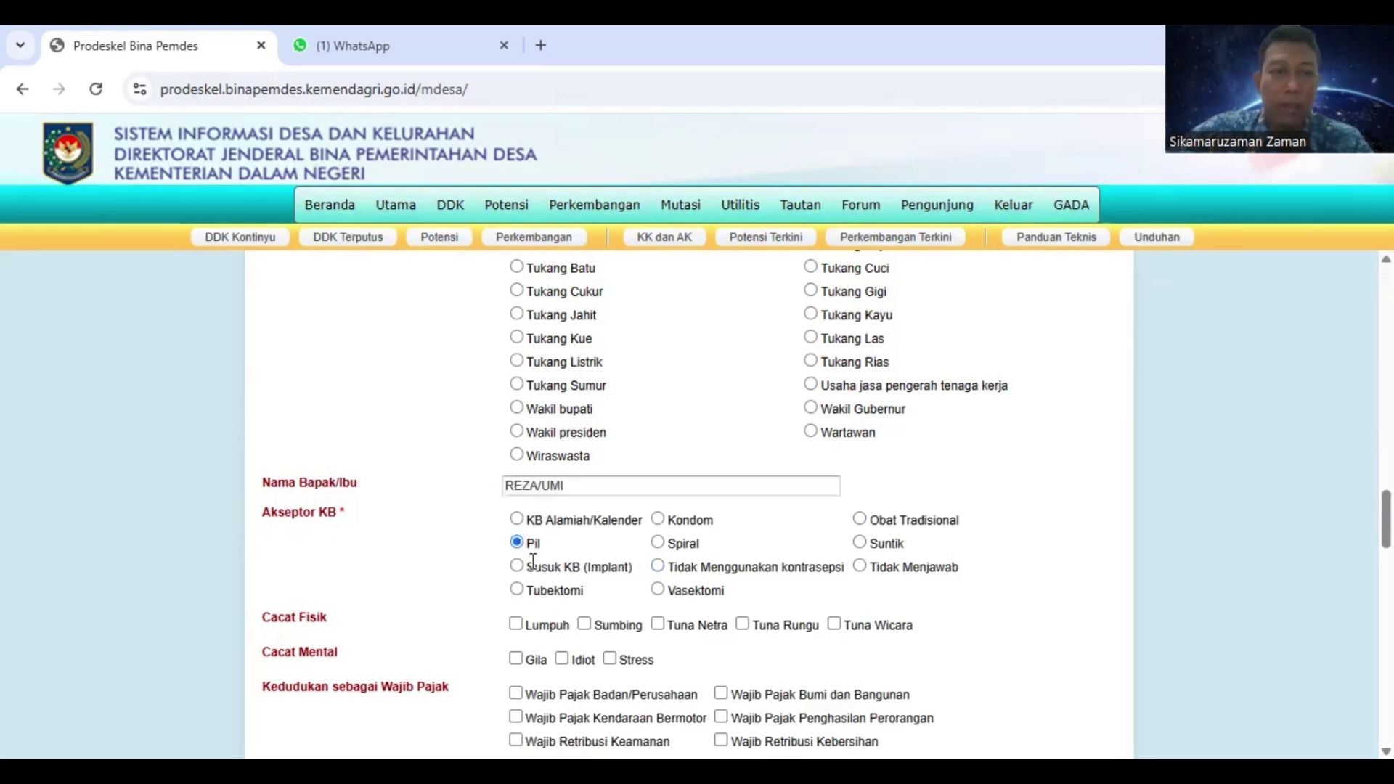
scroll(617, 618, "down", 2)
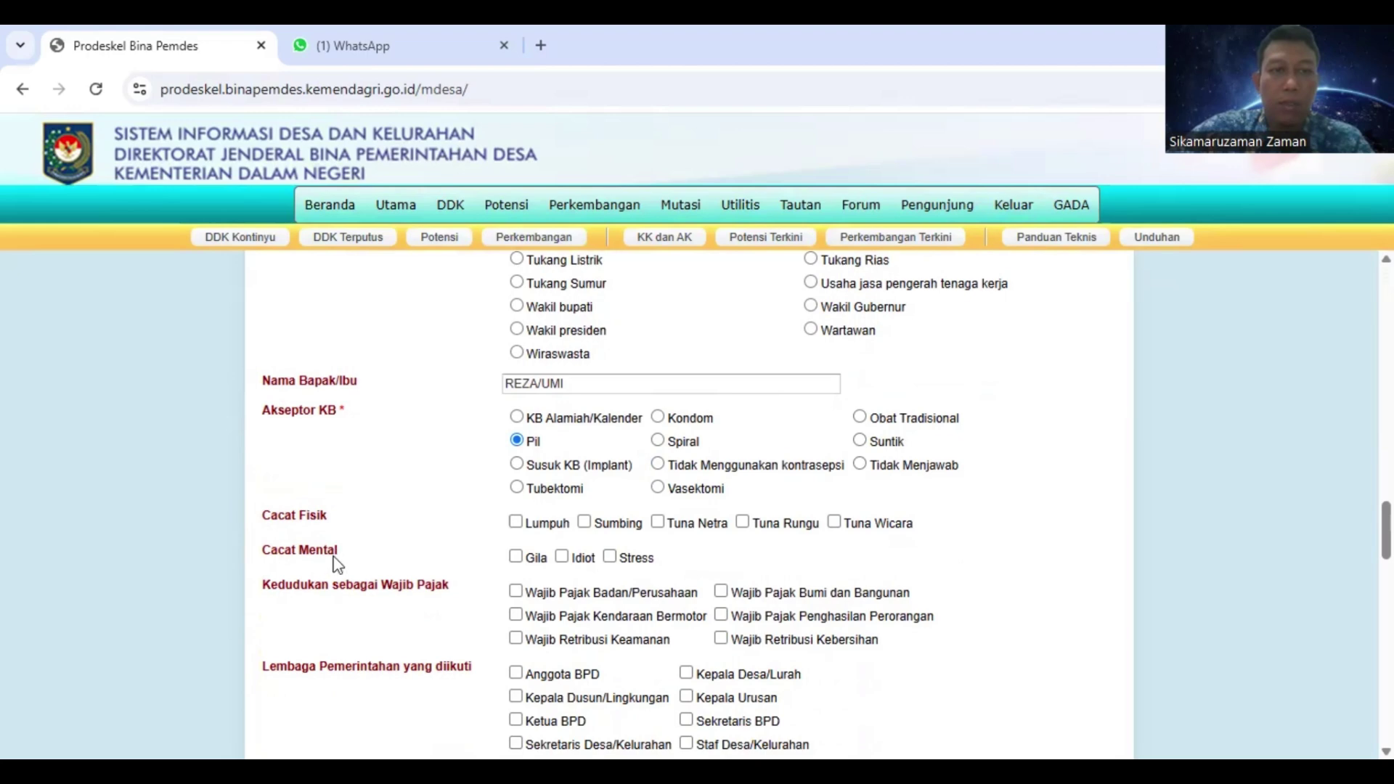
scroll(366, 563, "down", 2)
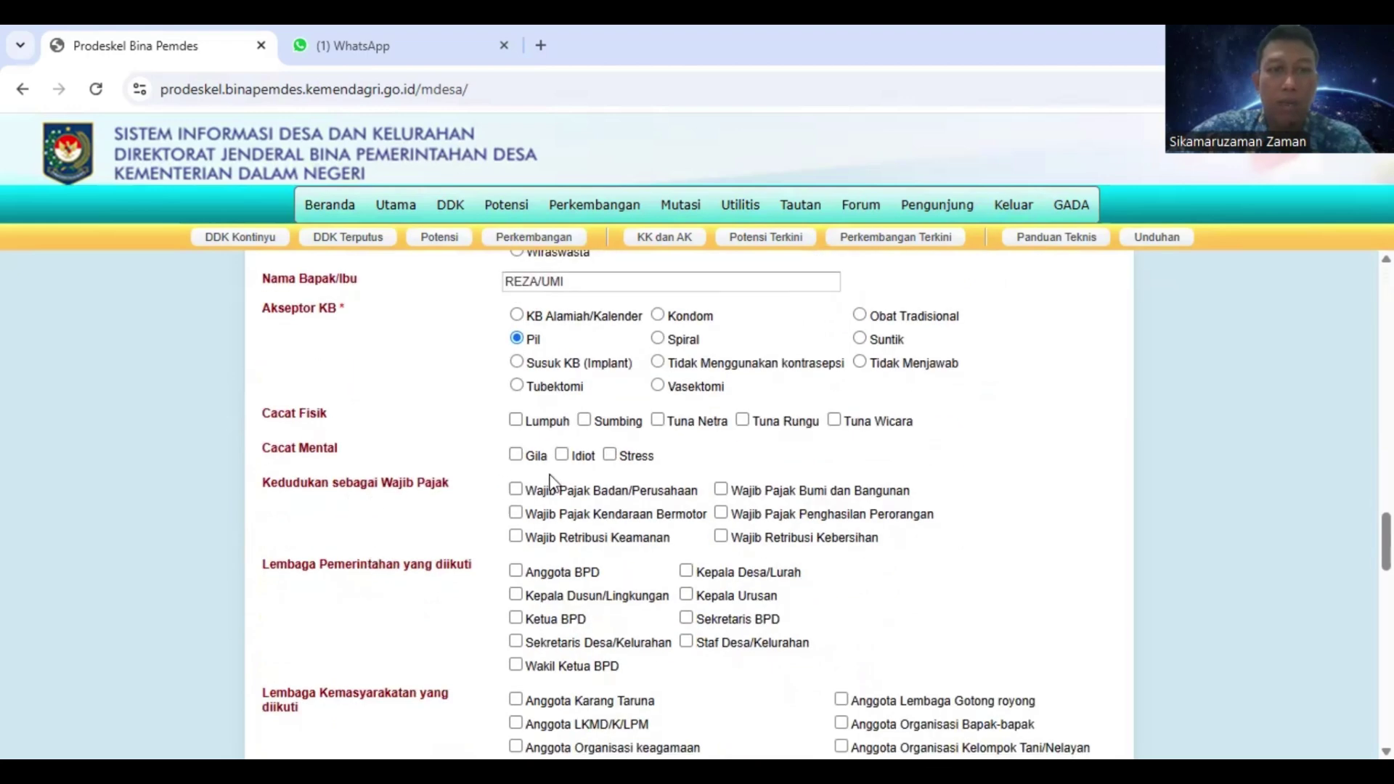
scroll(537, 486, "down", 3)
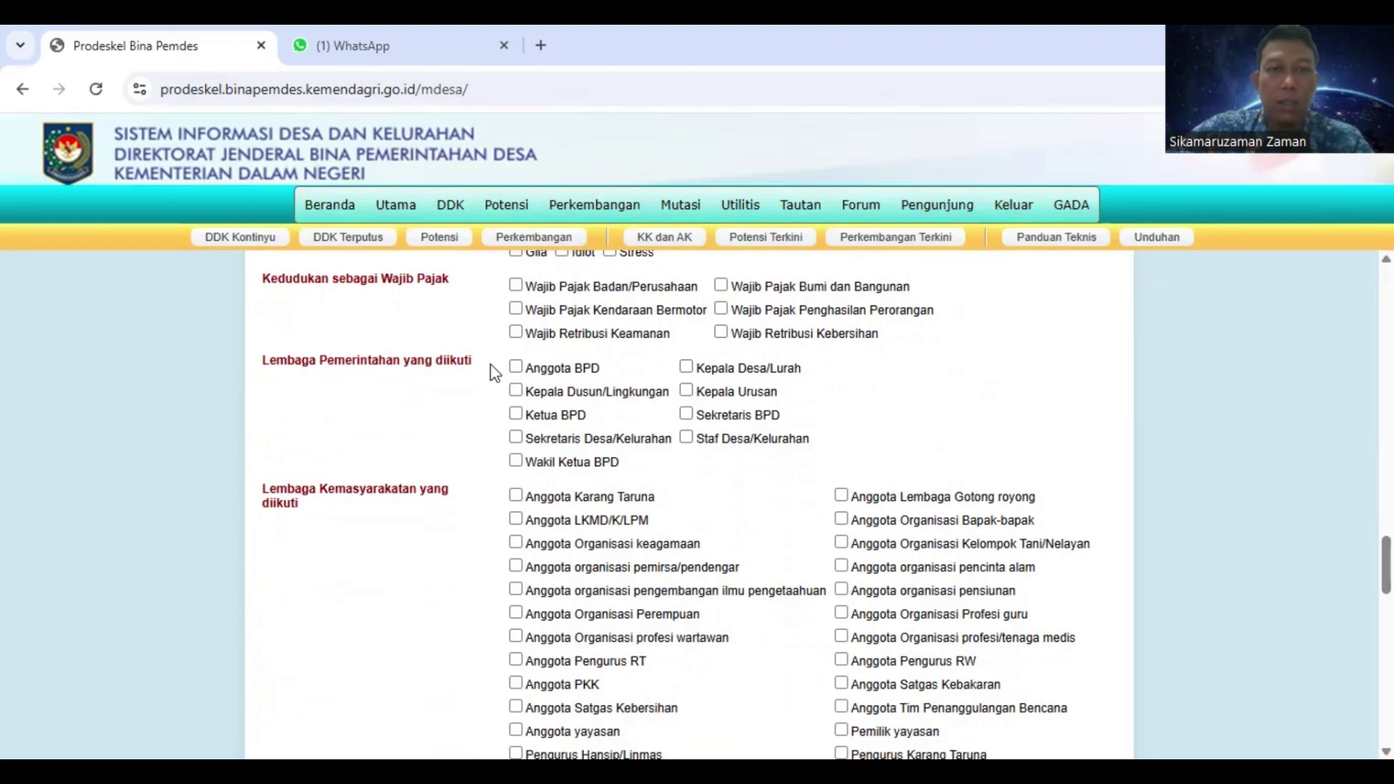
scroll(605, 456, "down", 3)
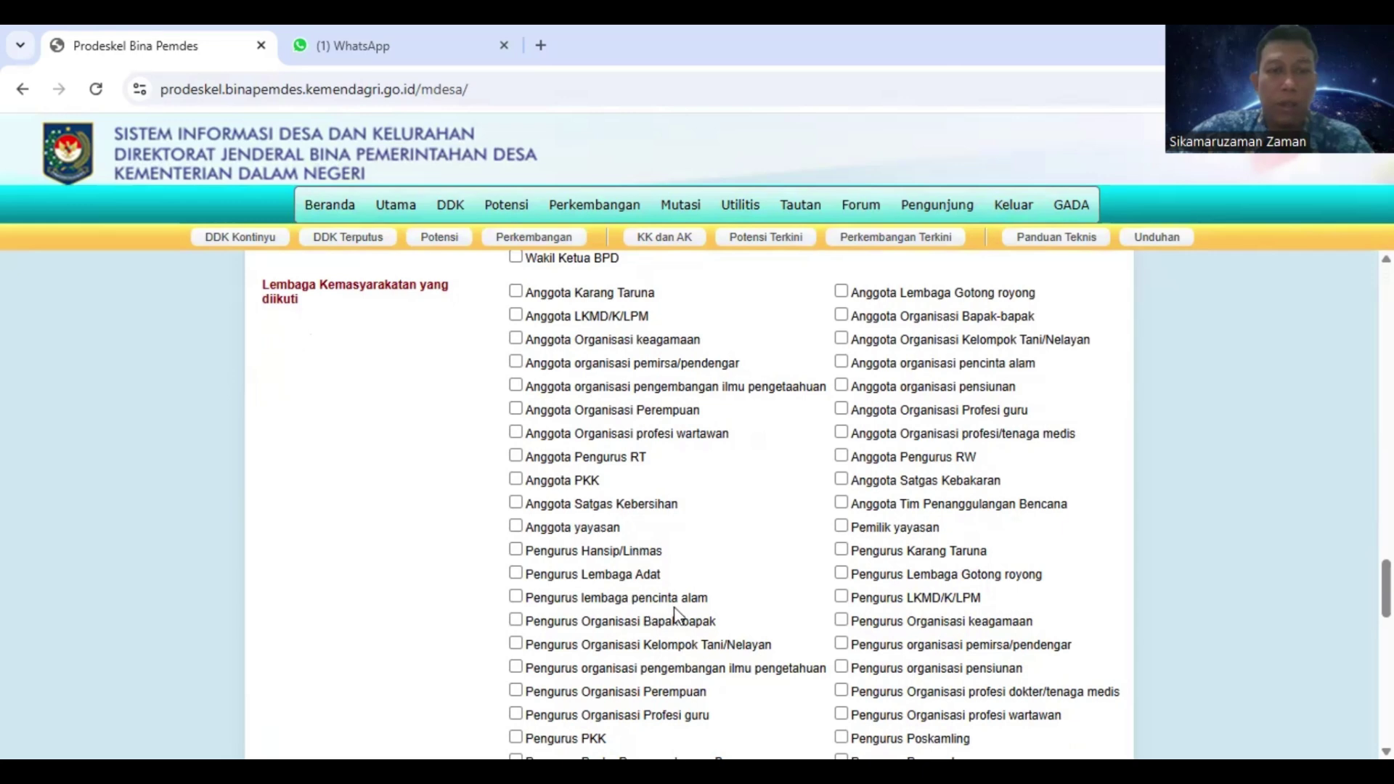
scroll(676, 613, "down", 2)
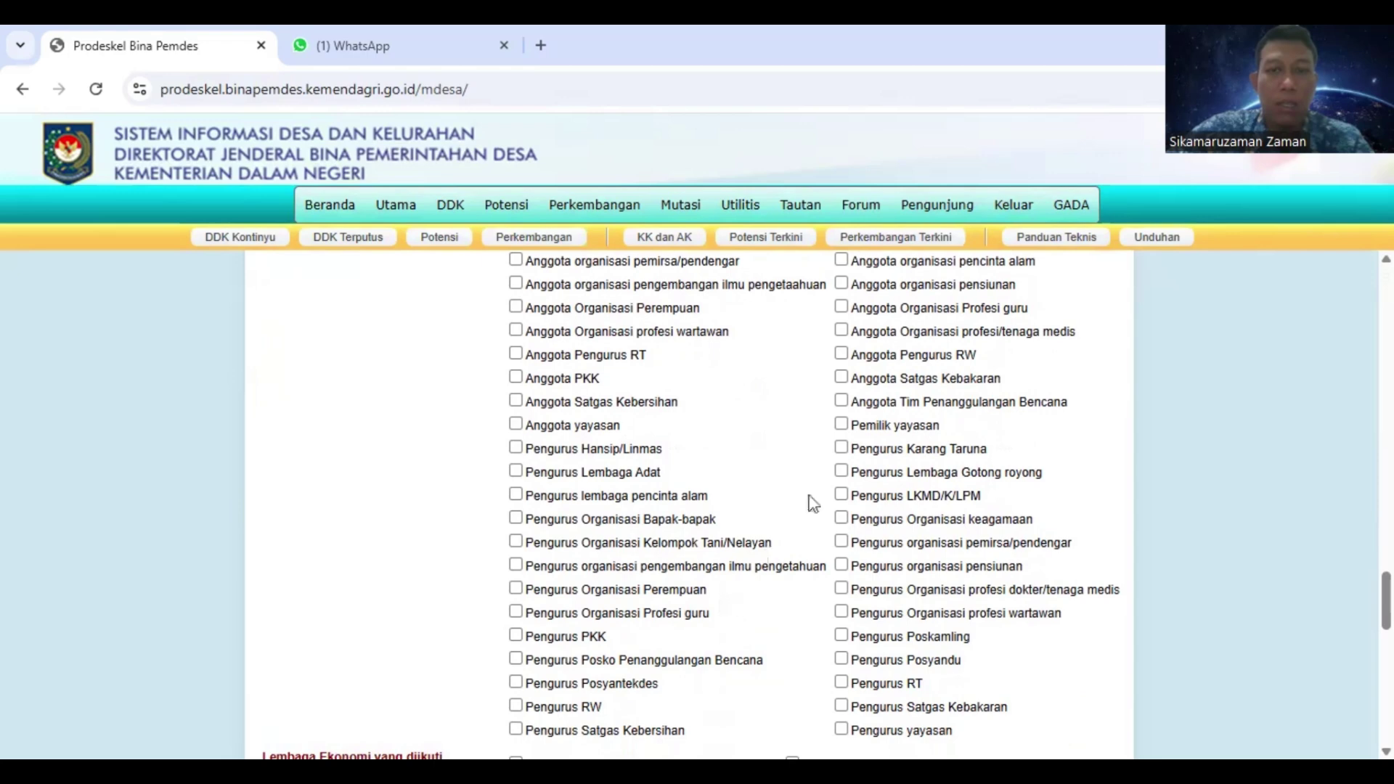
left_click(516, 377)
scroll(516, 447, "up", 10)
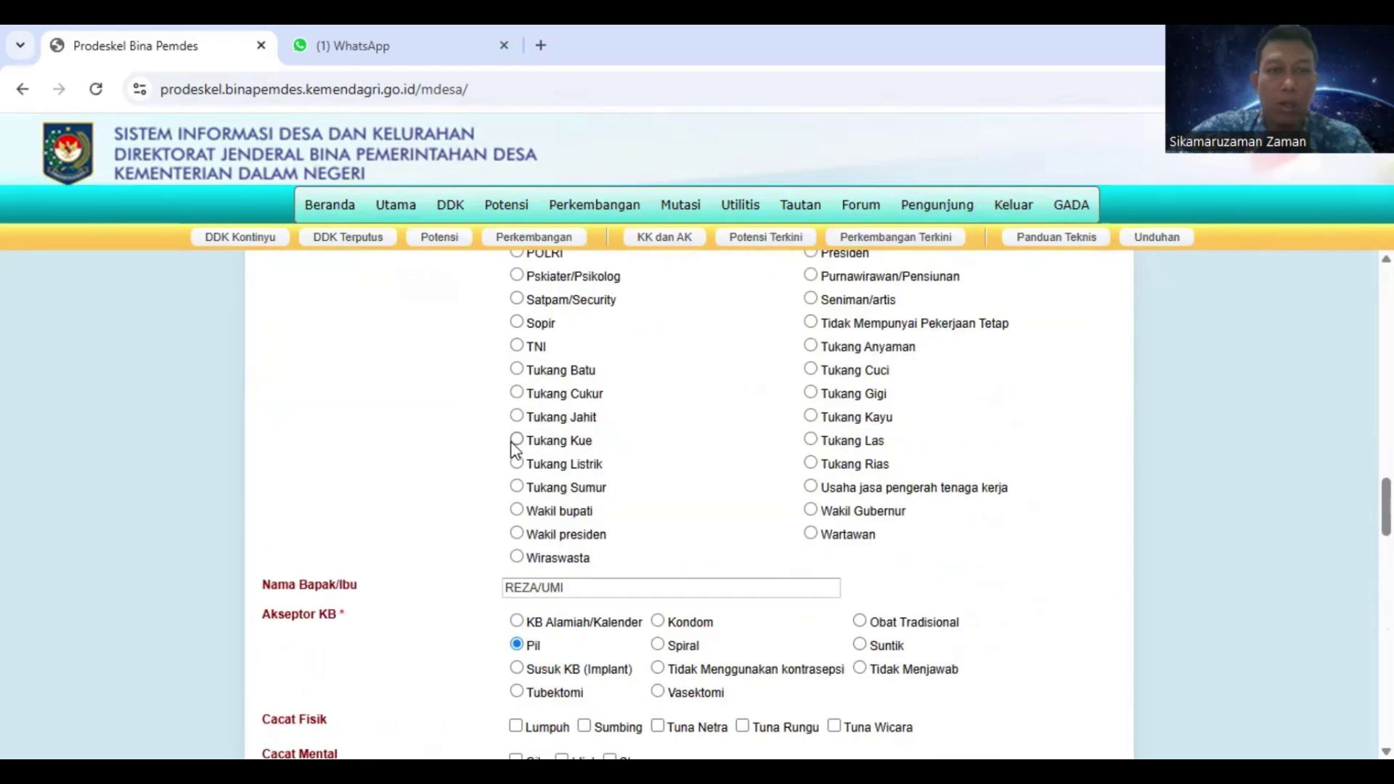
scroll(515, 446, "down", 15)
scroll(528, 458, "down", 2)
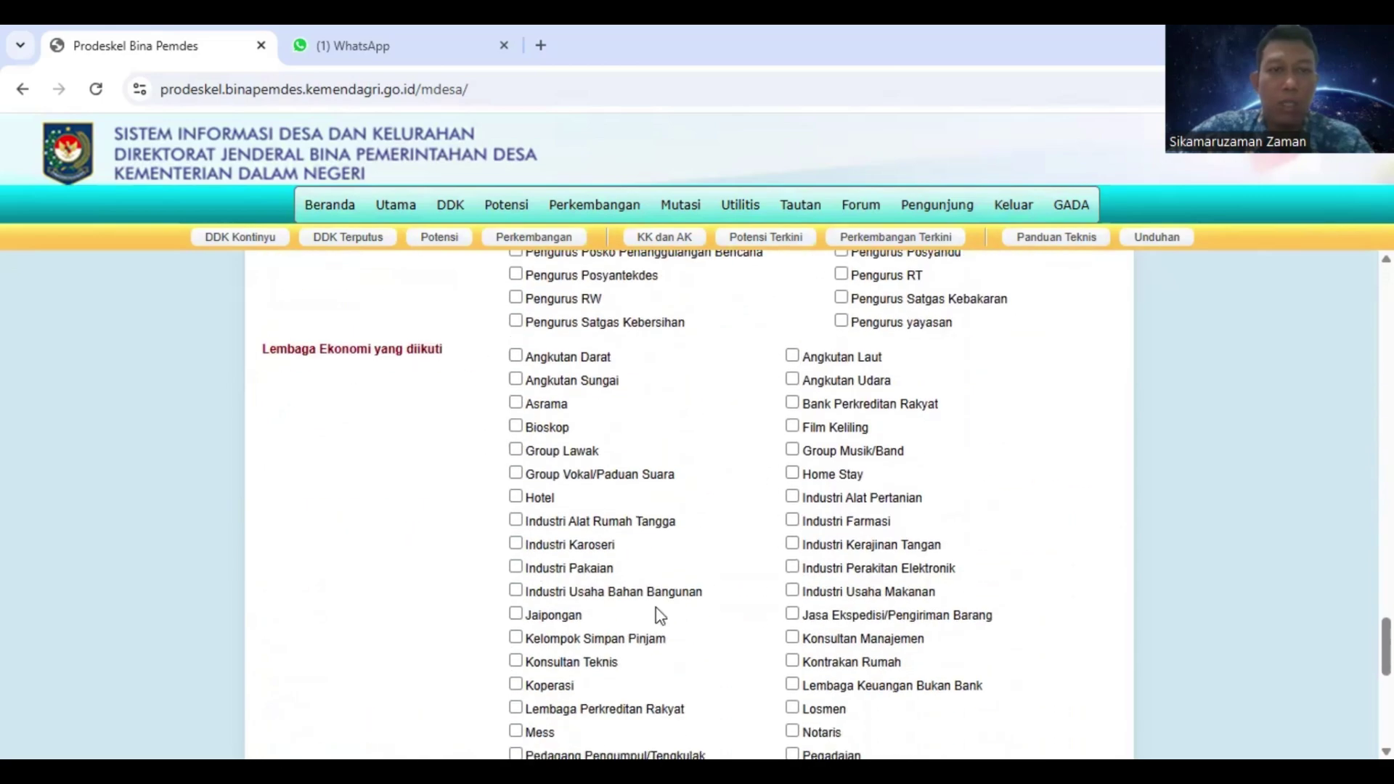
scroll(659, 603, "down", 6)
scroll(659, 597, "down", 1)
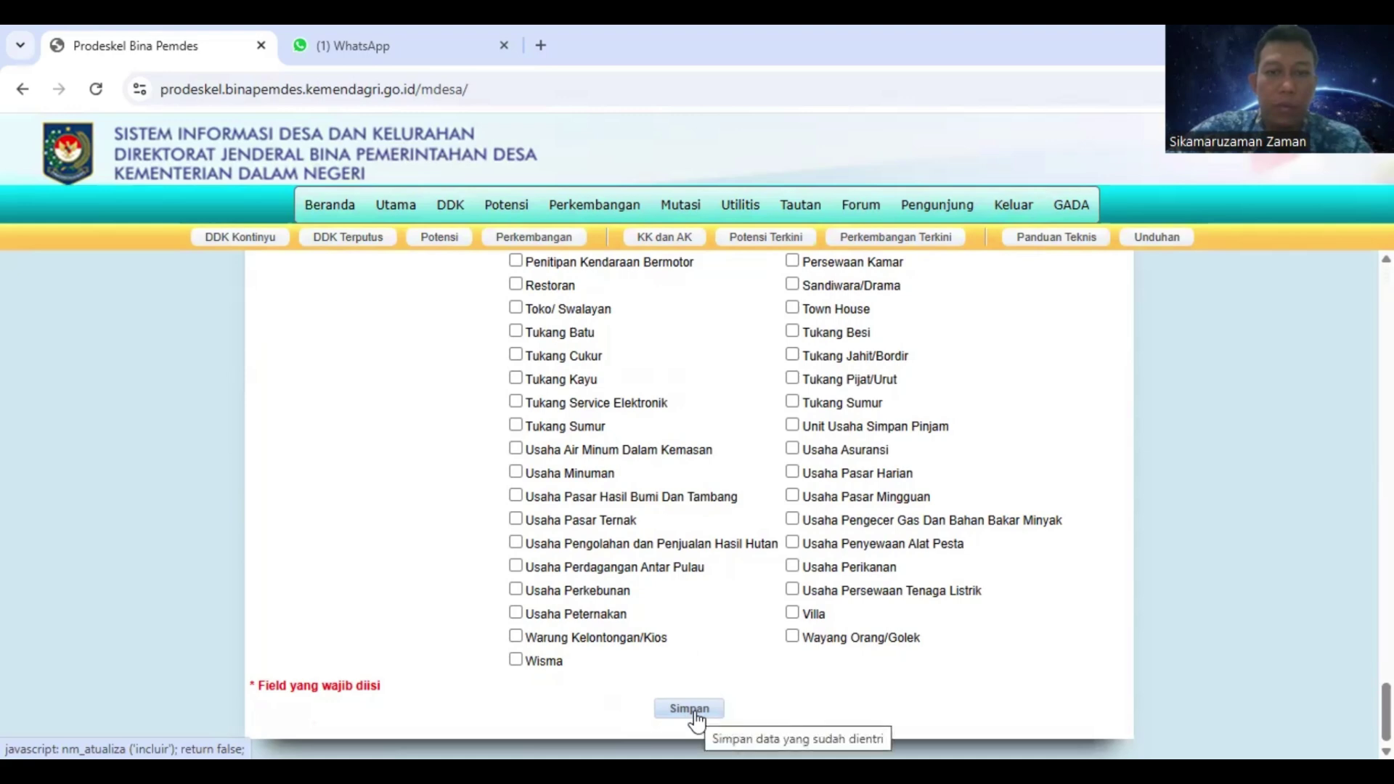
Review the wife's completed member form and save it with Simpan
left_click(696, 714)
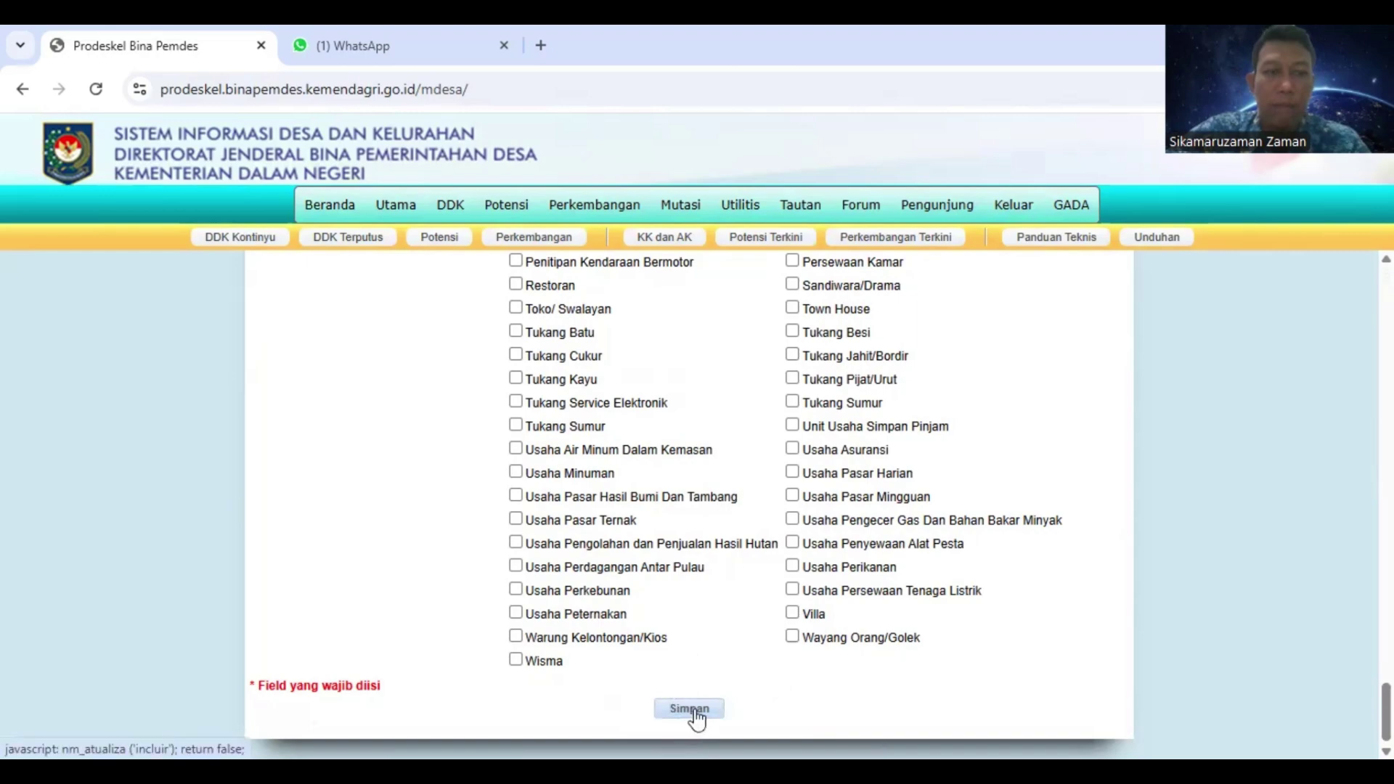
scroll(696, 711, "up", 10)
scroll(703, 706, "up", 15)
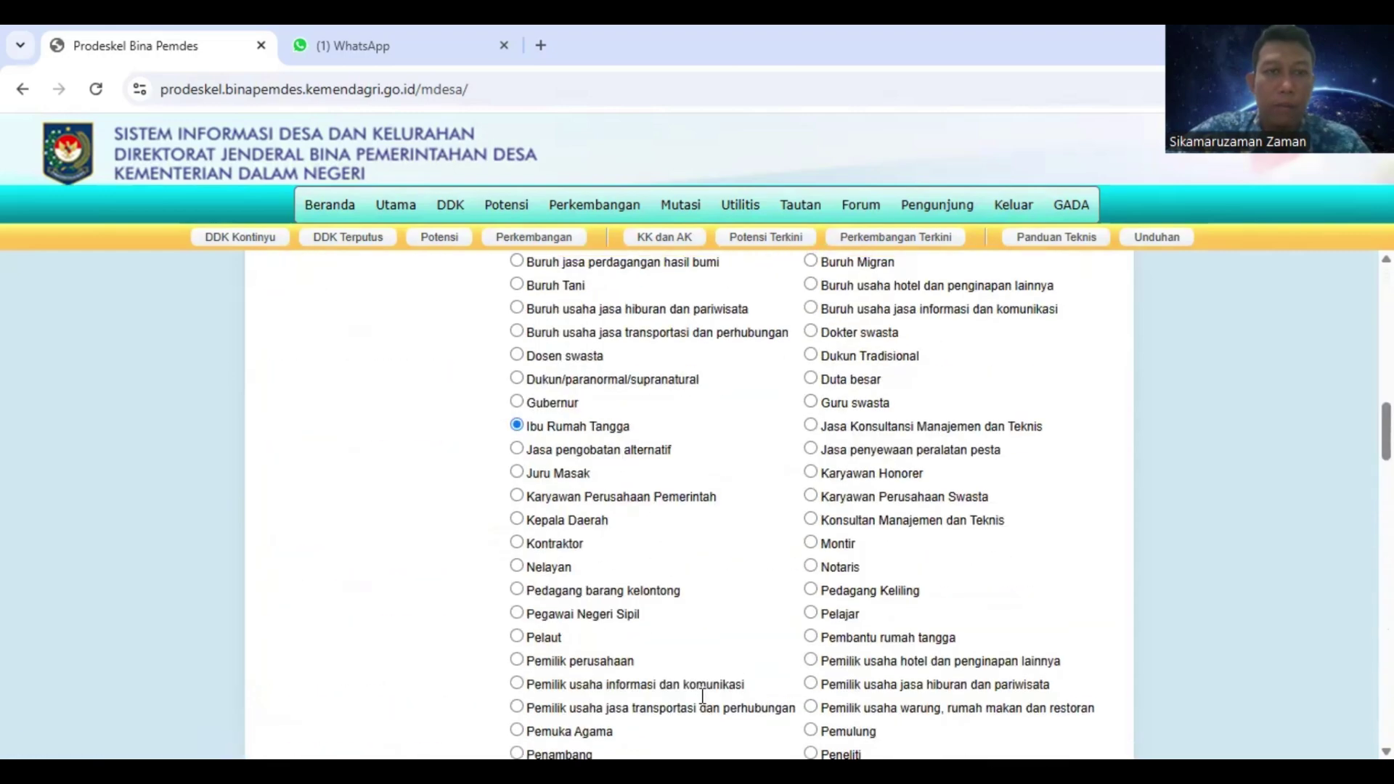
scroll(717, 654, "down", 15)
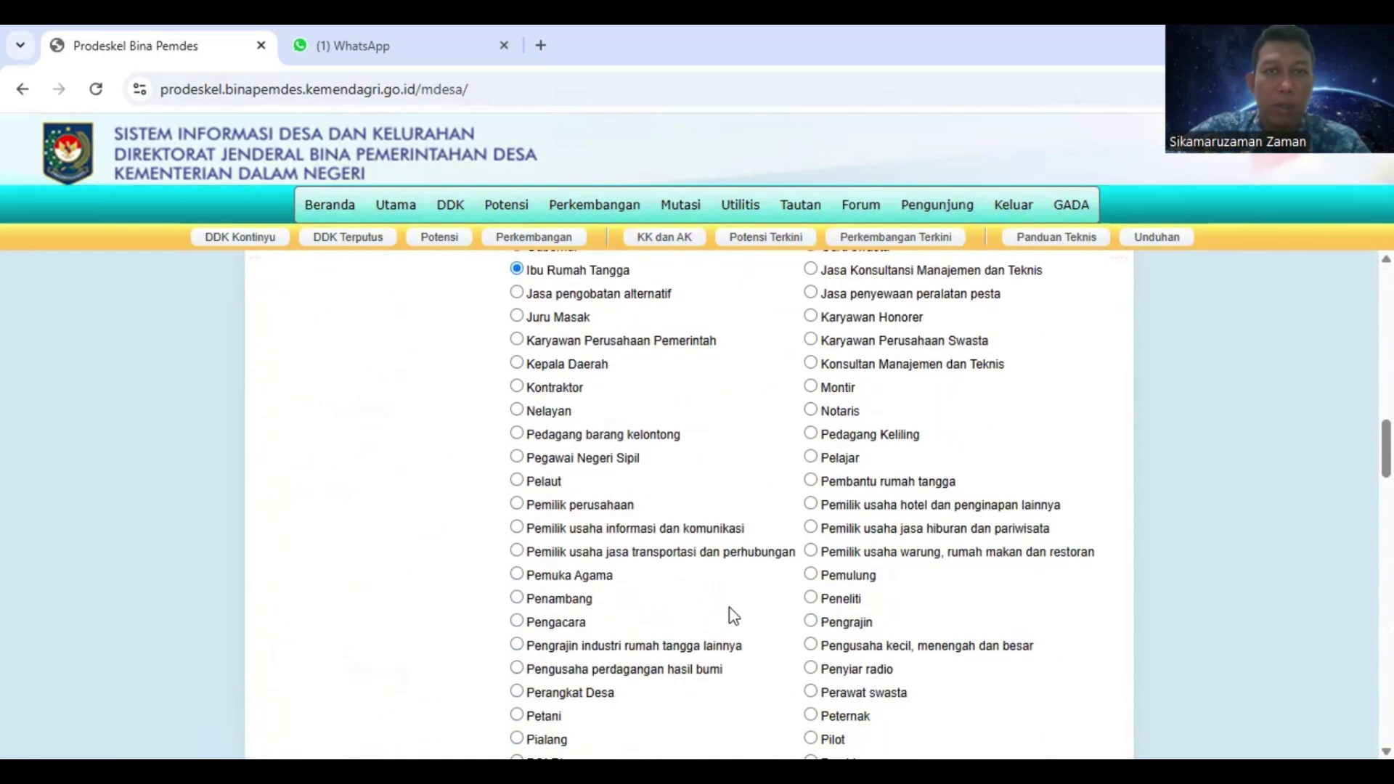
scroll(728, 612, "down", 5)
scroll(738, 602, "down", 20)
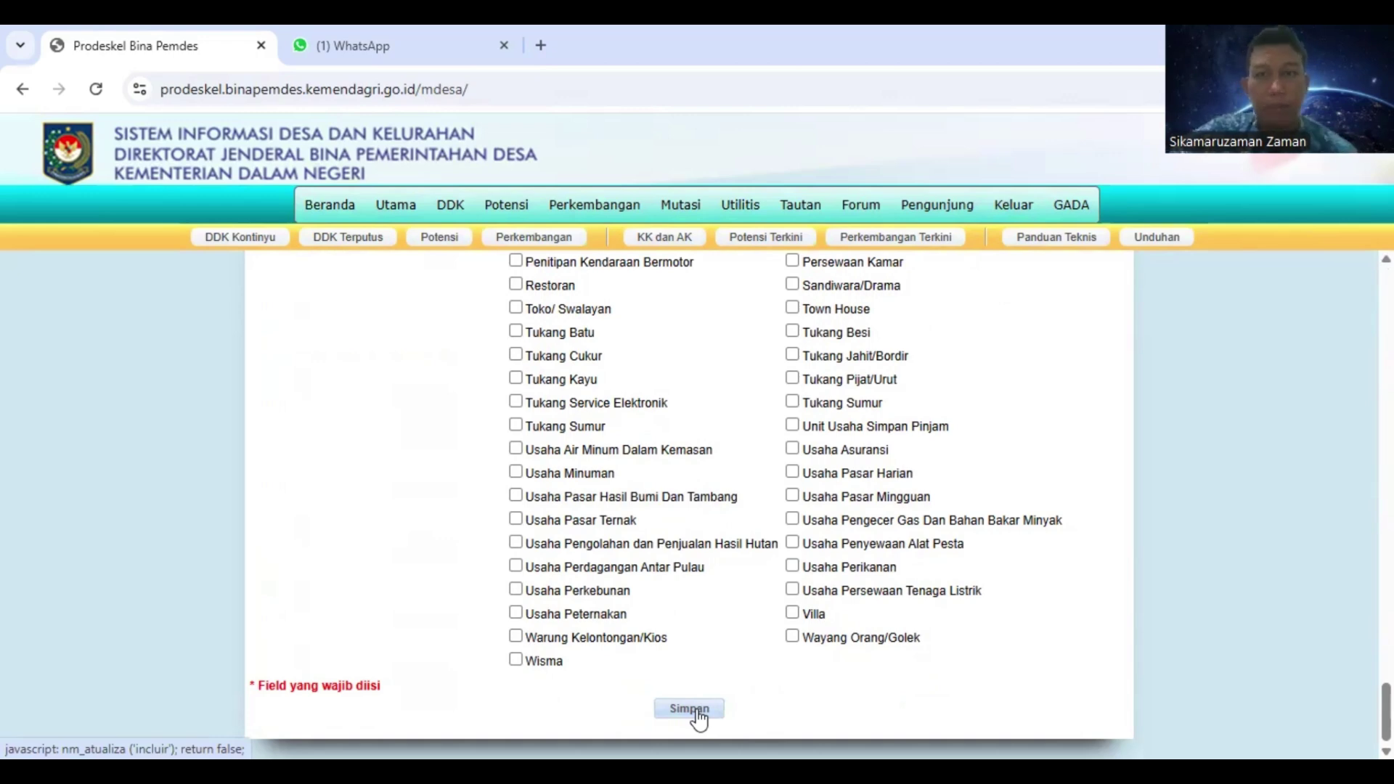
left_click(689, 710)
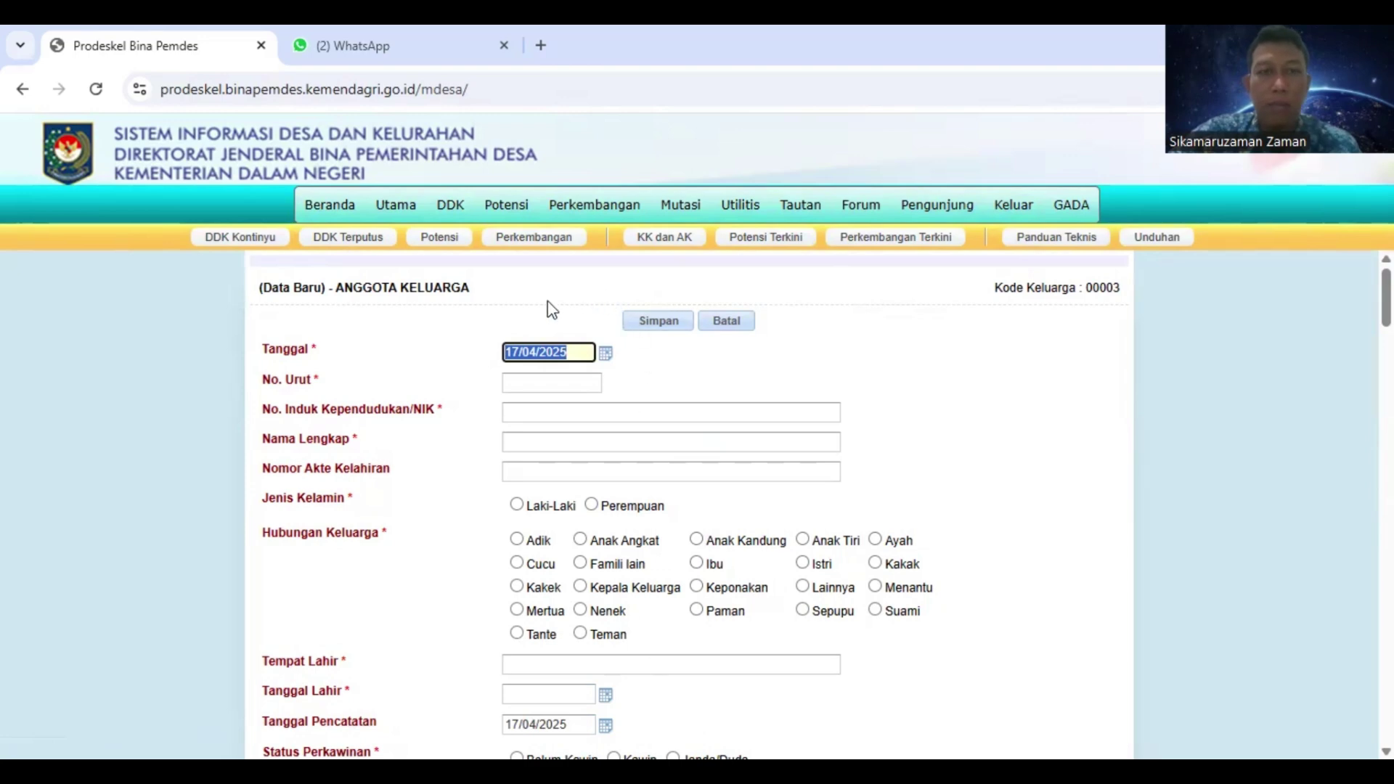
Scroll through the fresh blank member form for family 00003 after the save
scroll(485, 519, "down", 10)
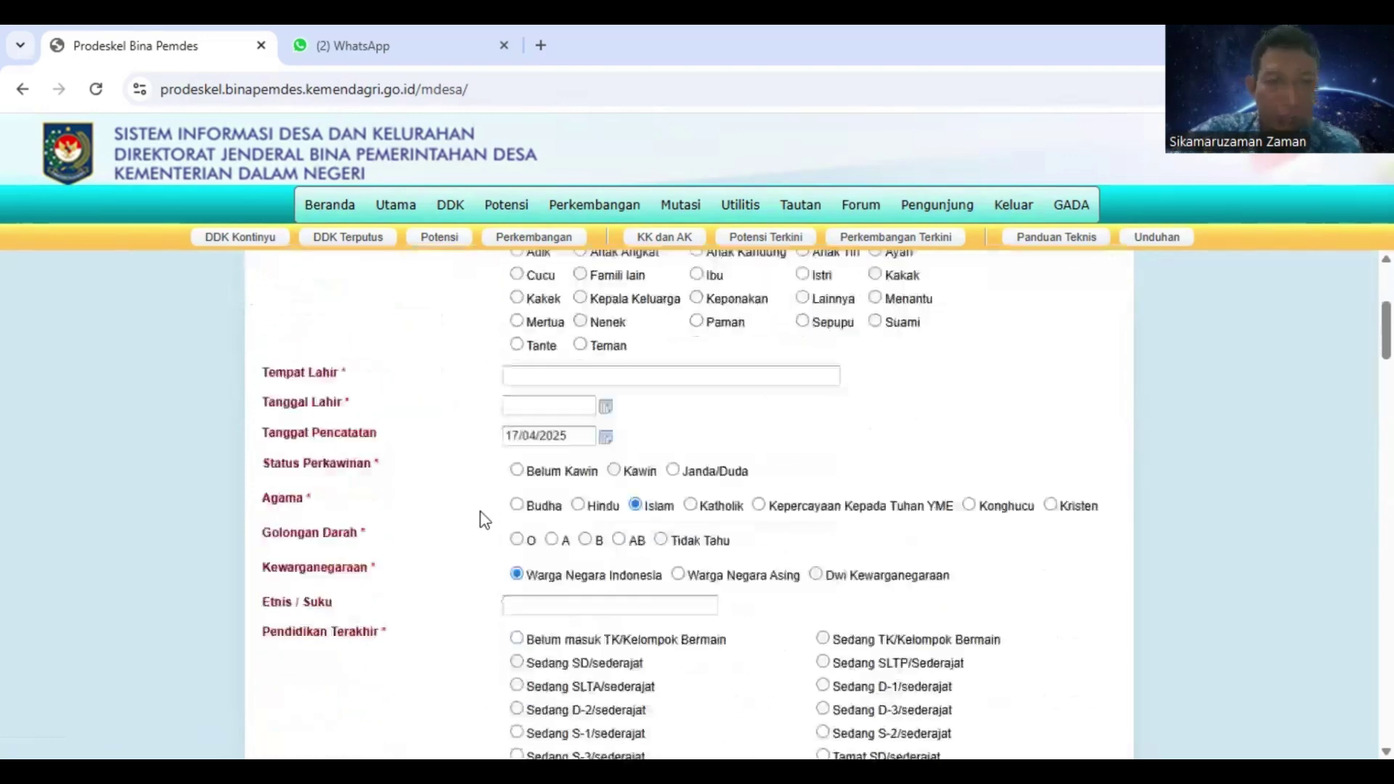
scroll(485, 519, "up", 10)
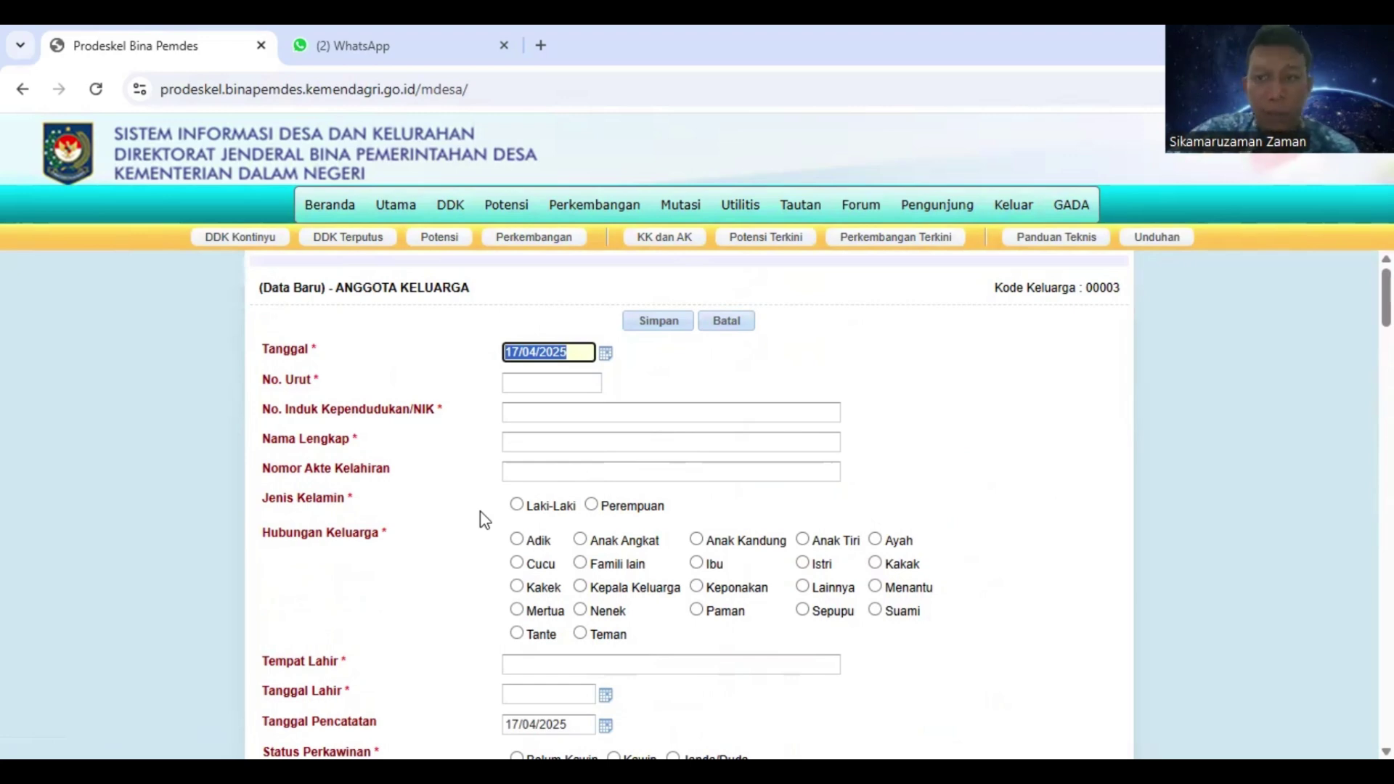
mouse_move(454, 216)
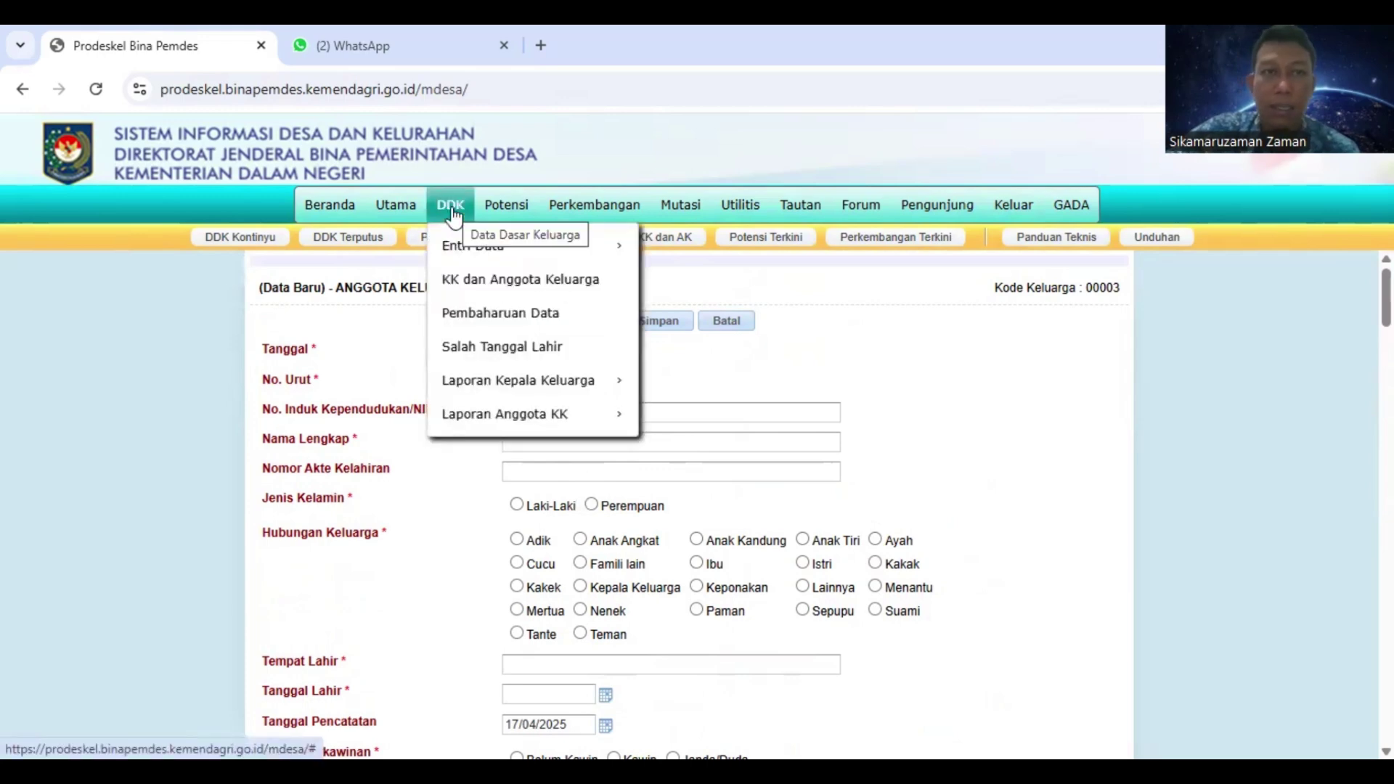
Reopen the Metode Kontinyu list and display family 00003's members, now the head and his wife
mouse_move(522, 252)
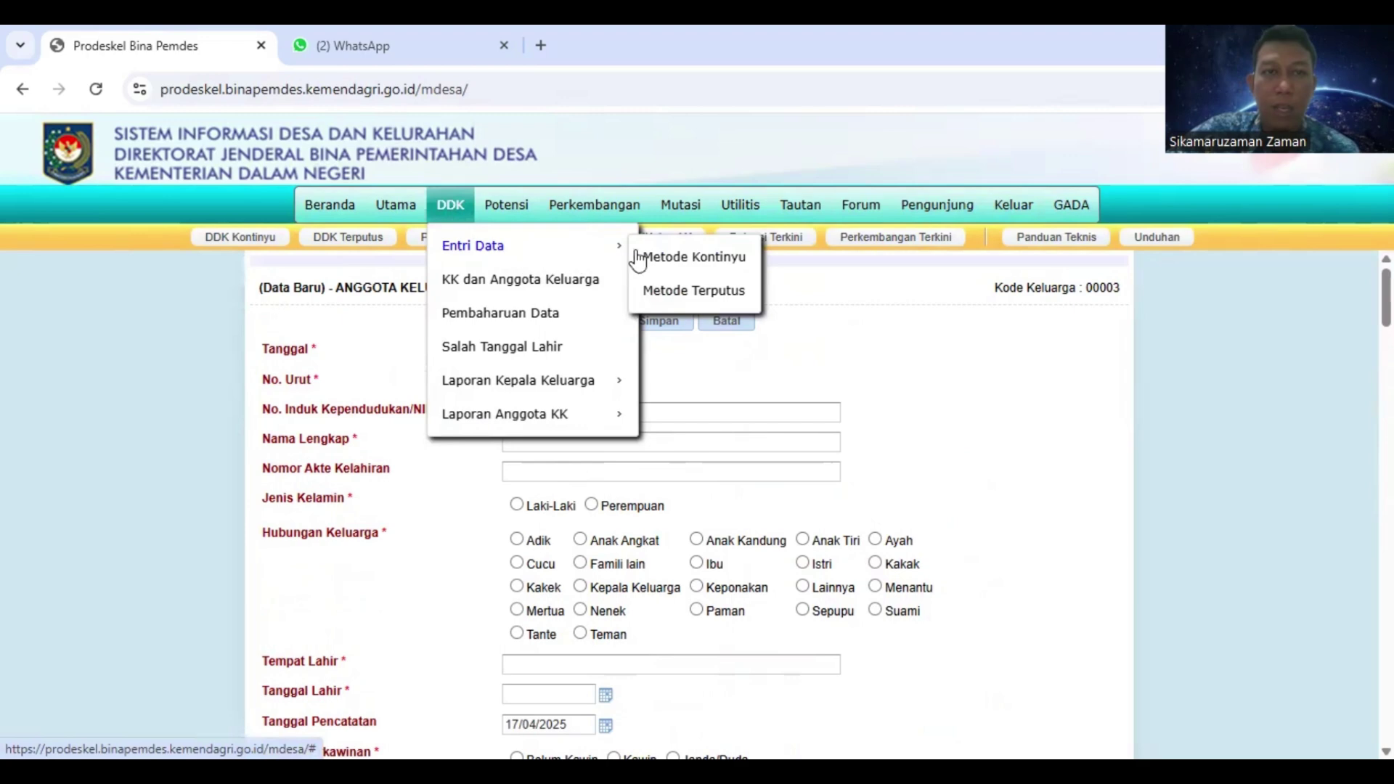
left_click(697, 258)
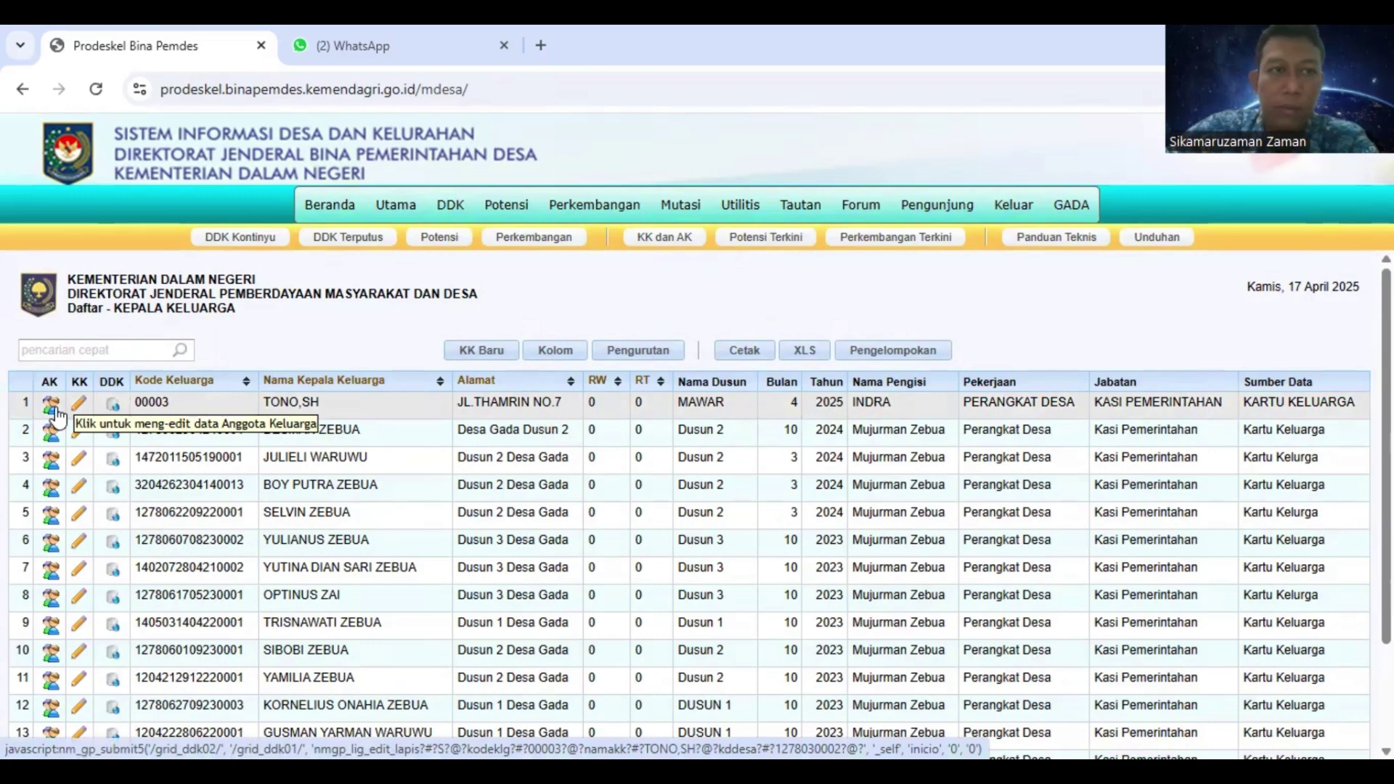
left_click(55, 411)
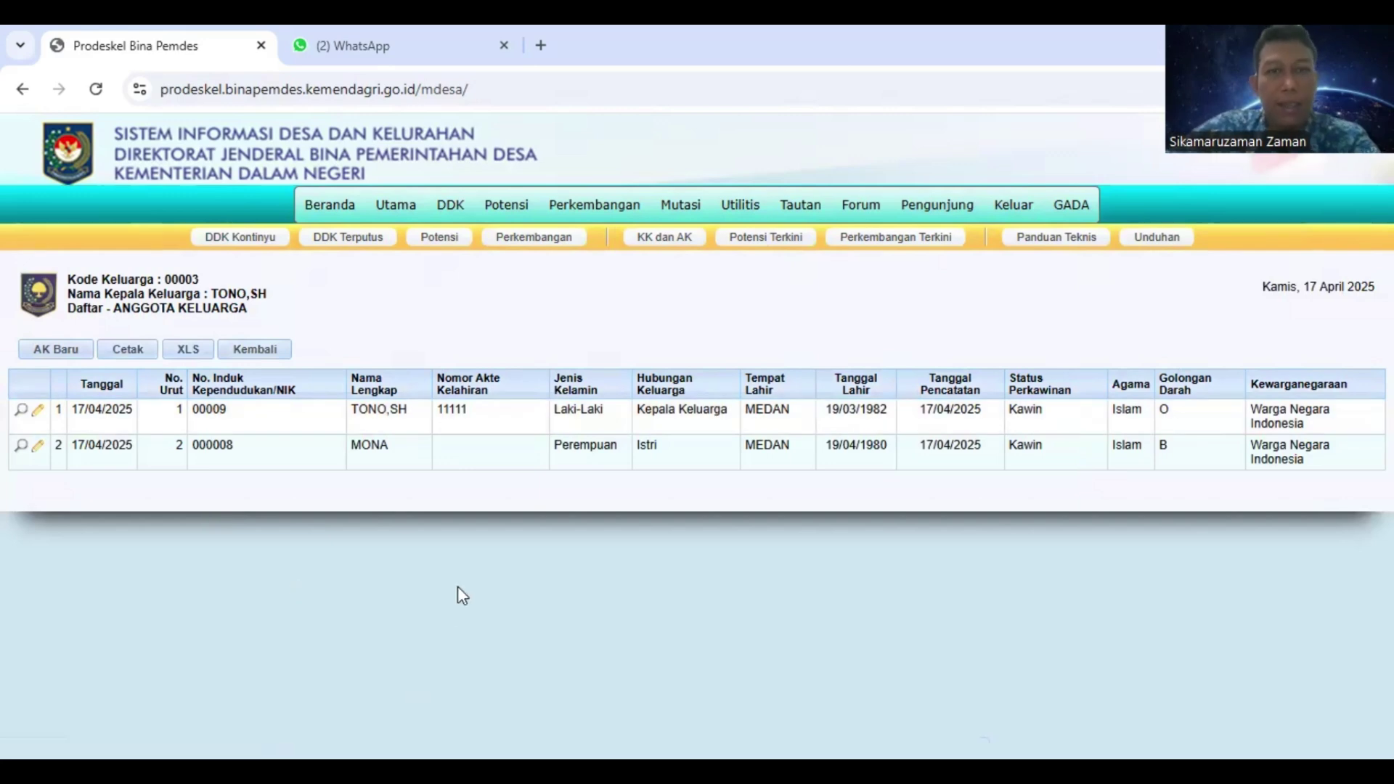
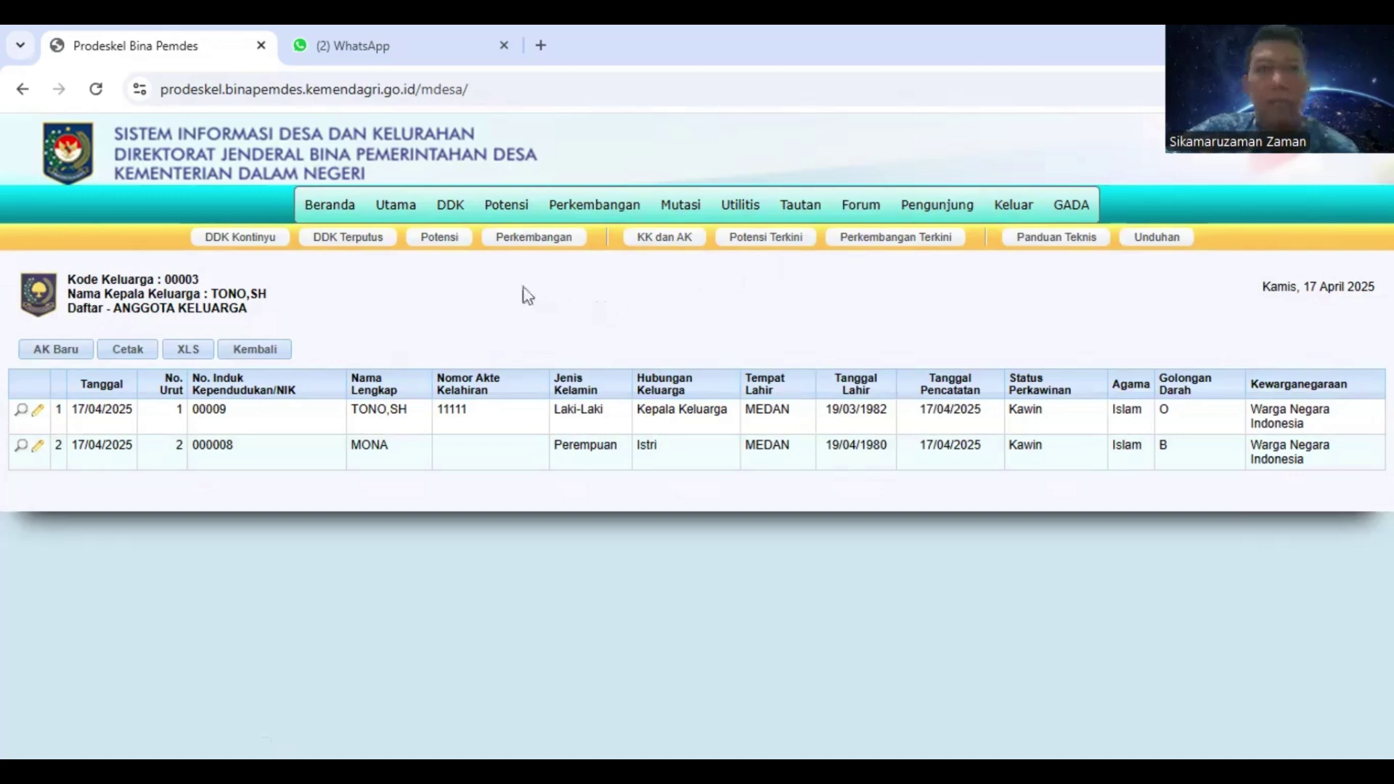
Bring up the Potensi menu options over the TONO,SH family member table
mouse_move(455, 218)
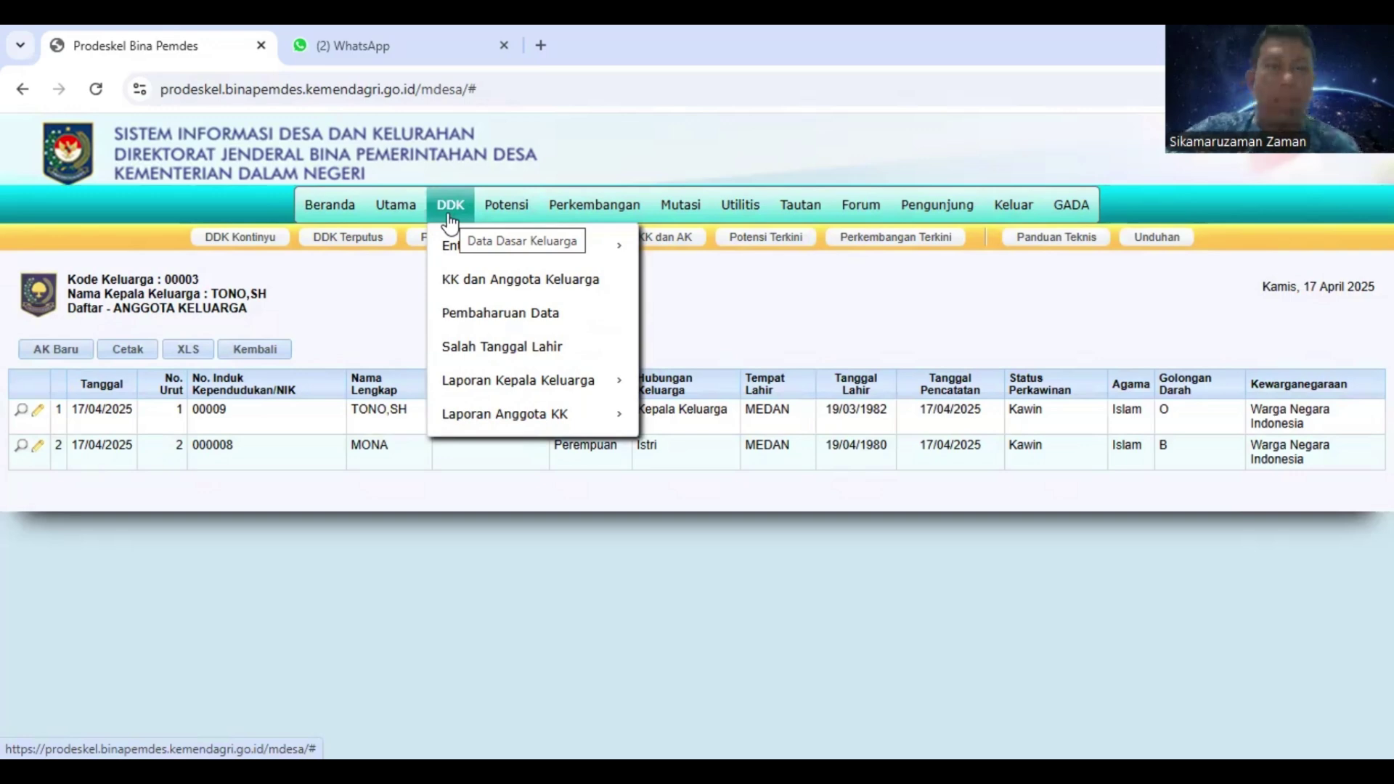
mouse_move(507, 212)
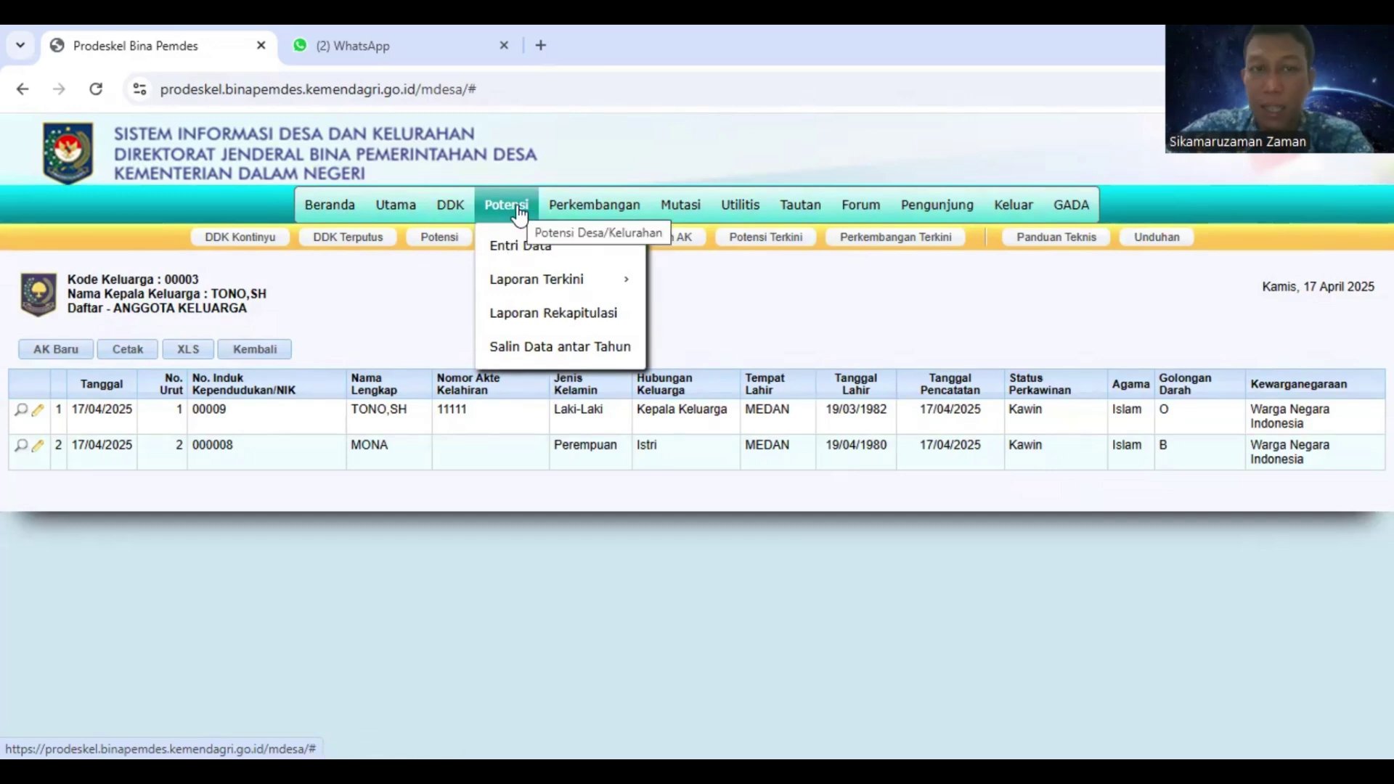
Open Potensi > Entri Data to show the DESA GADA village profile and categories
left_click(515, 249)
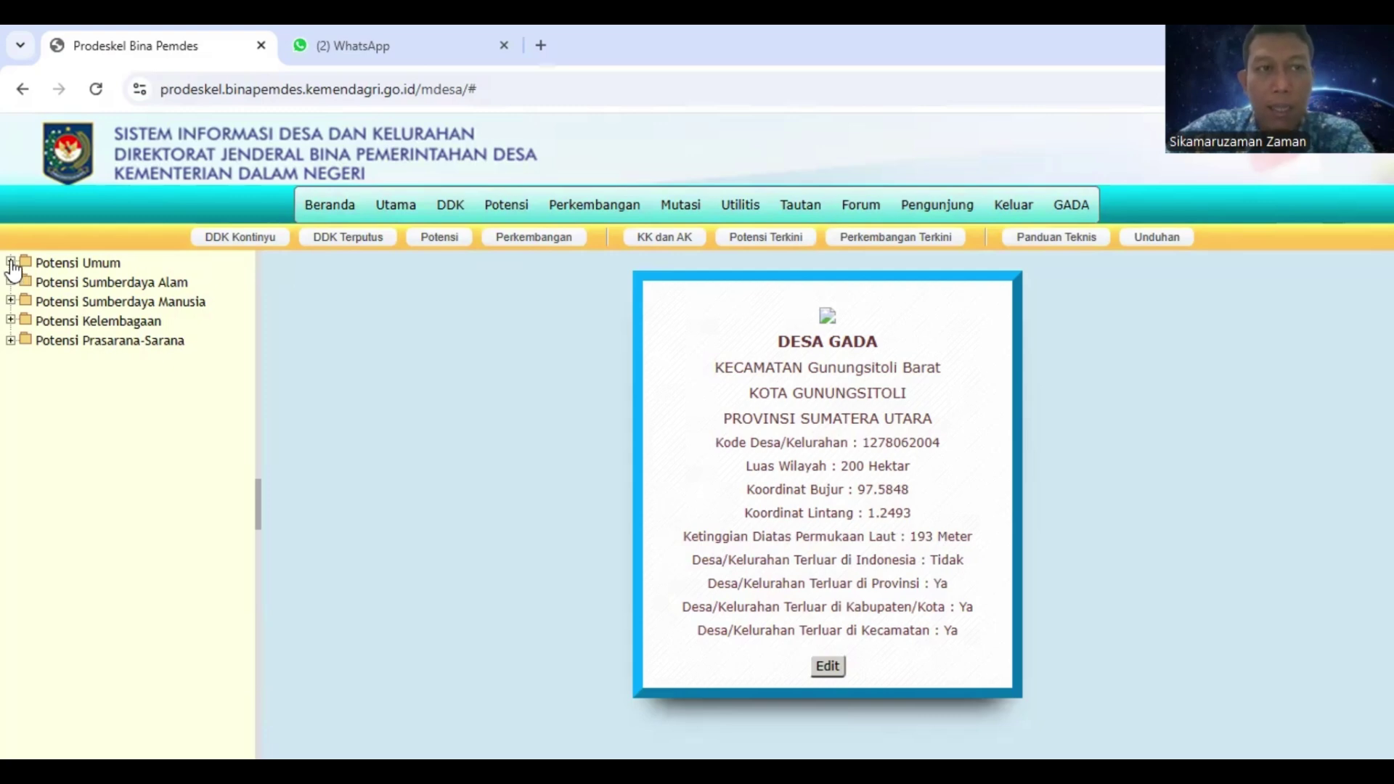
Expand Potensi Umum, Sumberdaya Alam, Pertanian, Sumberdaya Manusia, Kelembagaan and Prasarana-Sarana
left_click(11, 263)
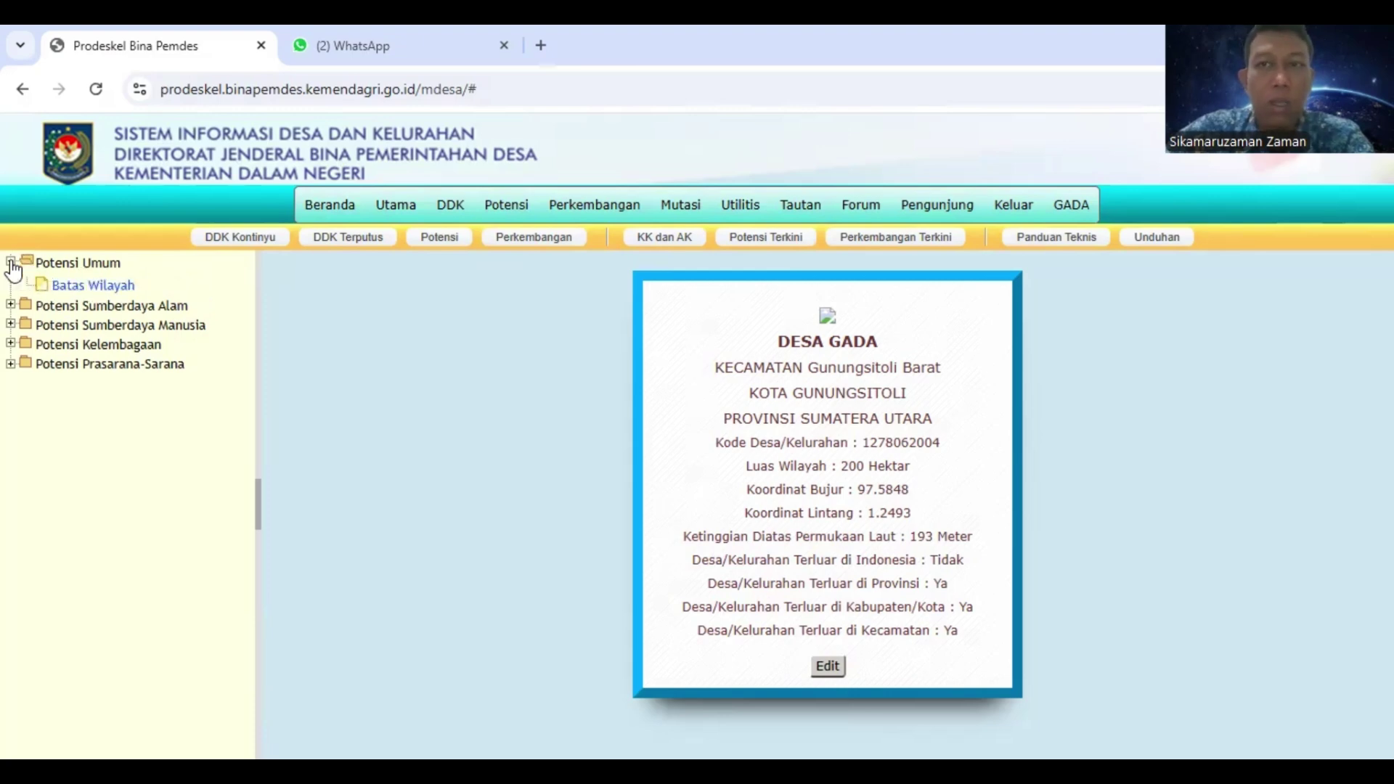
left_click(12, 306)
left_click(27, 386)
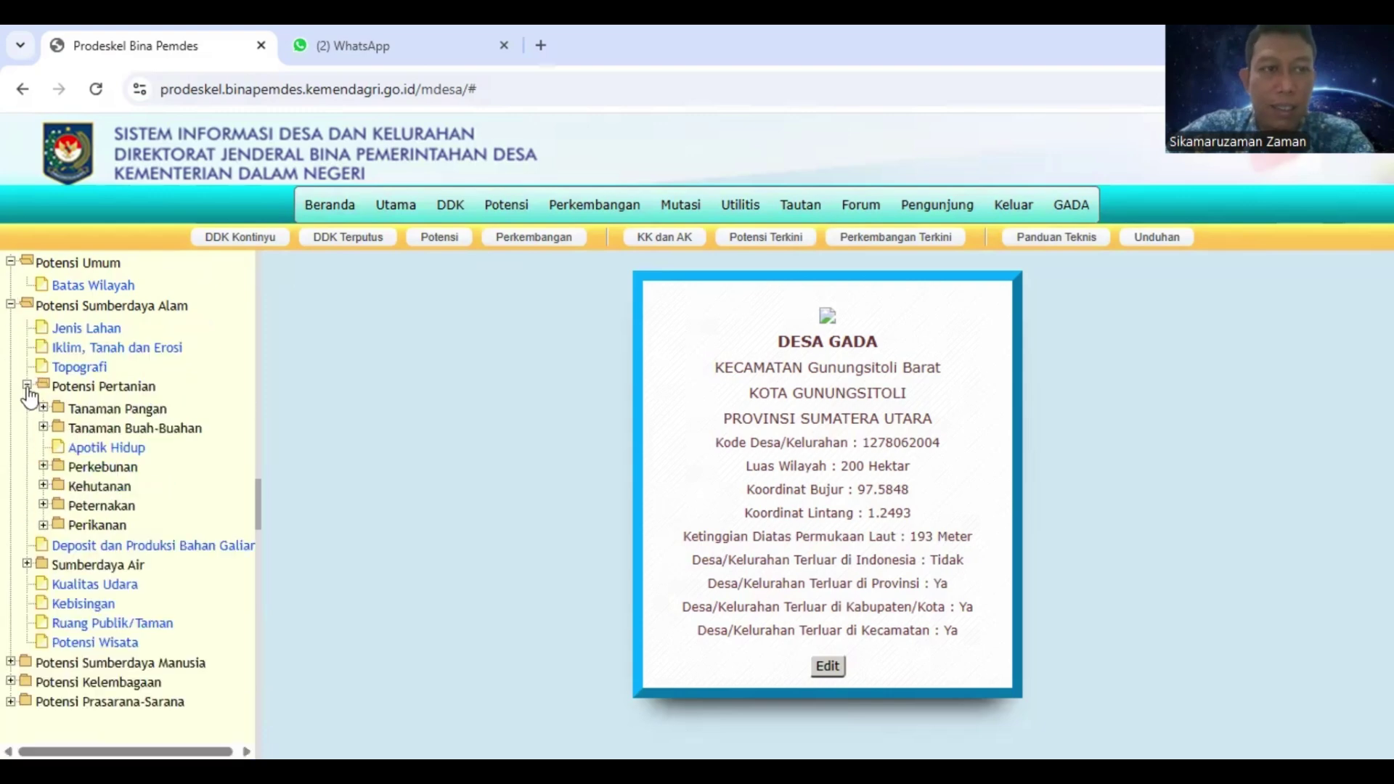
left_click(19, 663)
scroll(22, 668, "down", 3)
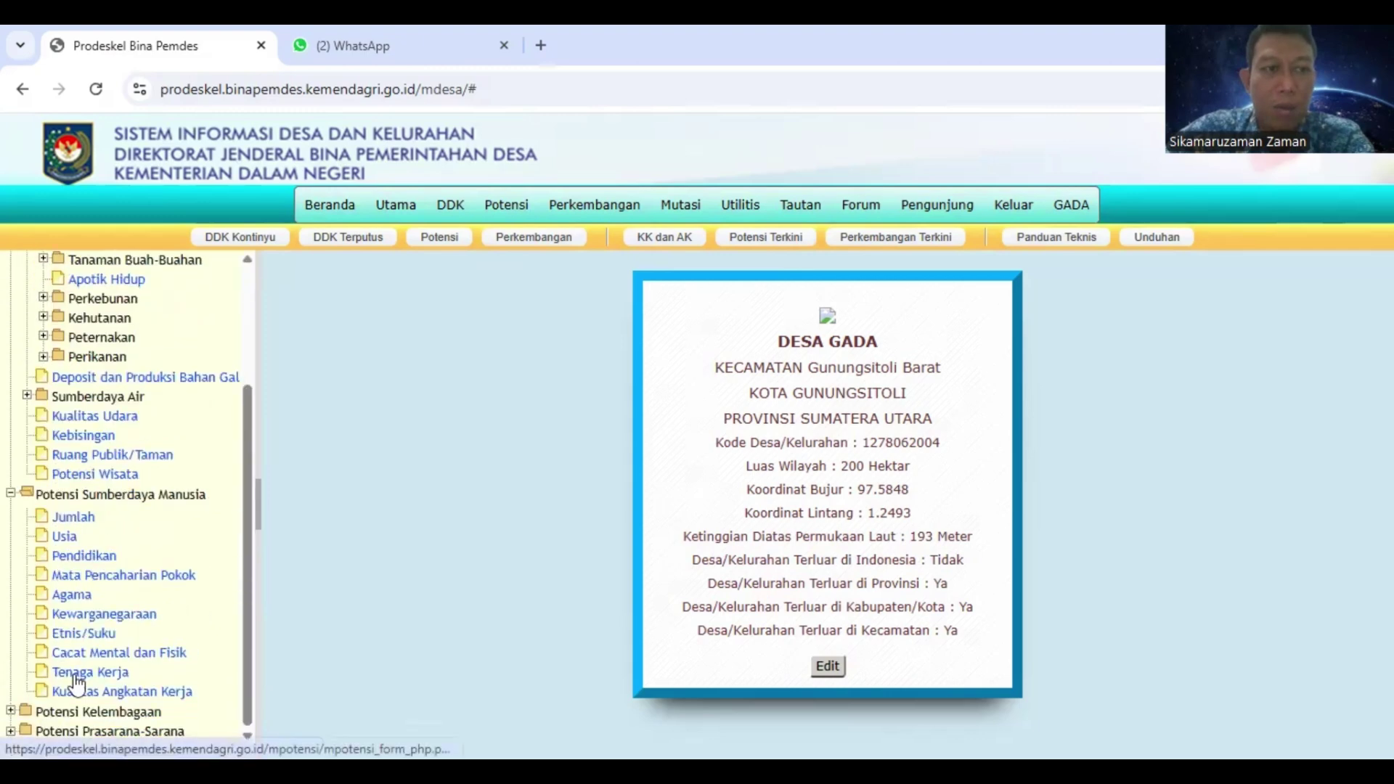
left_click(10, 712)
scroll(36, 653, "down", 3)
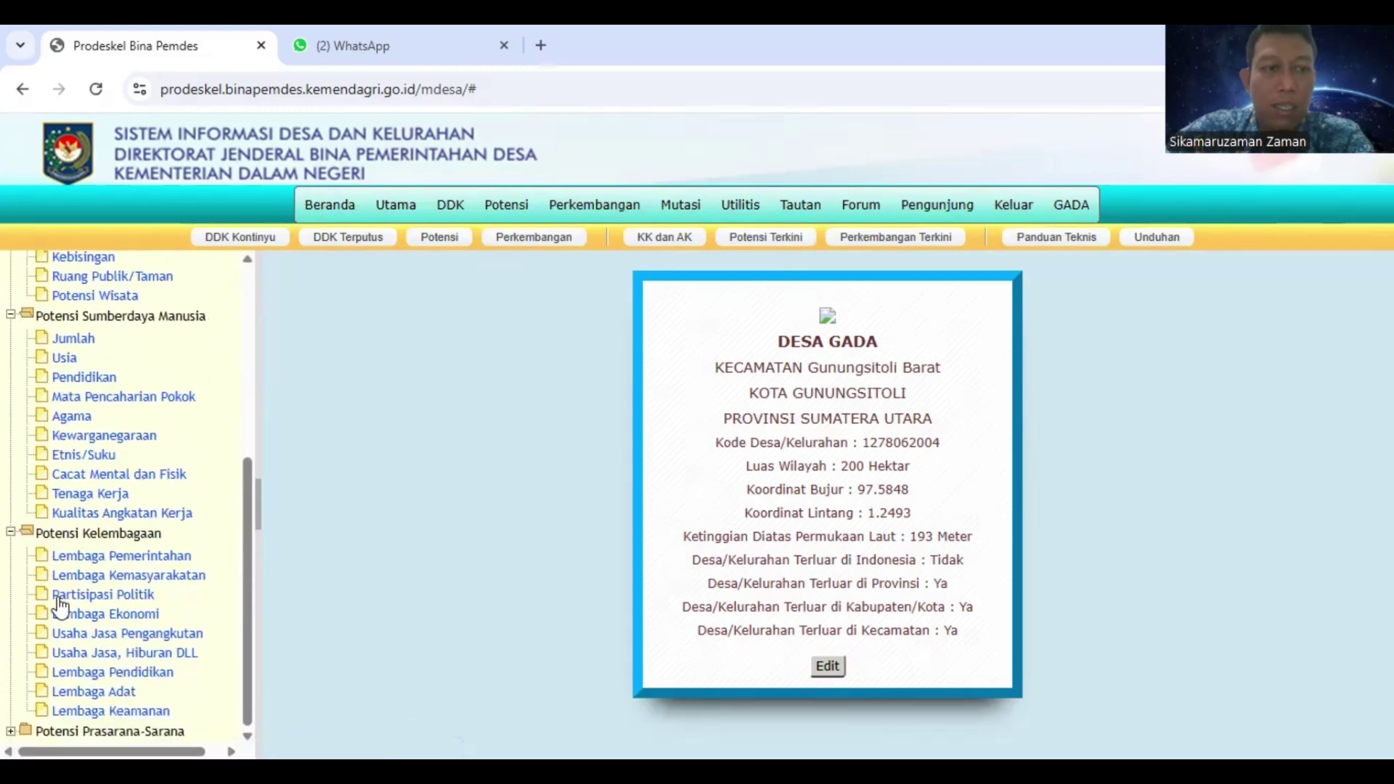
left_click(11, 732)
scroll(107, 451, "down", 4)
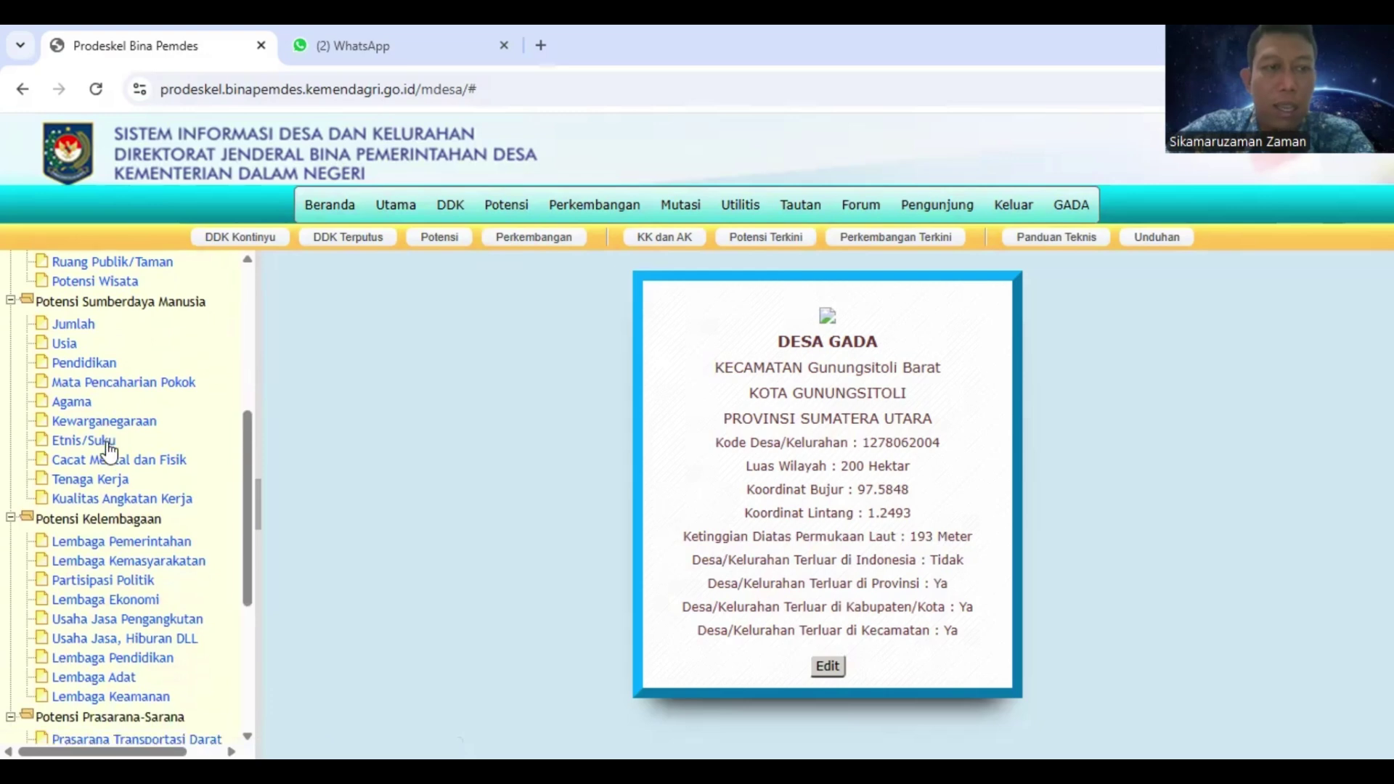
scroll(140, 496, "up", 10)
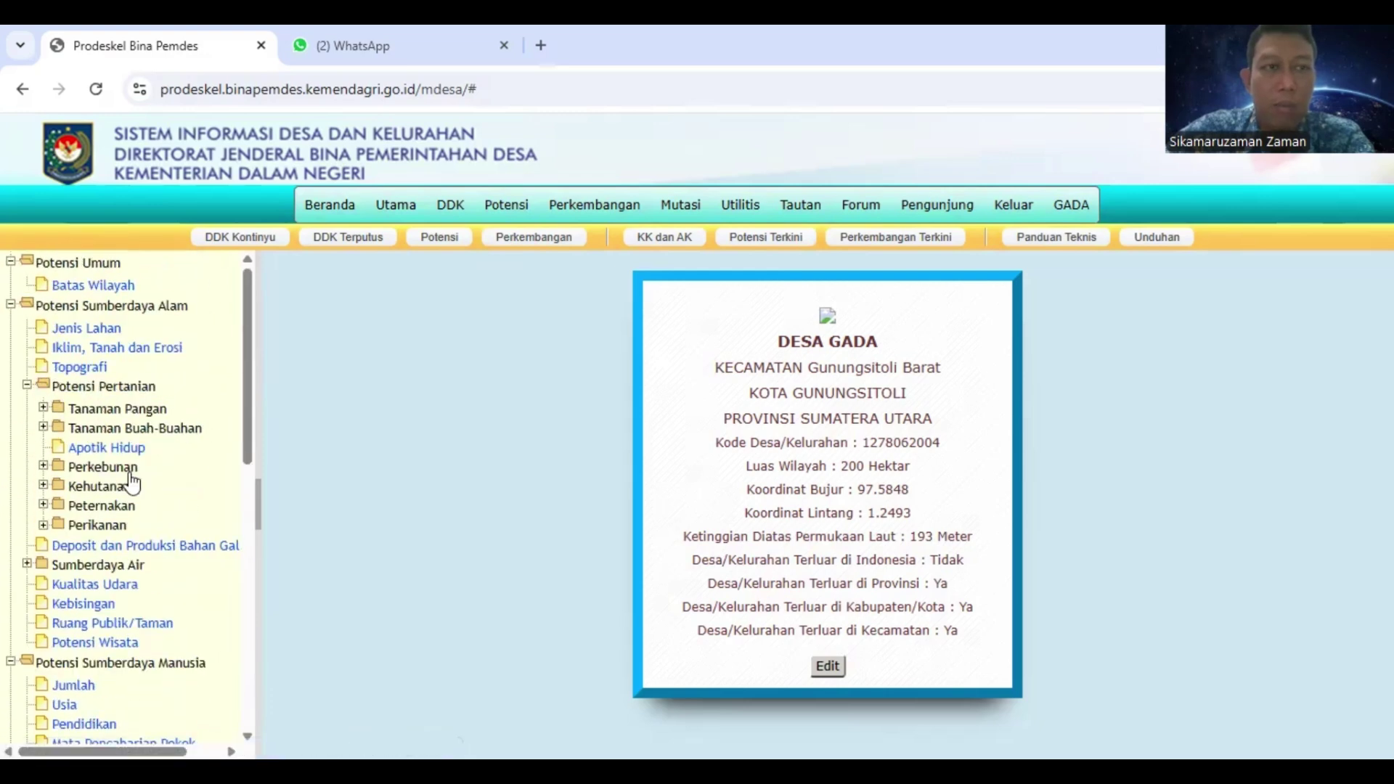
Expand the Tanaman Pangan, Tanaman Buah-Buahan, Perkebunan, Kehutanan and Sumberdaya Air subcategories
left_click(43, 408)
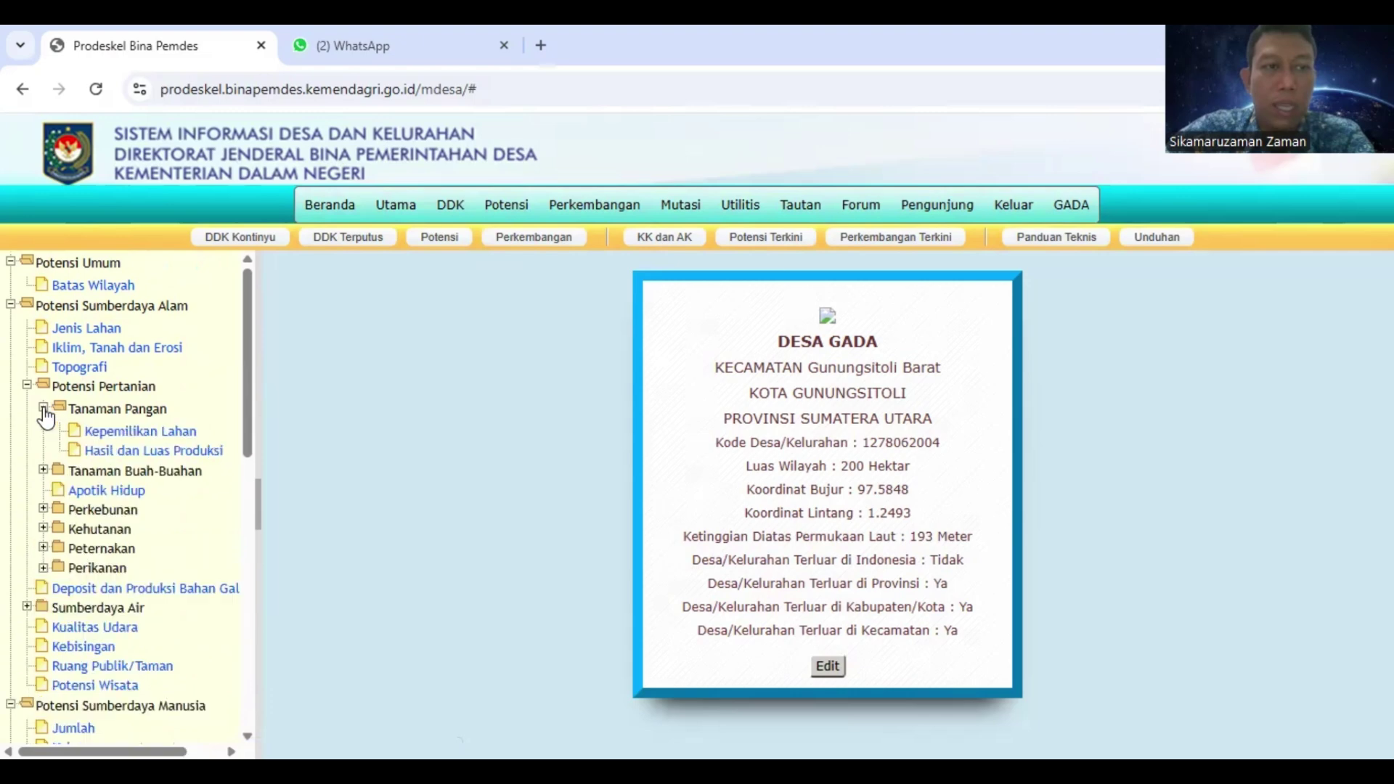
left_click(43, 471)
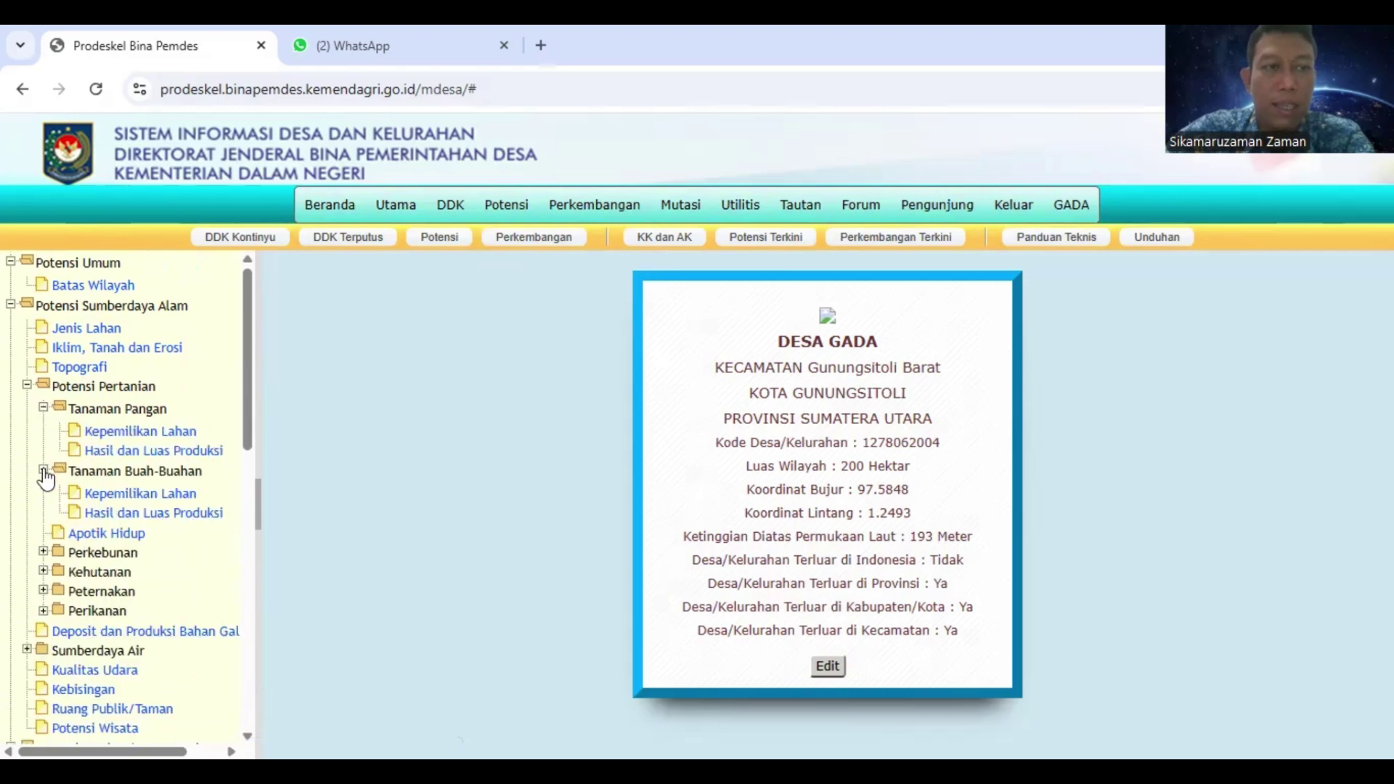
left_click(43, 552)
left_click(43, 614)
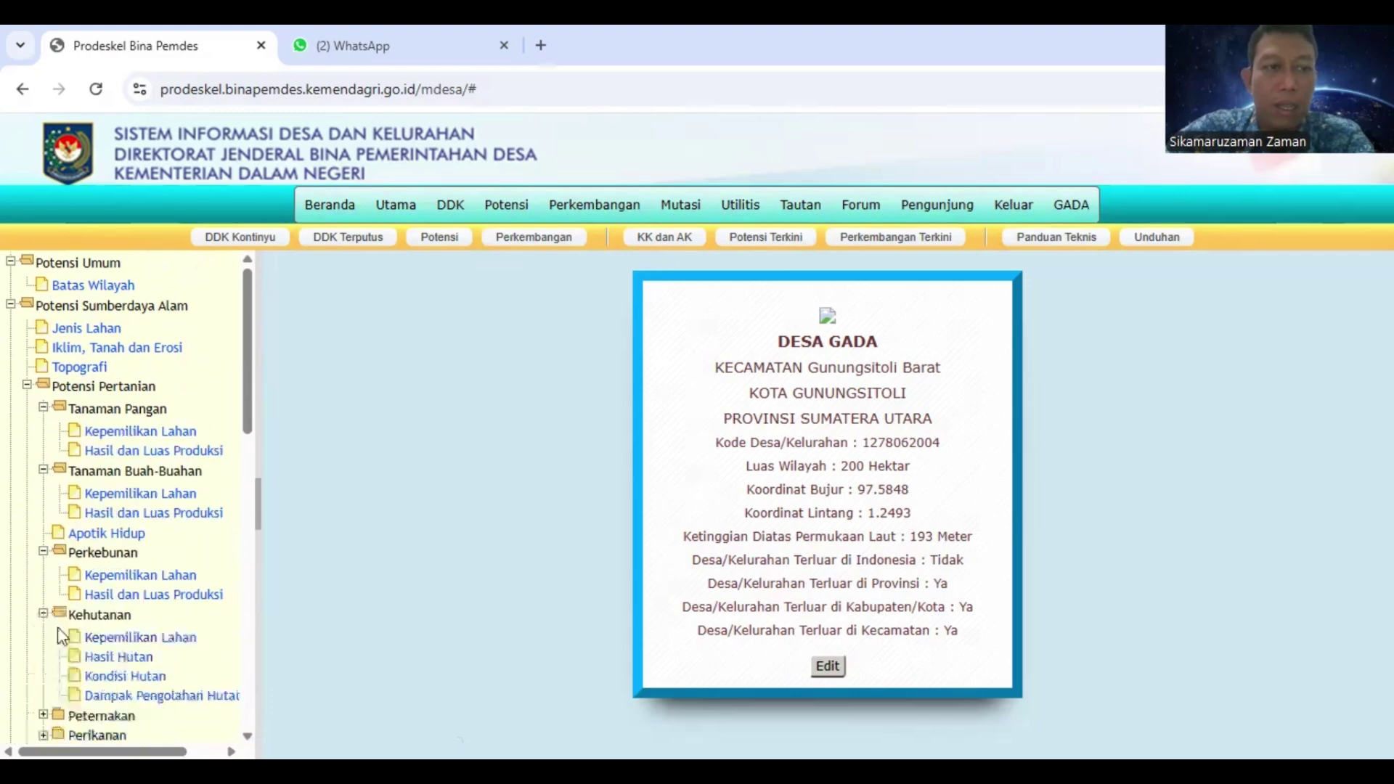
scroll(28, 398, "down", 7)
left_click(27, 263)
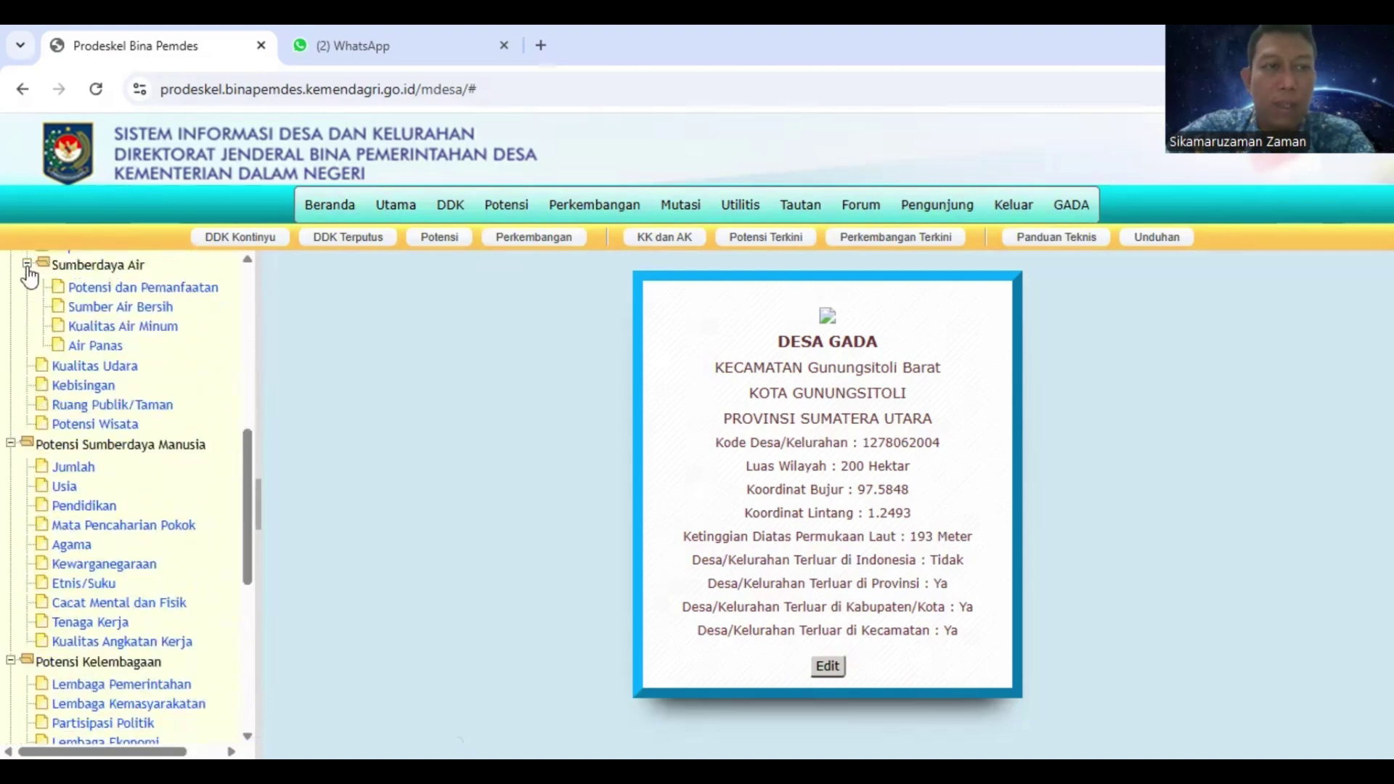
scroll(133, 433, "up", 10)
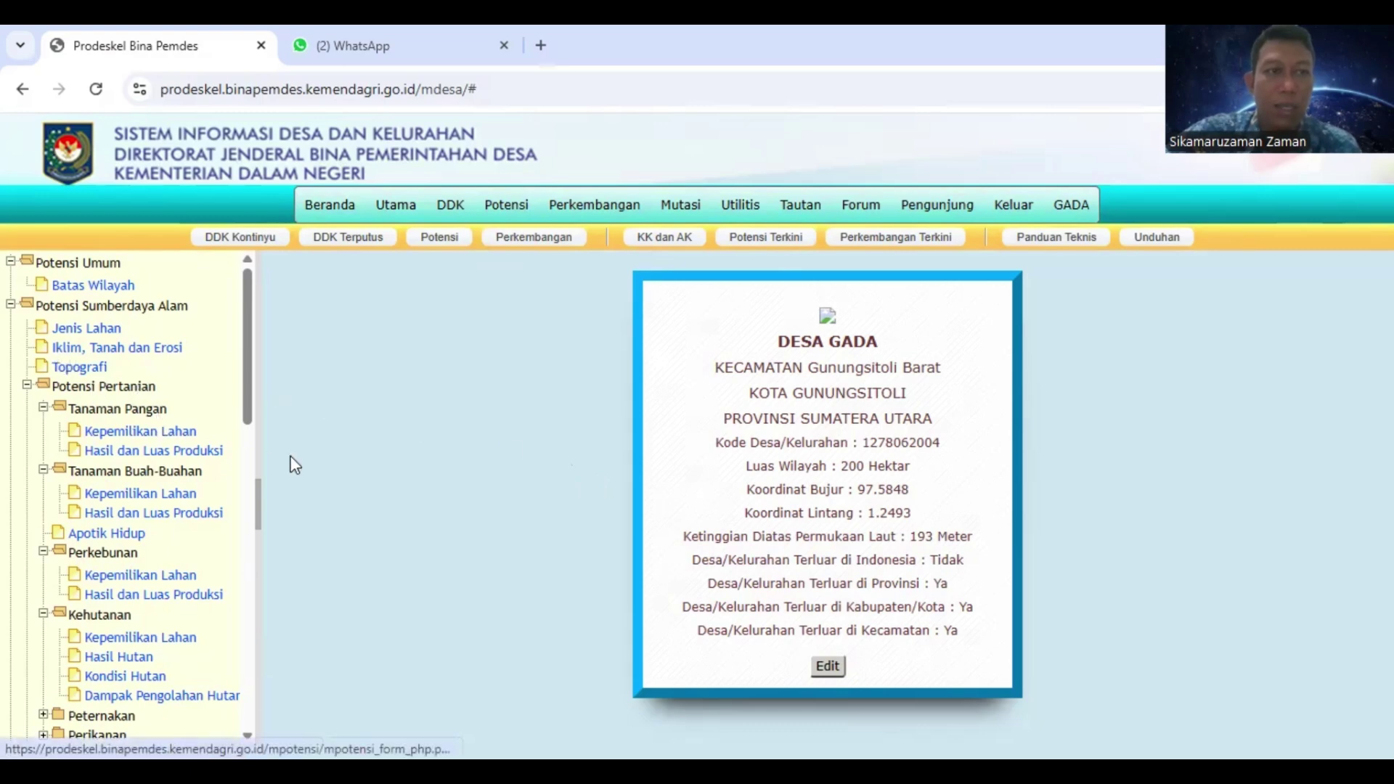
Start a new Batas Wilayah record and look over the blank form from Nama Pengisi down
left_click(113, 287)
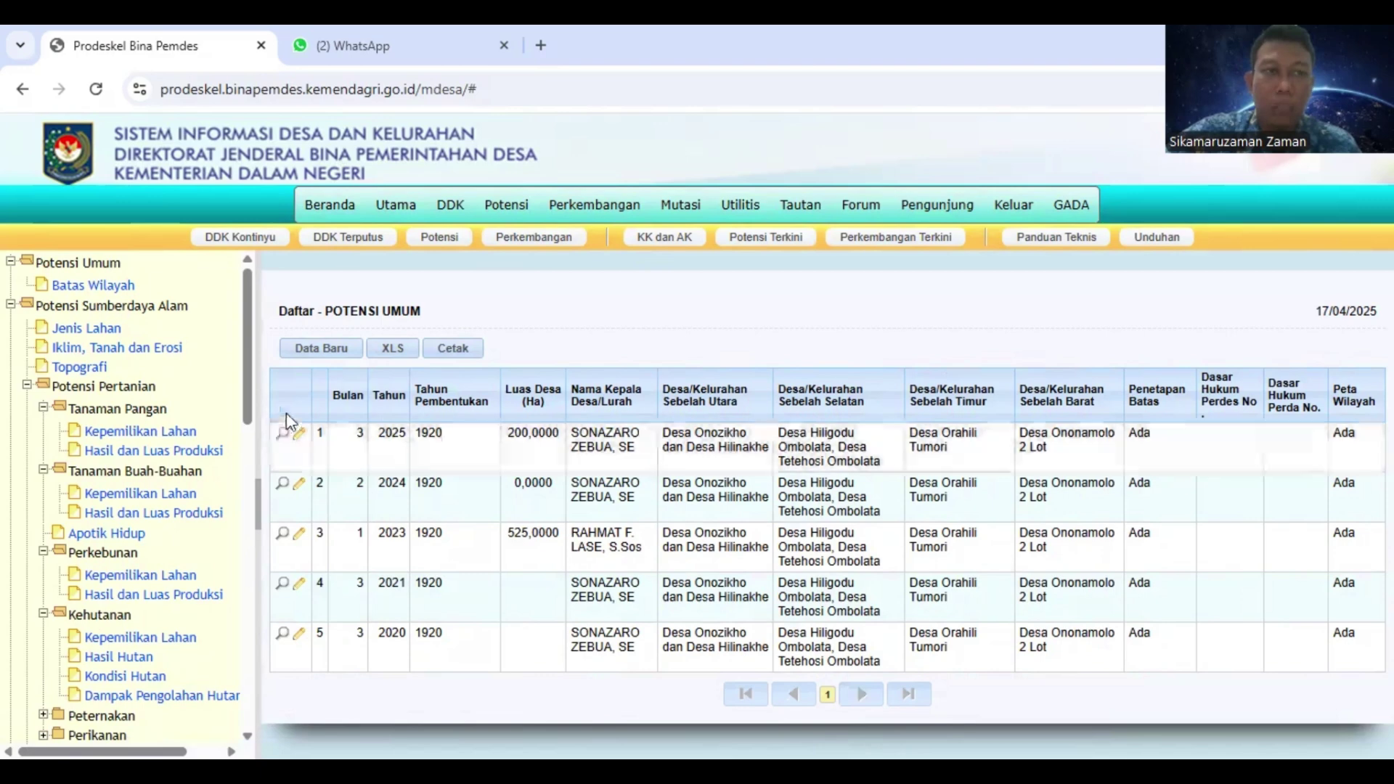
left_click(321, 349)
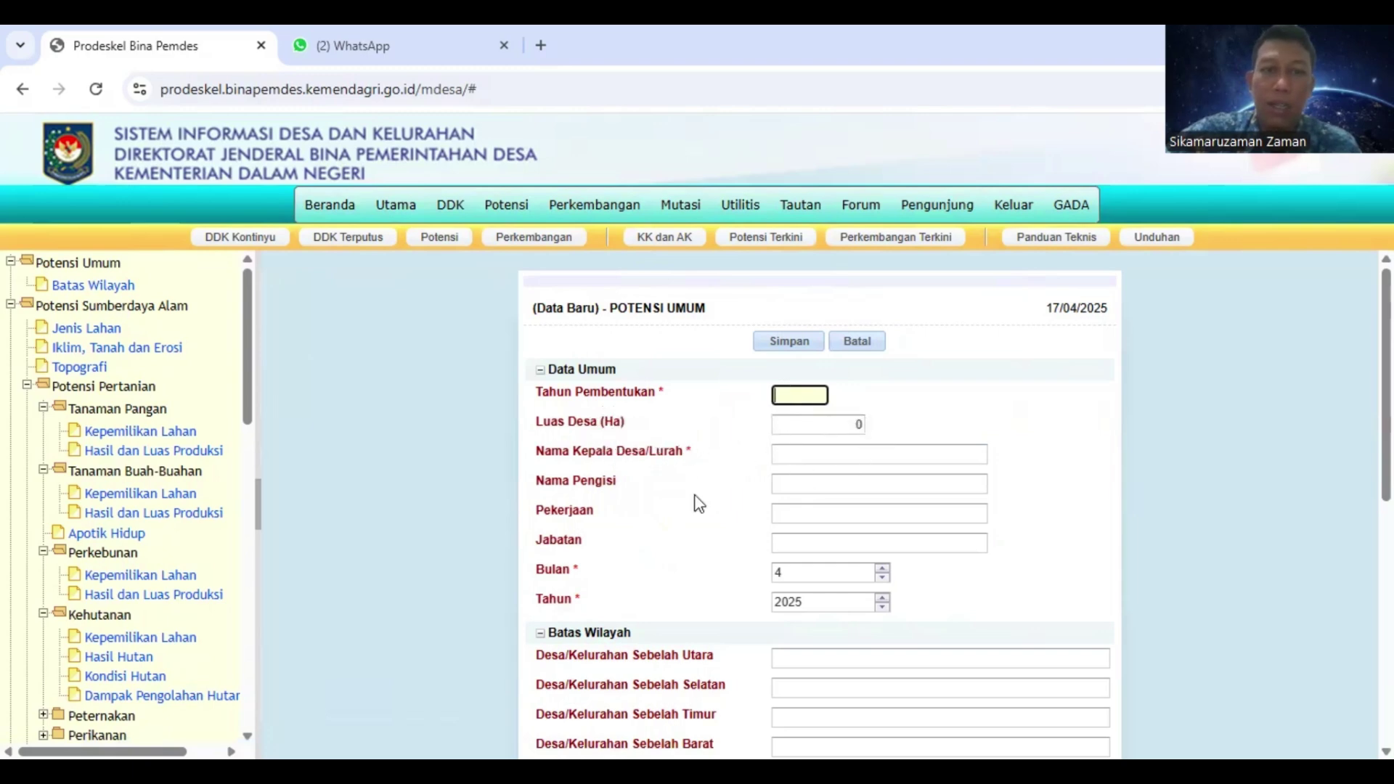
left_click(809, 483)
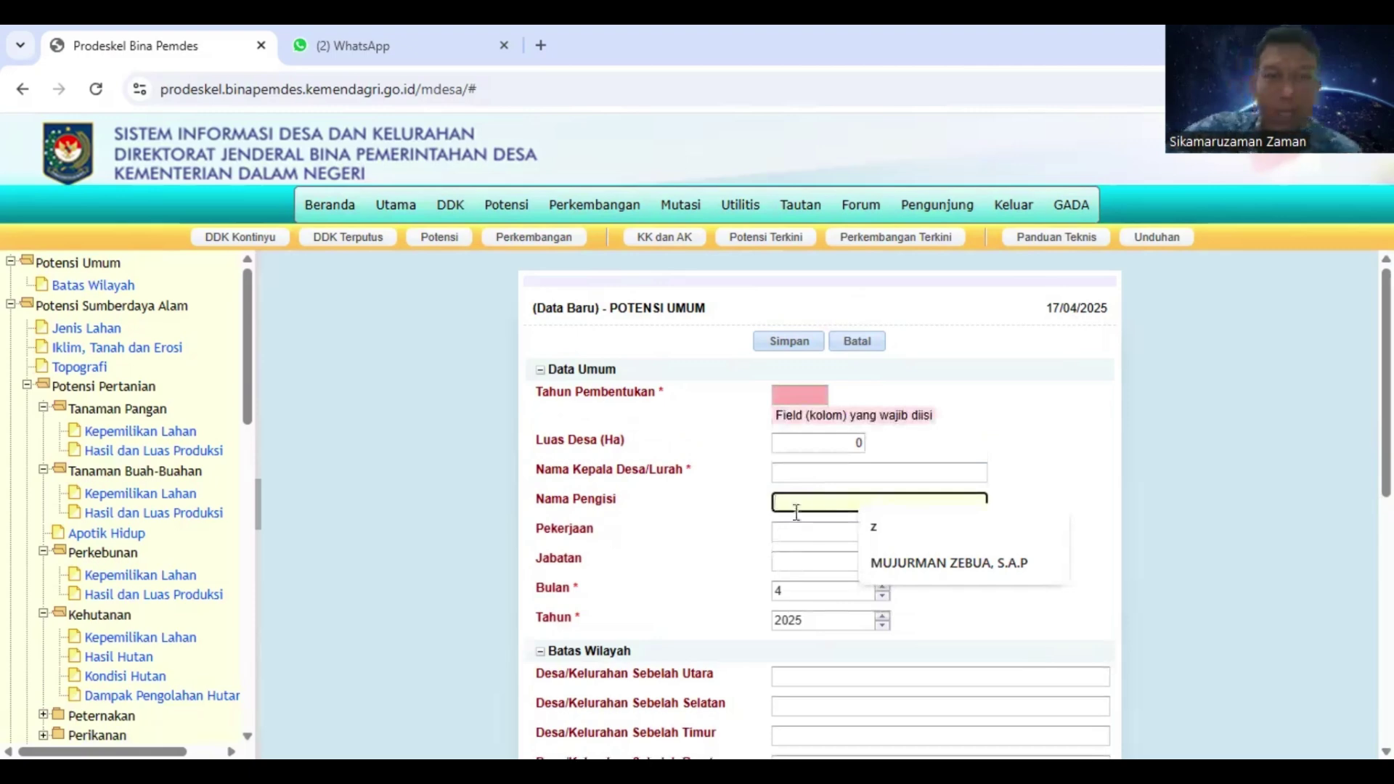
scroll(809, 553, "down", 1)
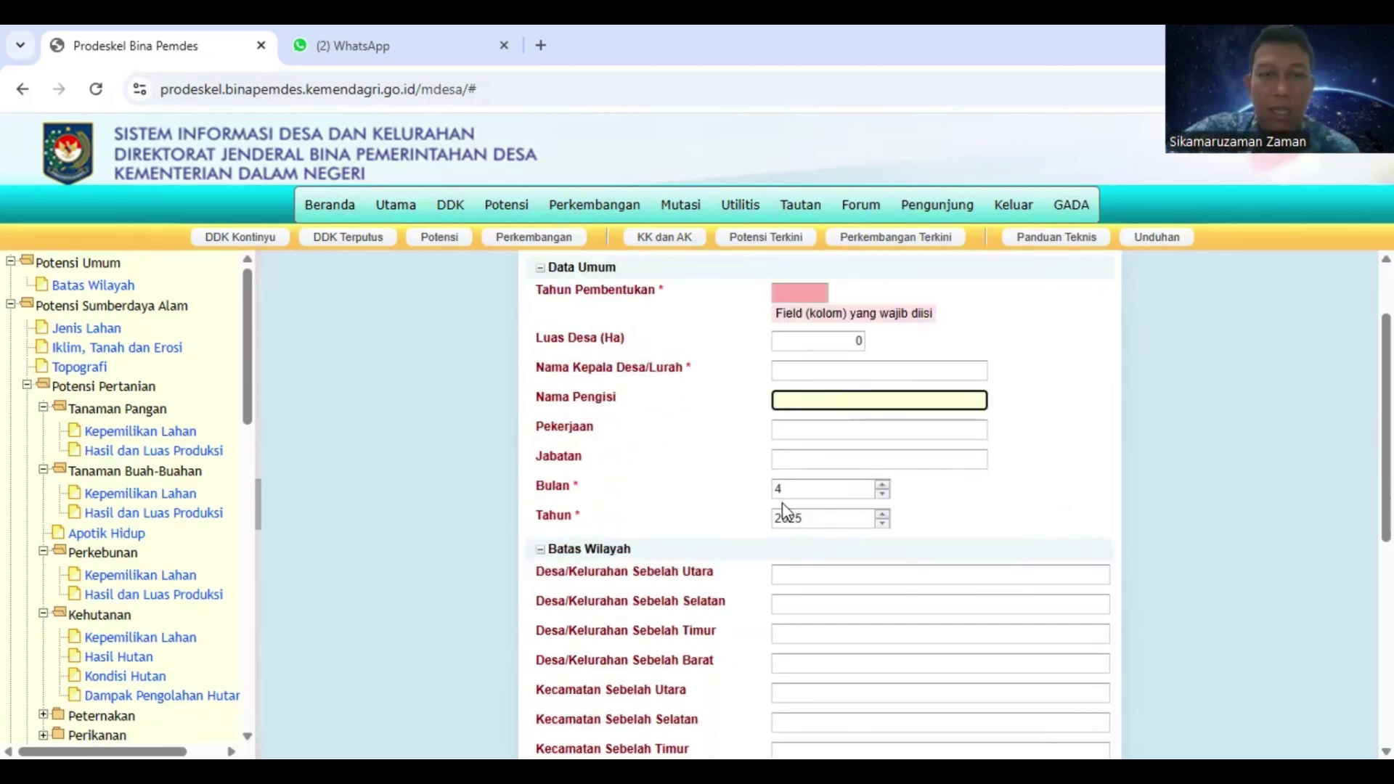
scroll(819, 436, "down", 1)
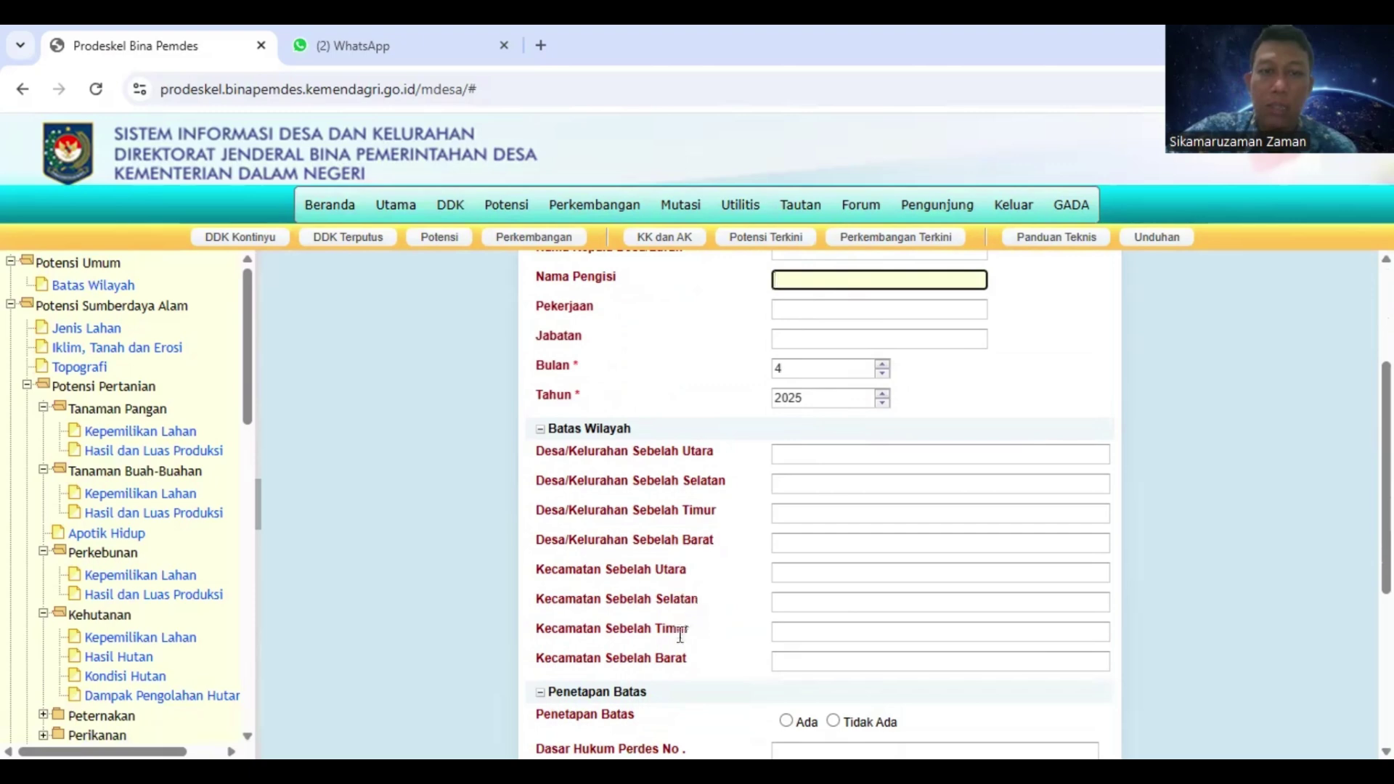
scroll(689, 639, "down", 4)
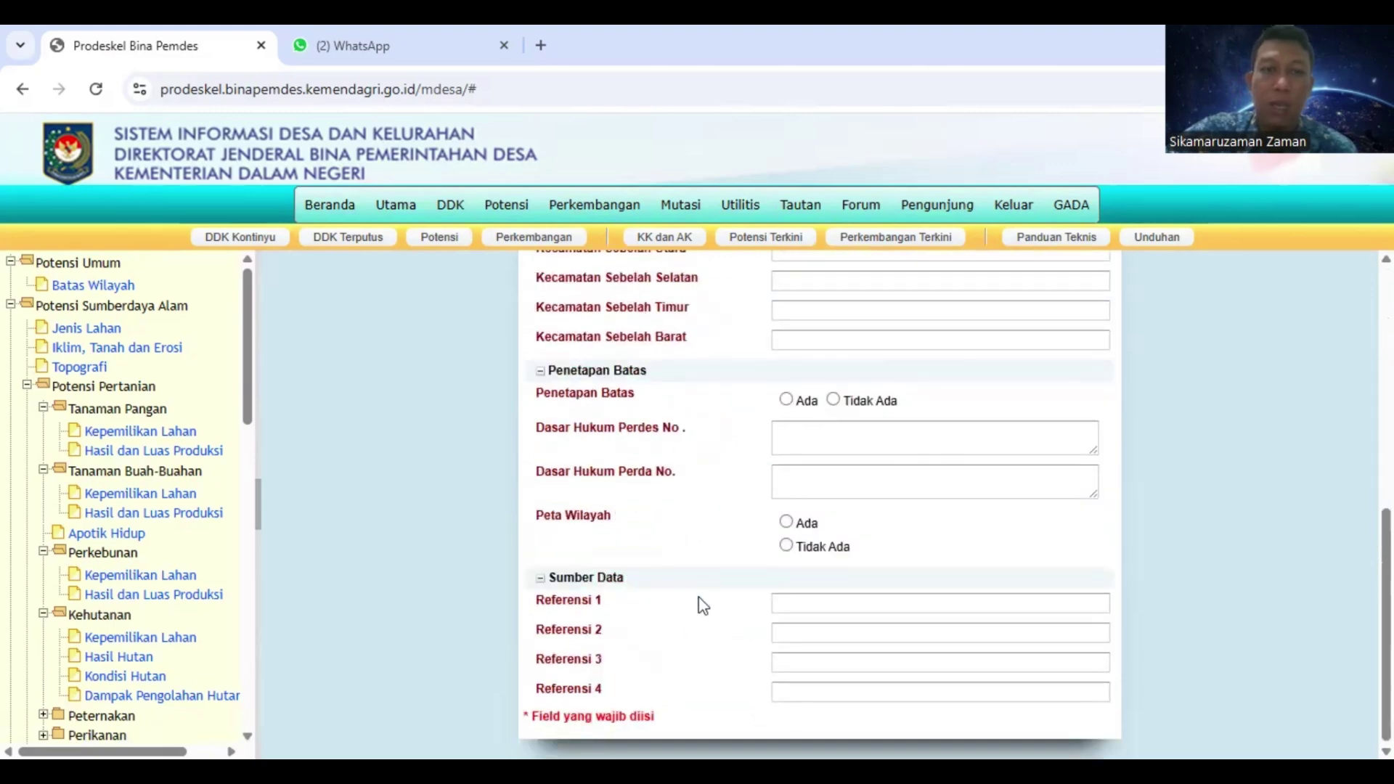
scroll(679, 550, "up", 7)
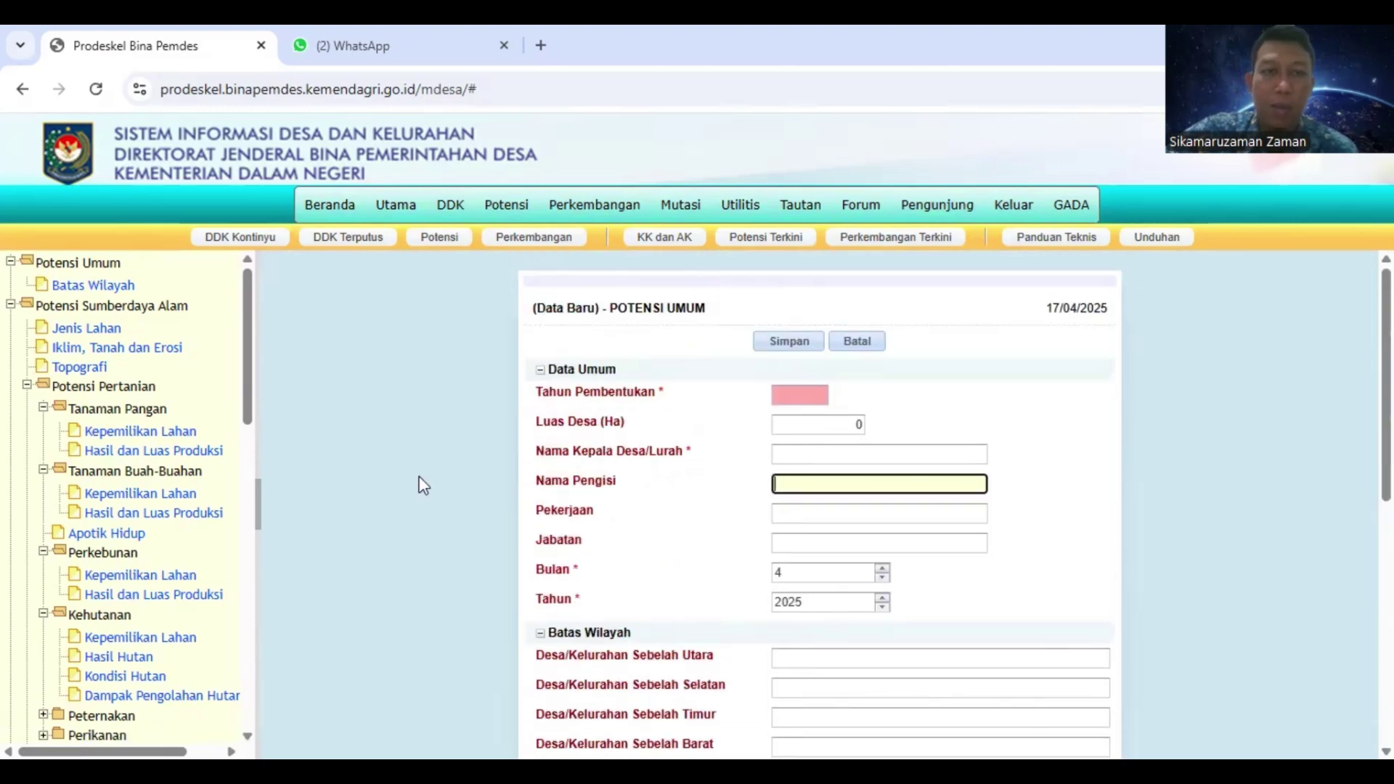
Leave the form and open the Lembaga Pemerintahan list under Potensi Kelembagaan
left_click(113, 287)
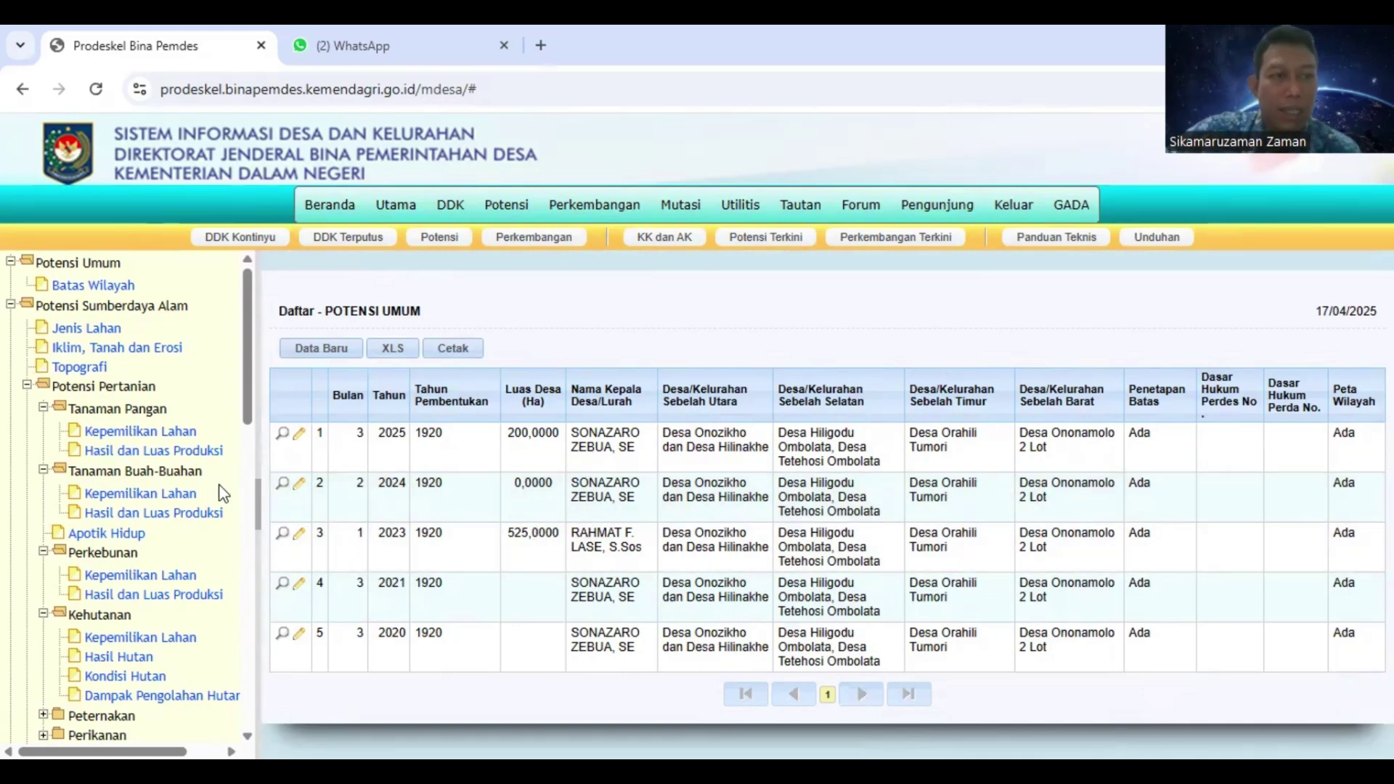
mouse_move(247, 383)
left_mouse_down()
mouse_move(247, 467)
mouse_move(263, 267)
left_mouse_up()
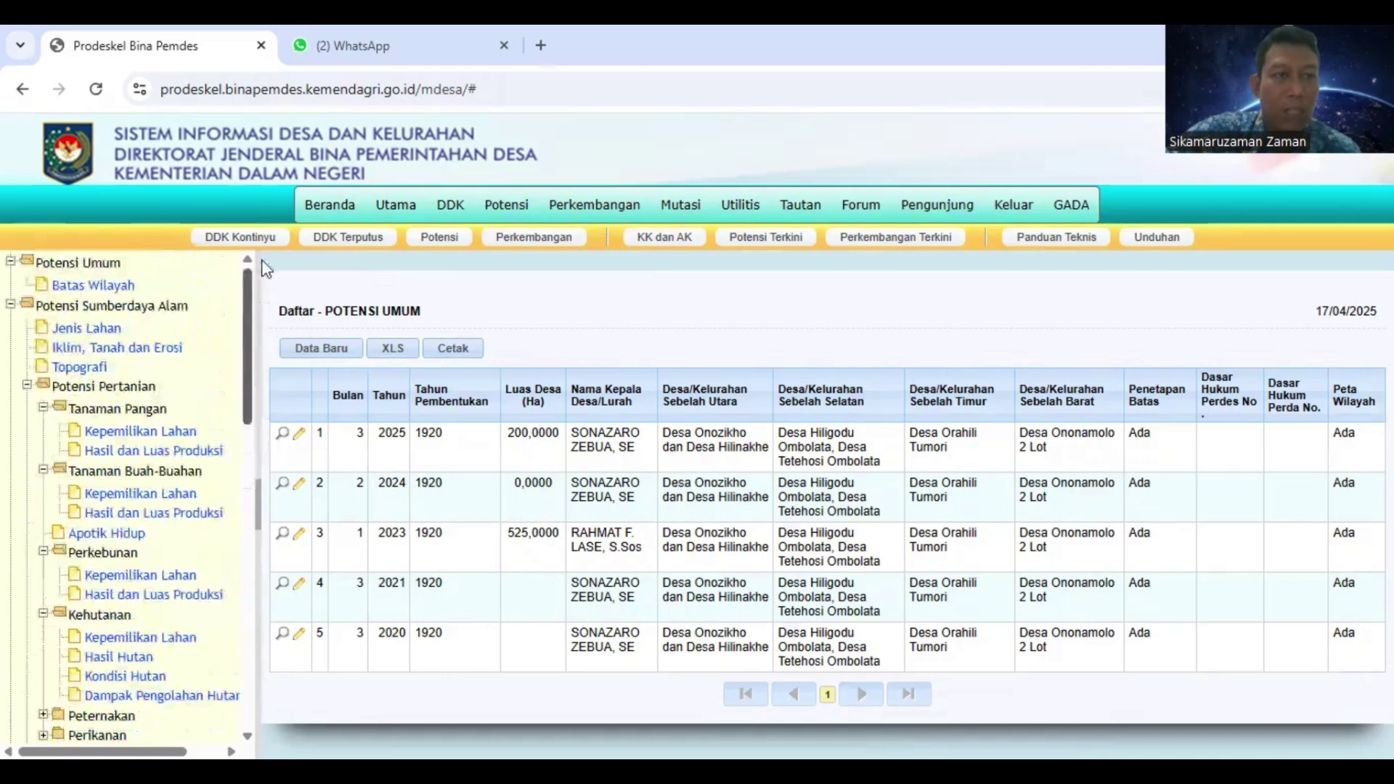
left_click_drag(247, 376, 240, 685)
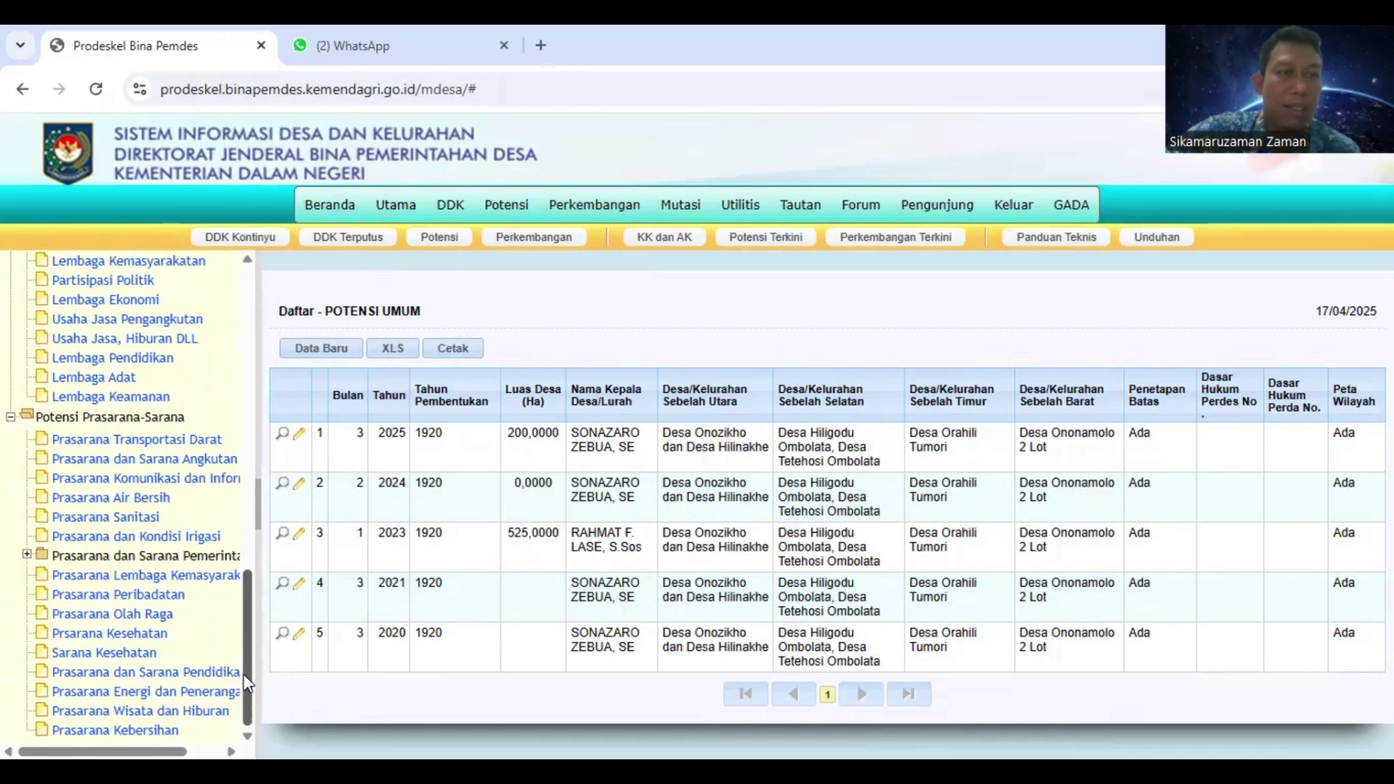
scroll(193, 534, "up", 3)
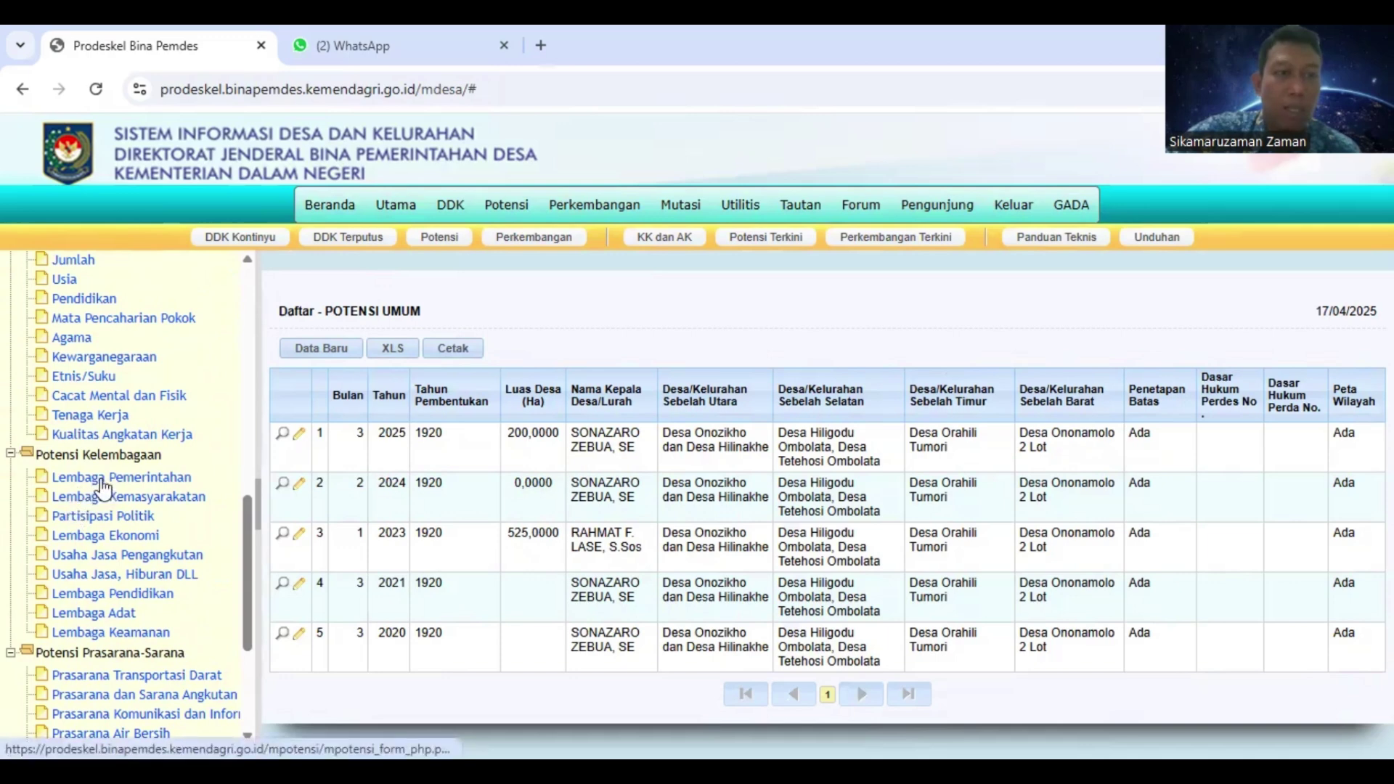
left_click(105, 485)
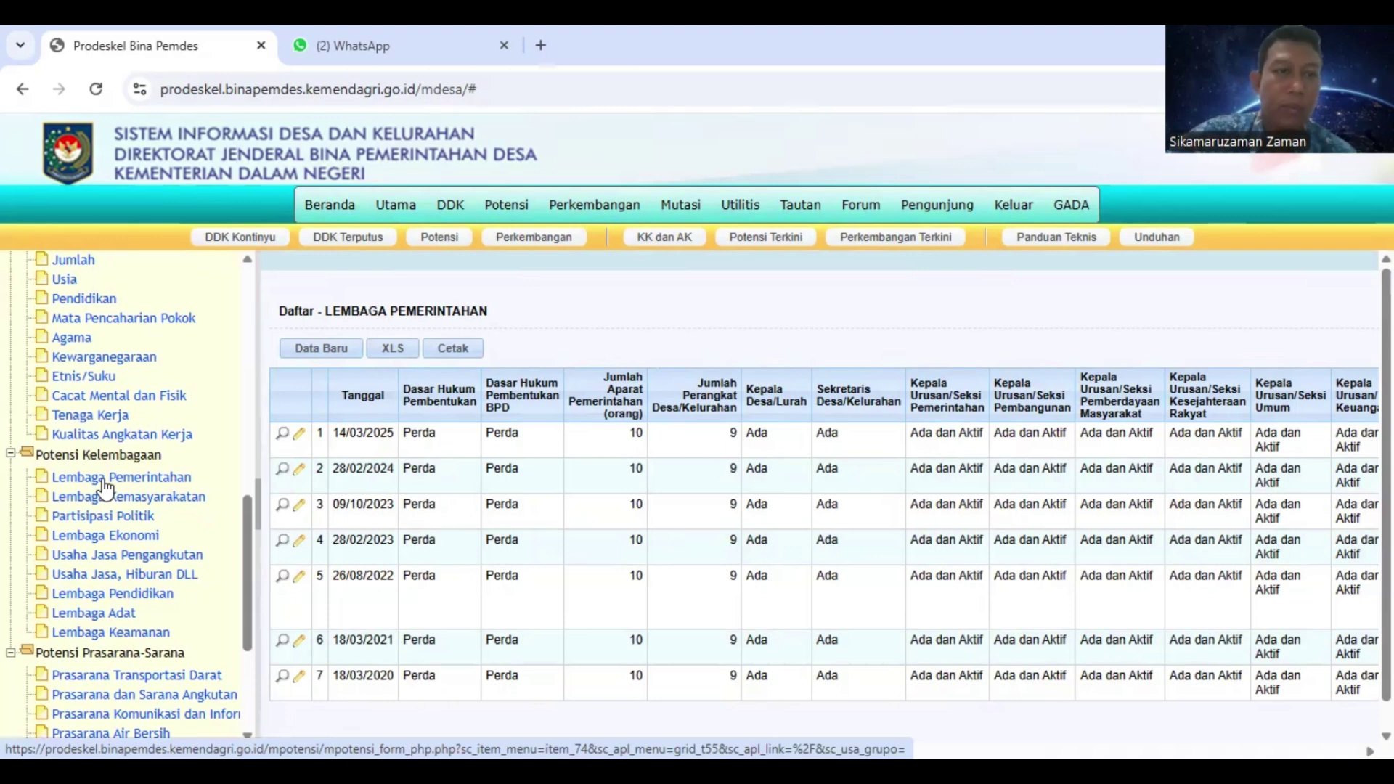
Start a new Lembaga Pemerintahan record and check the Jumlah Aparat Pemerintahan and Jumlah Perangkat Desa/Kelurahan fields
left_click(342, 350)
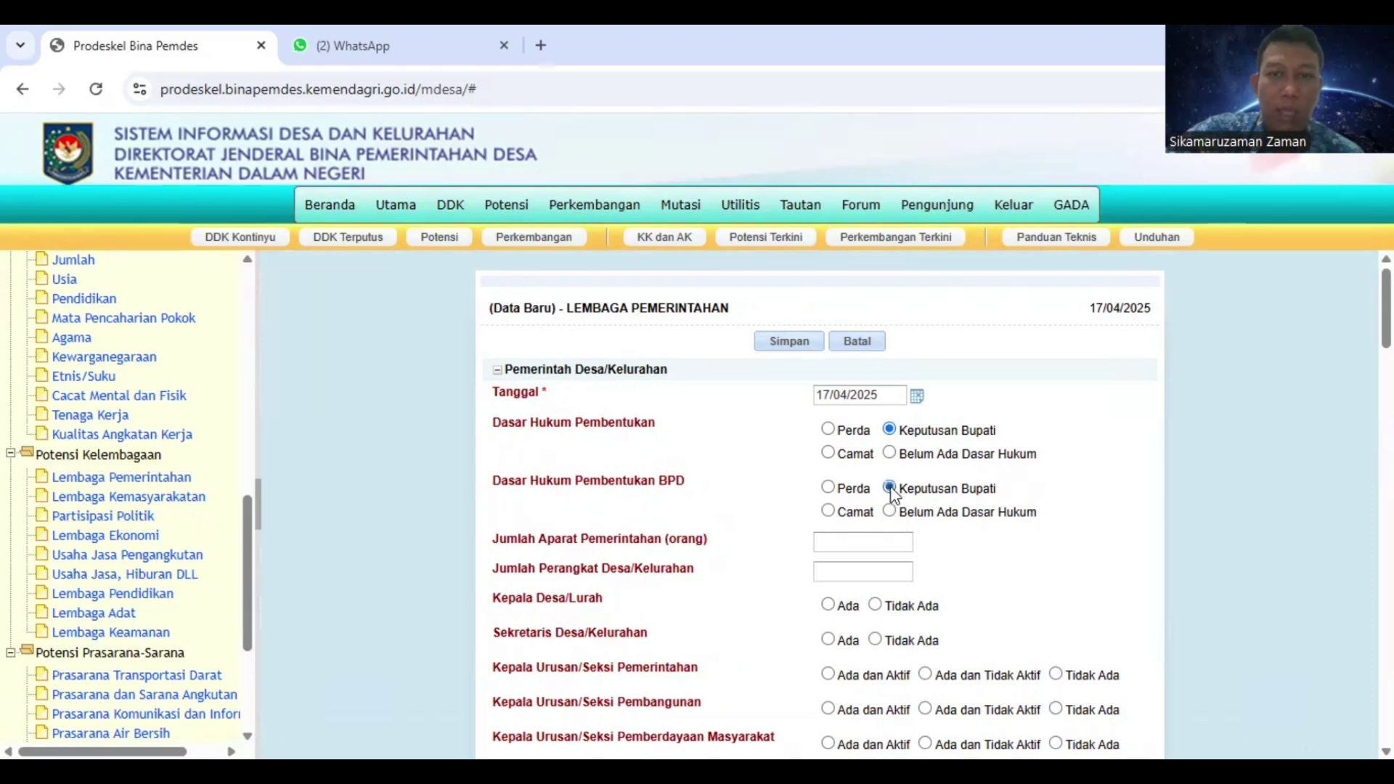
scroll(696, 482, "down", 1)
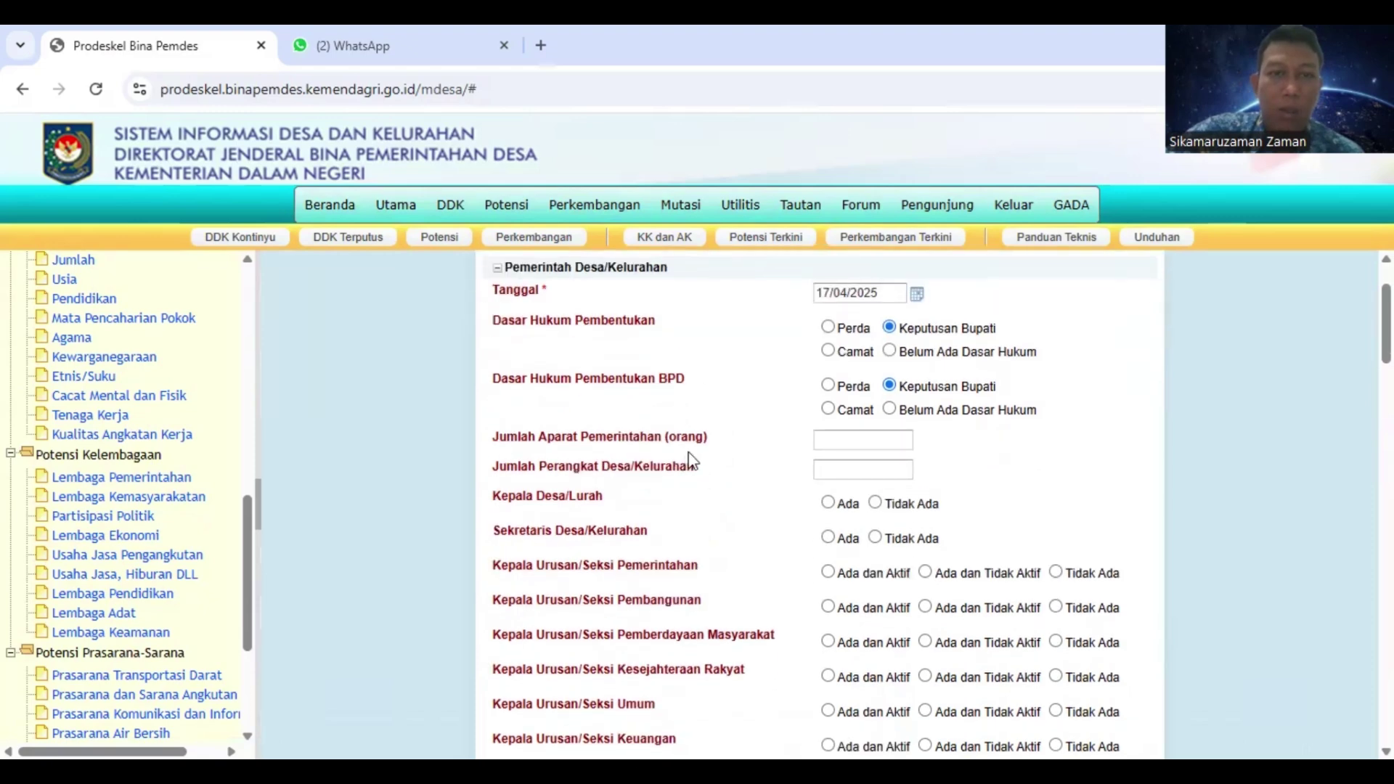
left_click(837, 445)
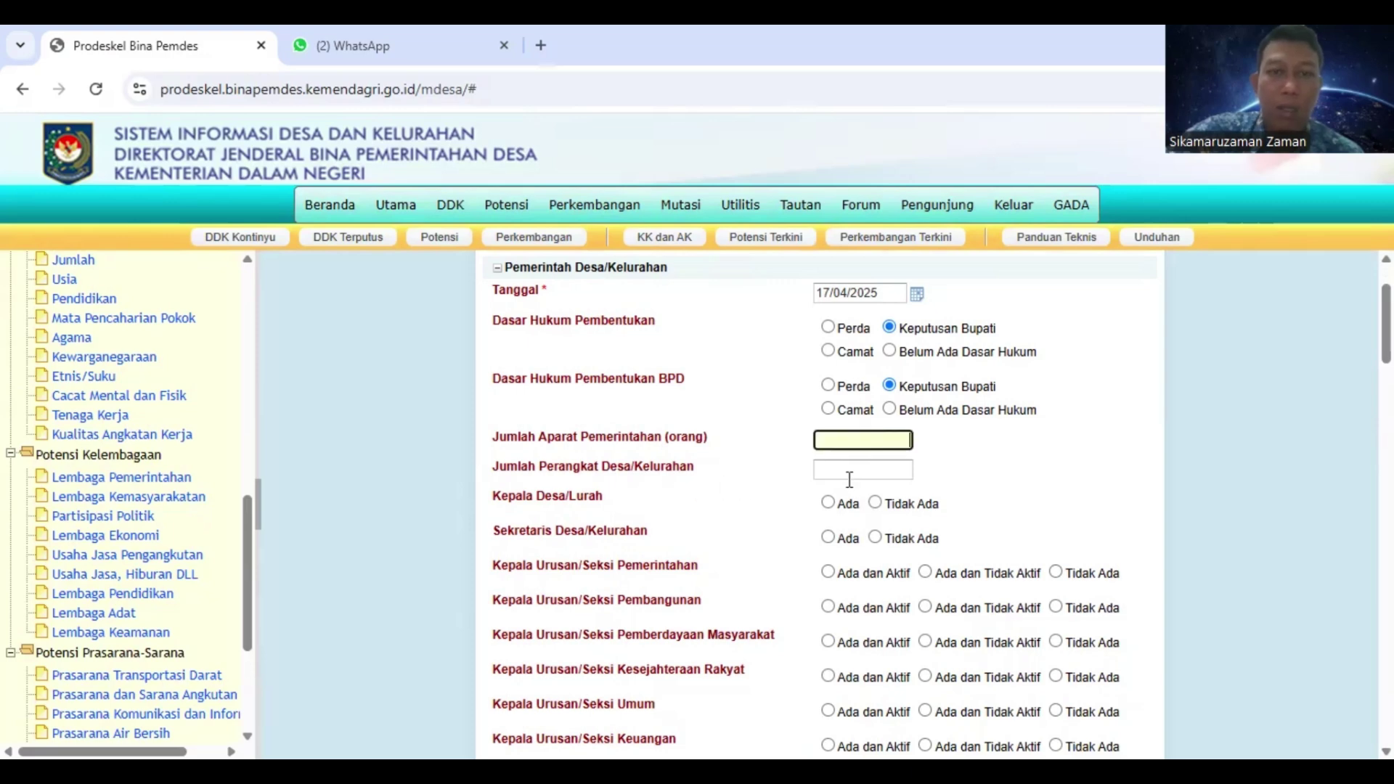
left_click(848, 474)
scroll(848, 478, "down", 1)
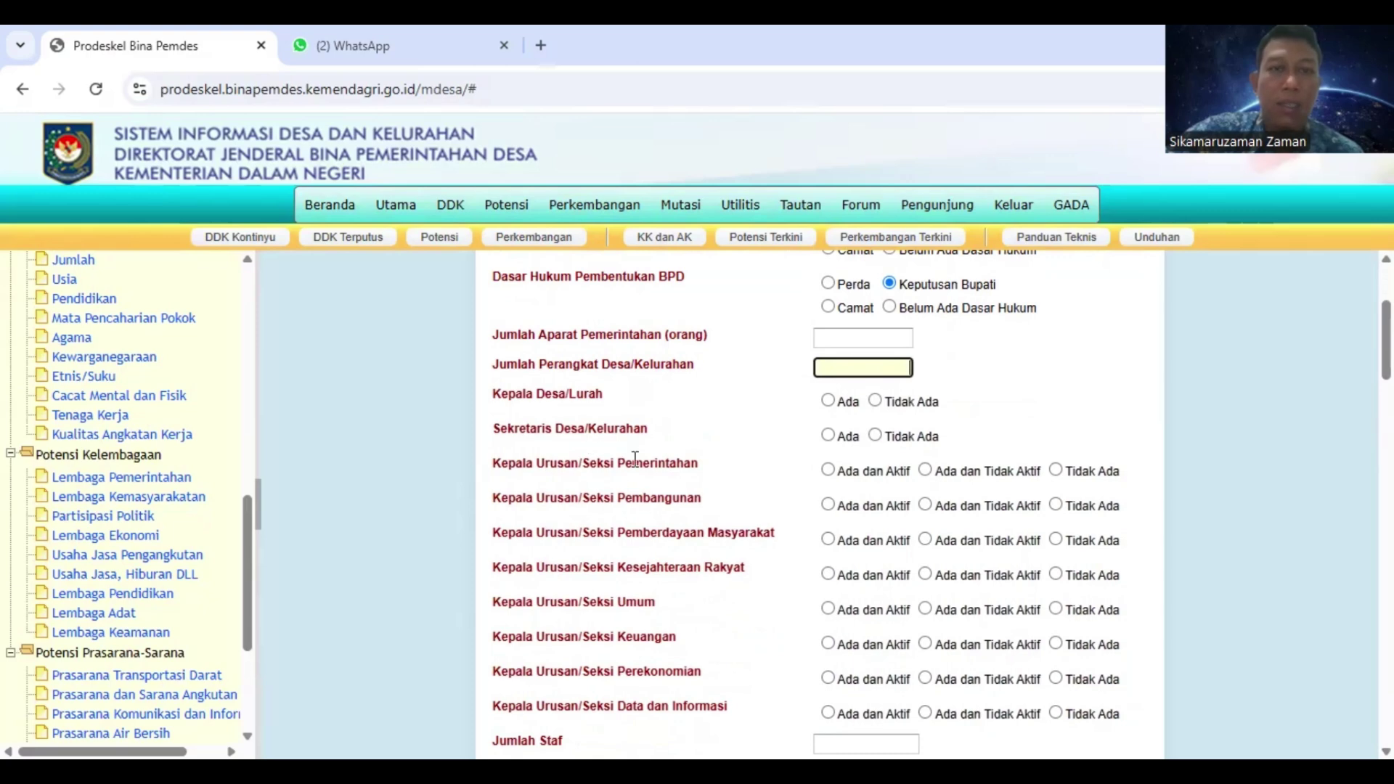
scroll(664, 498, "down", 5)
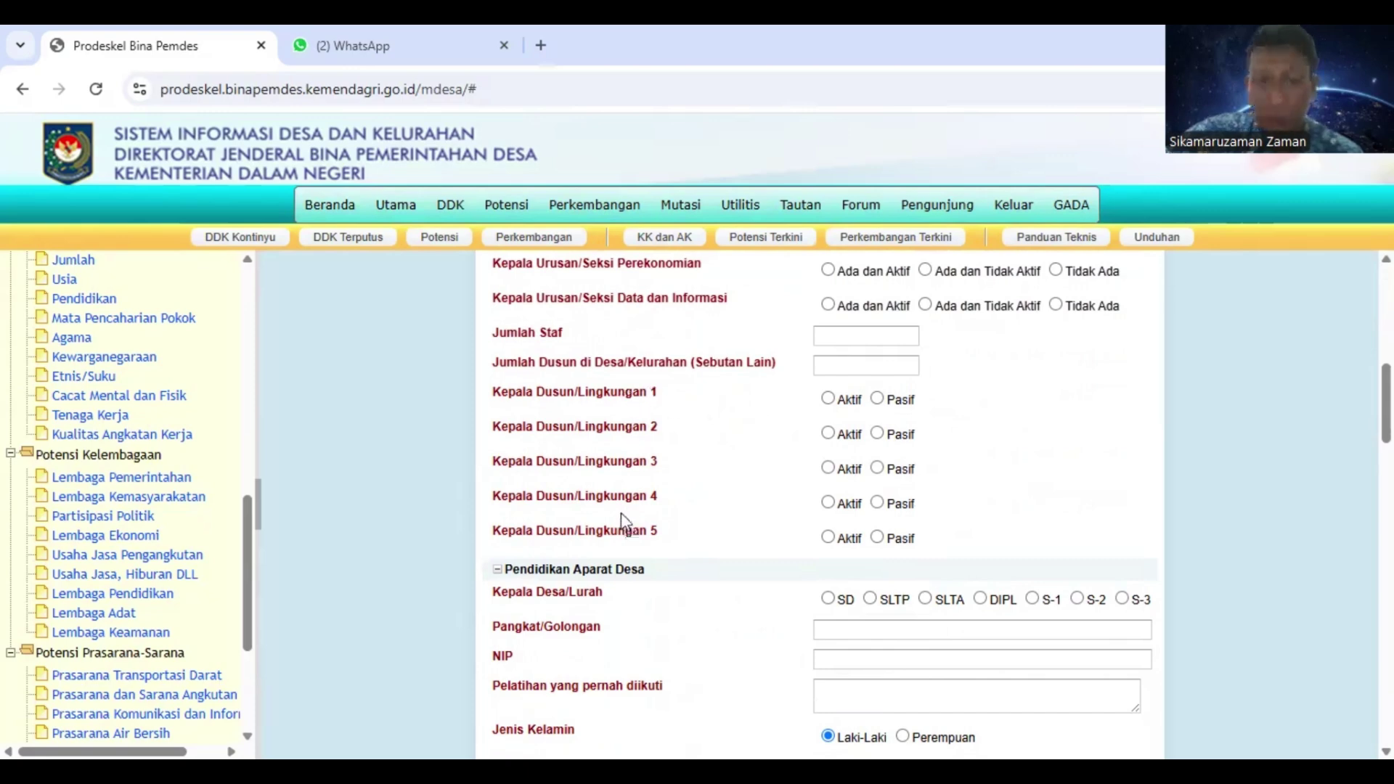
scroll(621, 511, "down", 3)
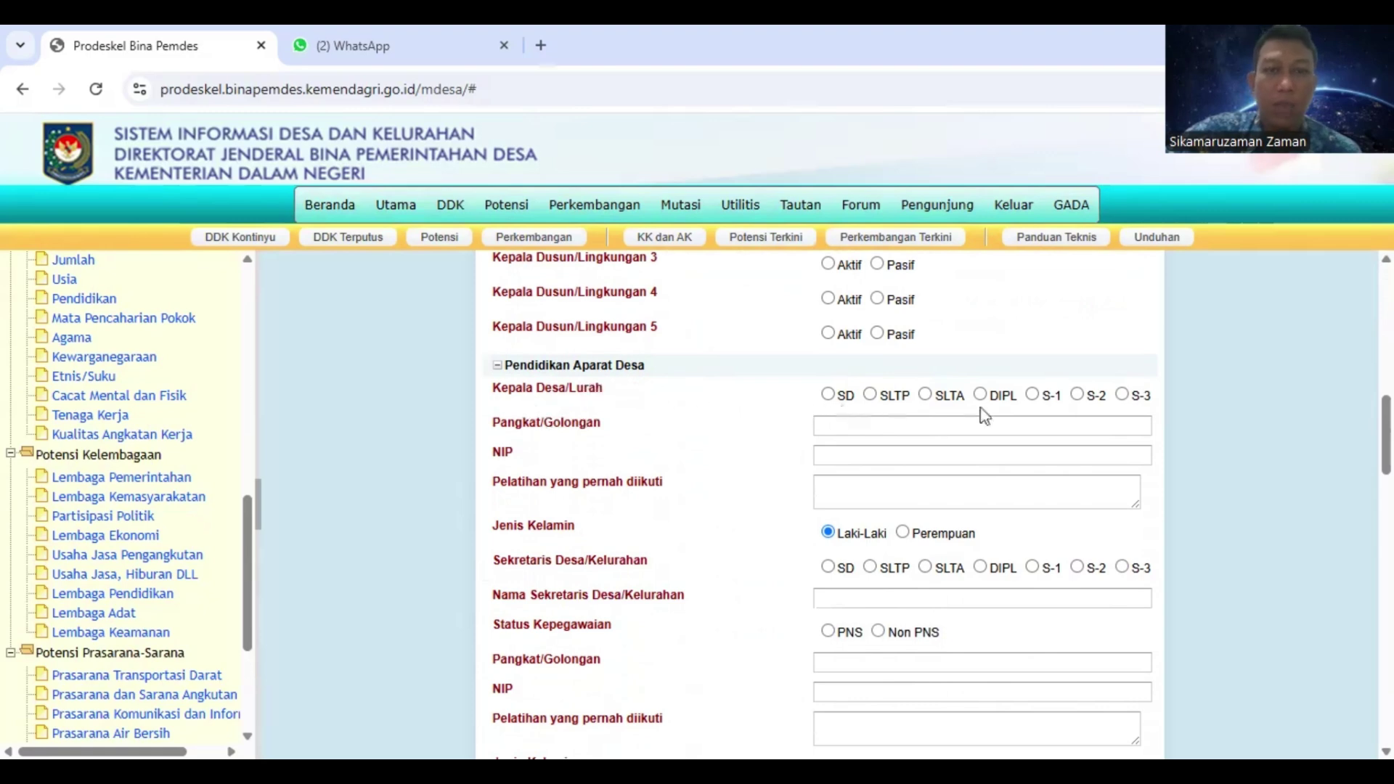
scroll(946, 465, "down", 3)
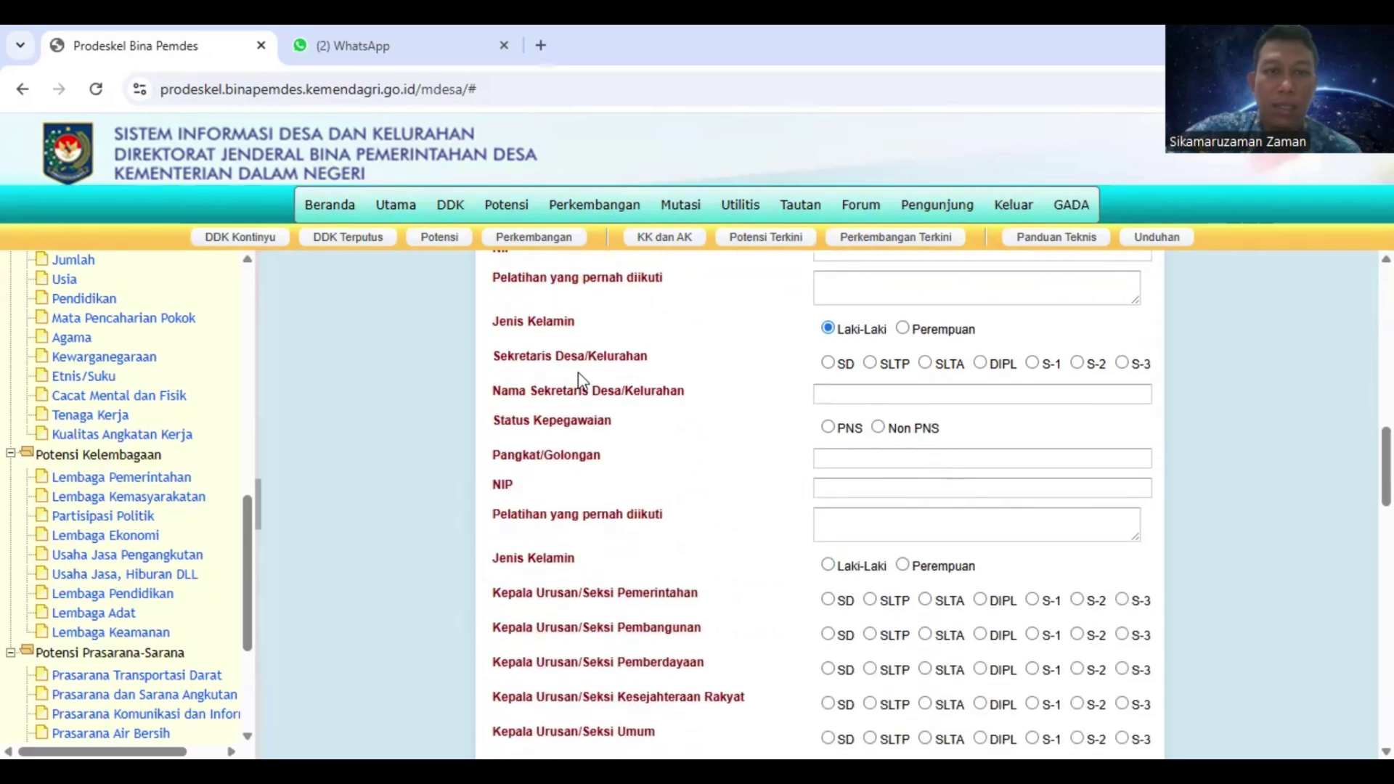
scroll(581, 380, "down", 3)
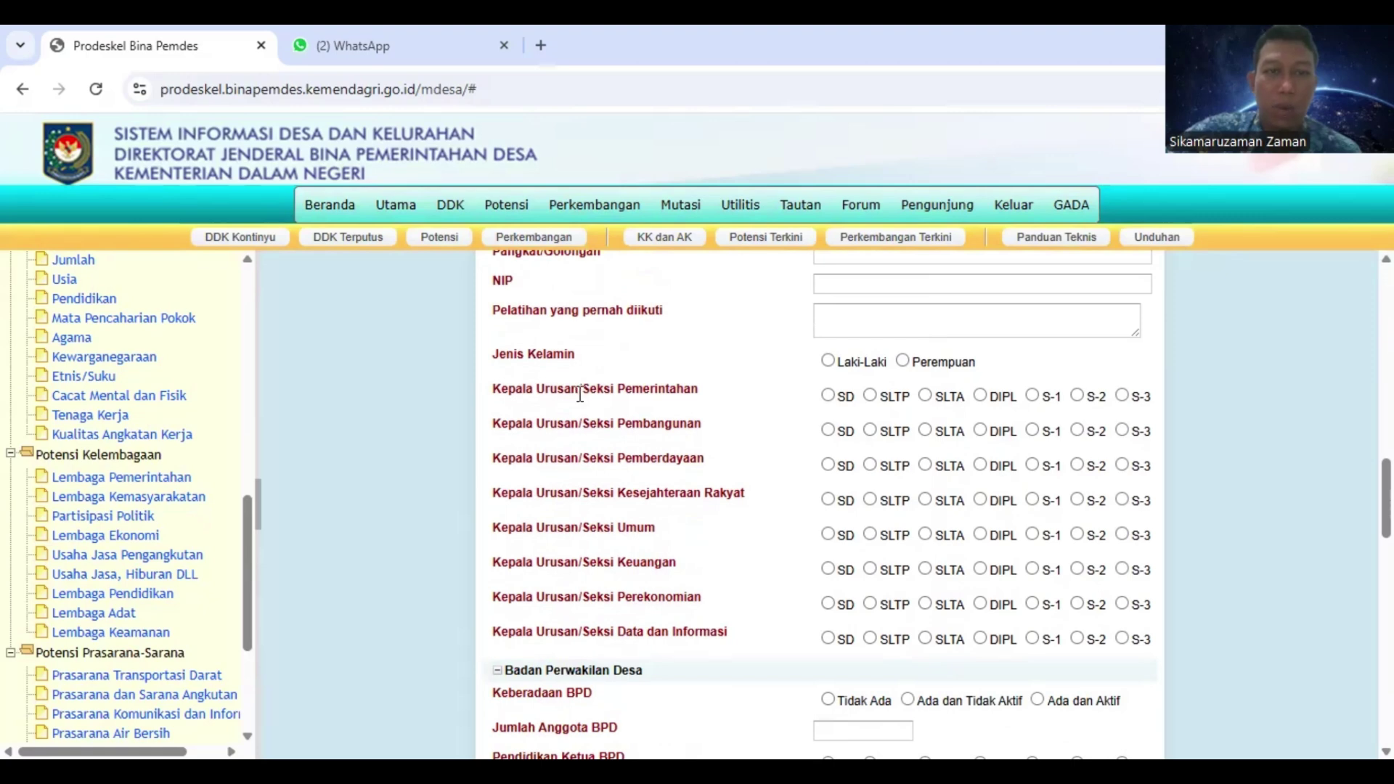
scroll(587, 430, "down", 3)
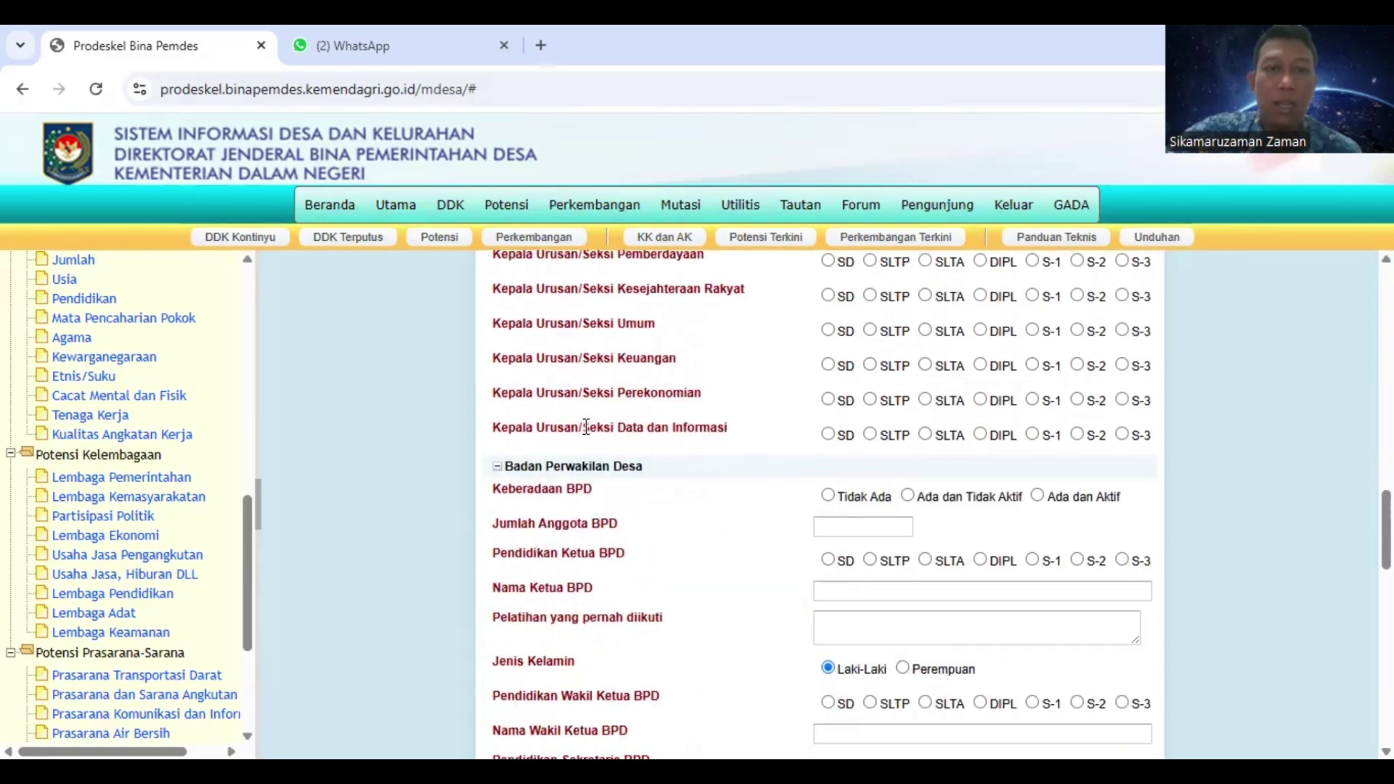
scroll(586, 427, "down", 4)
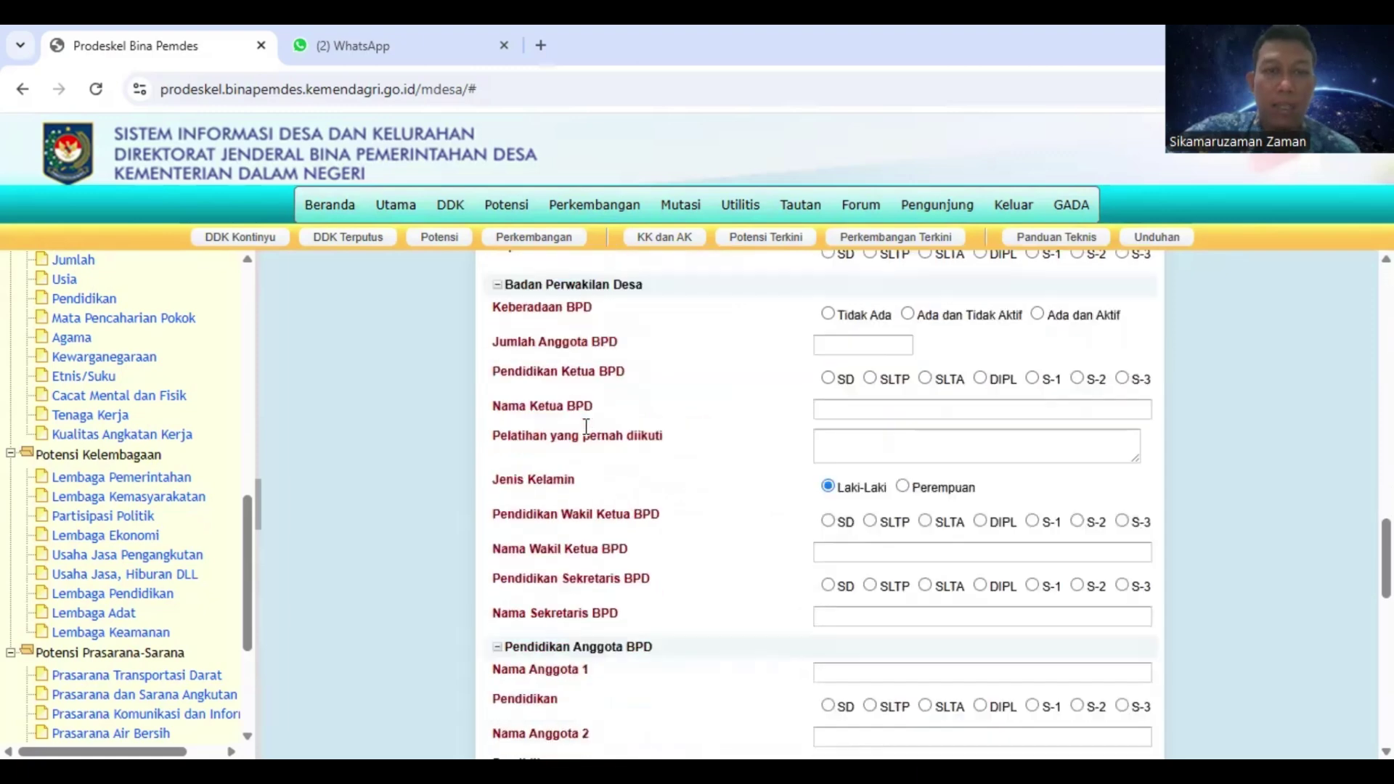
scroll(588, 425, "up", 3)
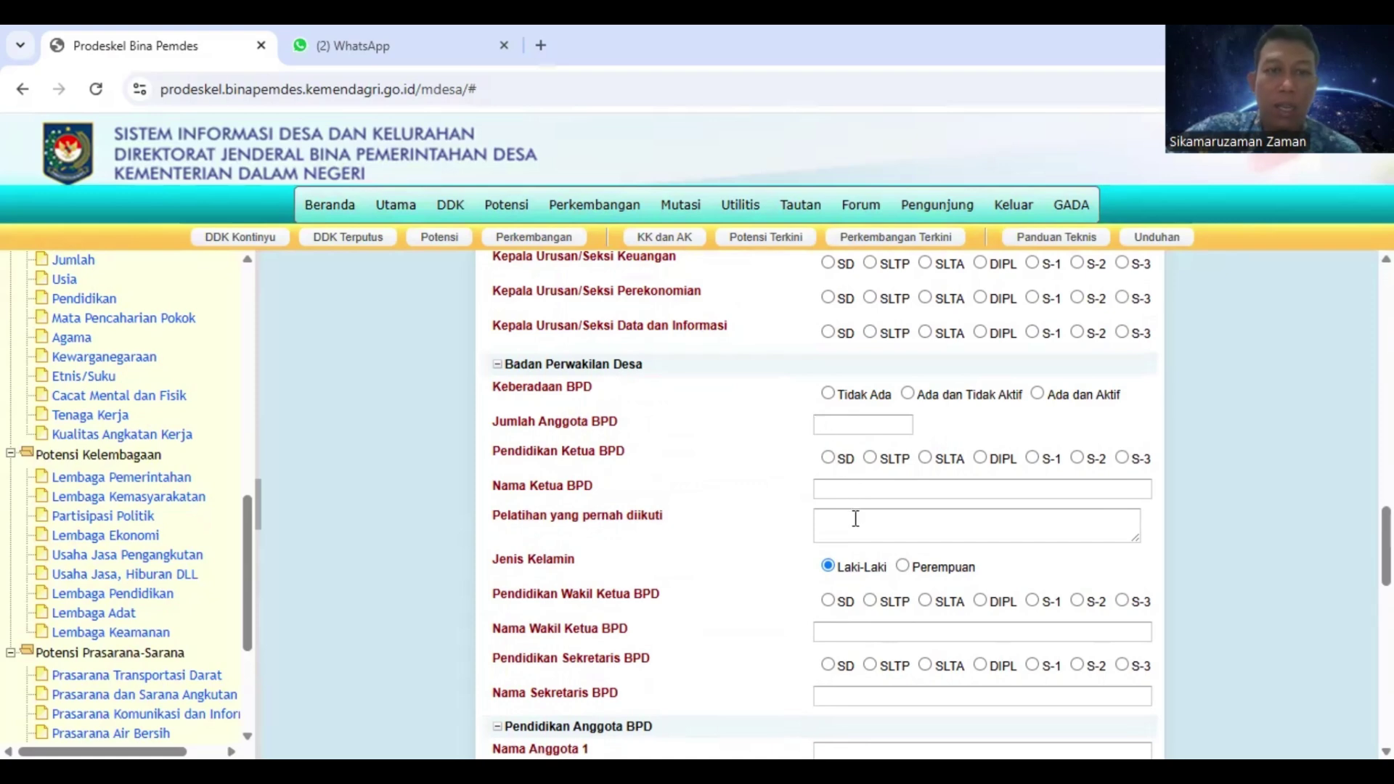
scroll(846, 505, "down", 1)
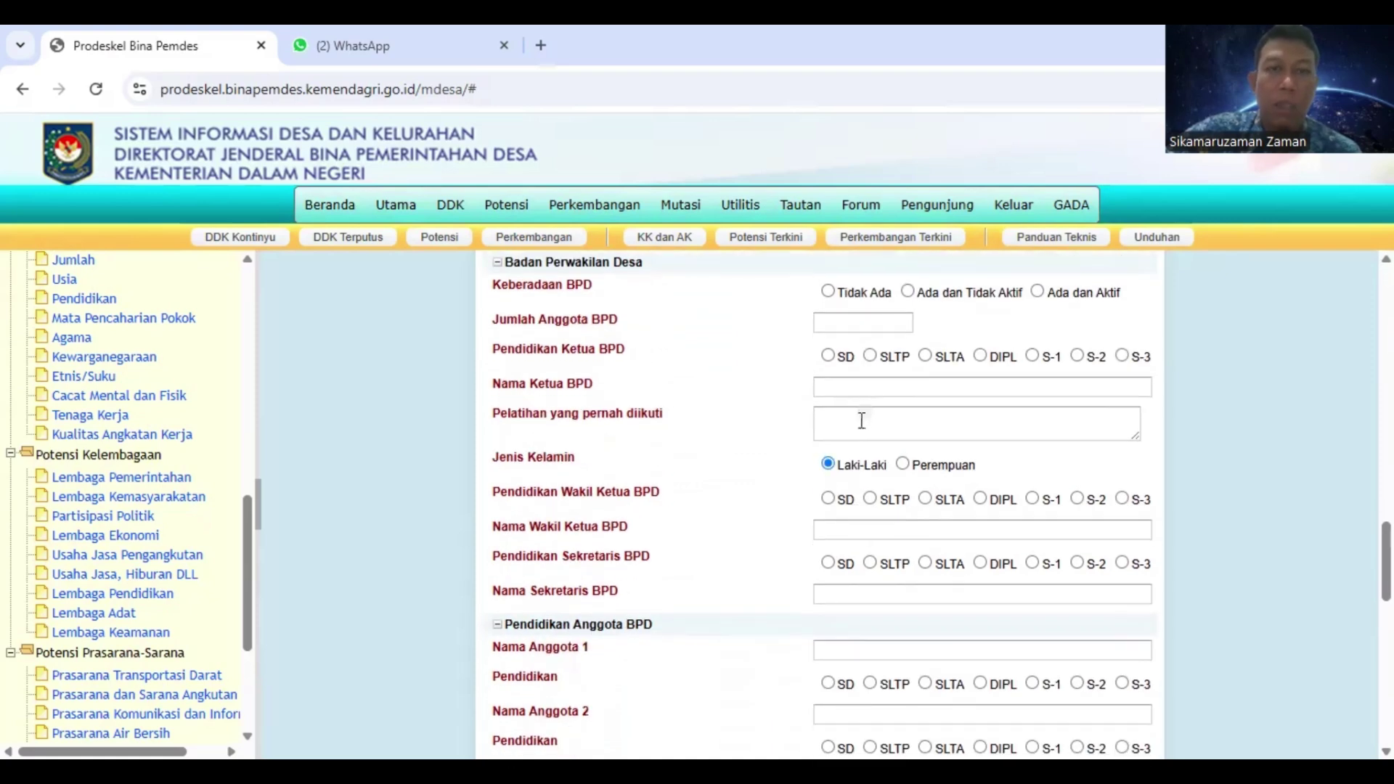
scroll(843, 459, "down", 2)
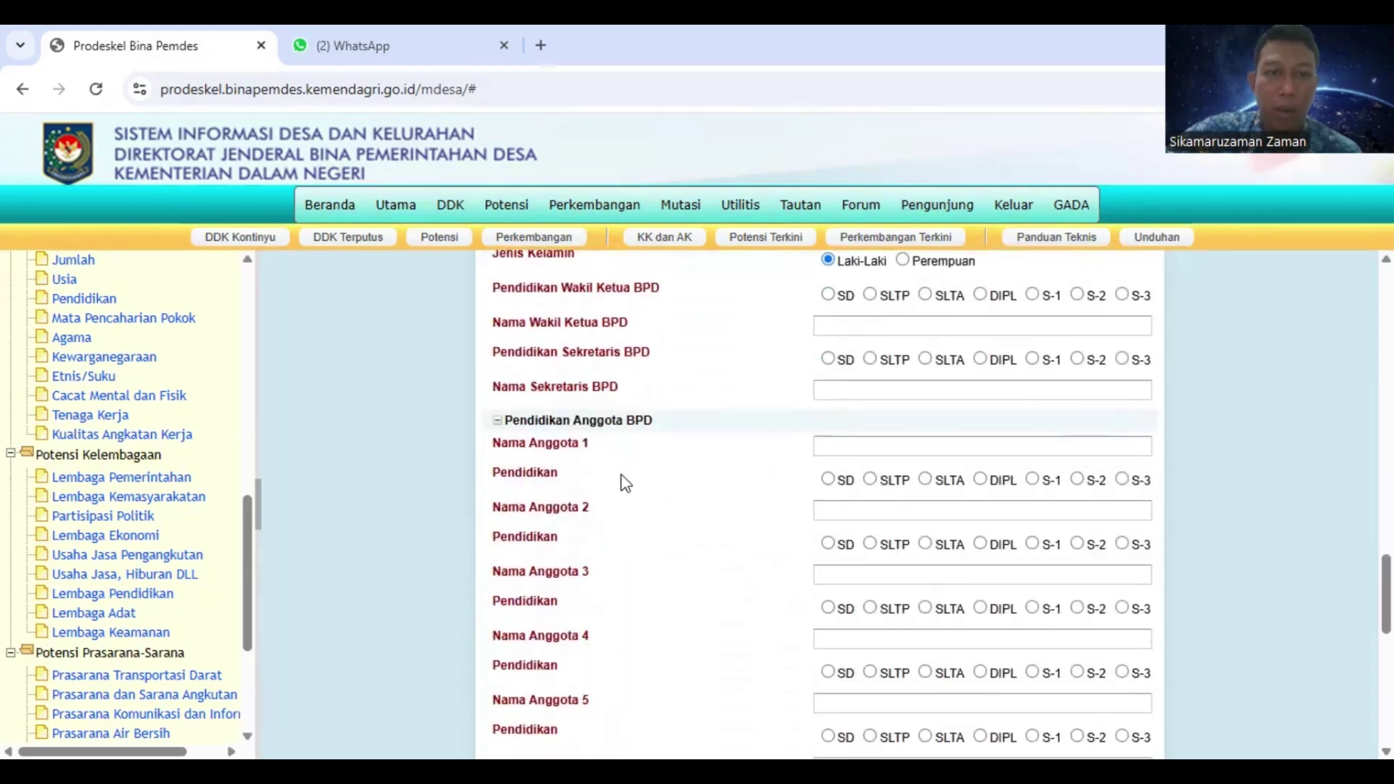
scroll(639, 472, "down", 2)
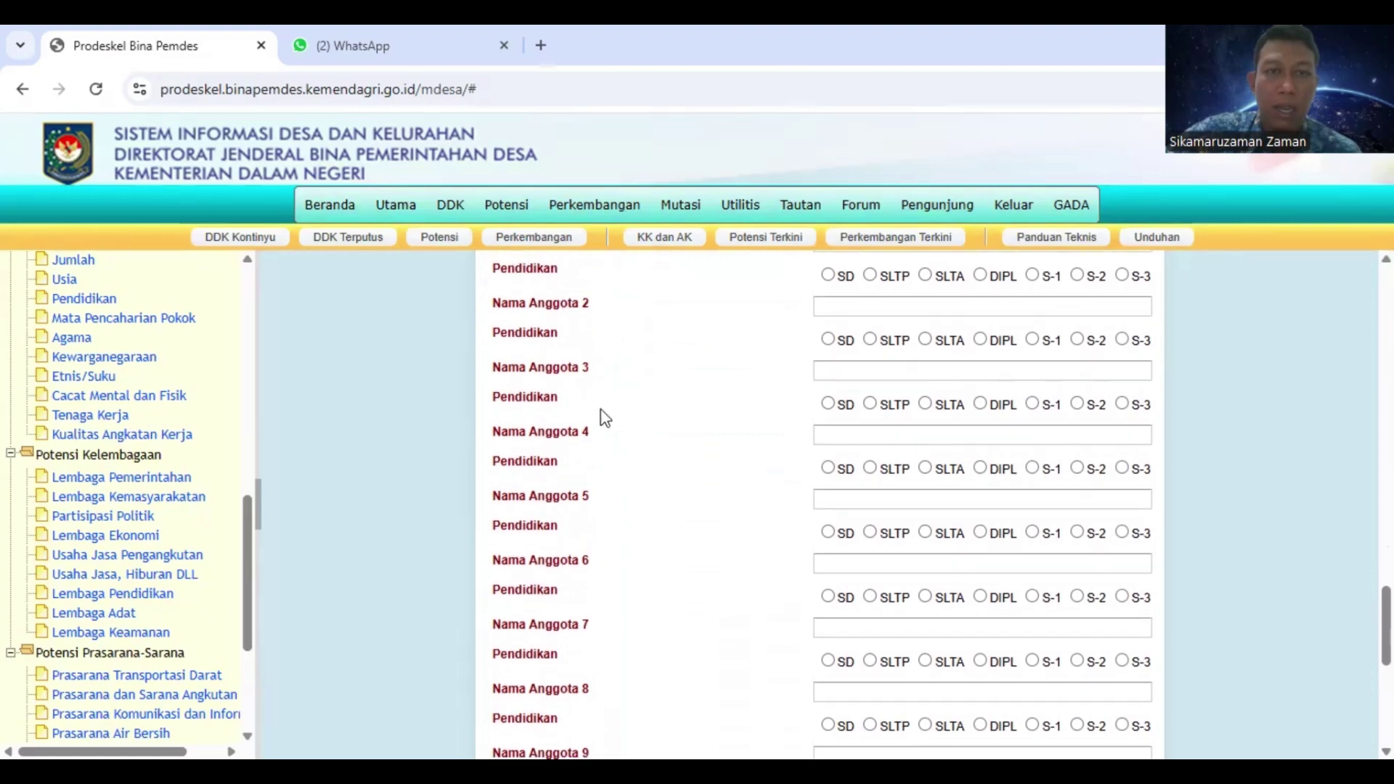
scroll(683, 435, "down", 5)
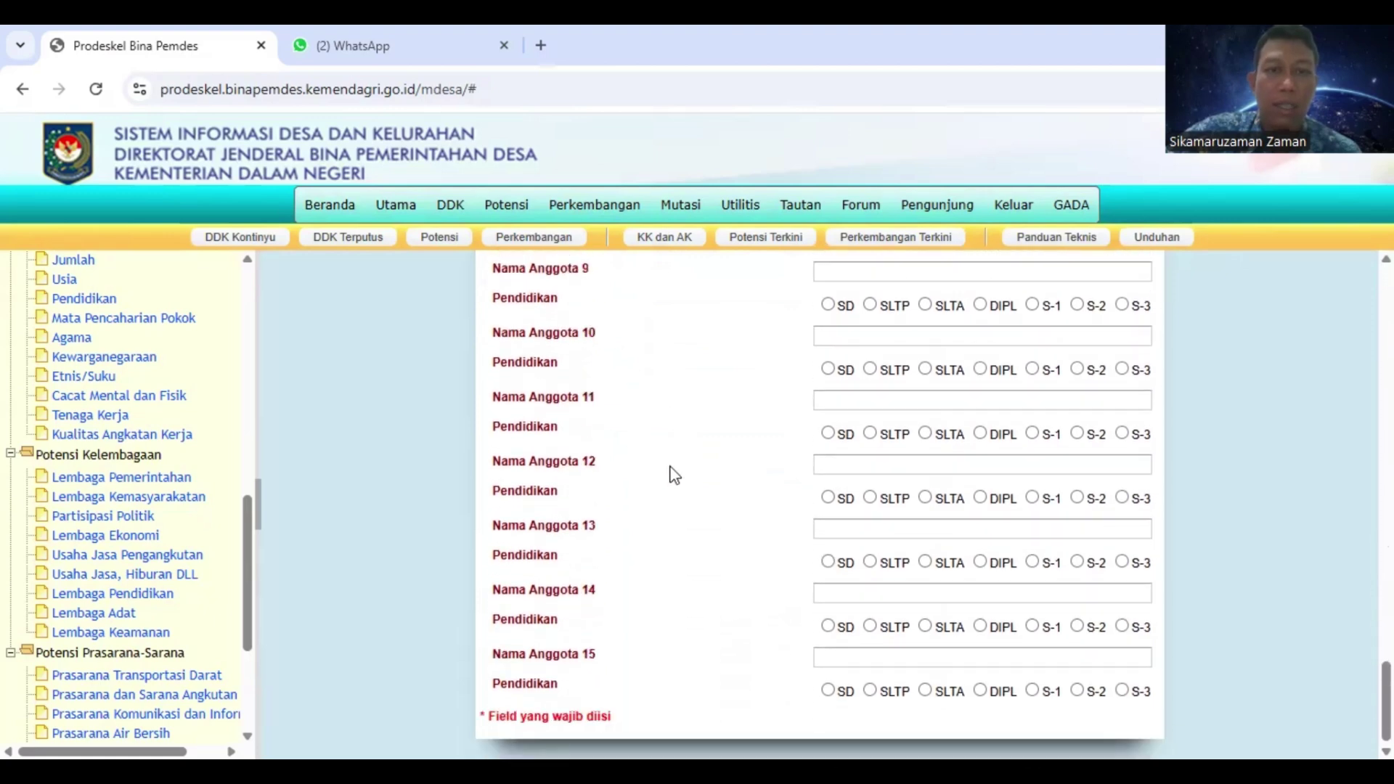
scroll(683, 457, "up", 15)
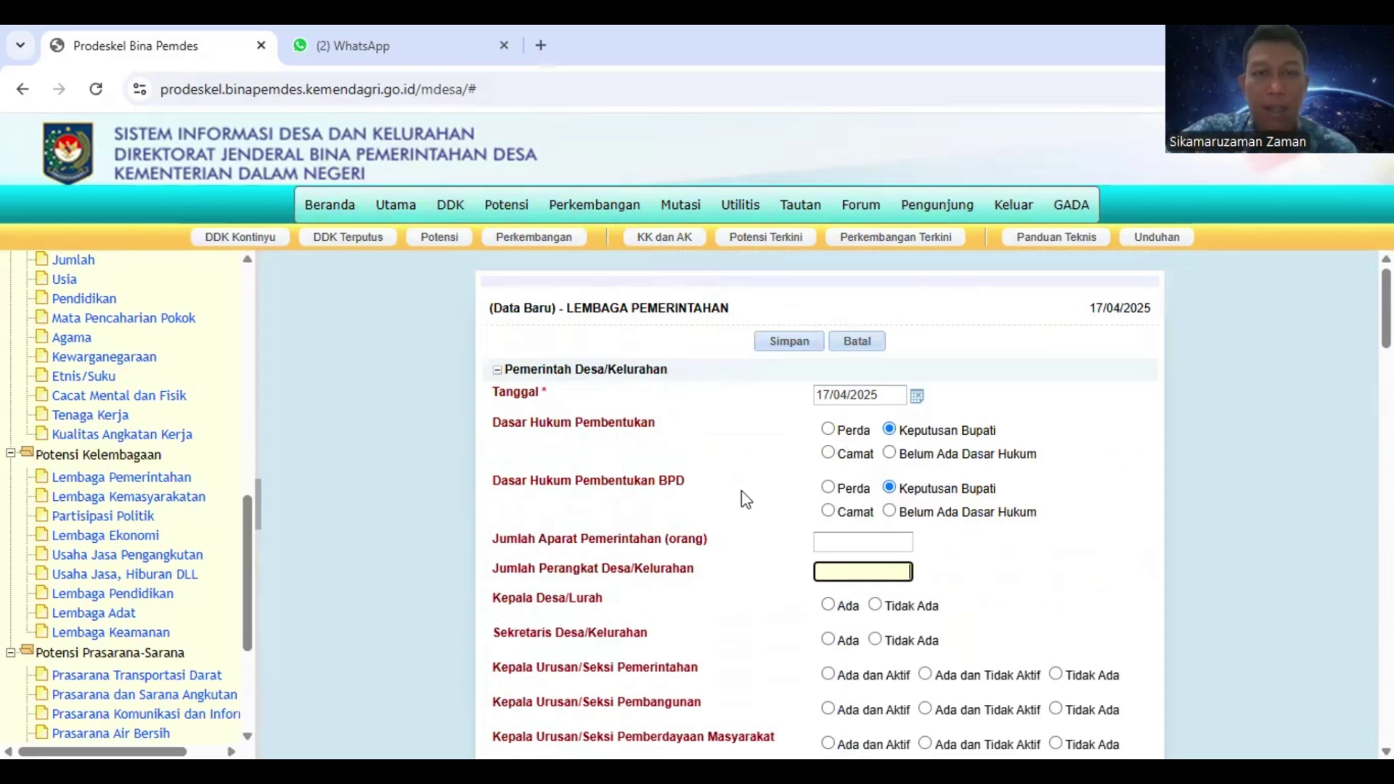
scroll(746, 499, "down", 3)
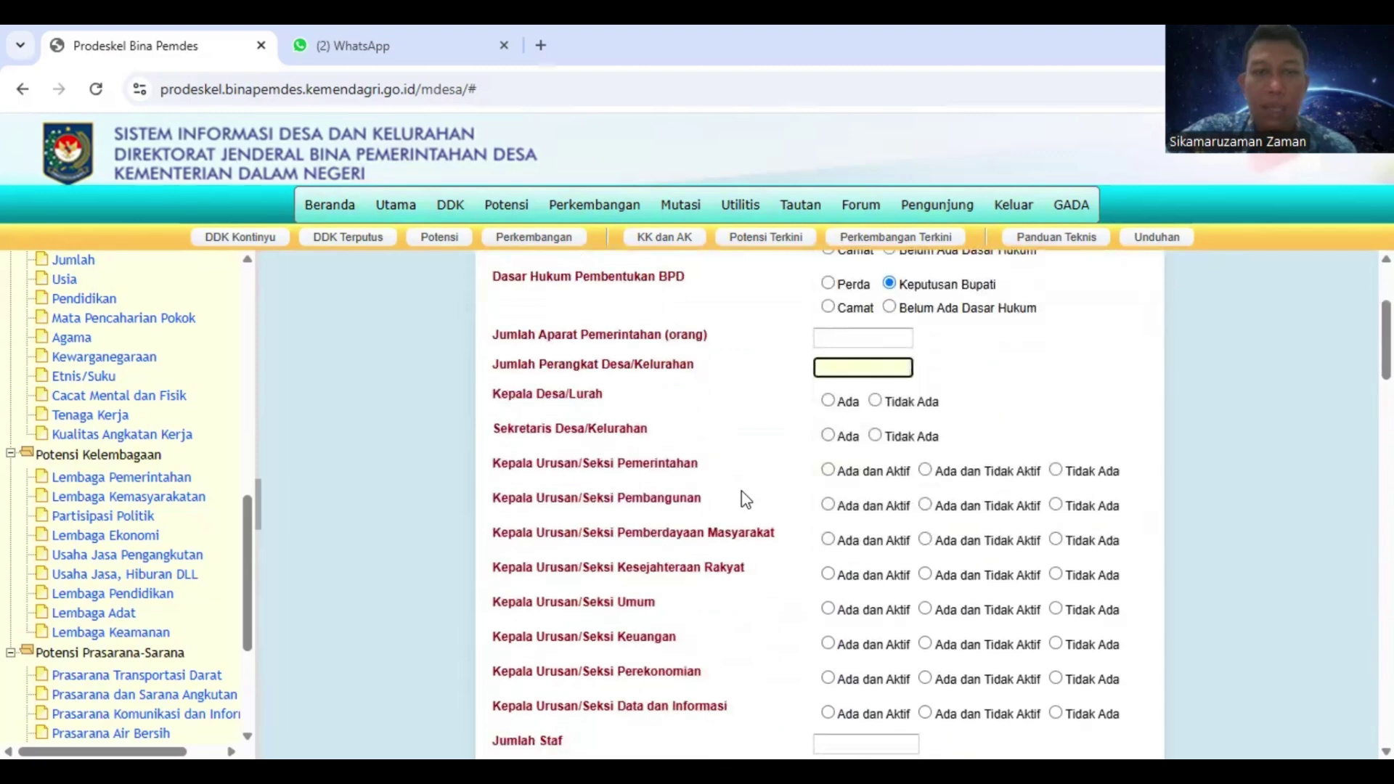
scroll(746, 500, "down", 4)
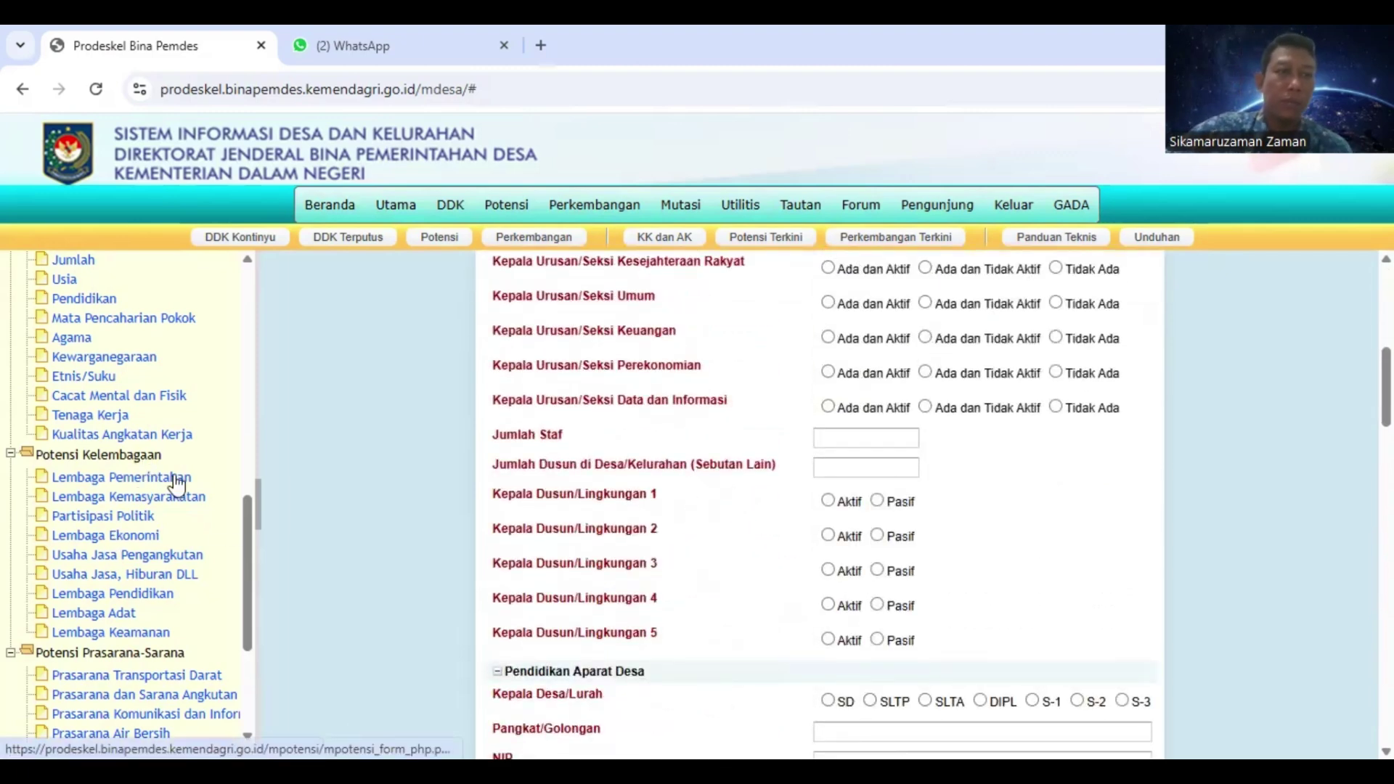
scroll(176, 481, "up", 3)
scroll(634, 419, "up", 4)
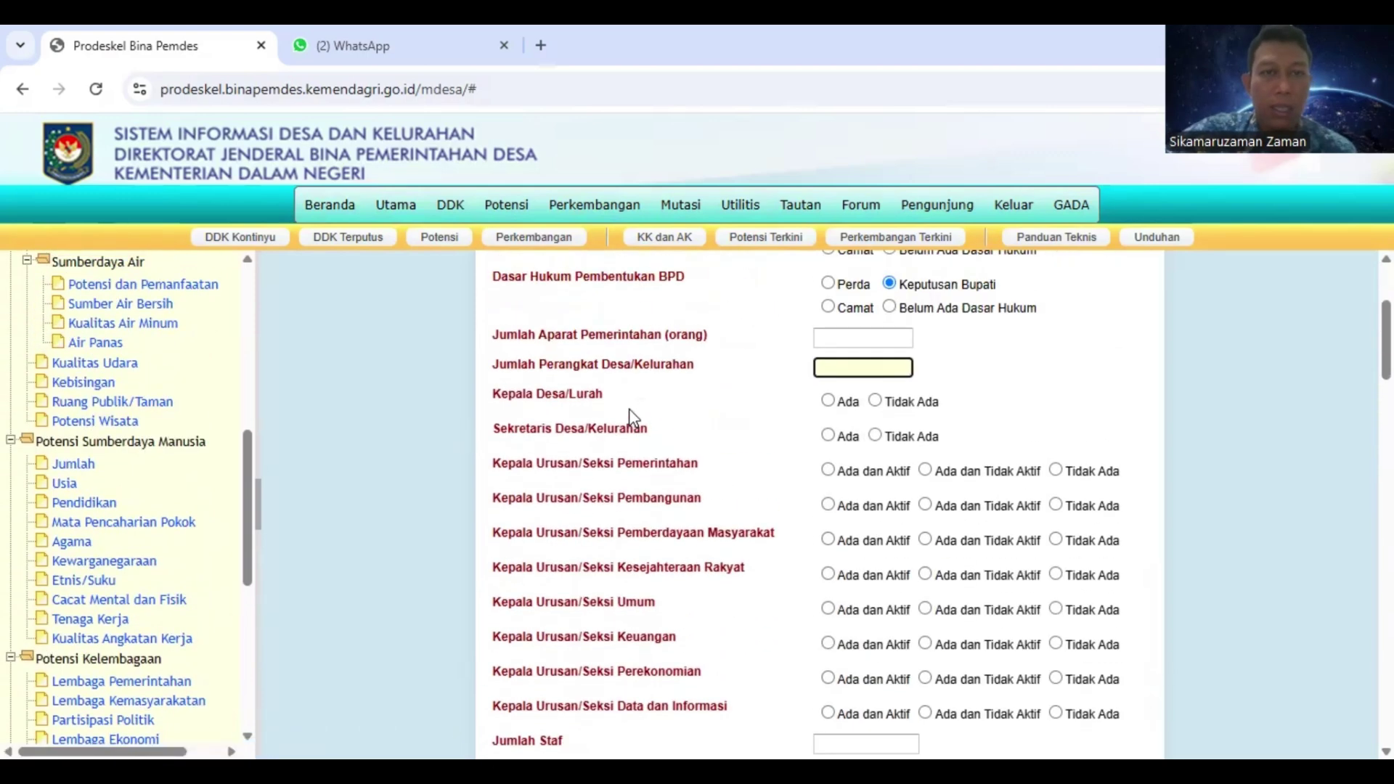
scroll(633, 419, "up", 3)
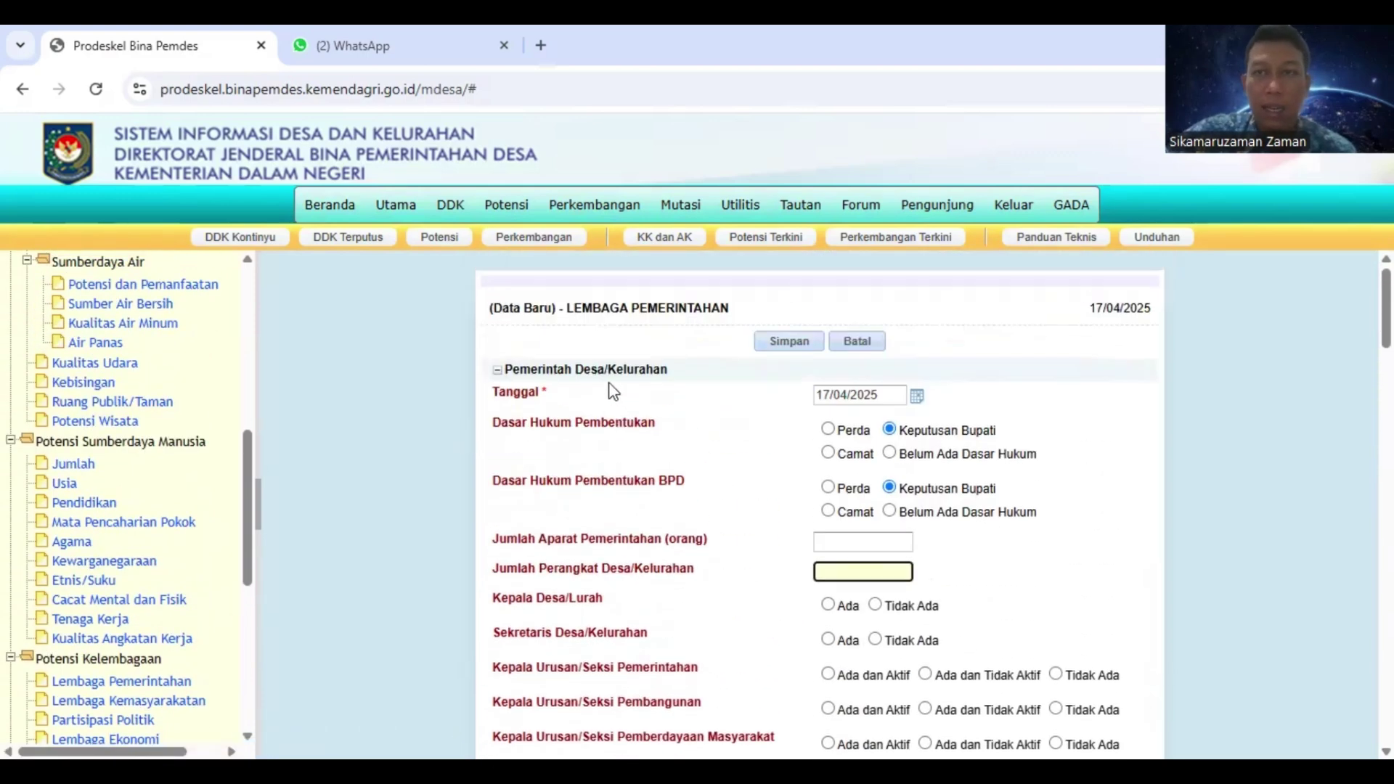
mouse_move(513, 212)
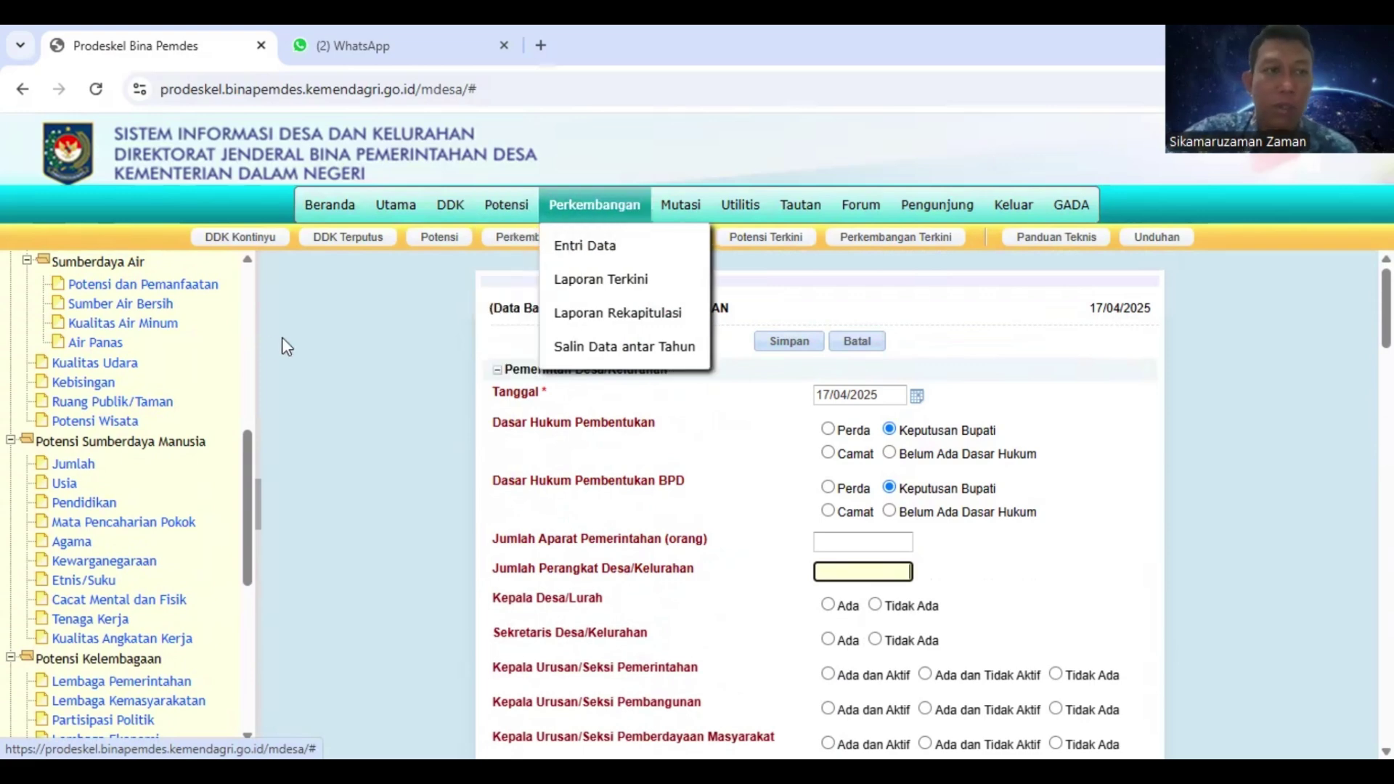
scroll(128, 405, "up", 3)
scroll(128, 405, "up", 5)
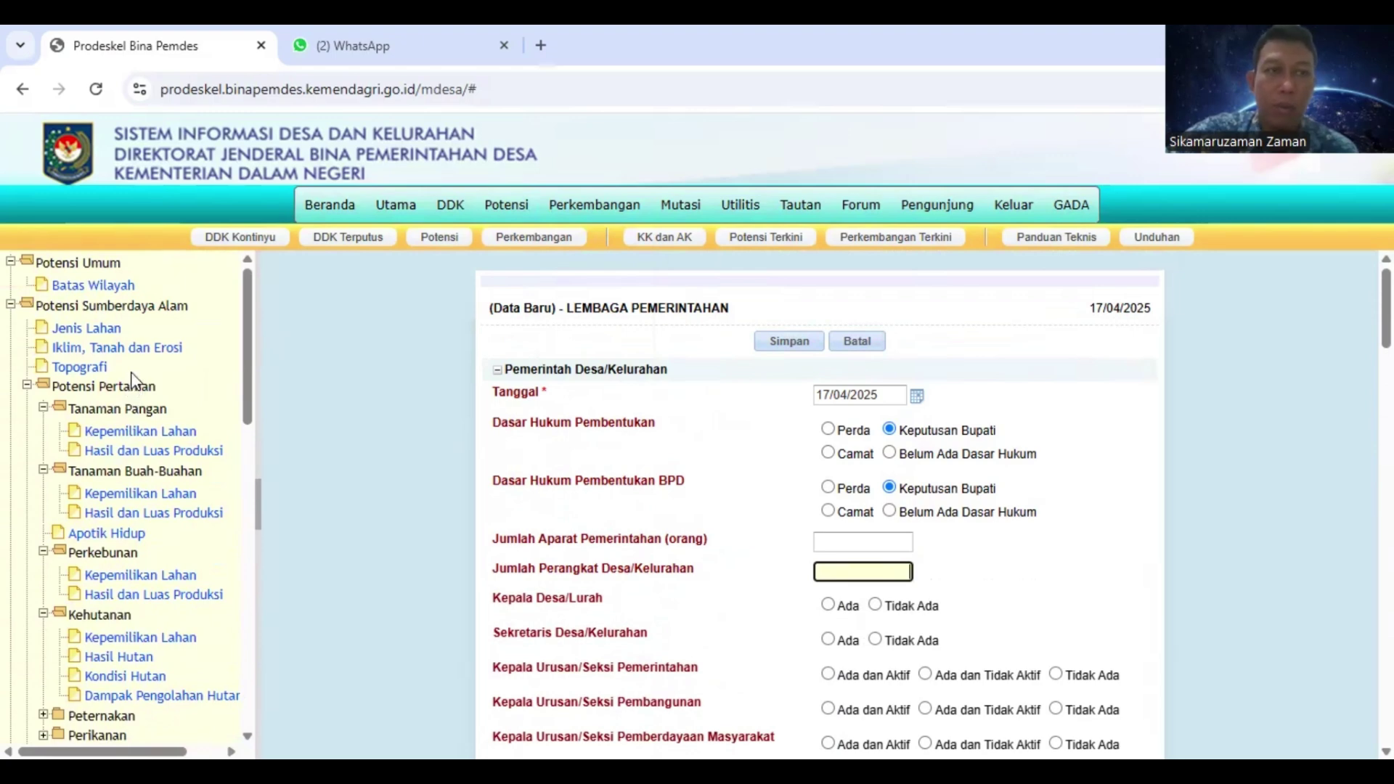
scroll(131, 381, "down", 3)
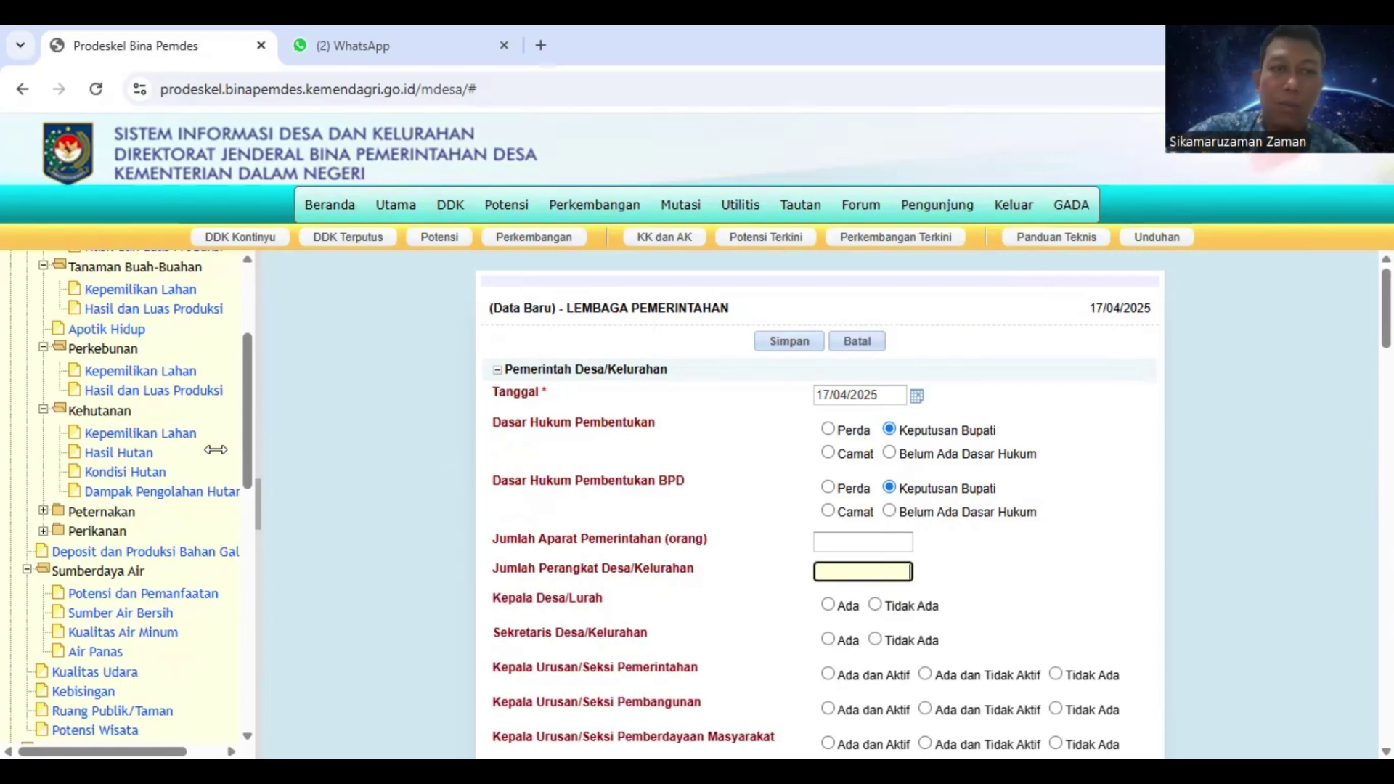
scroll(217, 450, "down", 10)
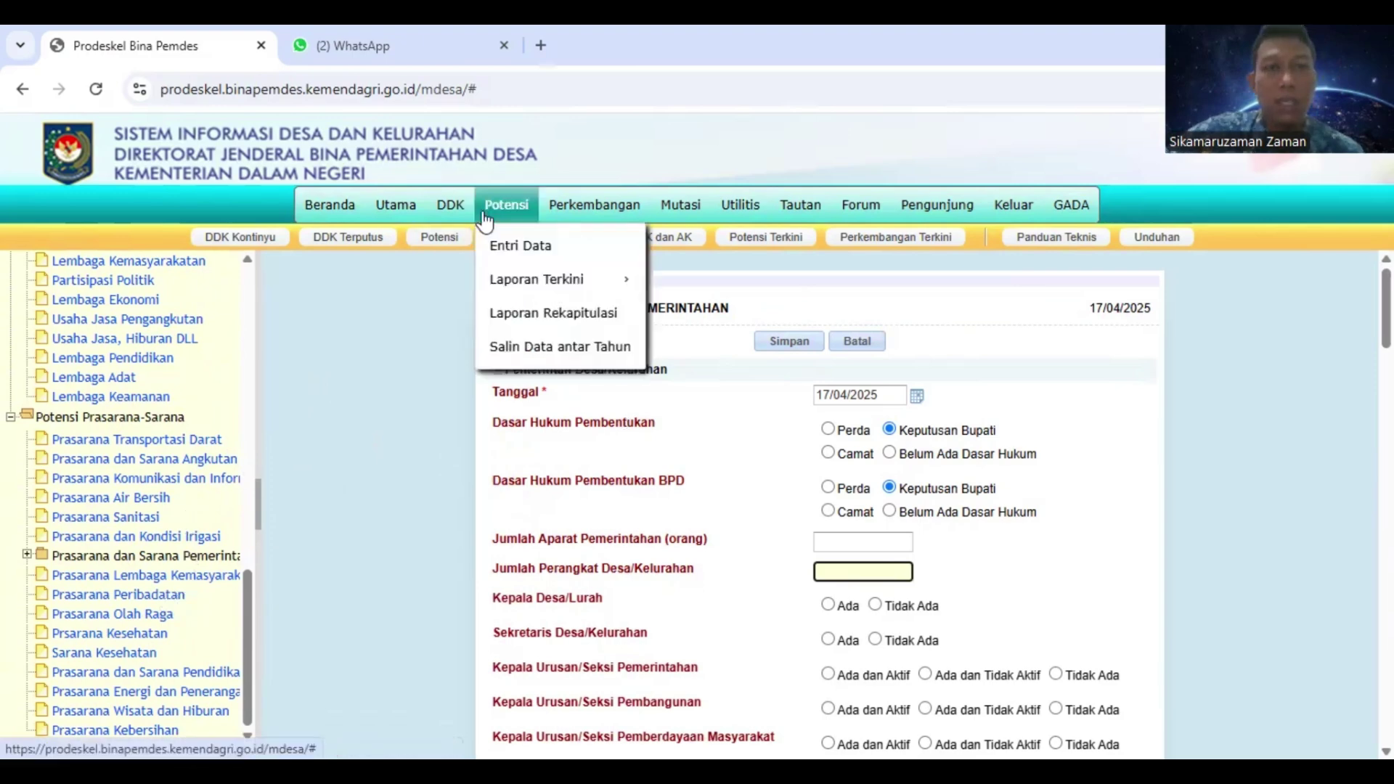
Open Perkembangan > Entri Data for the DESA GADA village
mouse_move(516, 216)
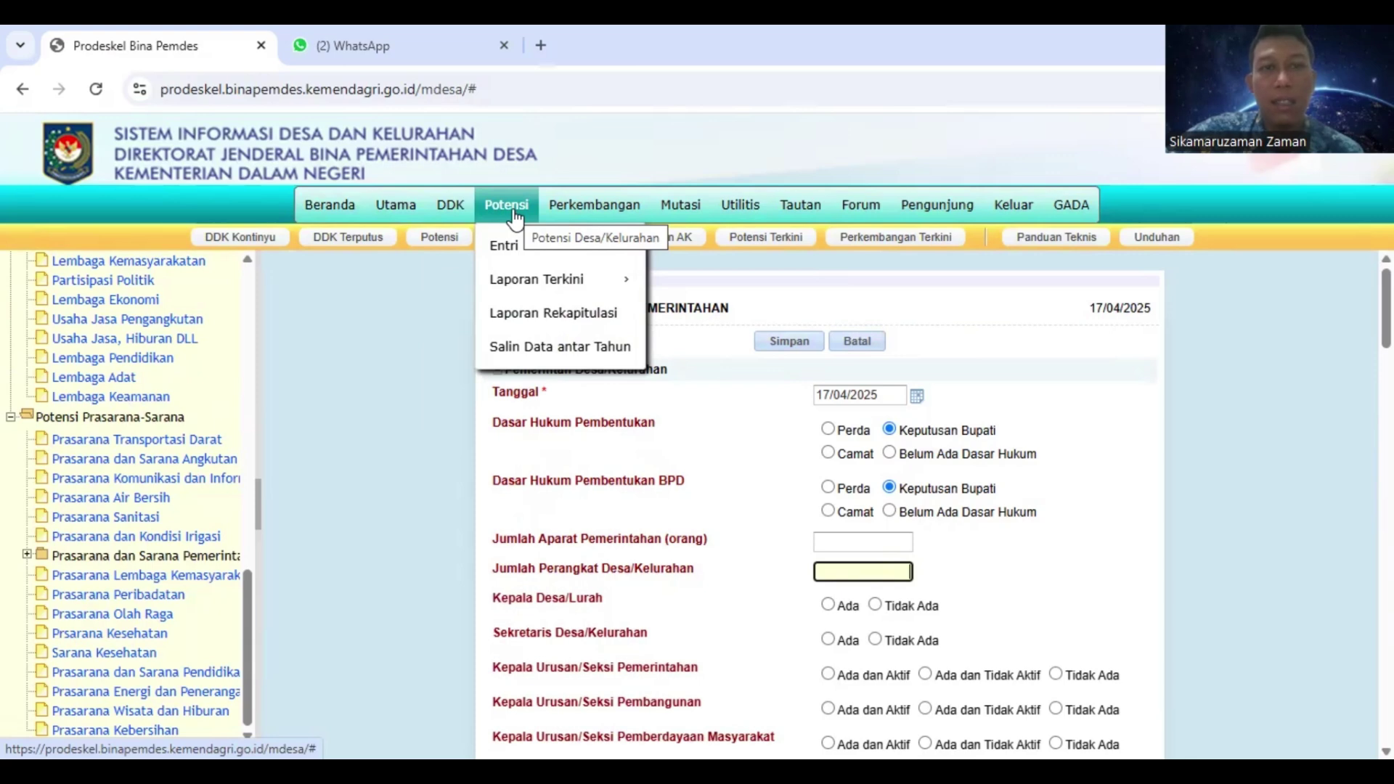
left_click(574, 211)
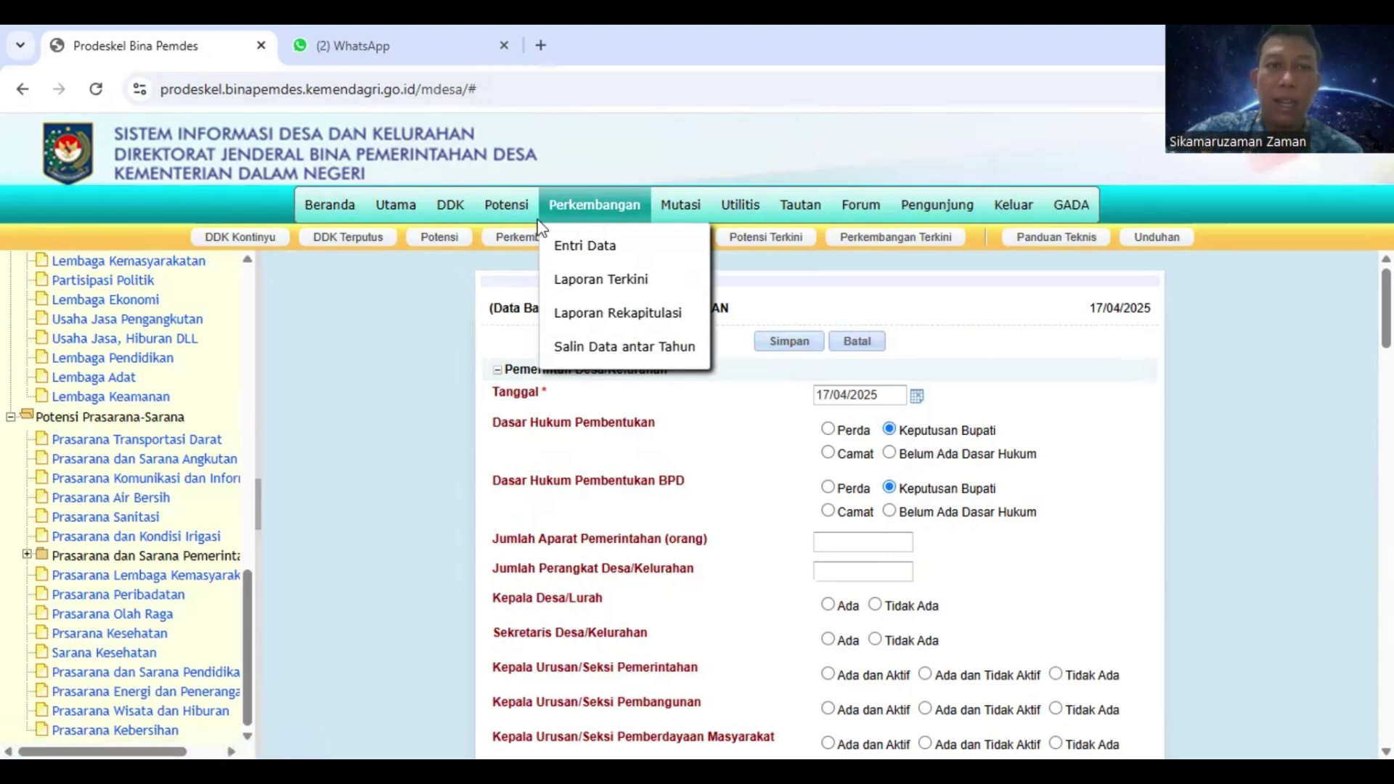
mouse_move(518, 218)
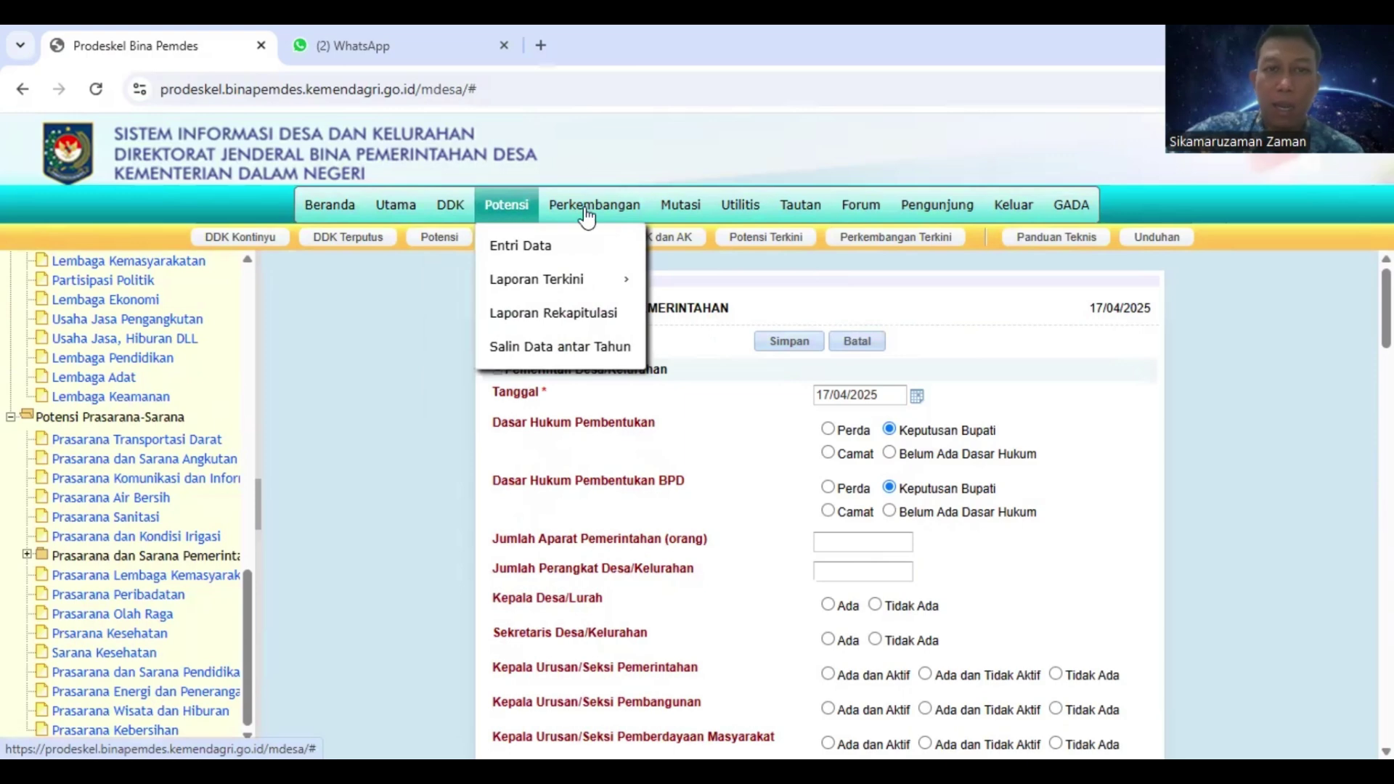
mouse_move(589, 218)
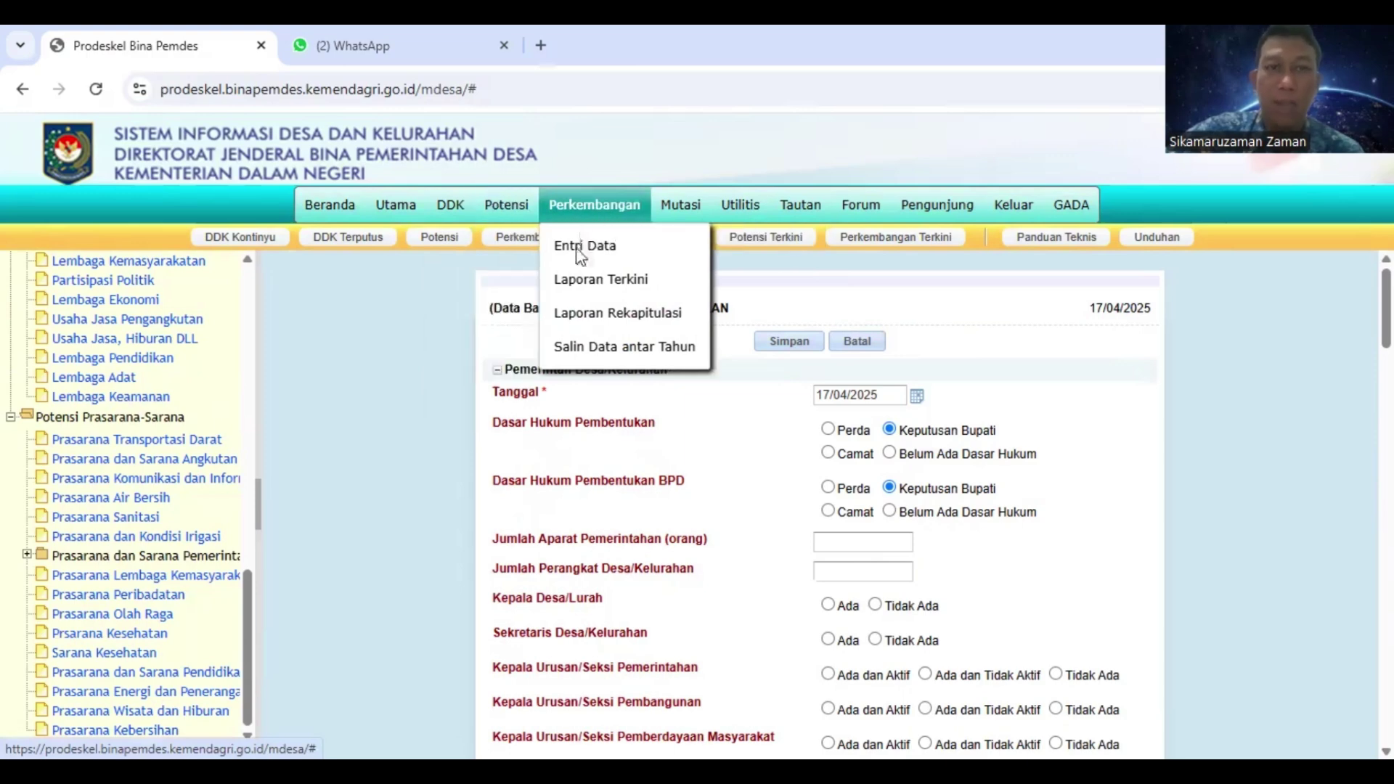
left_click(580, 251)
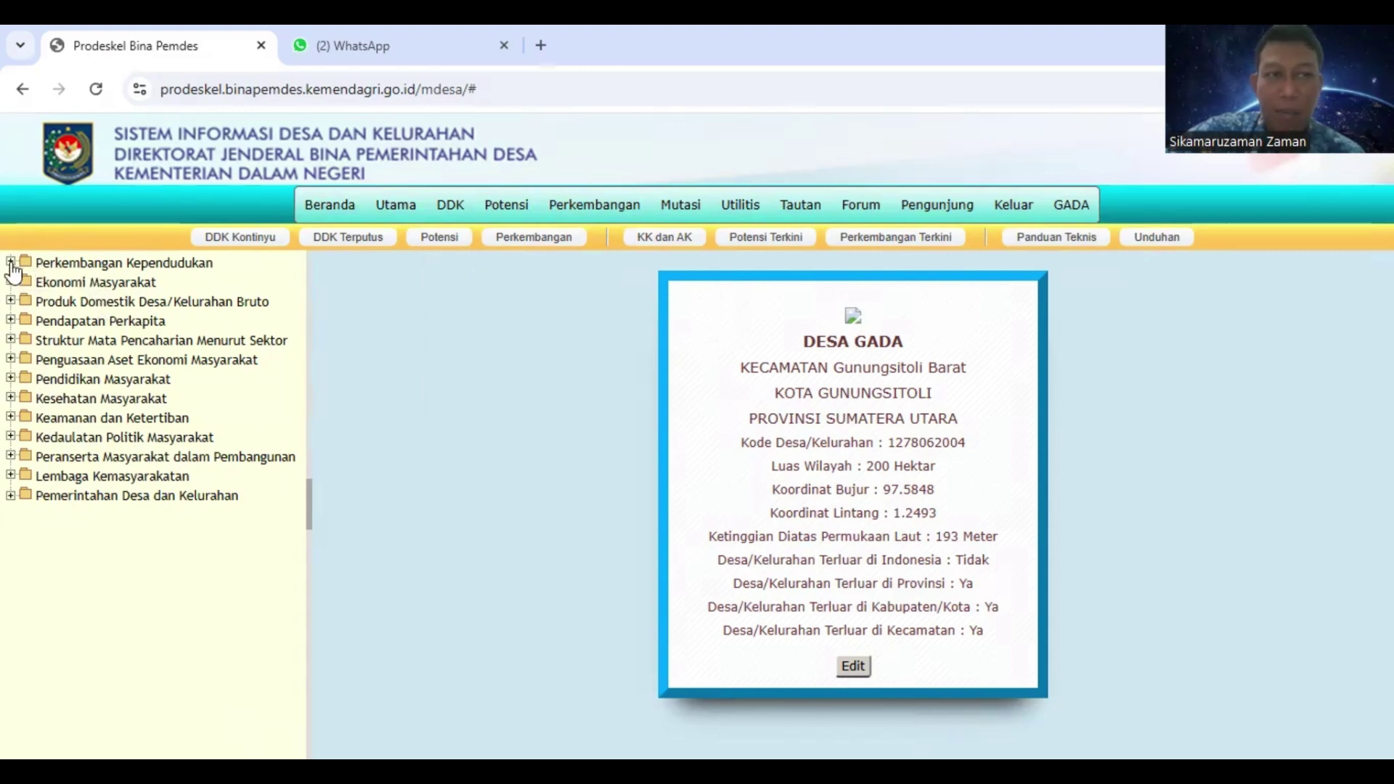
Expand Kependudukan, Ekonomi Masyarakat, Produk Domestik Bruto, Pendapatan Perkapita, Mata Pencaharian and Aset Ekonomi categories
left_click(11, 263)
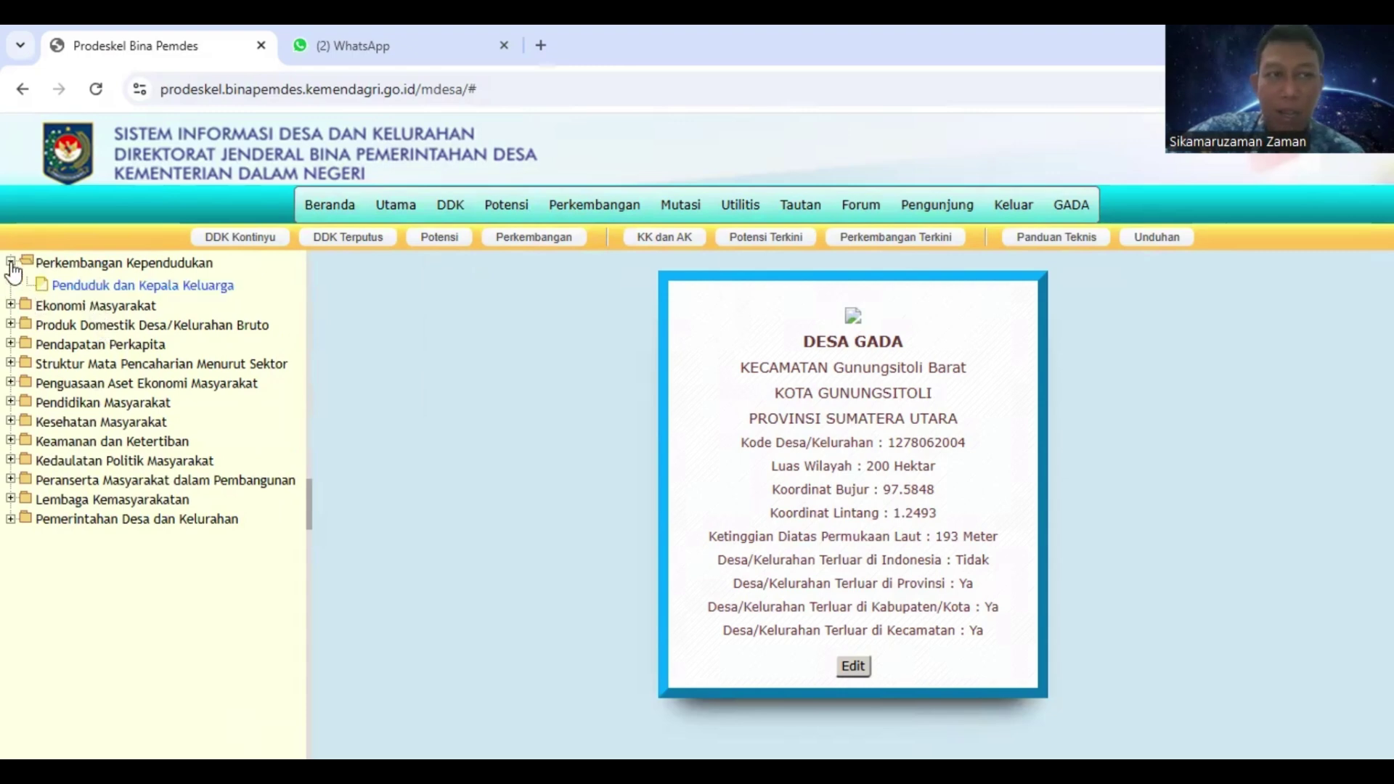
left_click(11, 305)
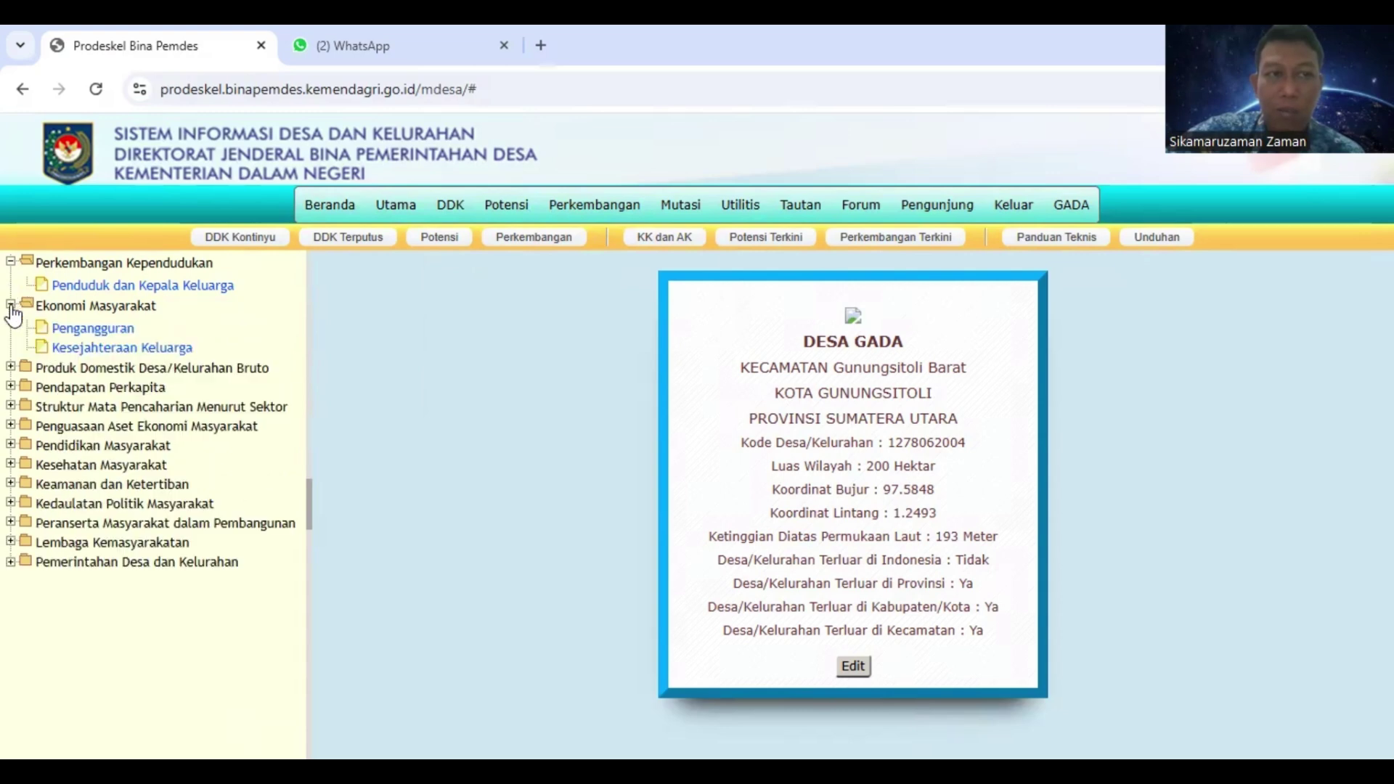
left_click(11, 367)
left_click(11, 584)
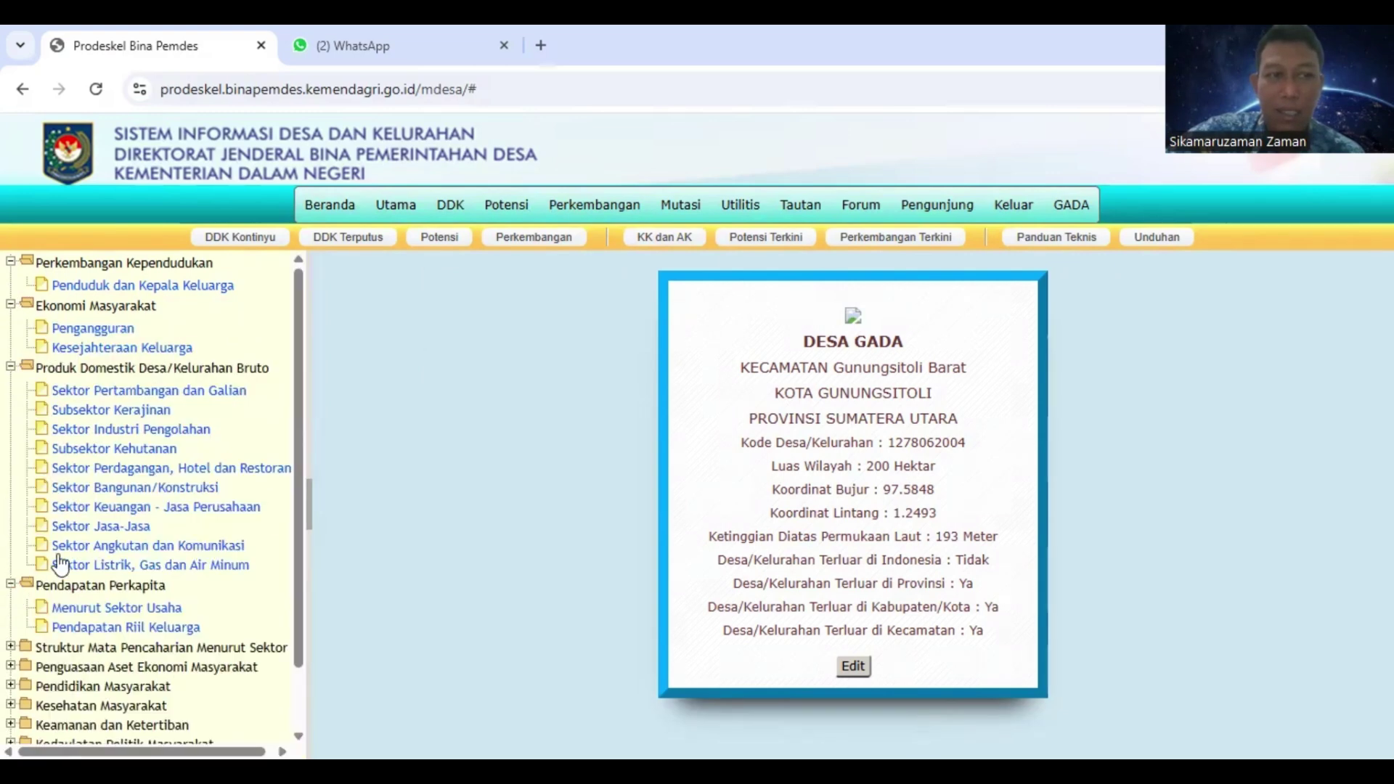
scroll(76, 523, "down", 1)
left_click(11, 576)
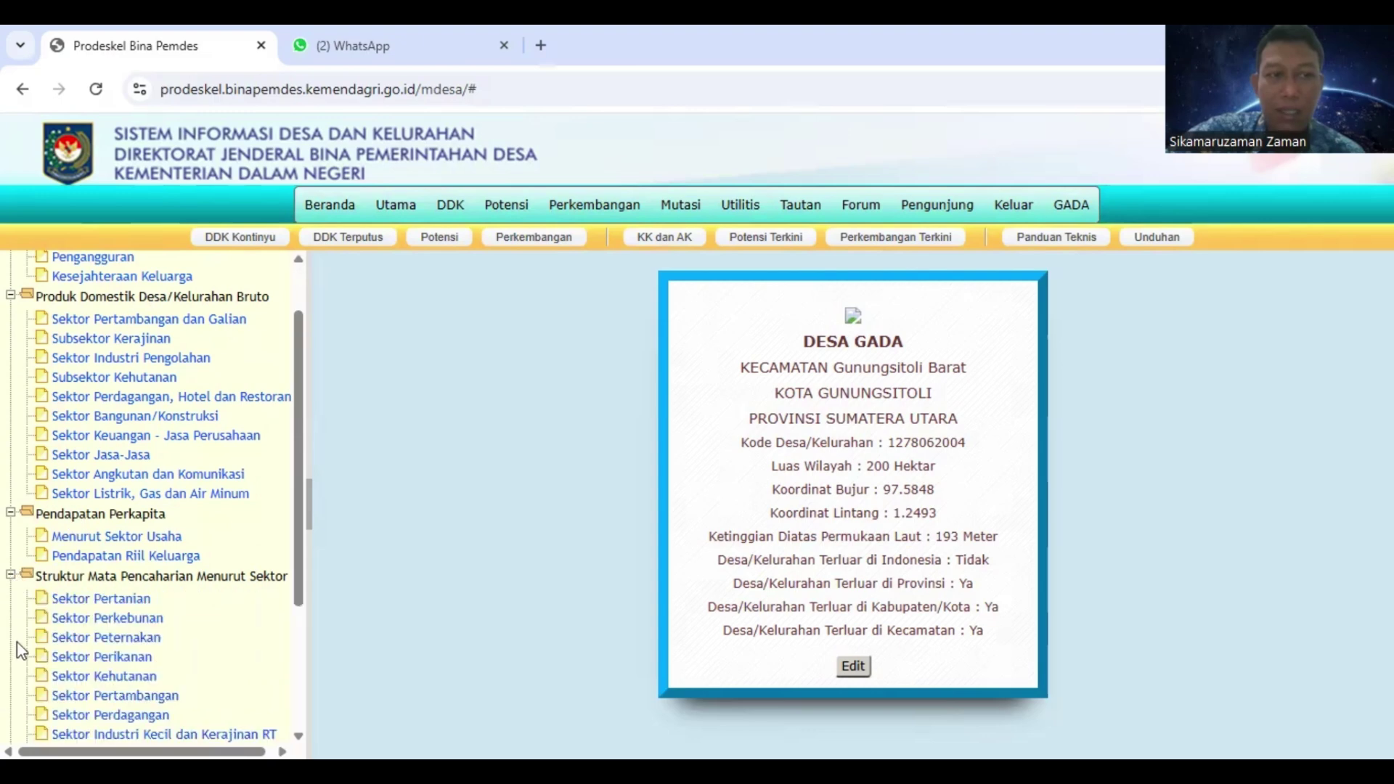
scroll(82, 570, "down", 3)
left_click(11, 595)
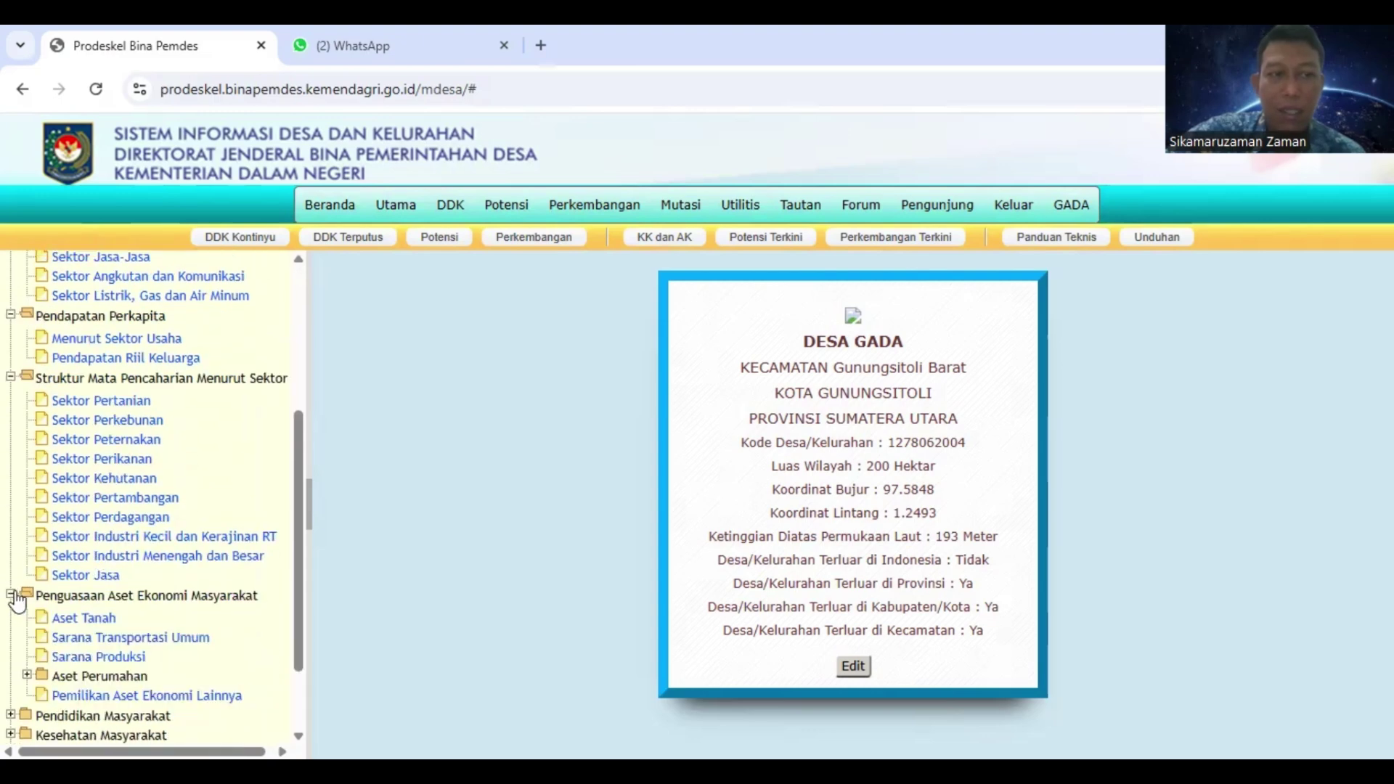
scroll(6, 617, "down", 2)
Expand Pendidikan, Kesehatan, Keamanan dan Ketertiban, Kedaulatan Politik and Peranserta Masyarakat, then return to the top
left_click(11, 615)
scroll(14, 625, "down", 1)
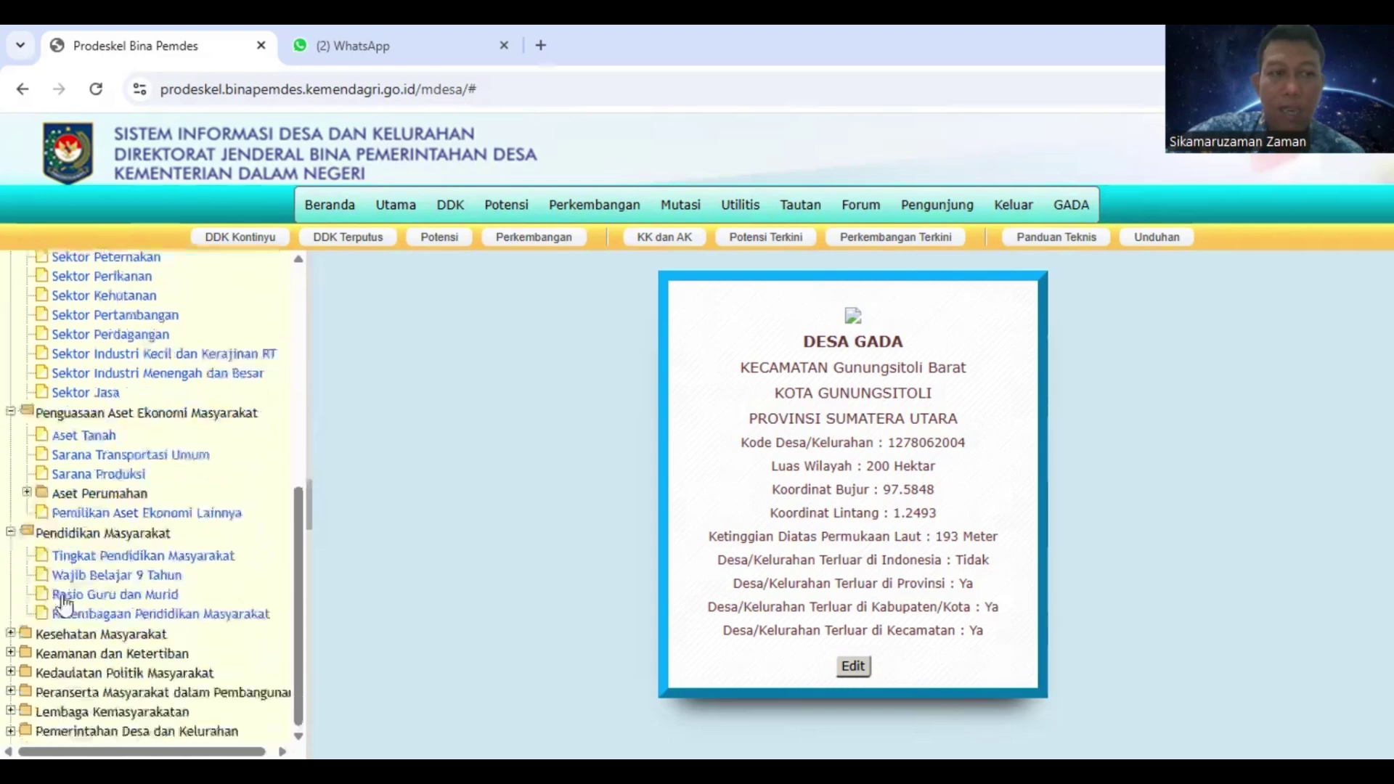
left_click(11, 634)
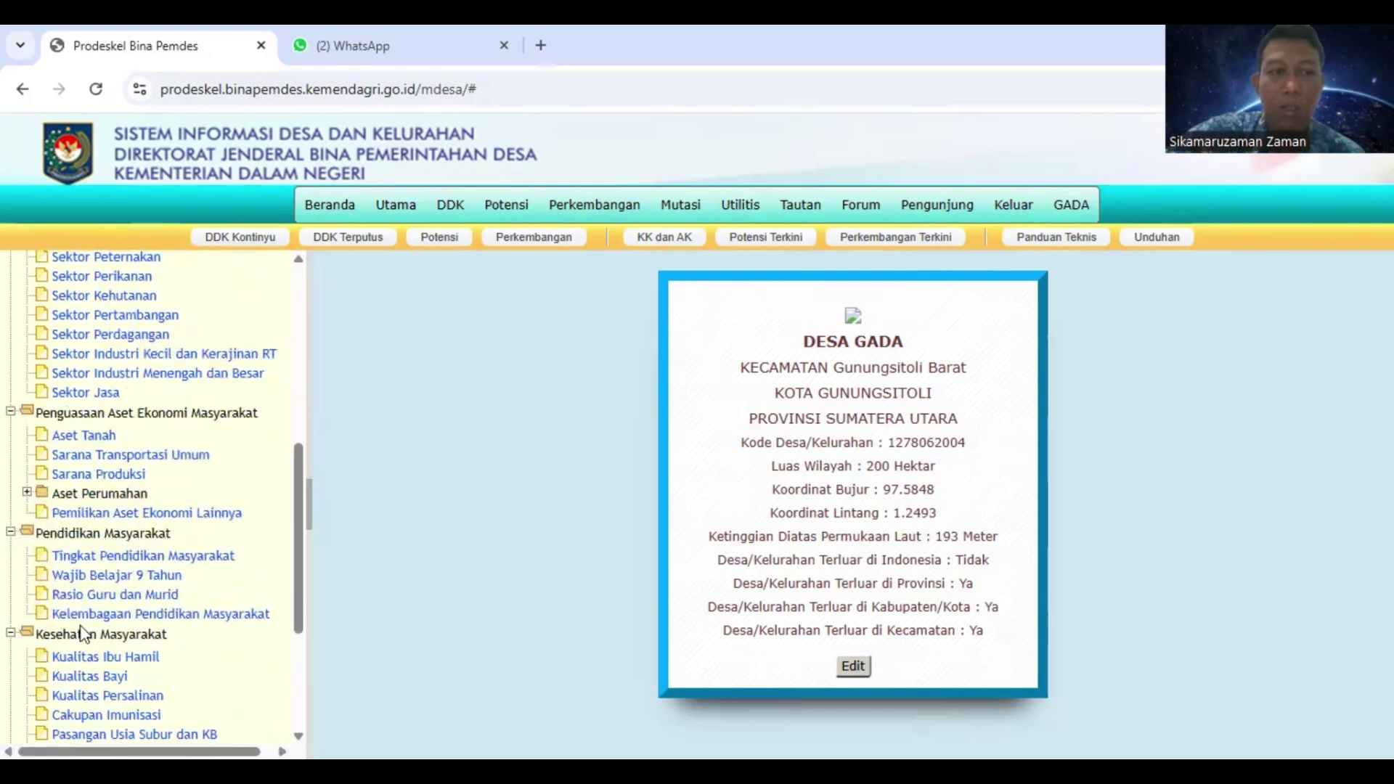
scroll(91, 628, "down", 3)
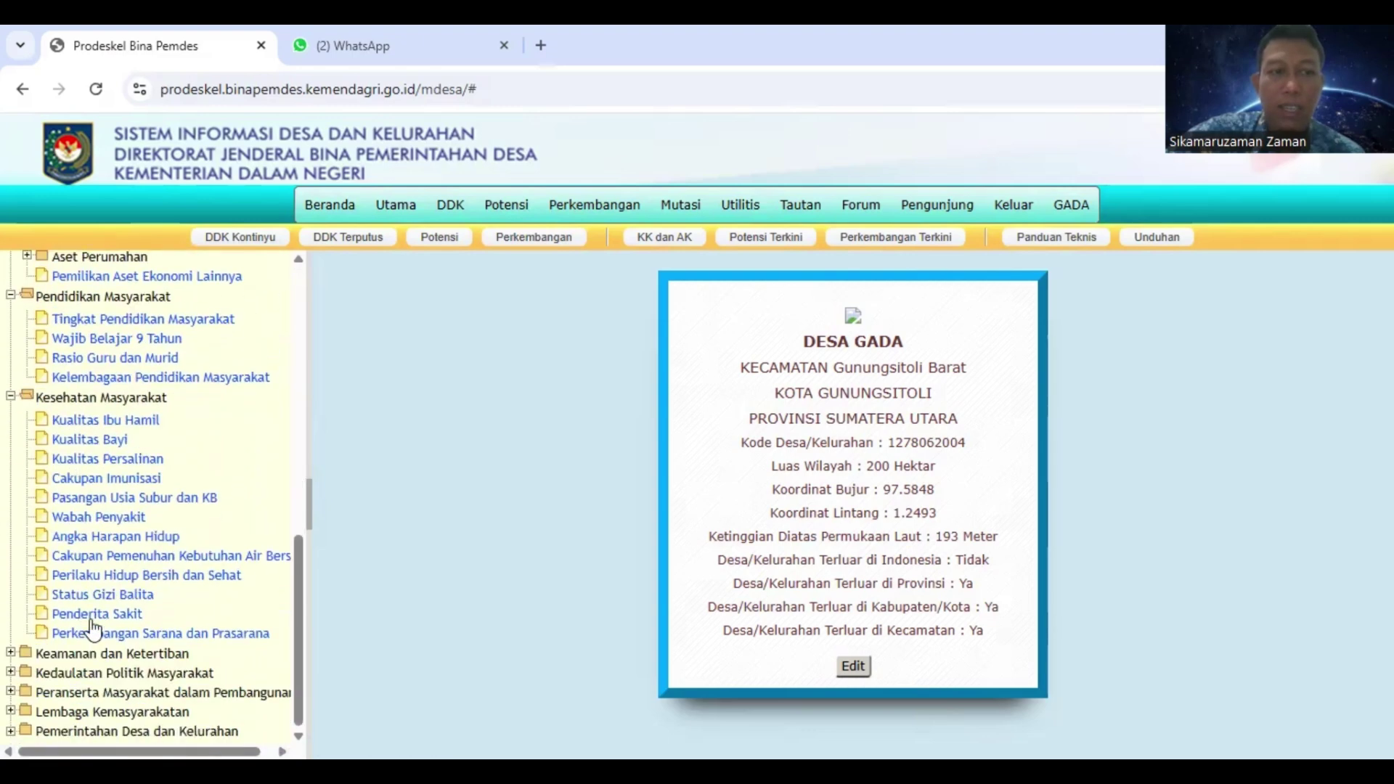
left_click(11, 653)
scroll(58, 632, "down", 4)
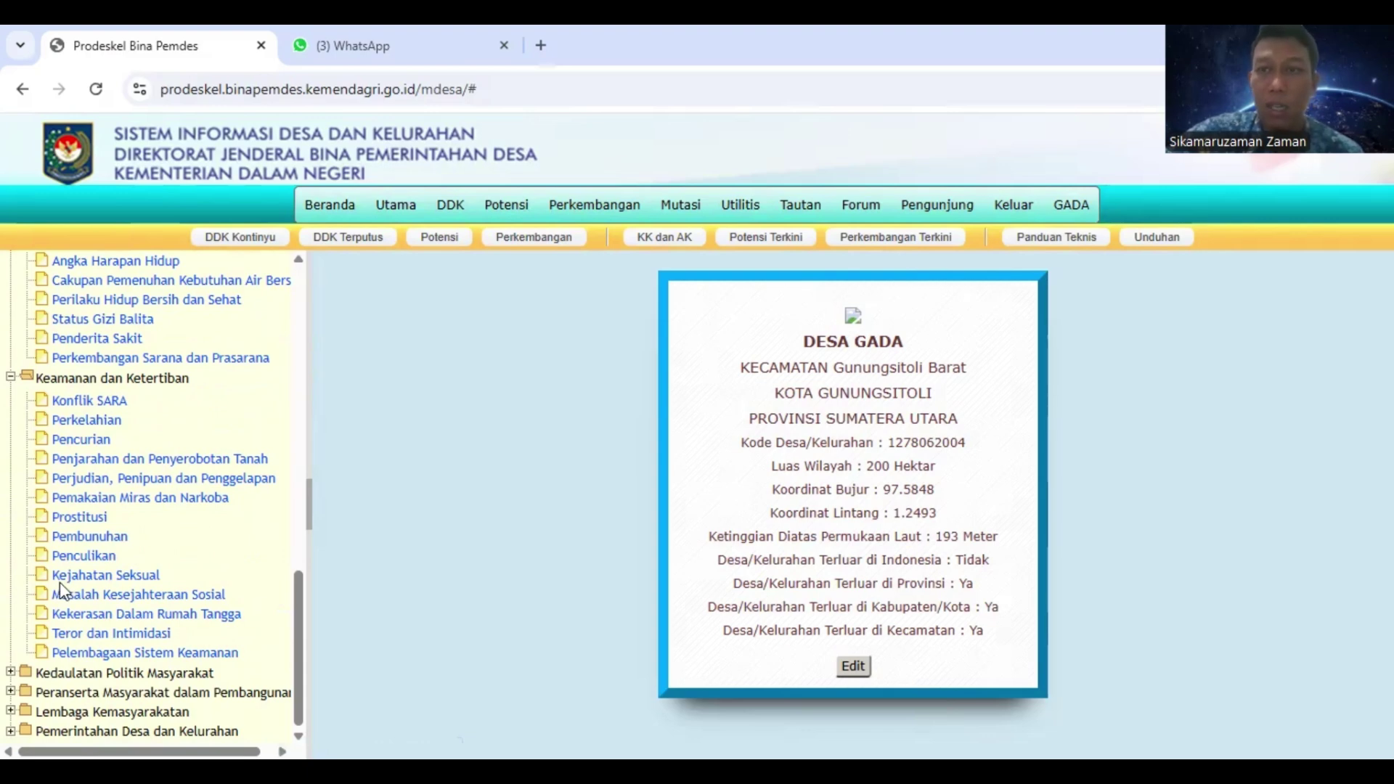
left_click(10, 674)
left_click(10, 692)
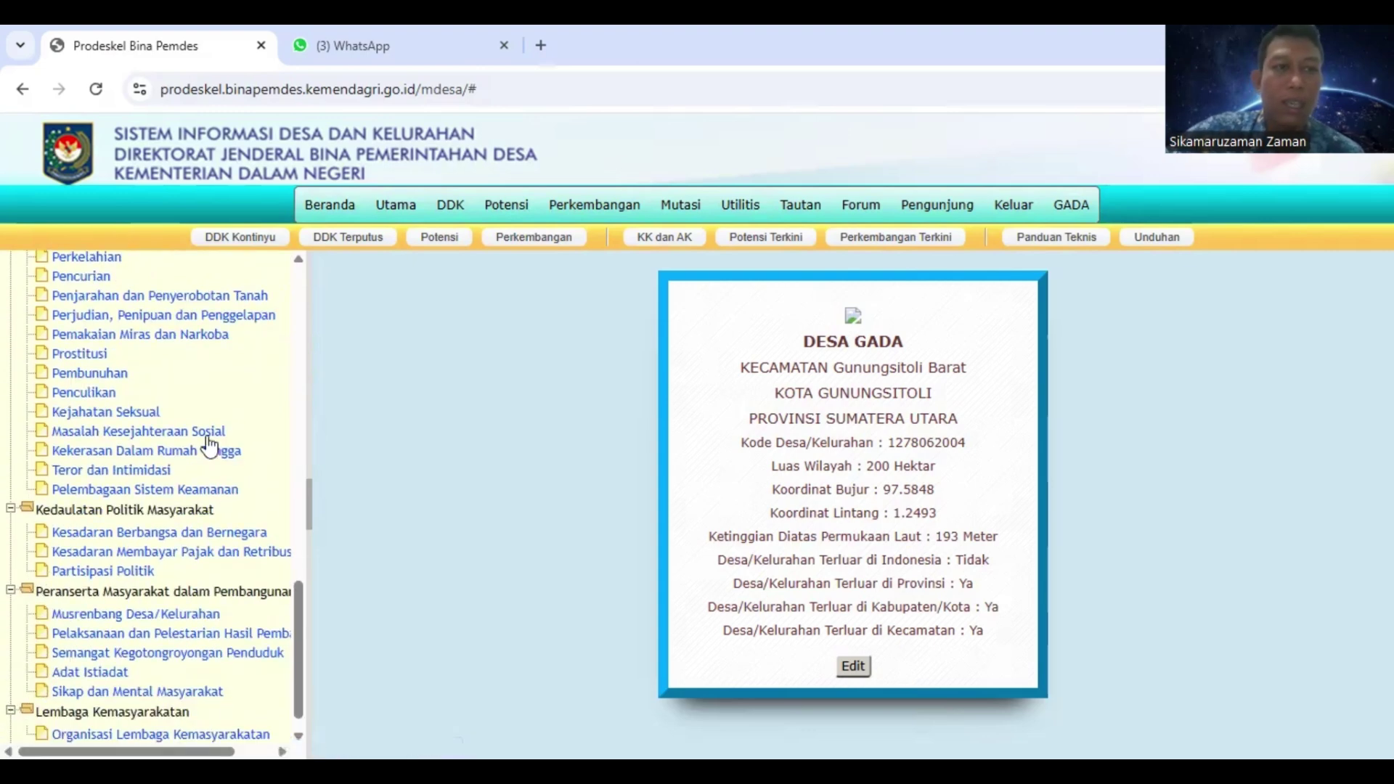
scroll(209, 443, "up", 7)
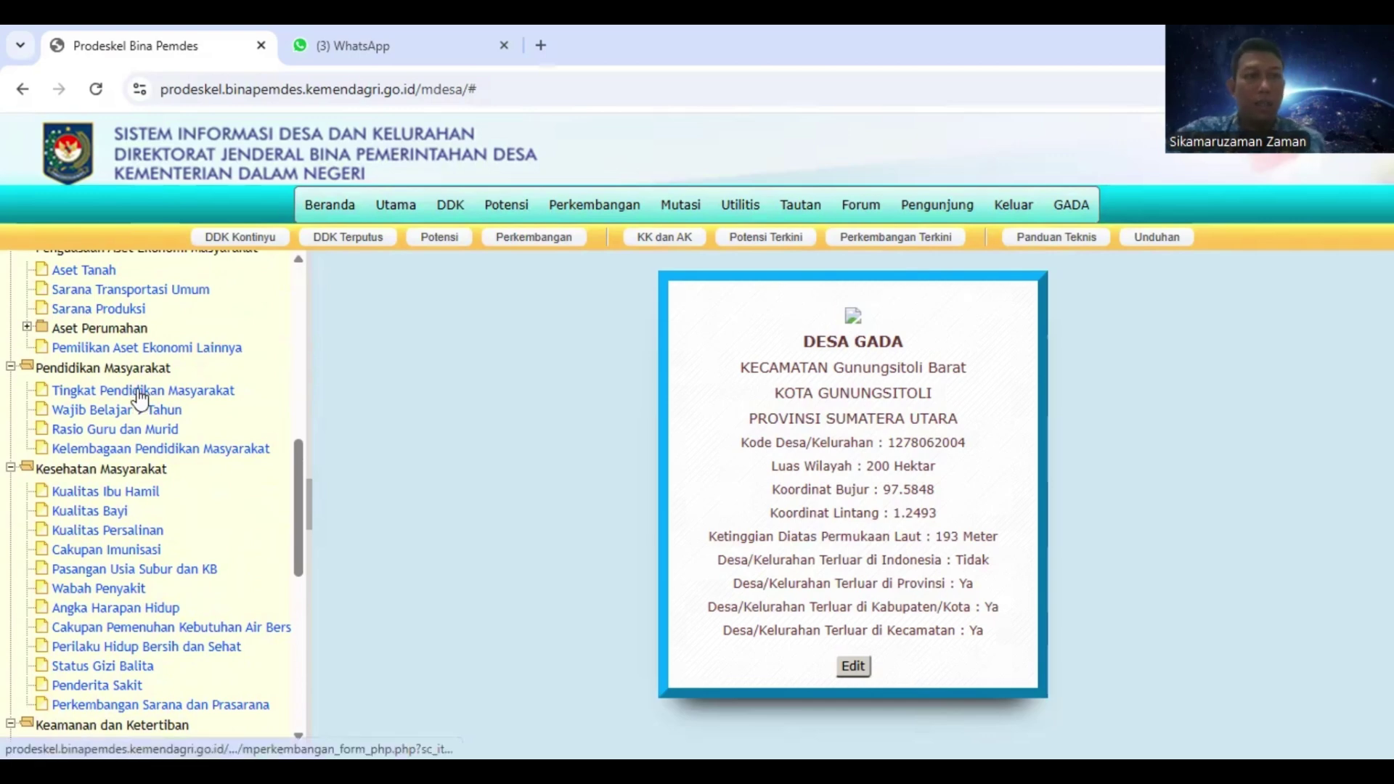
scroll(139, 406, "up", 4)
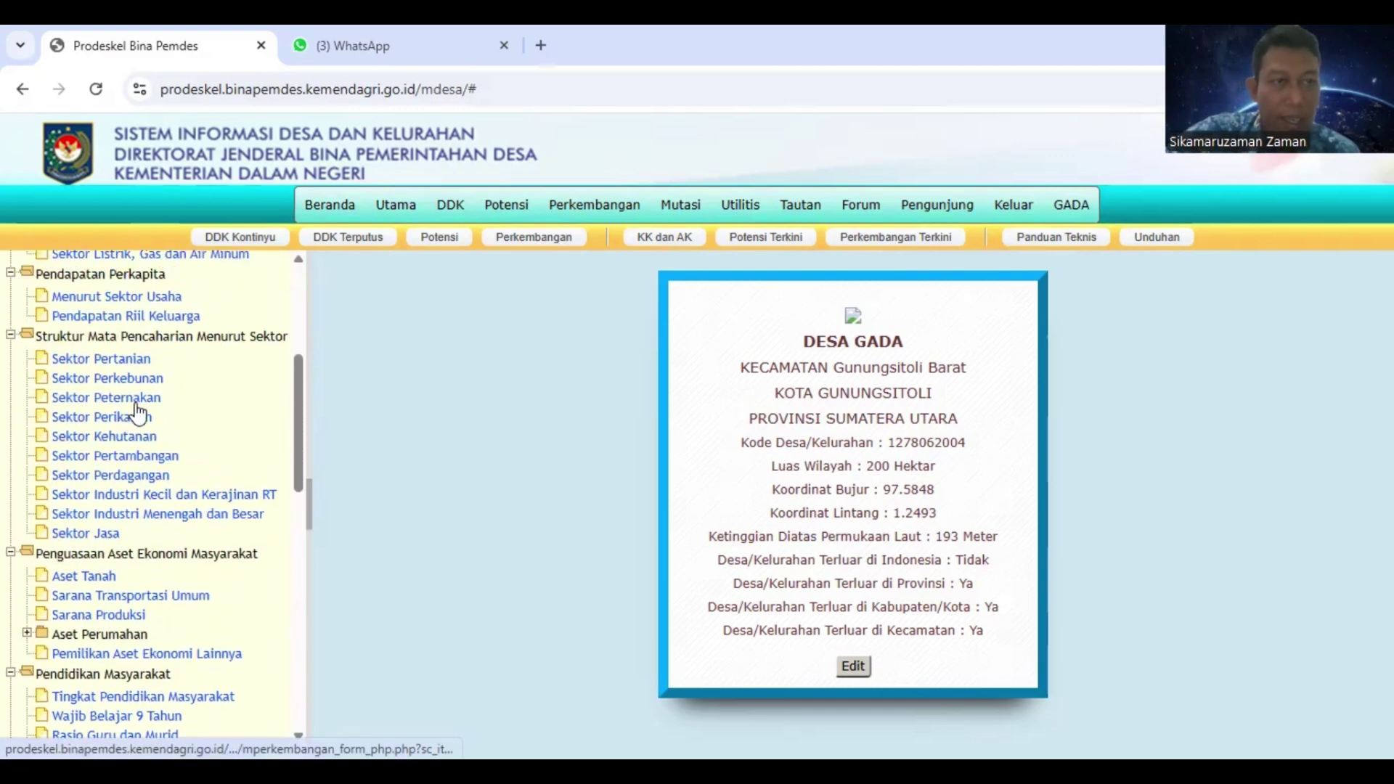
scroll(138, 414, "up", 4)
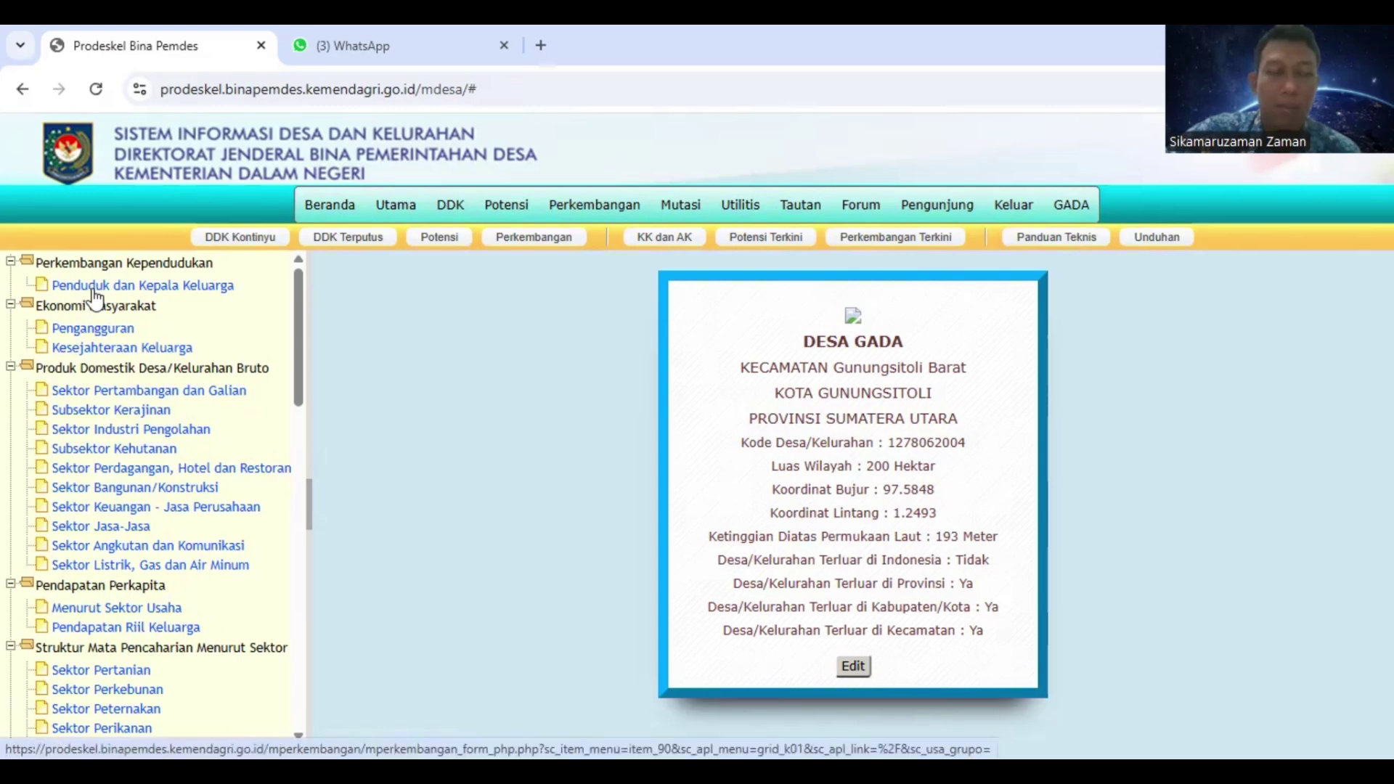
Open the Penduduk dan Kepala Keluarga list and scroll through its dated records
left_click(94, 290)
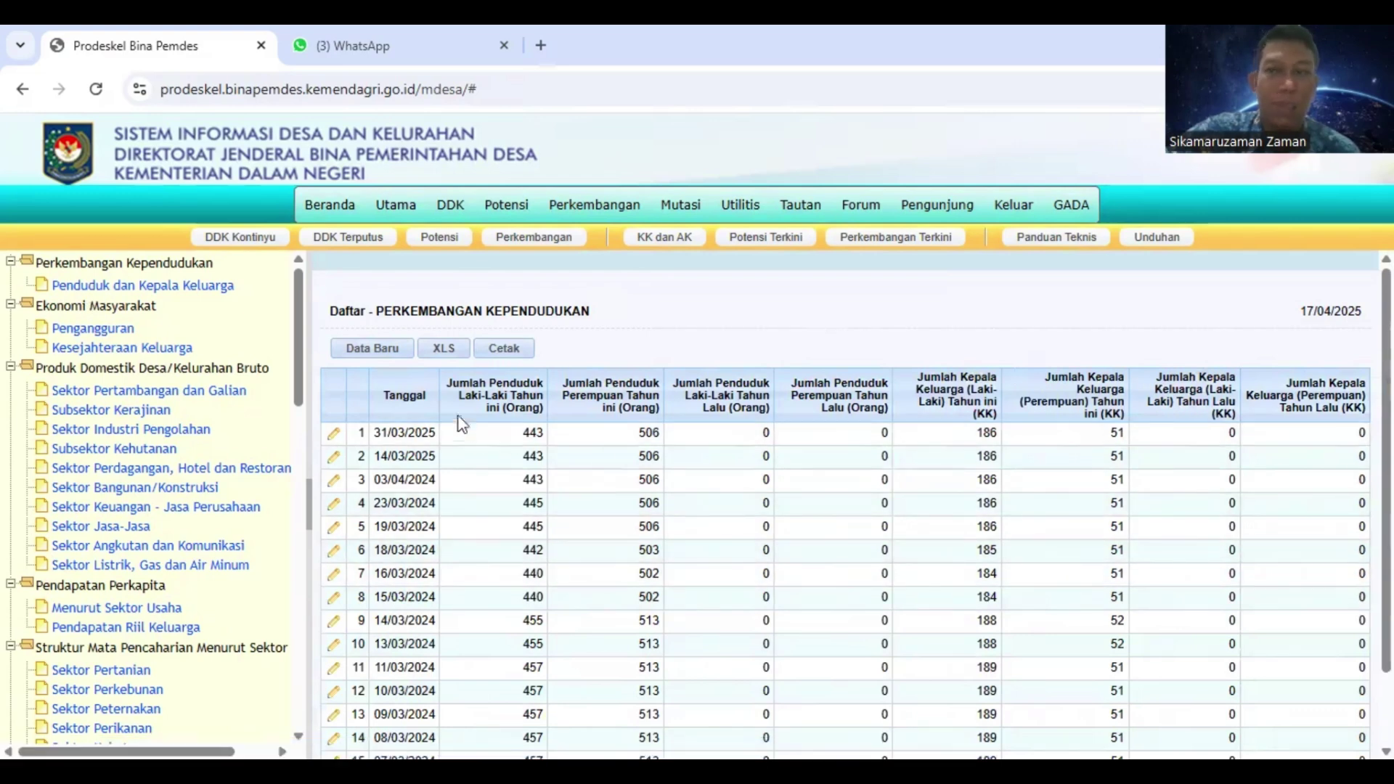
scroll(463, 446, "down", 2)
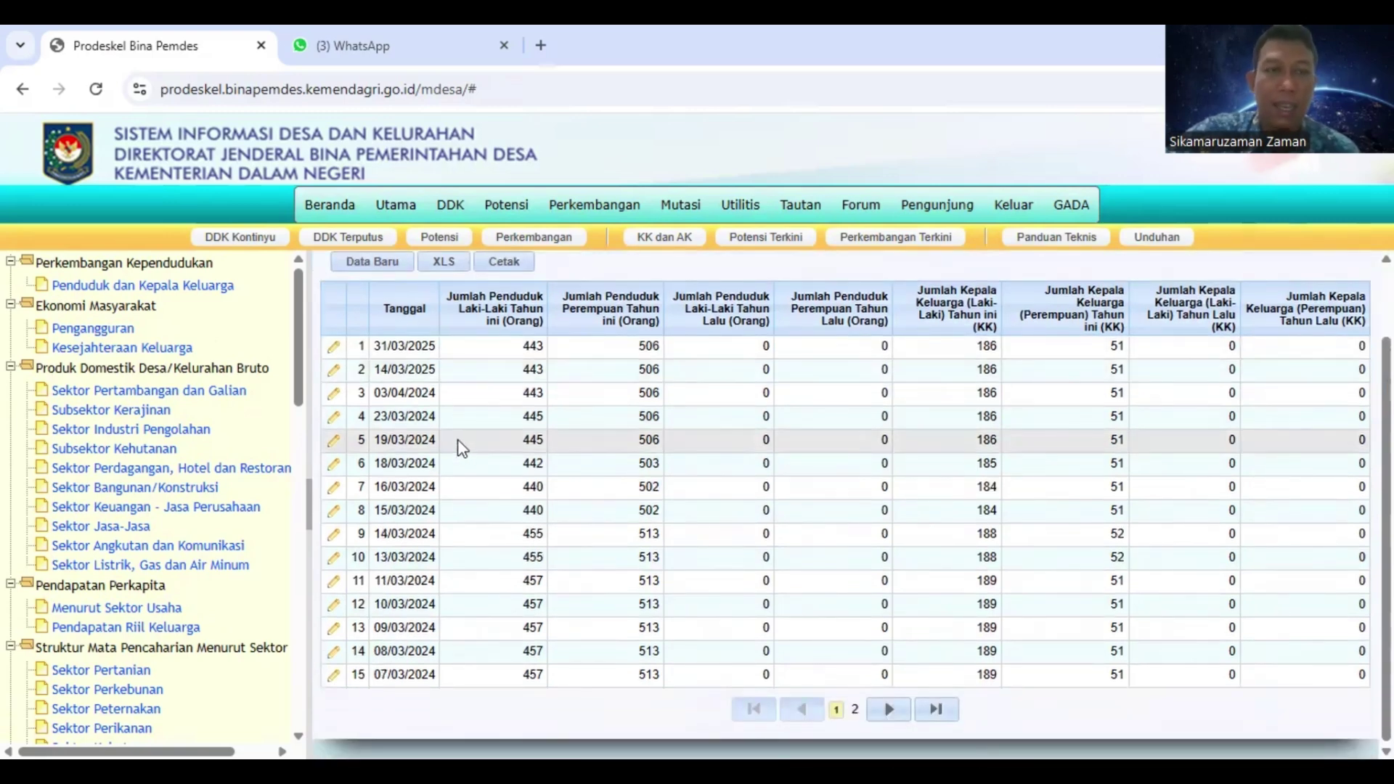
scroll(458, 441, "up", 2)
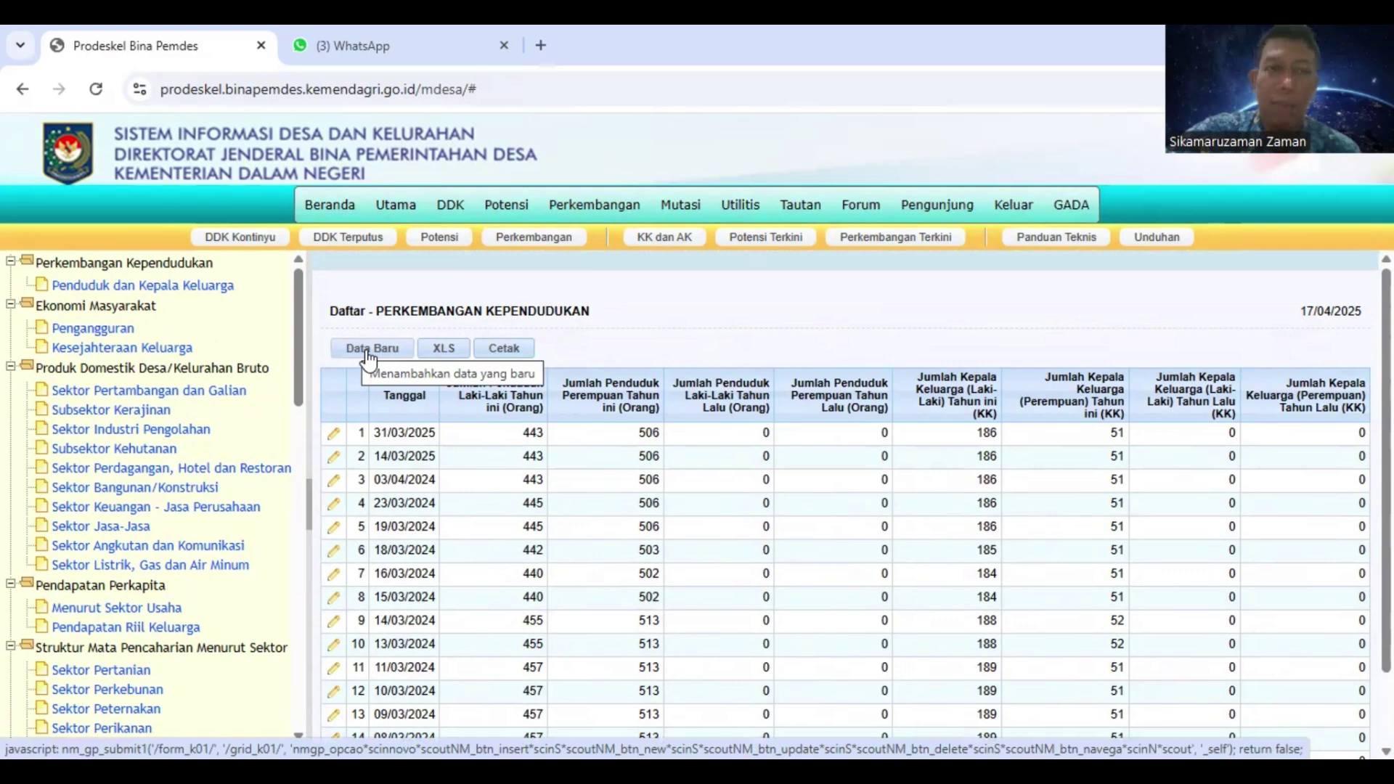
Start a new population record with residents 100 male, 150 female this year, 98 and 105 last year
left_click(367, 357)
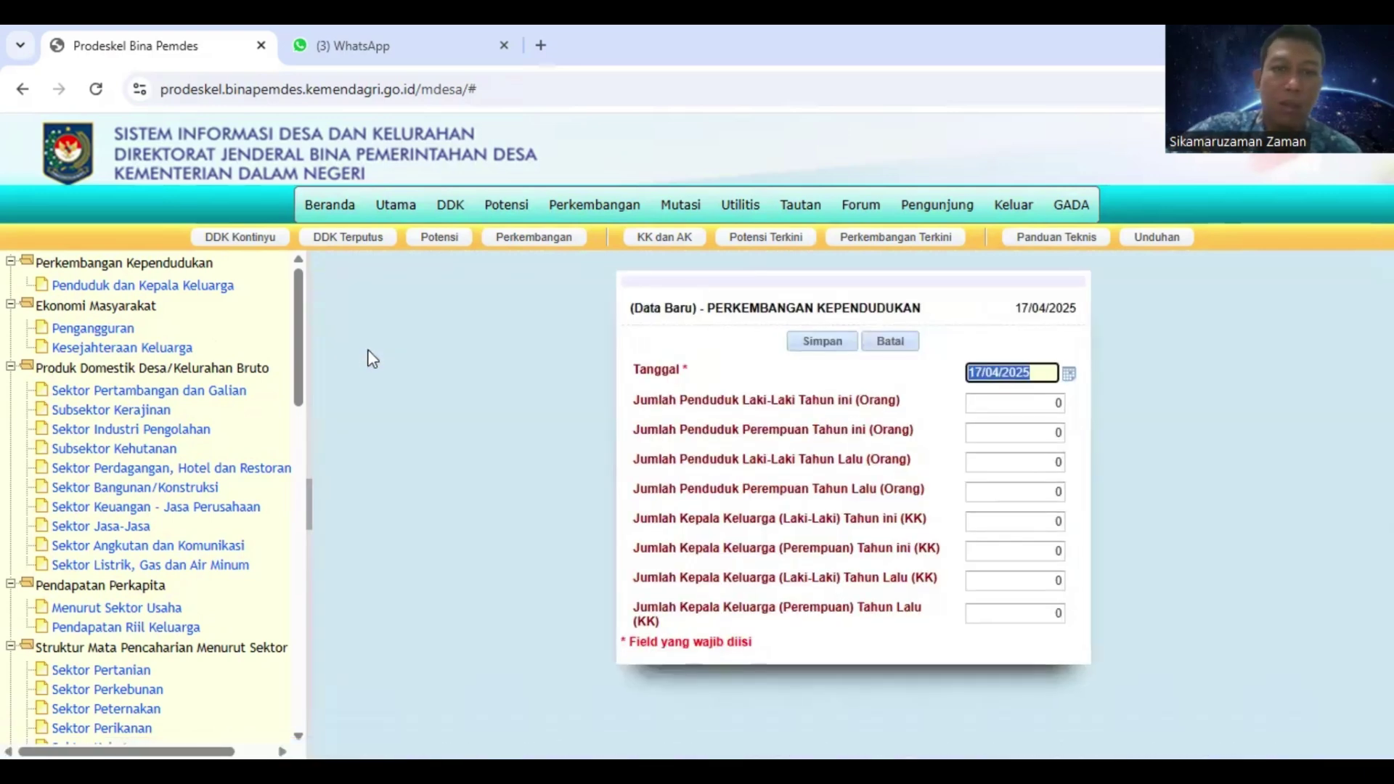
left_click(1057, 404)
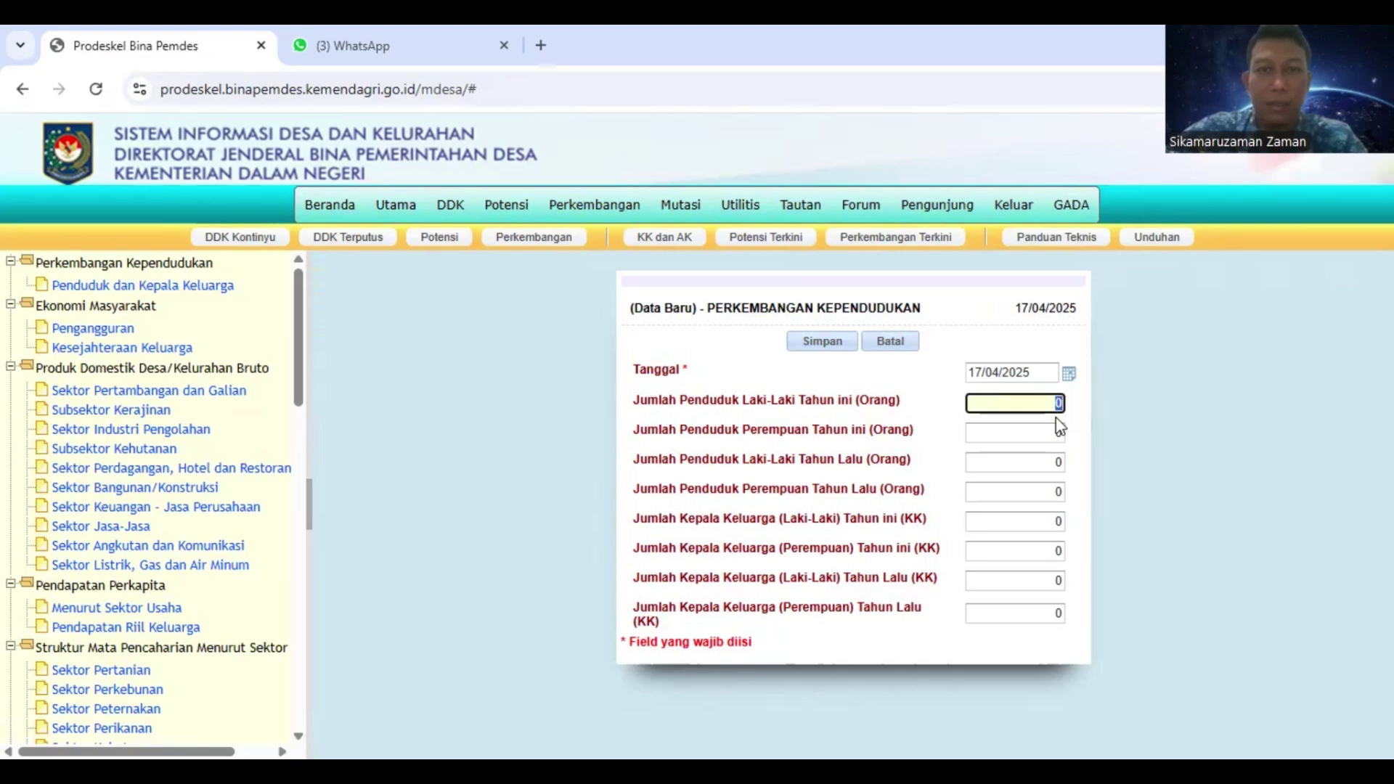
type("100")
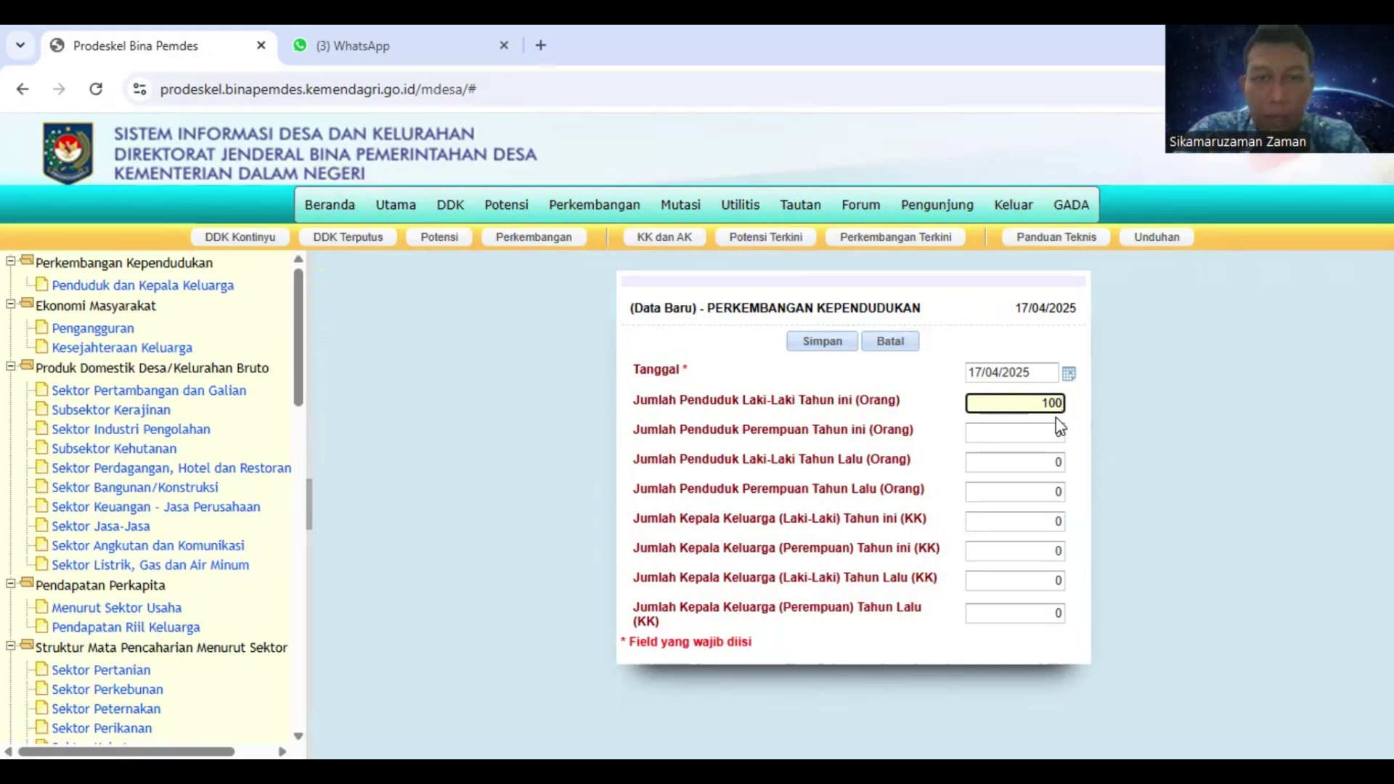
left_click(1061, 429)
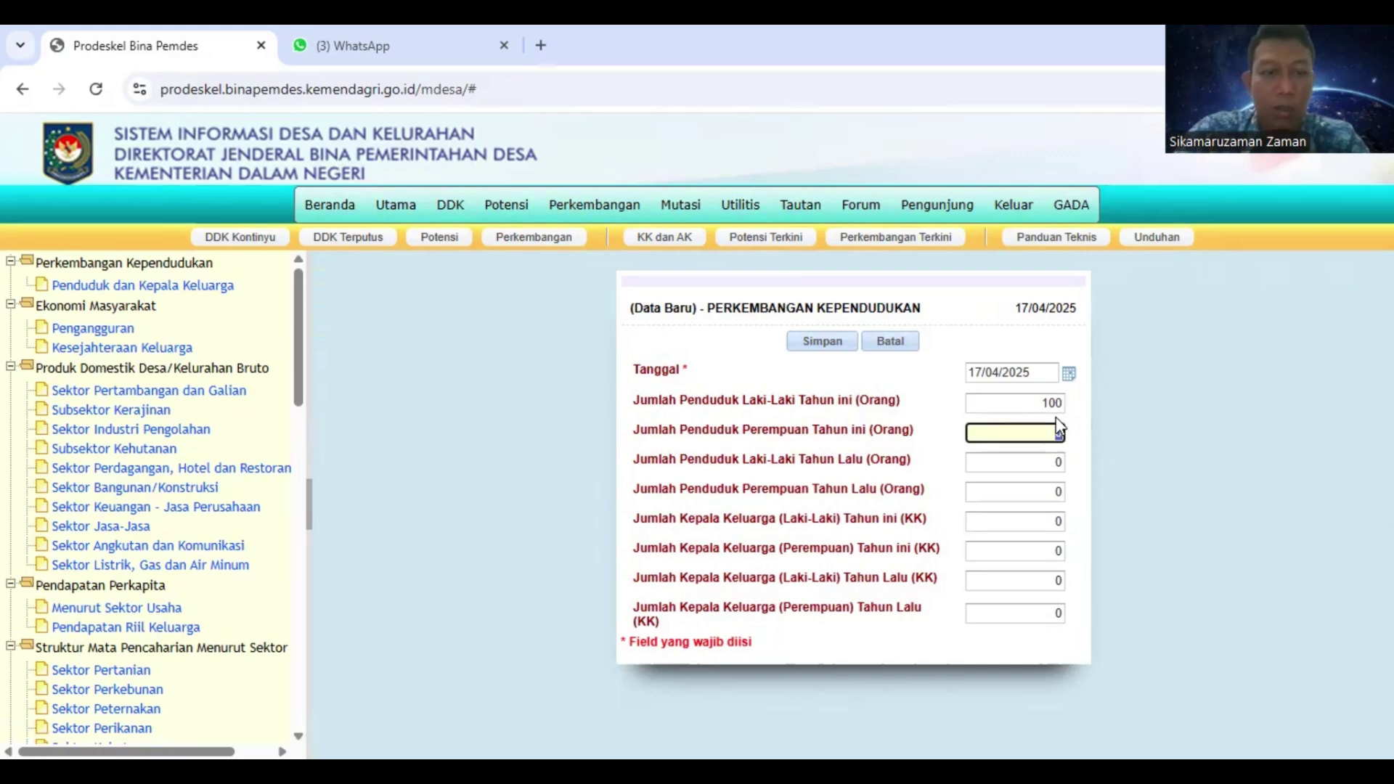
type("150")
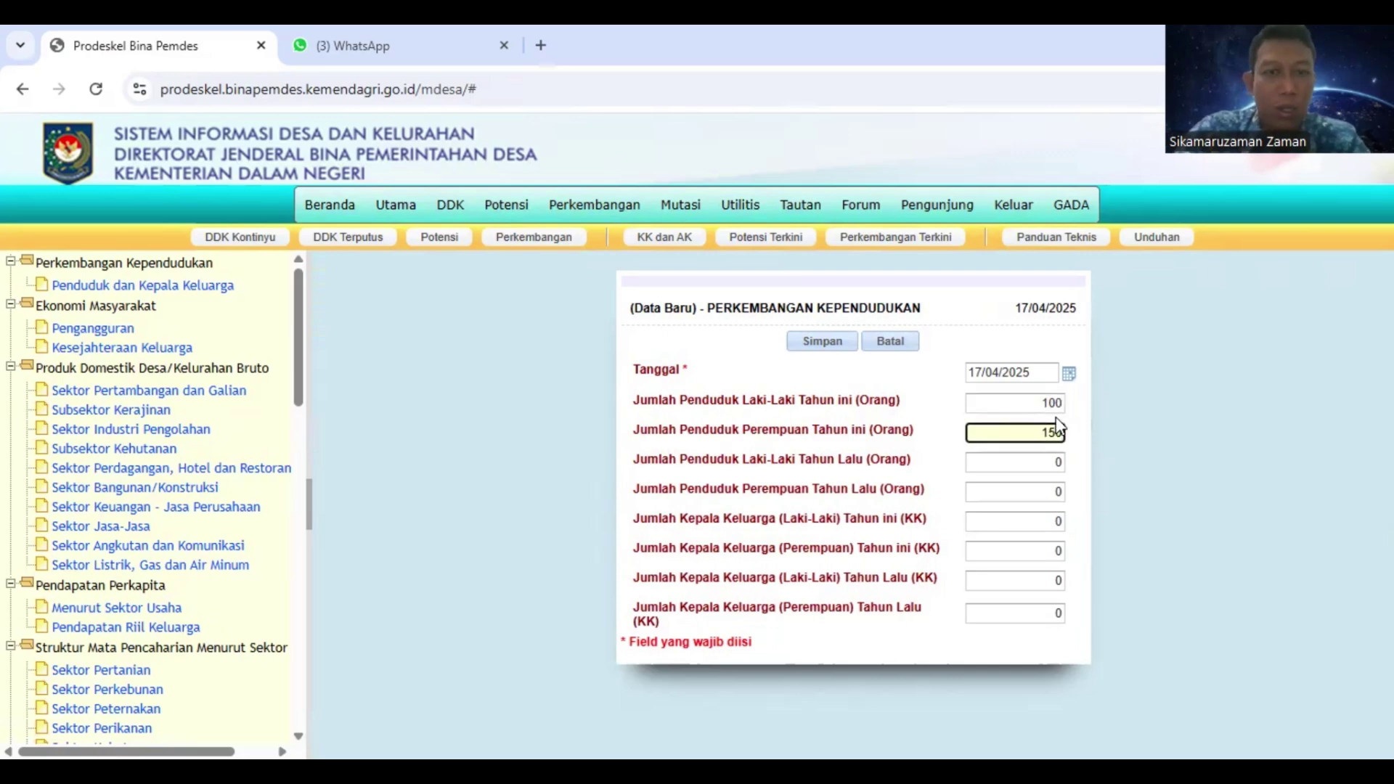
key("Tab")
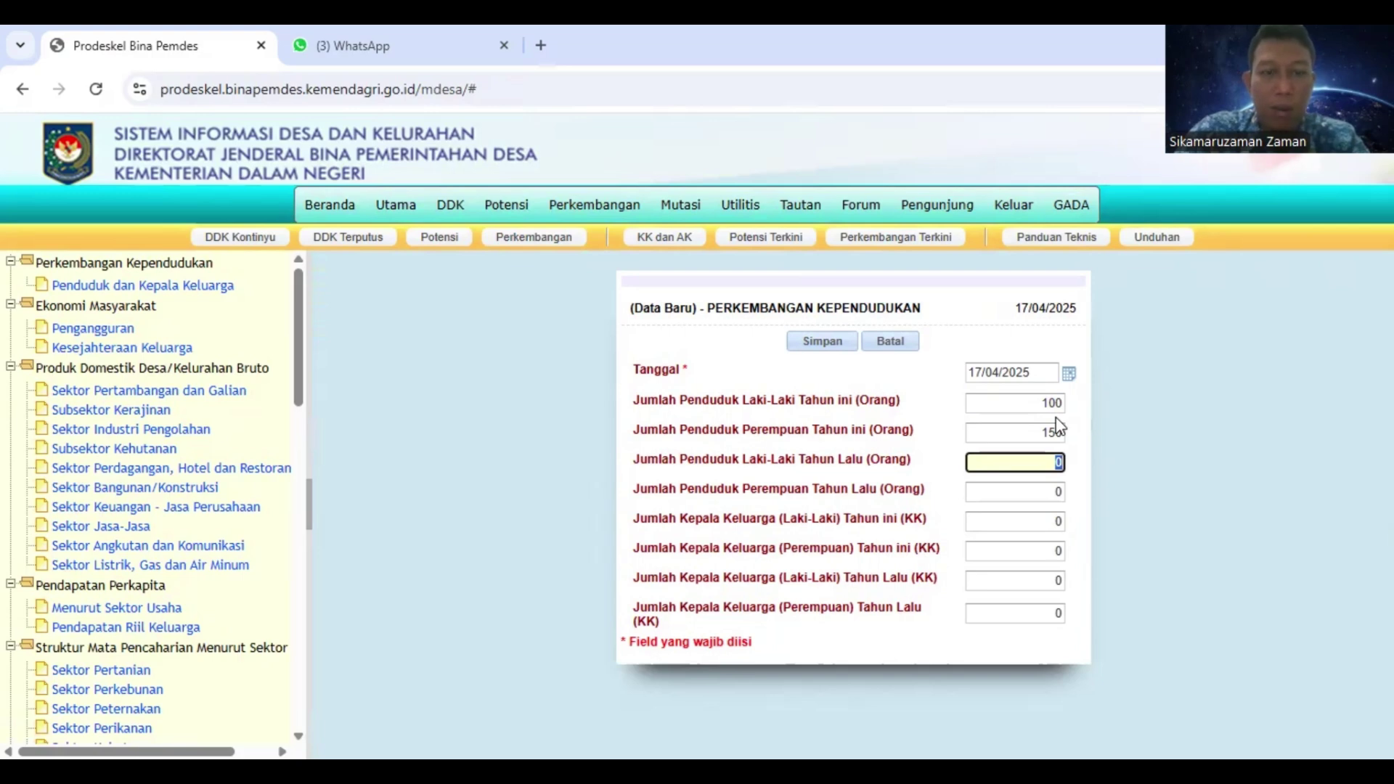
type("98")
key("Tab")
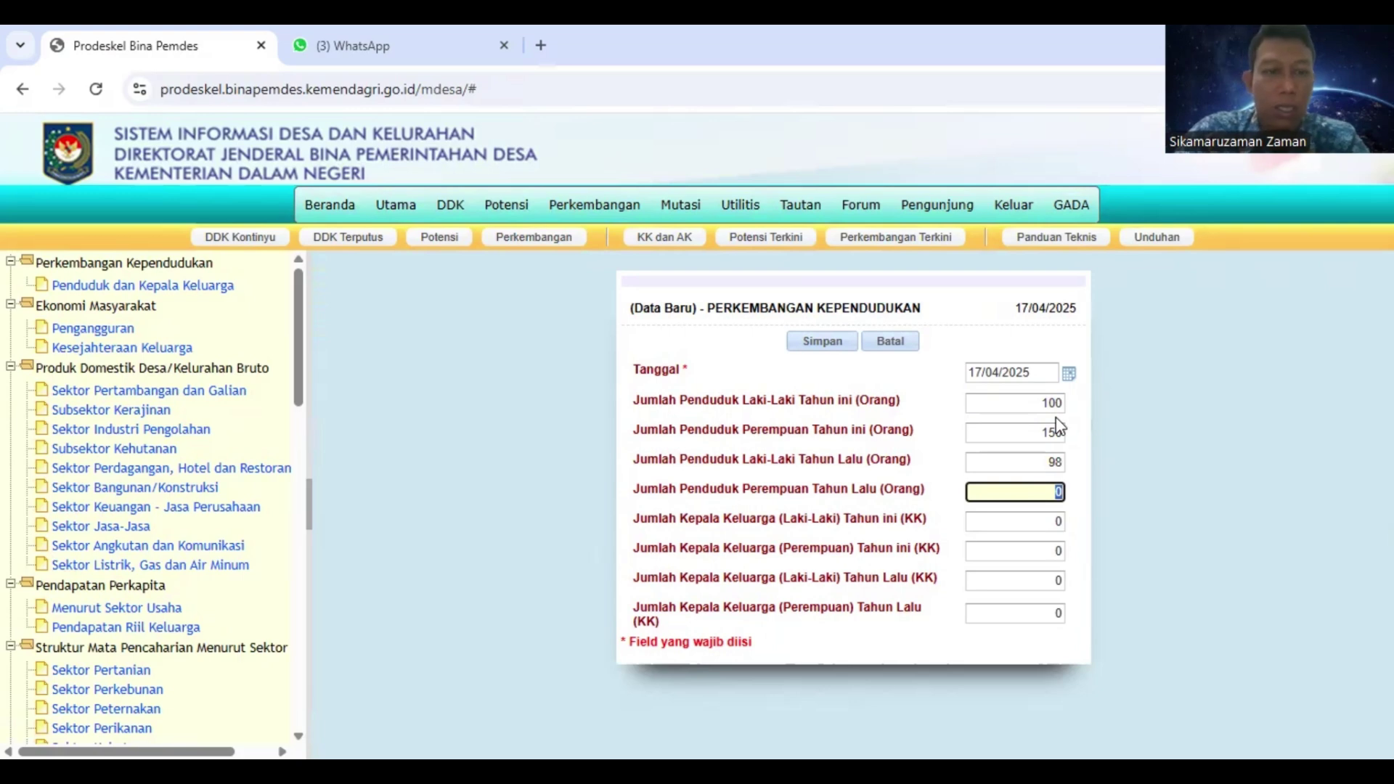
type("105")
Enter household-head counts 13, 17, 18 and 65, then save the record with Simpan
key("Tab")
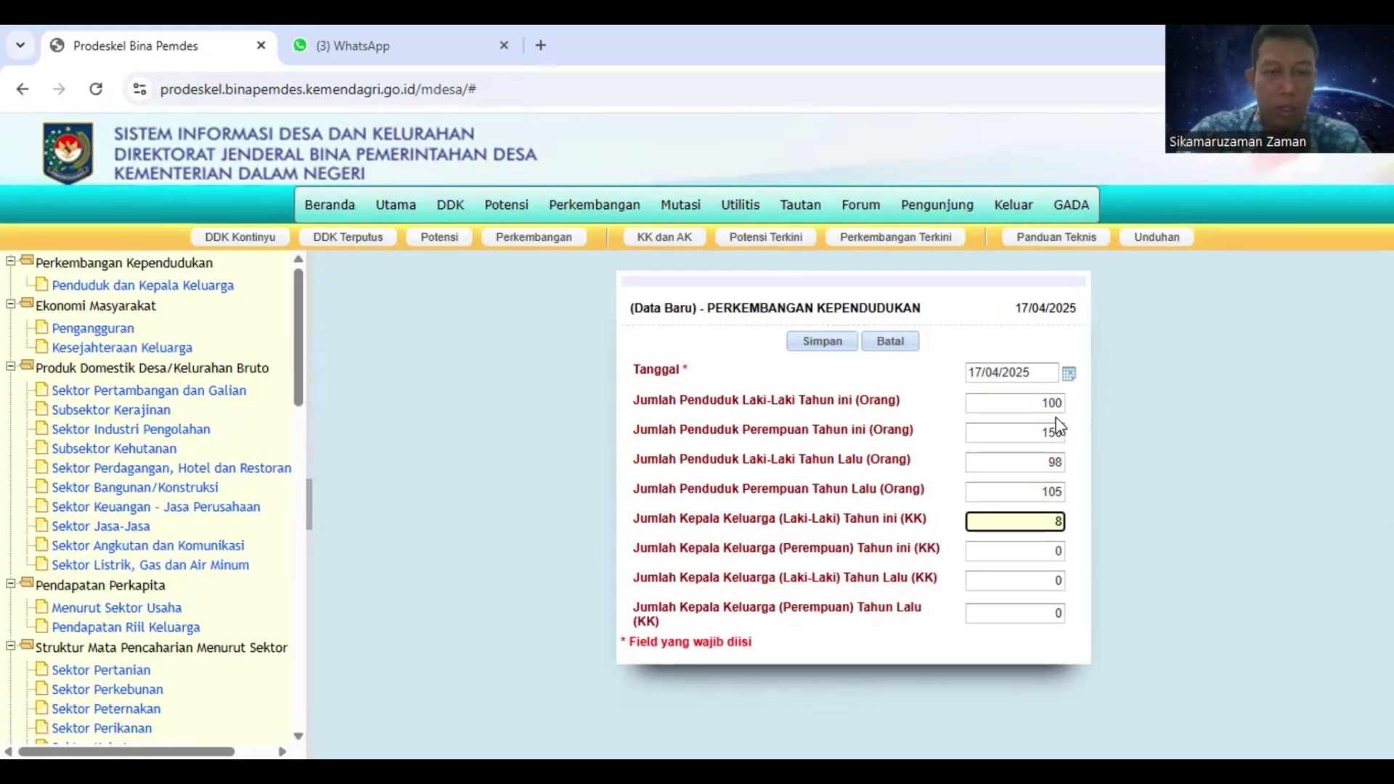
key("BackSpace")
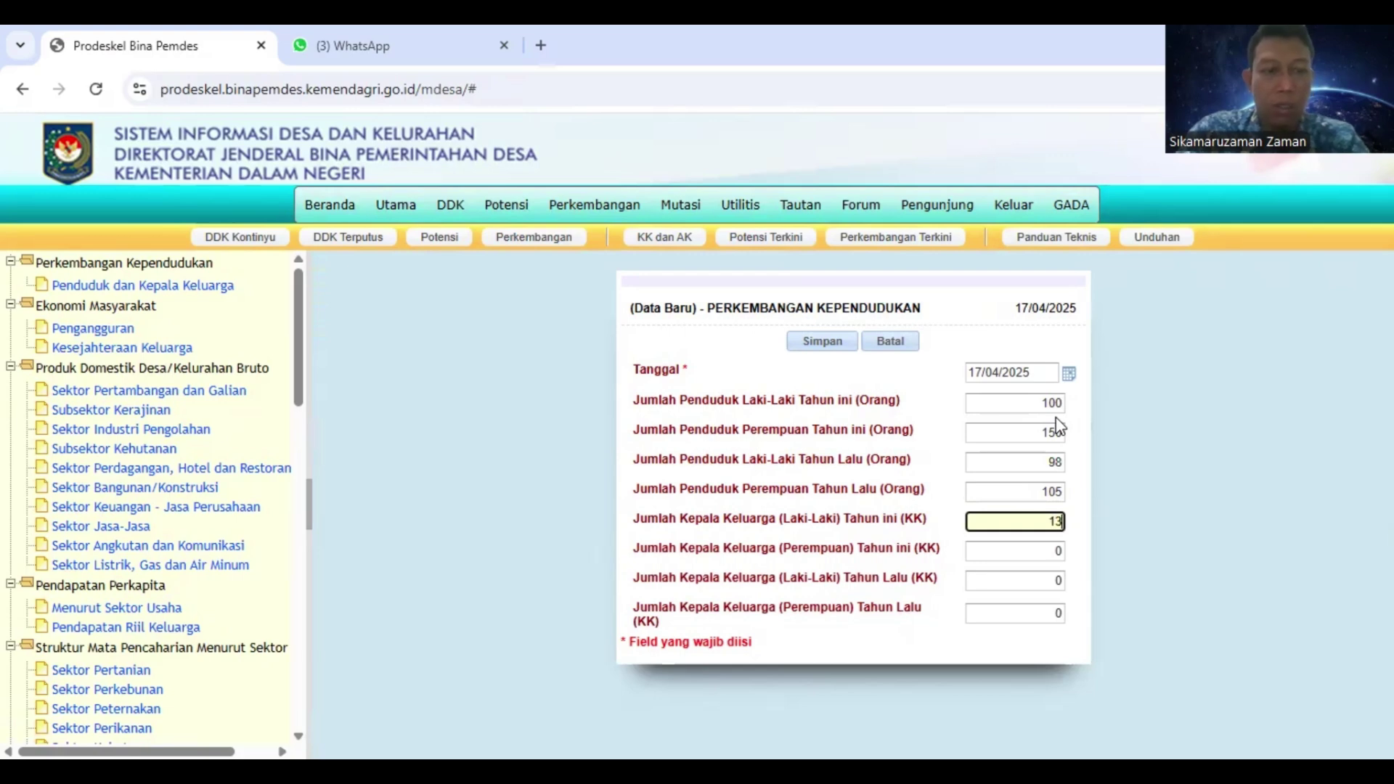
key("Tab")
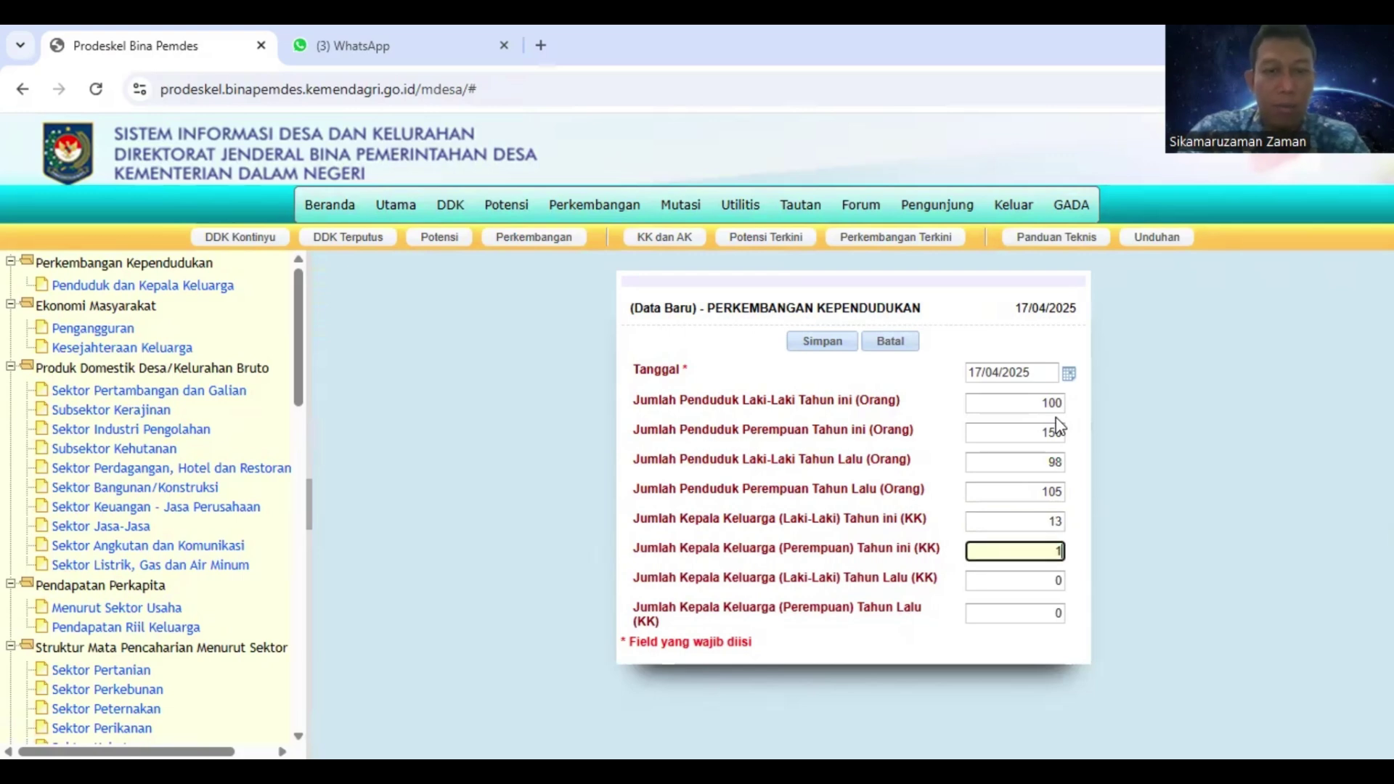
key("Tab")
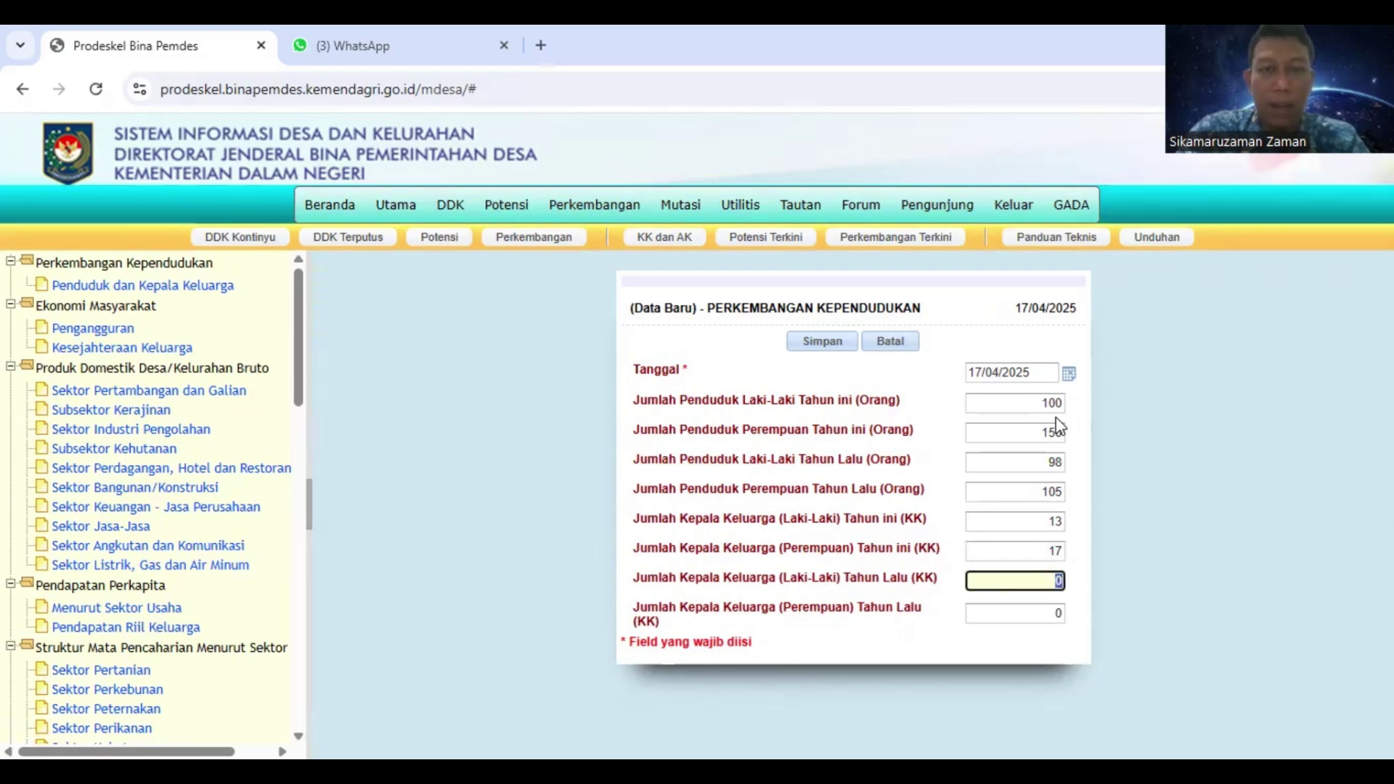
type("189")
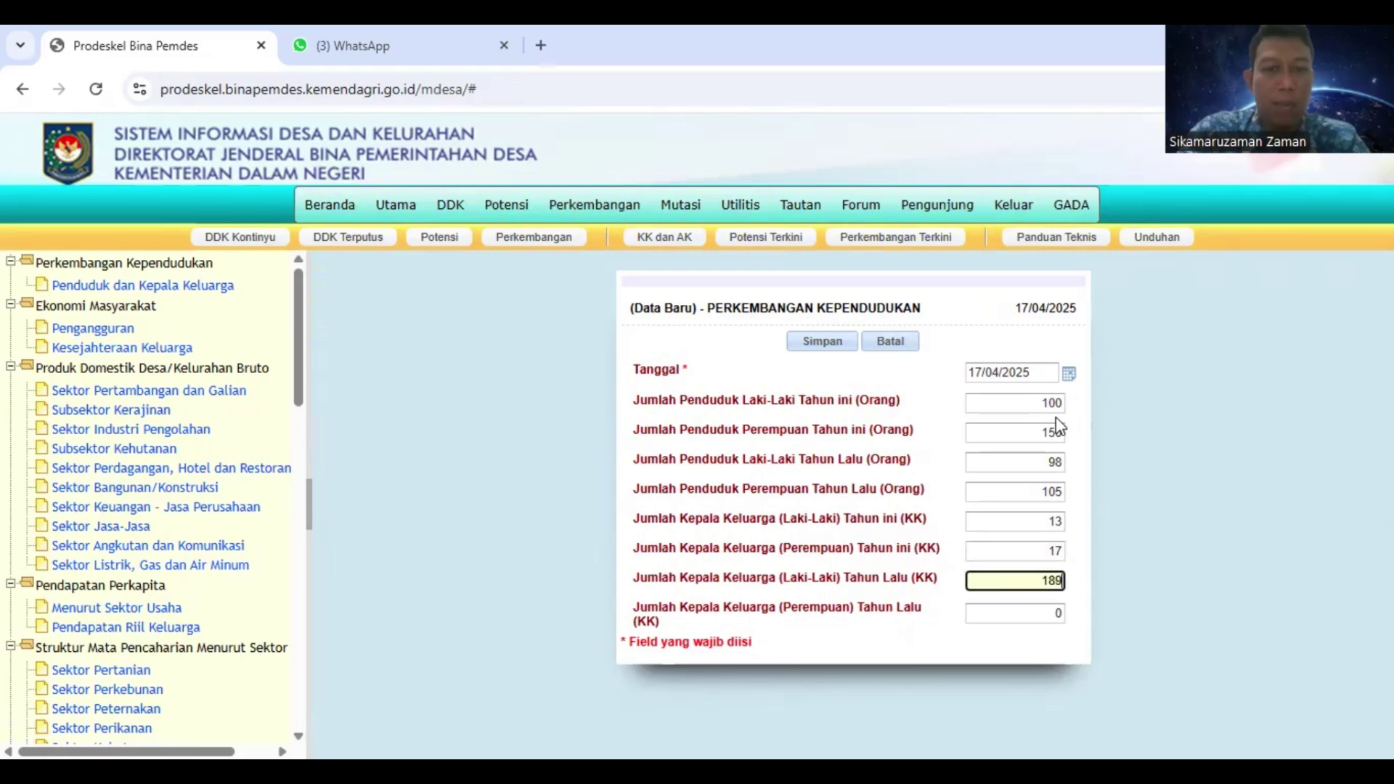
key("BackSpace")
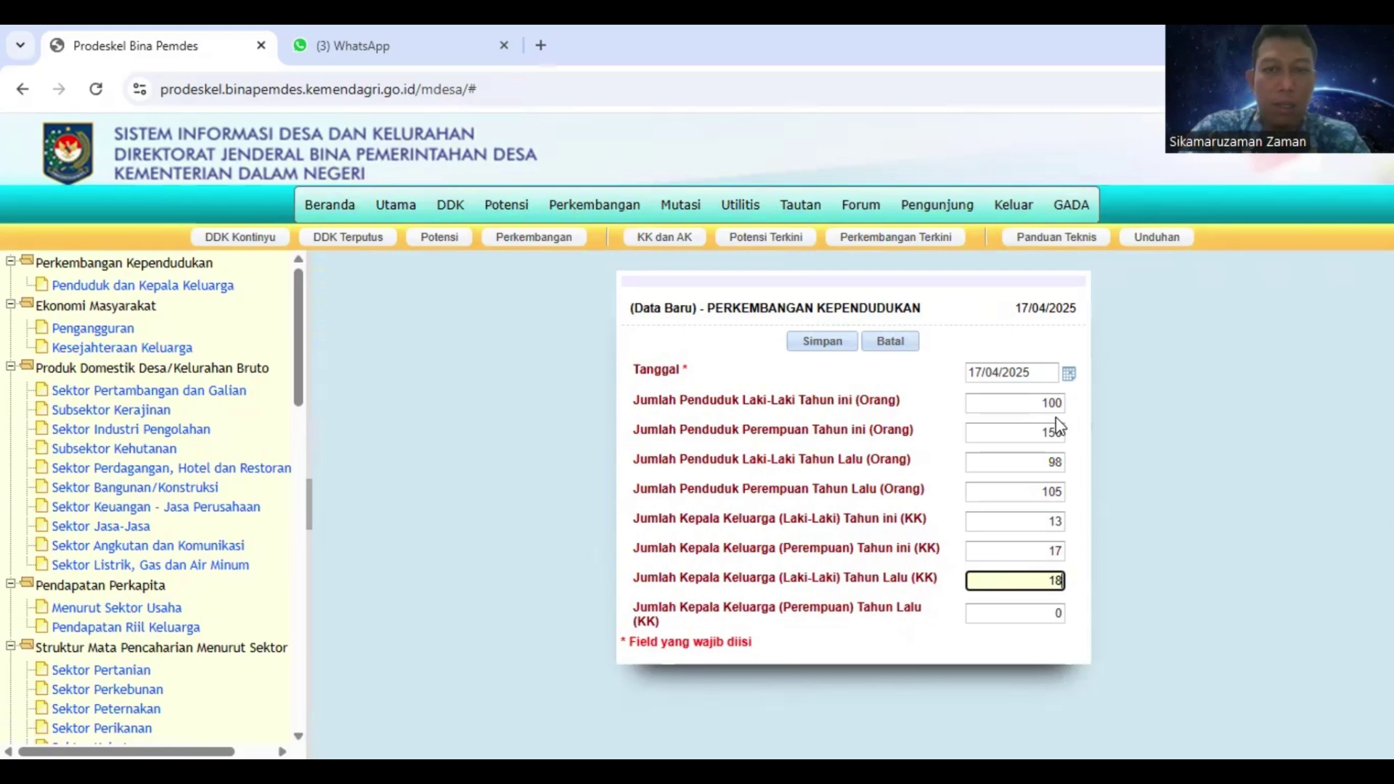
key("Tab")
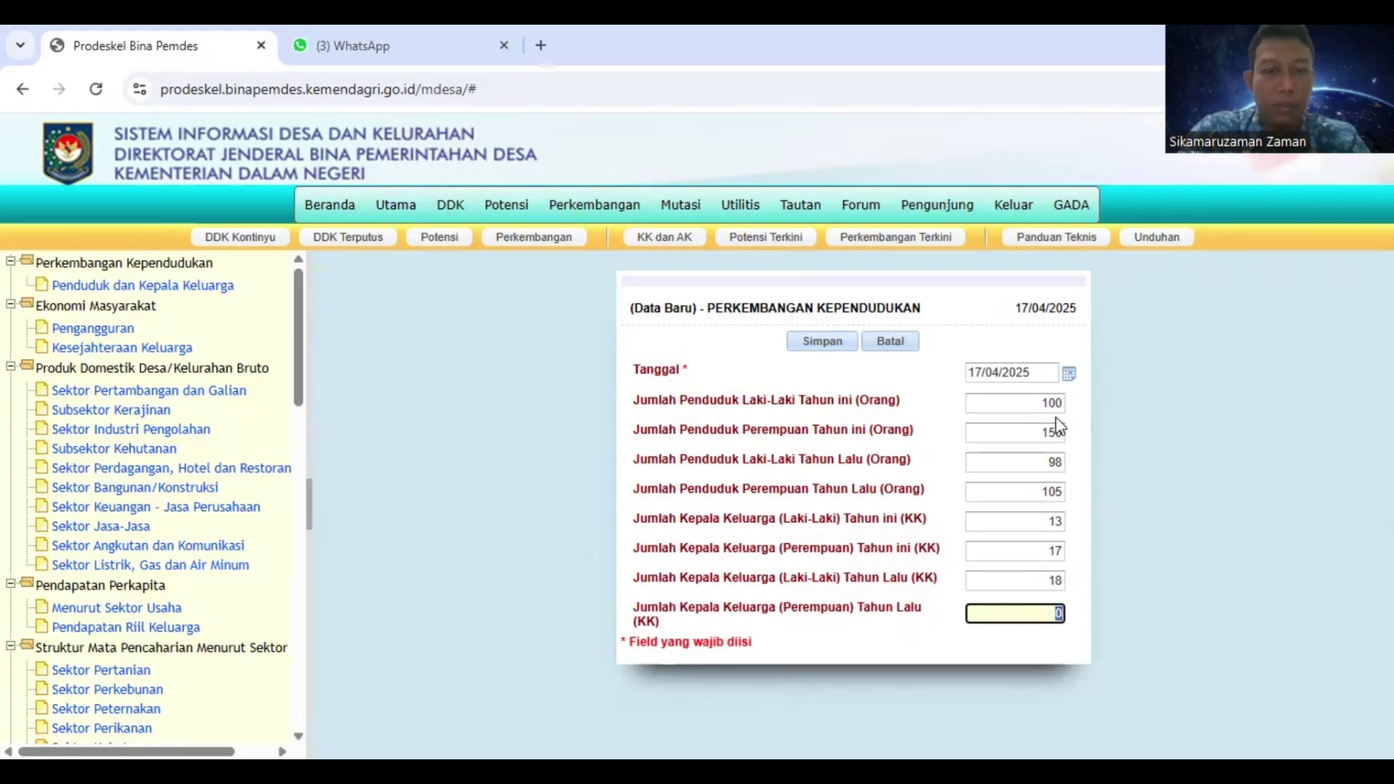
type("65")
key("Tab")
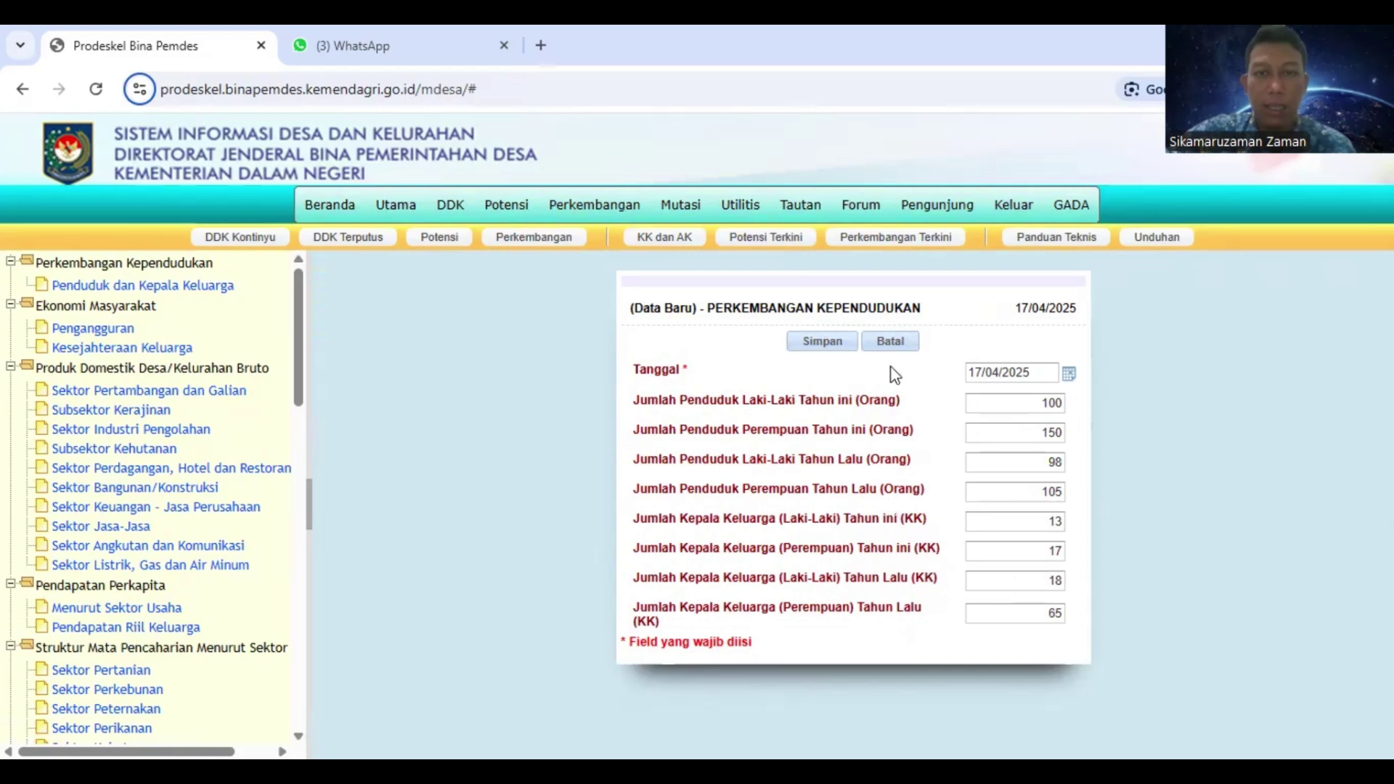
left_click(836, 350)
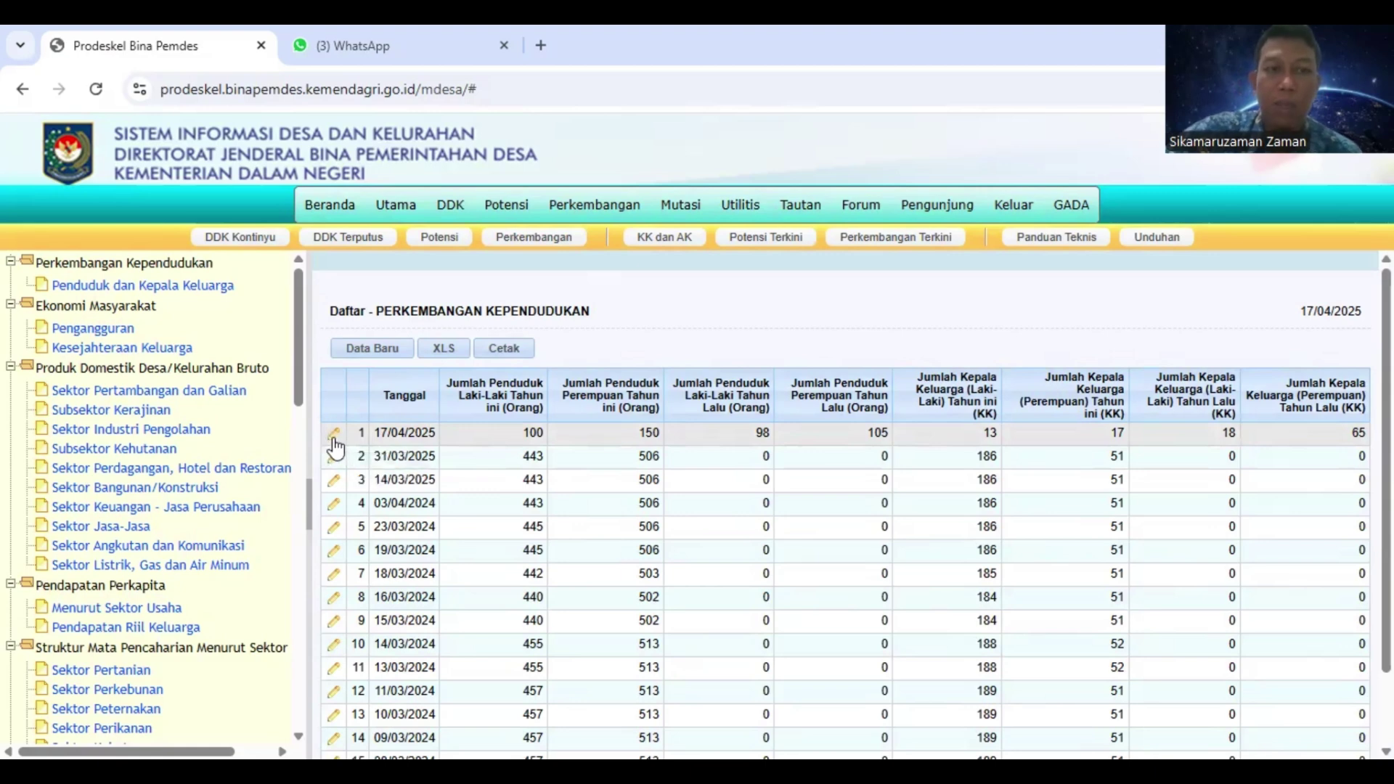
Edit the 17/04/2025 population record to 99 males and 145 females this year, and save it
left_click(334, 440)
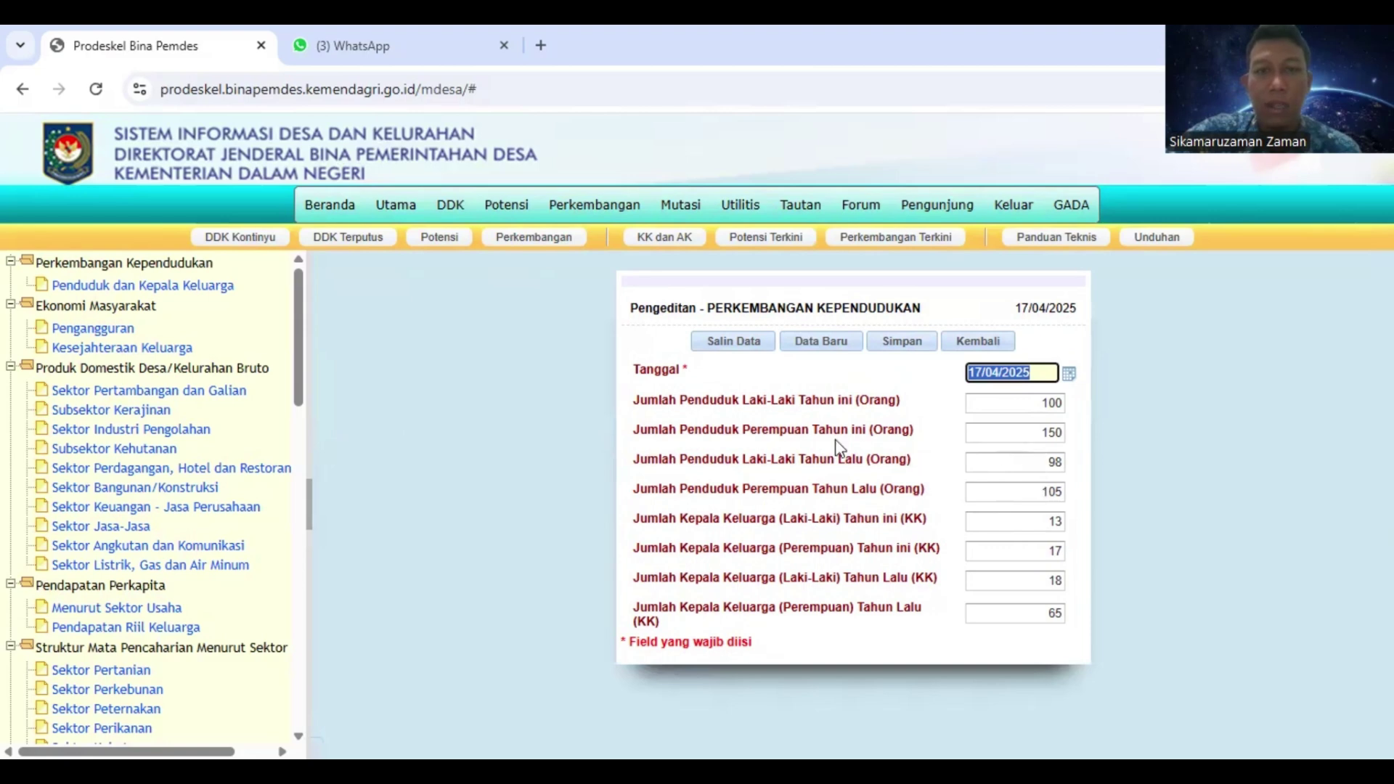
left_click(1036, 409)
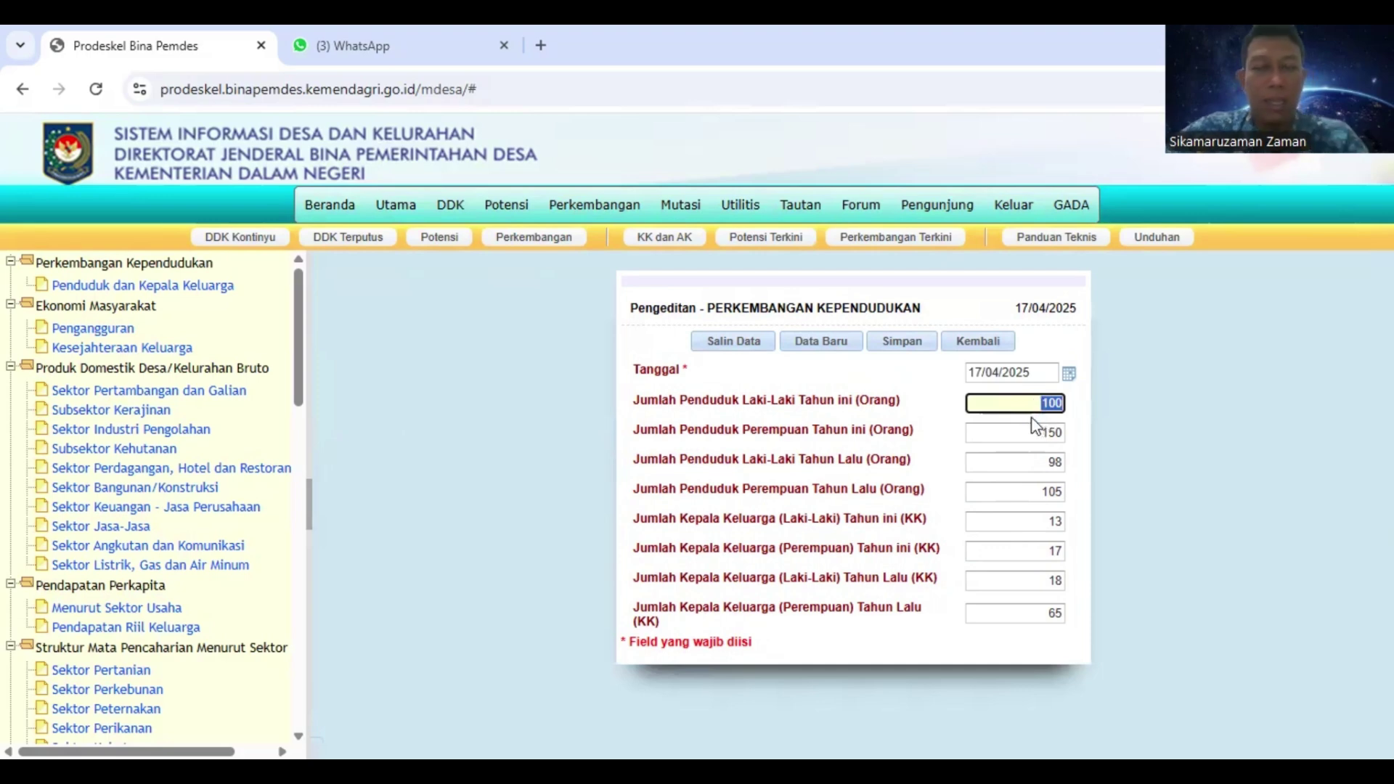
type("99")
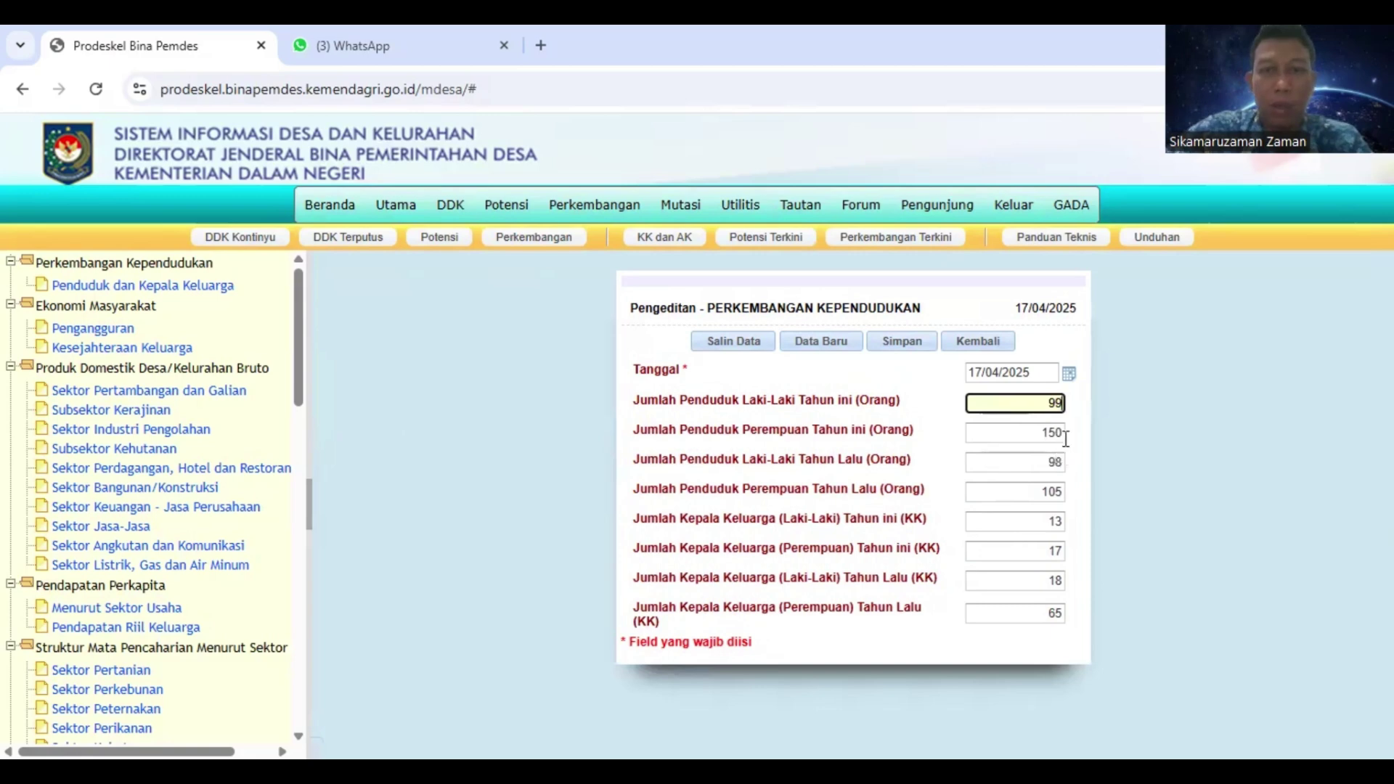
double_click(1057, 434)
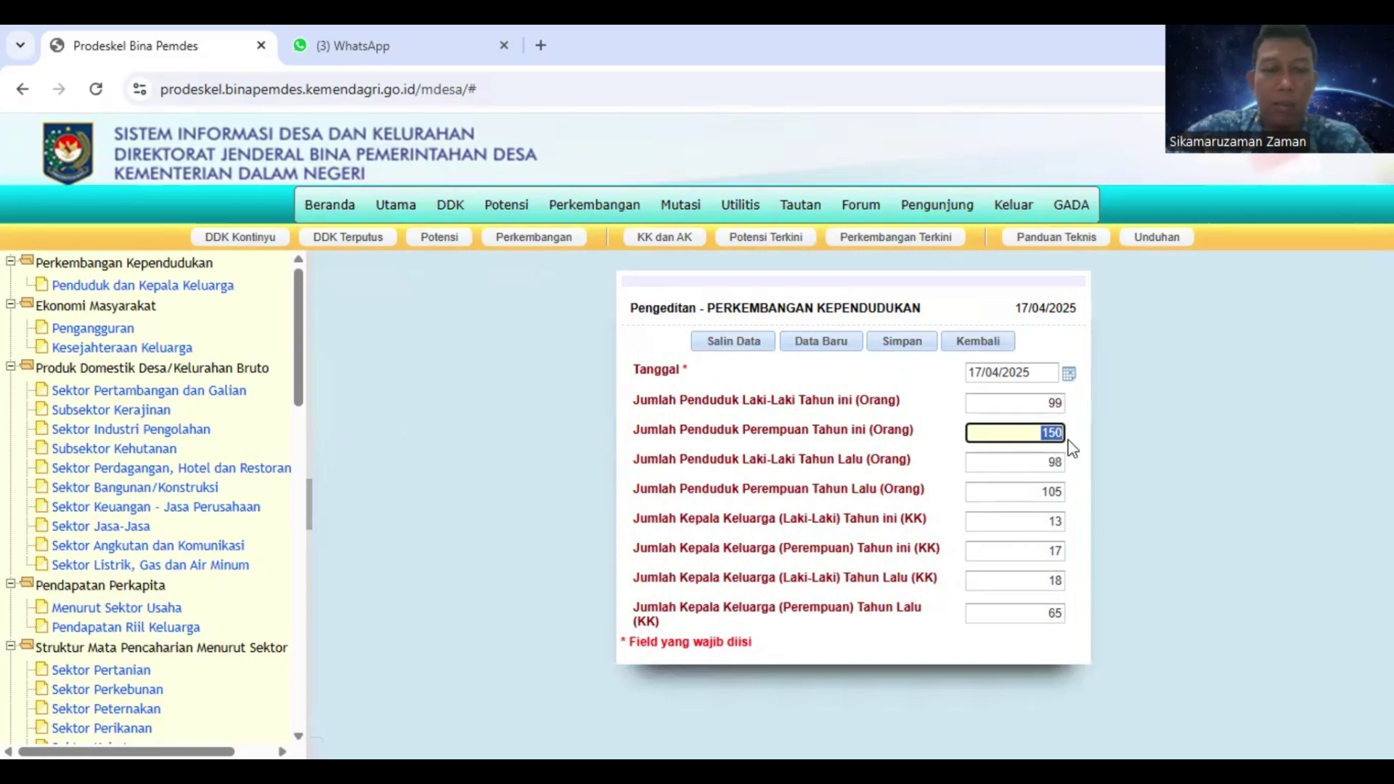
type("145")
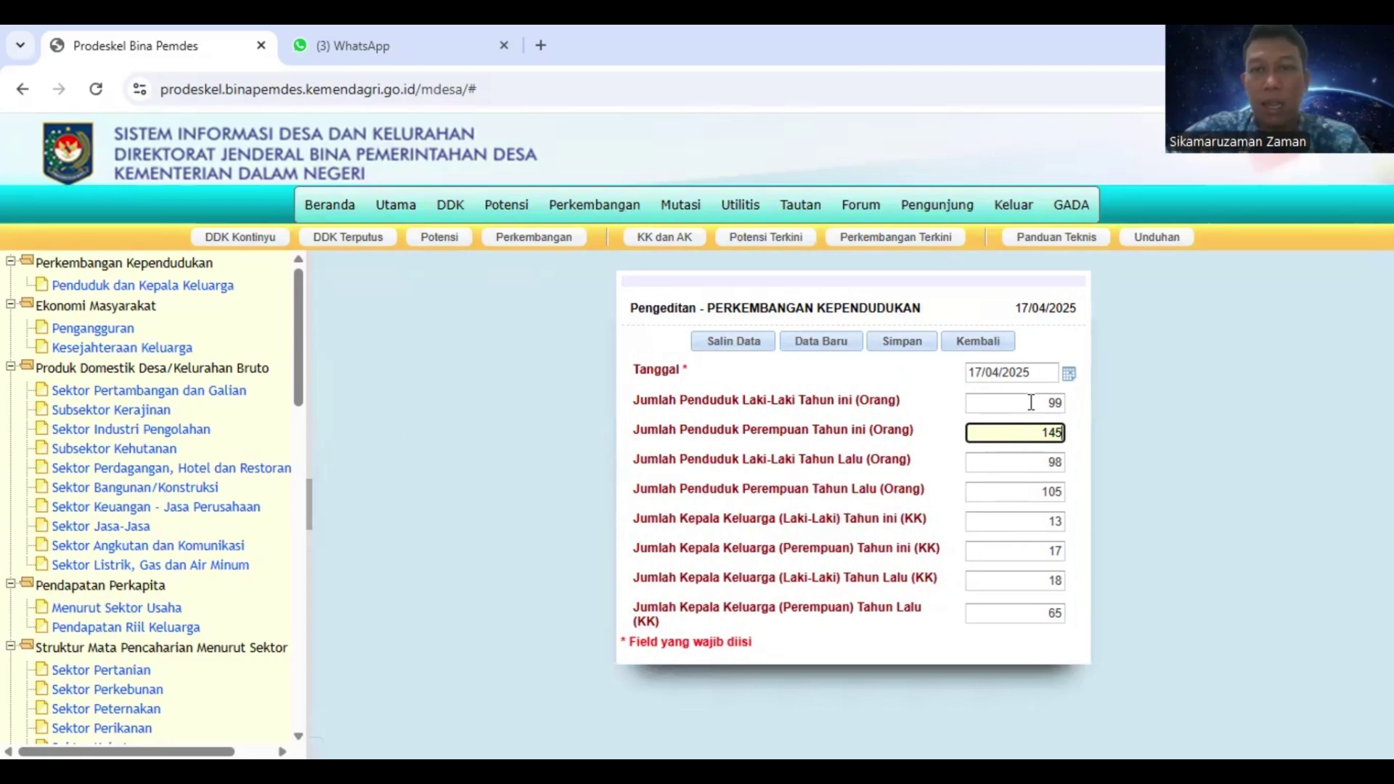
left_click(901, 341)
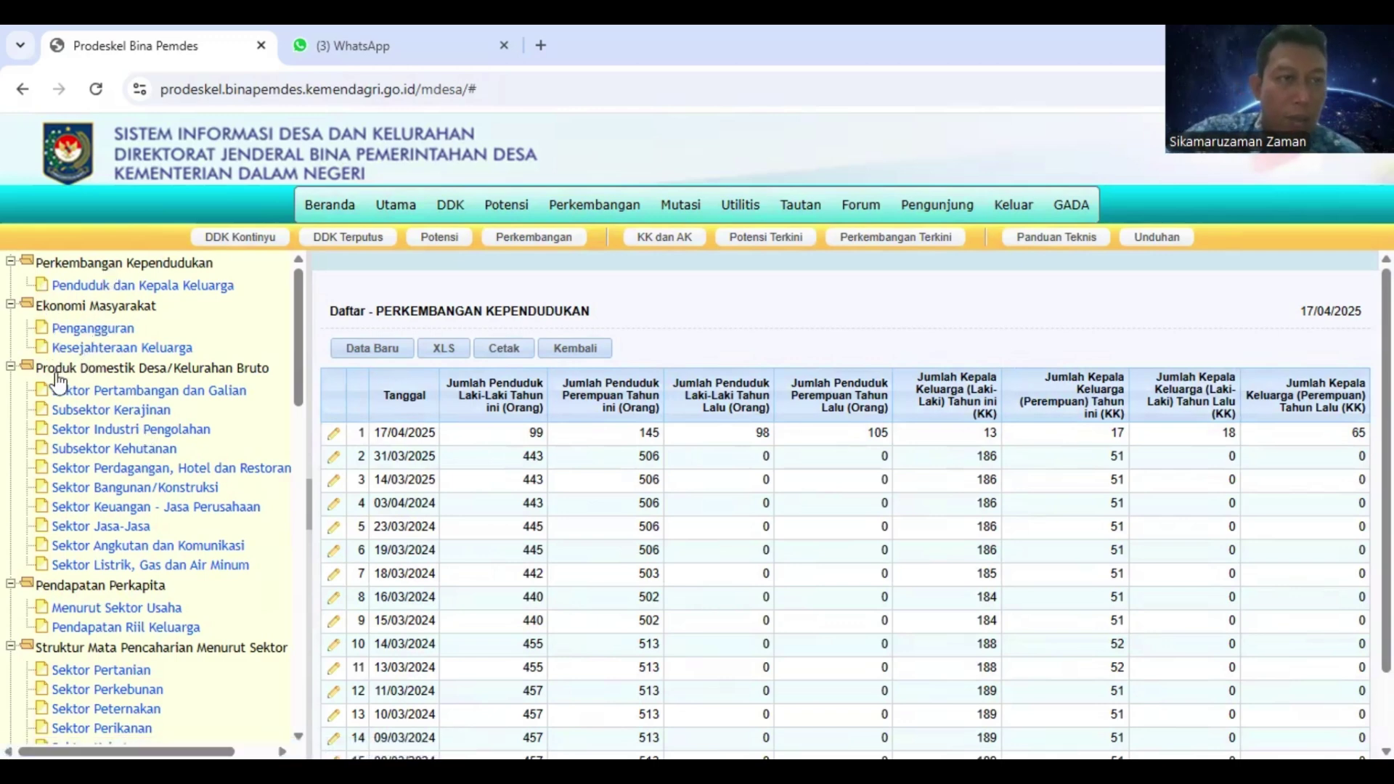
scroll(49, 467, "down", 13)
scroll(82, 311, "down", 10)
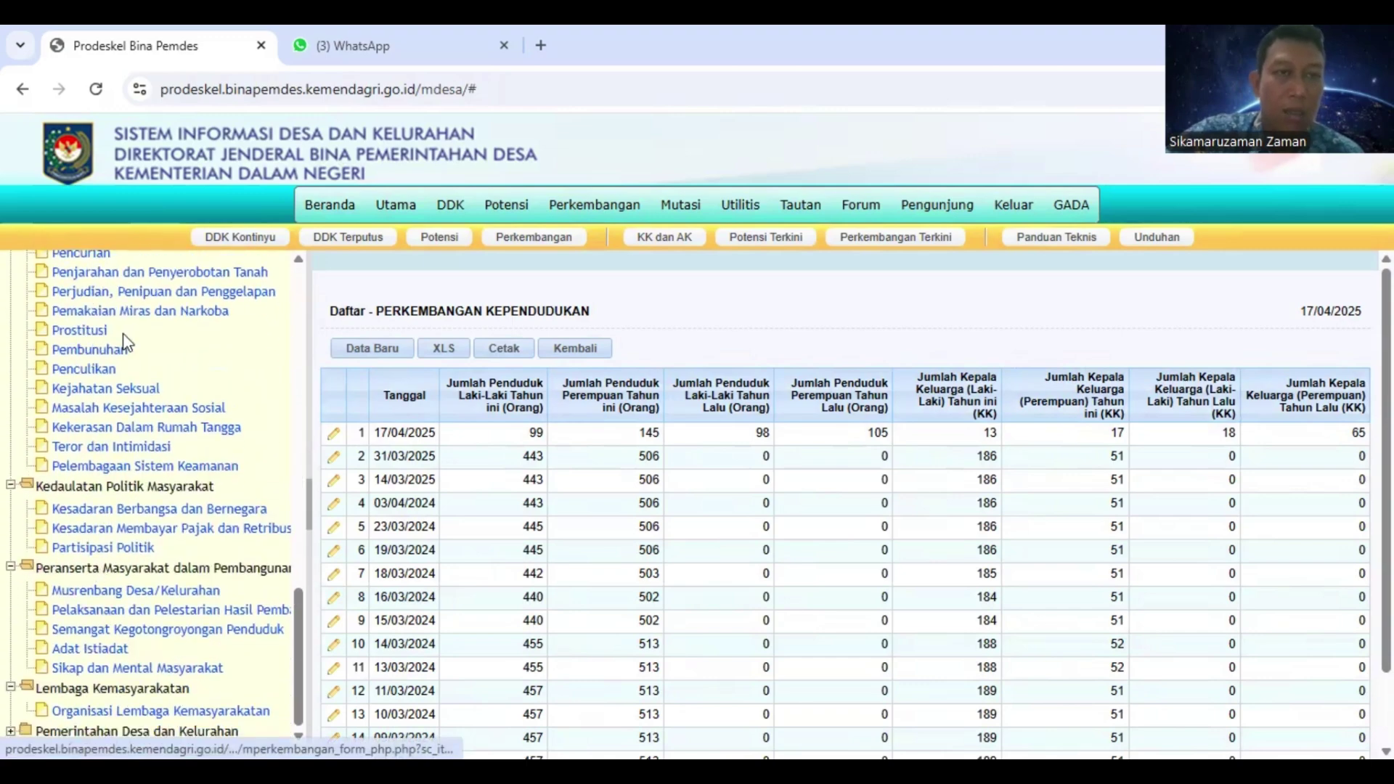
scroll(119, 276, "up", 12)
scroll(156, 388, "up", 5)
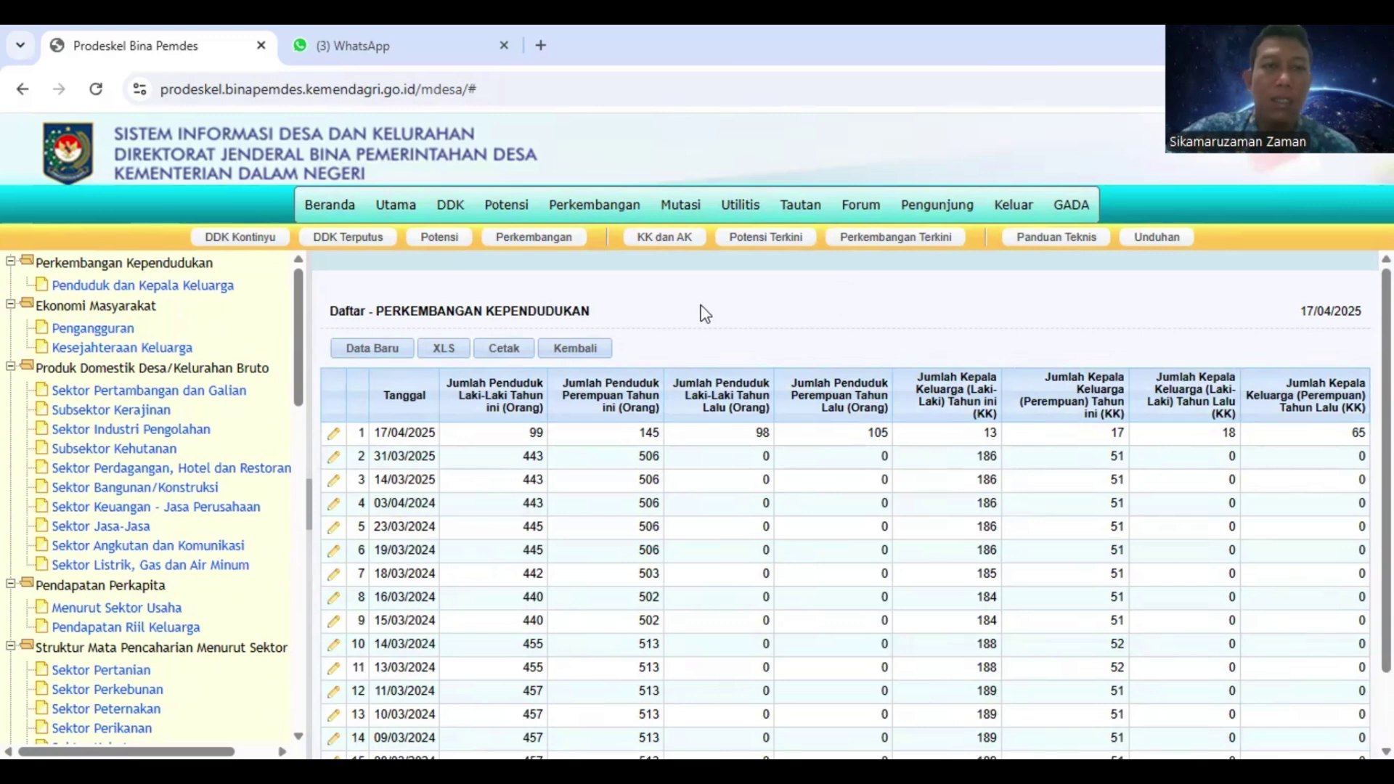
mouse_move(445, 227)
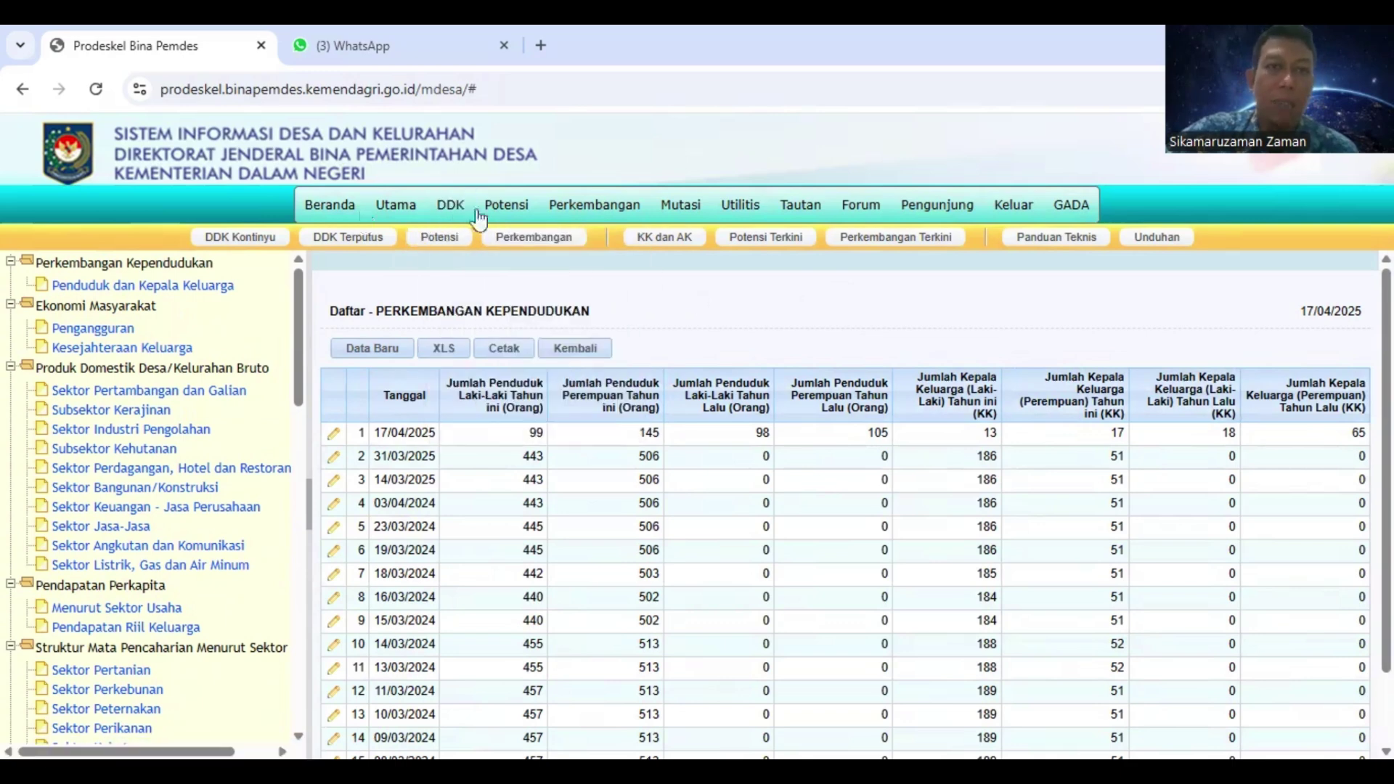
mouse_move(467, 250)
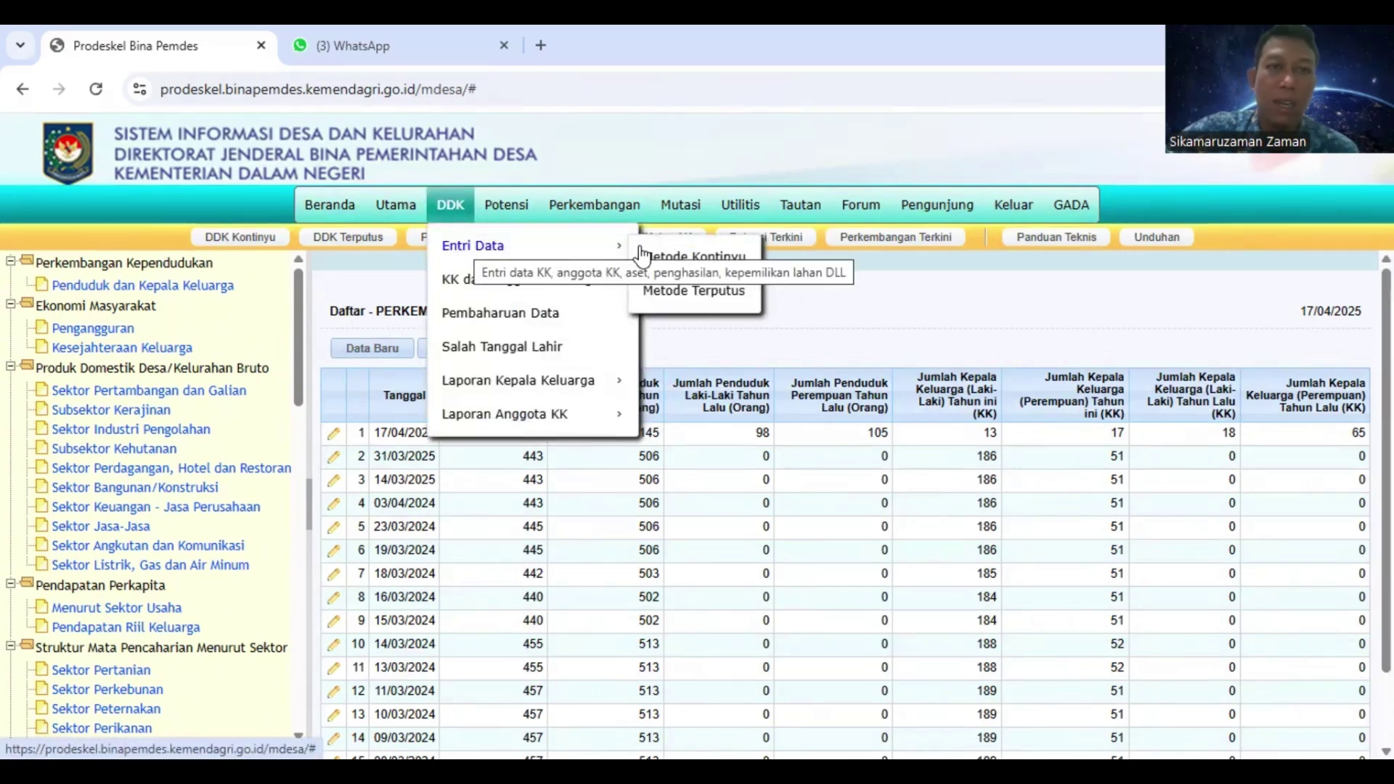
Browse the DDK and Perkembangan menus, then show the Potensi > Laporan Terkini version options
mouse_move(507, 211)
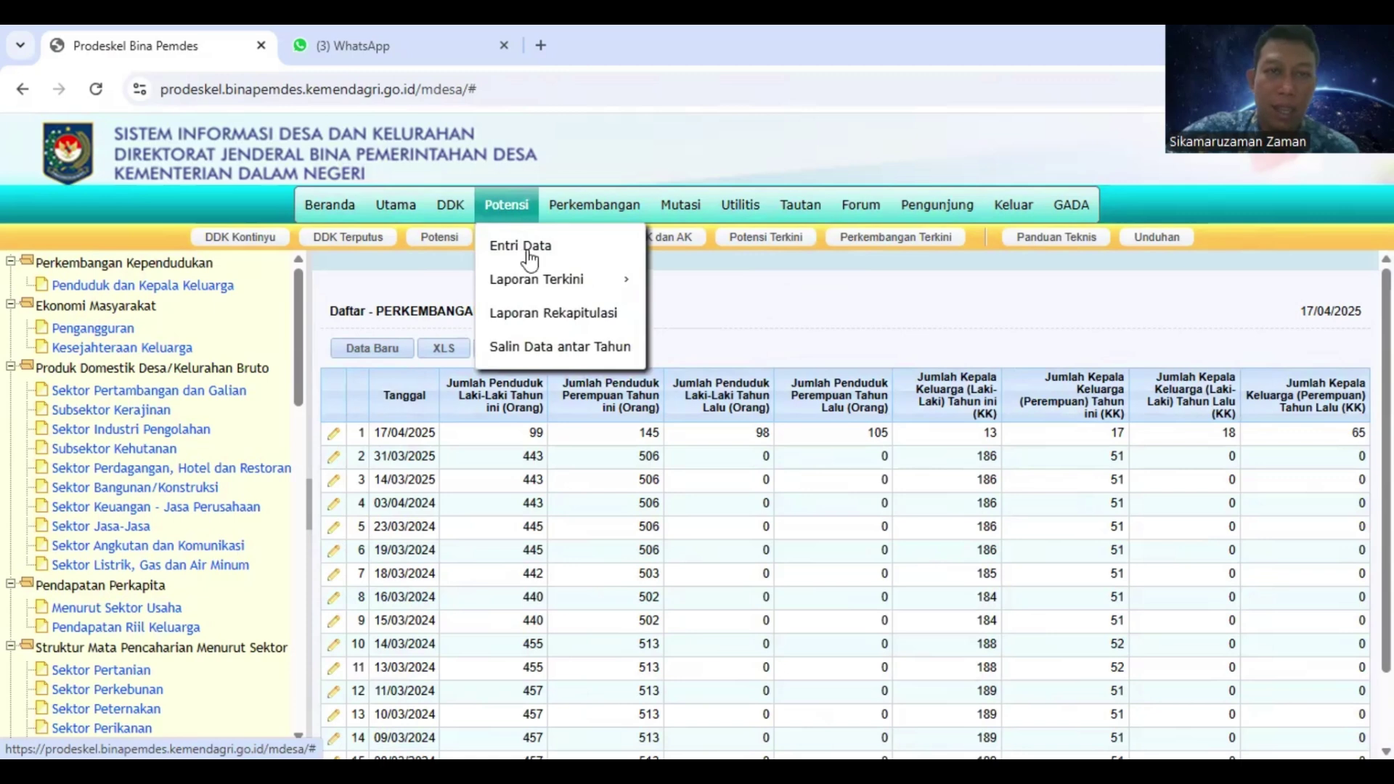
mouse_move(591, 212)
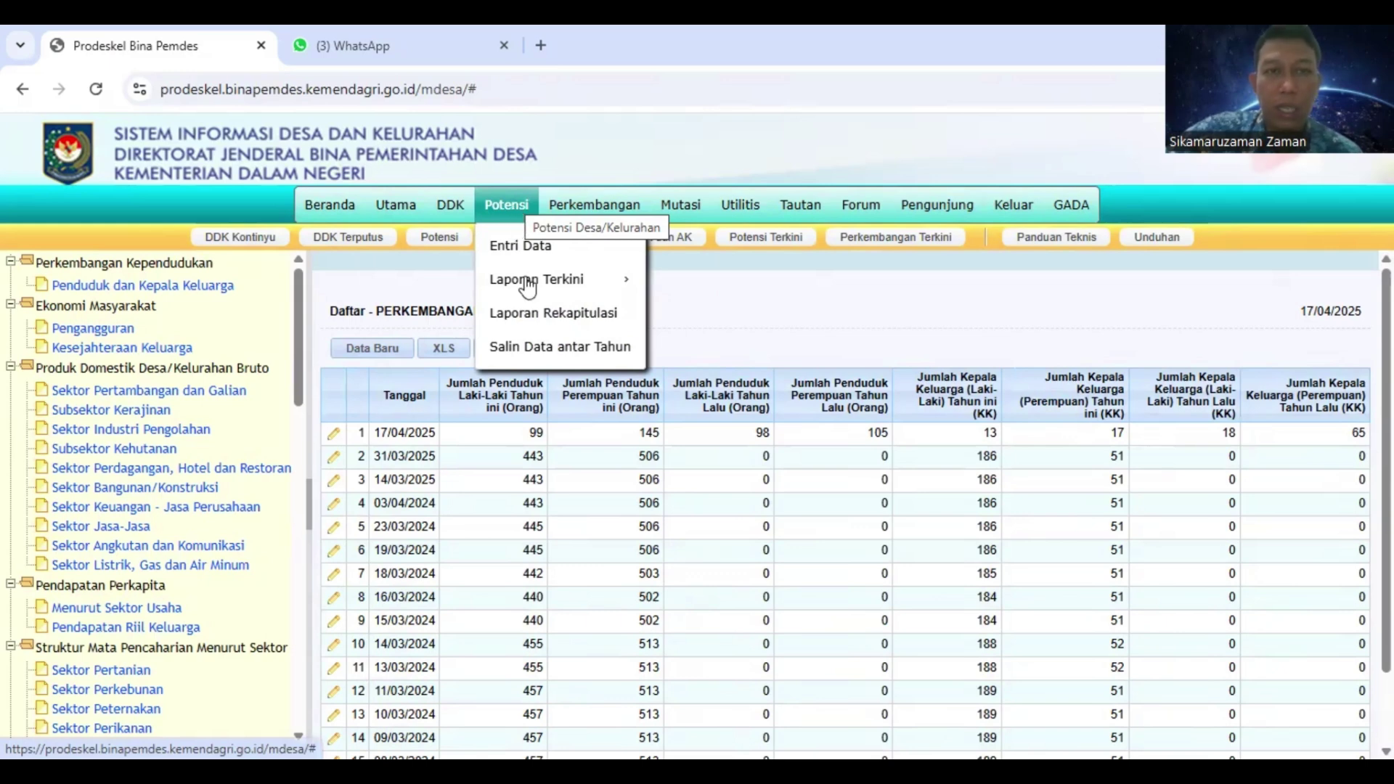
mouse_move(530, 289)
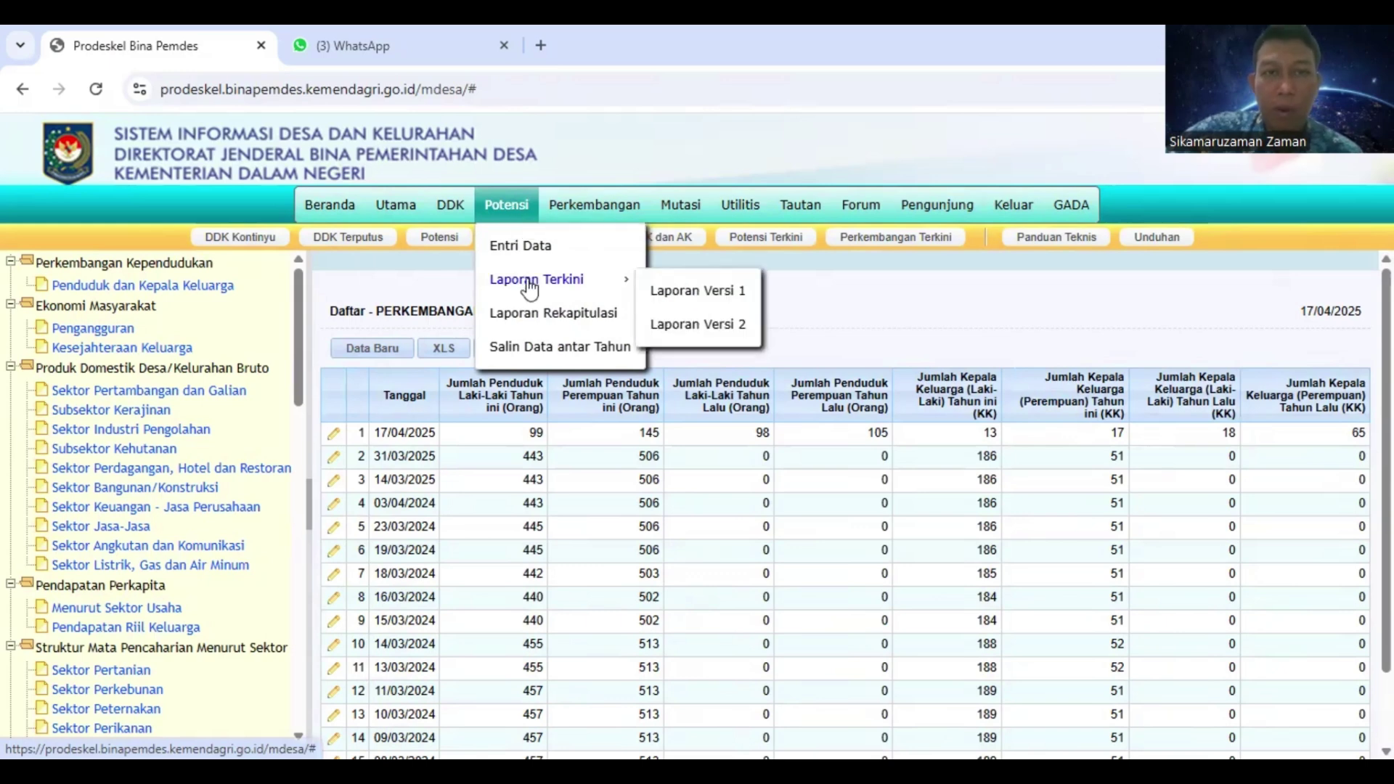
Open Laporan Versi 1 of the latest Potensi report for GADA 2025 and scroll through it
left_click(670, 298)
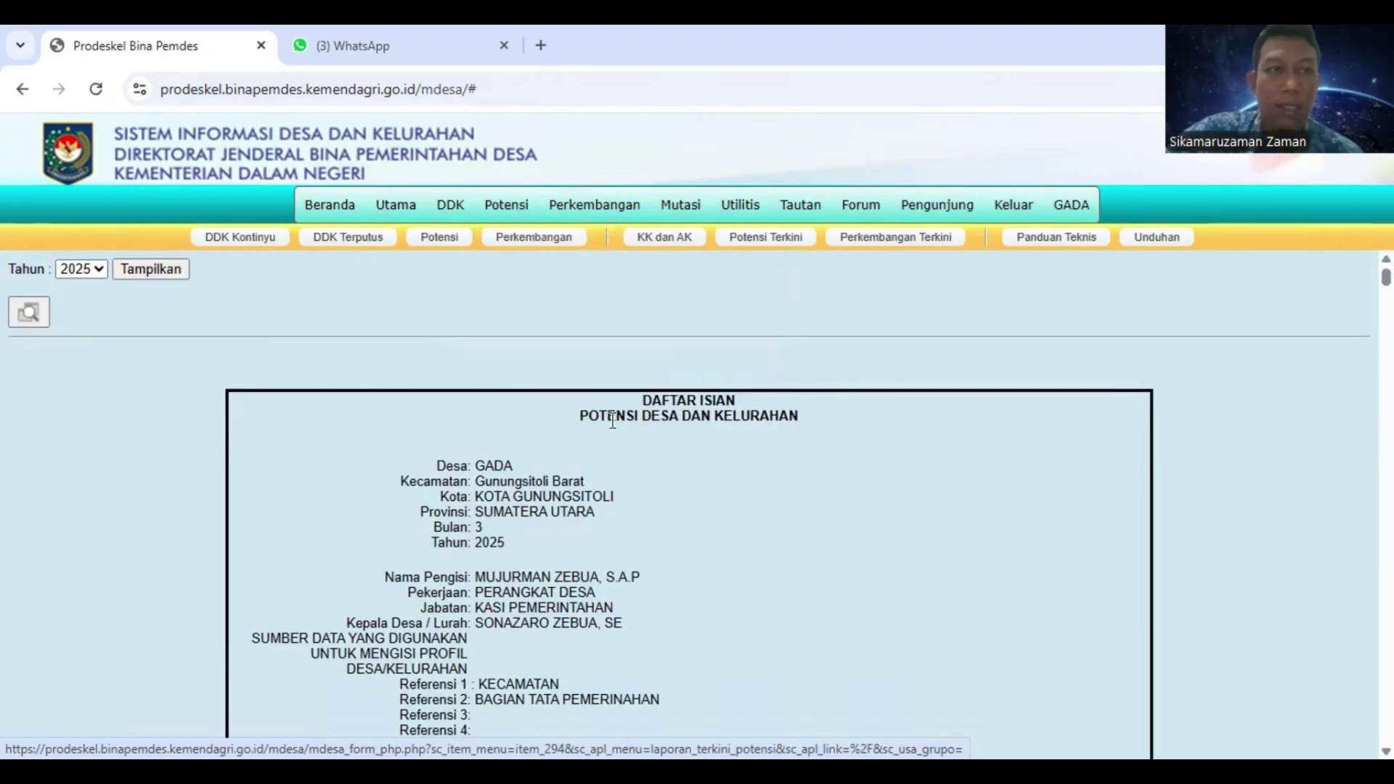
scroll(501, 396, "down", 3)
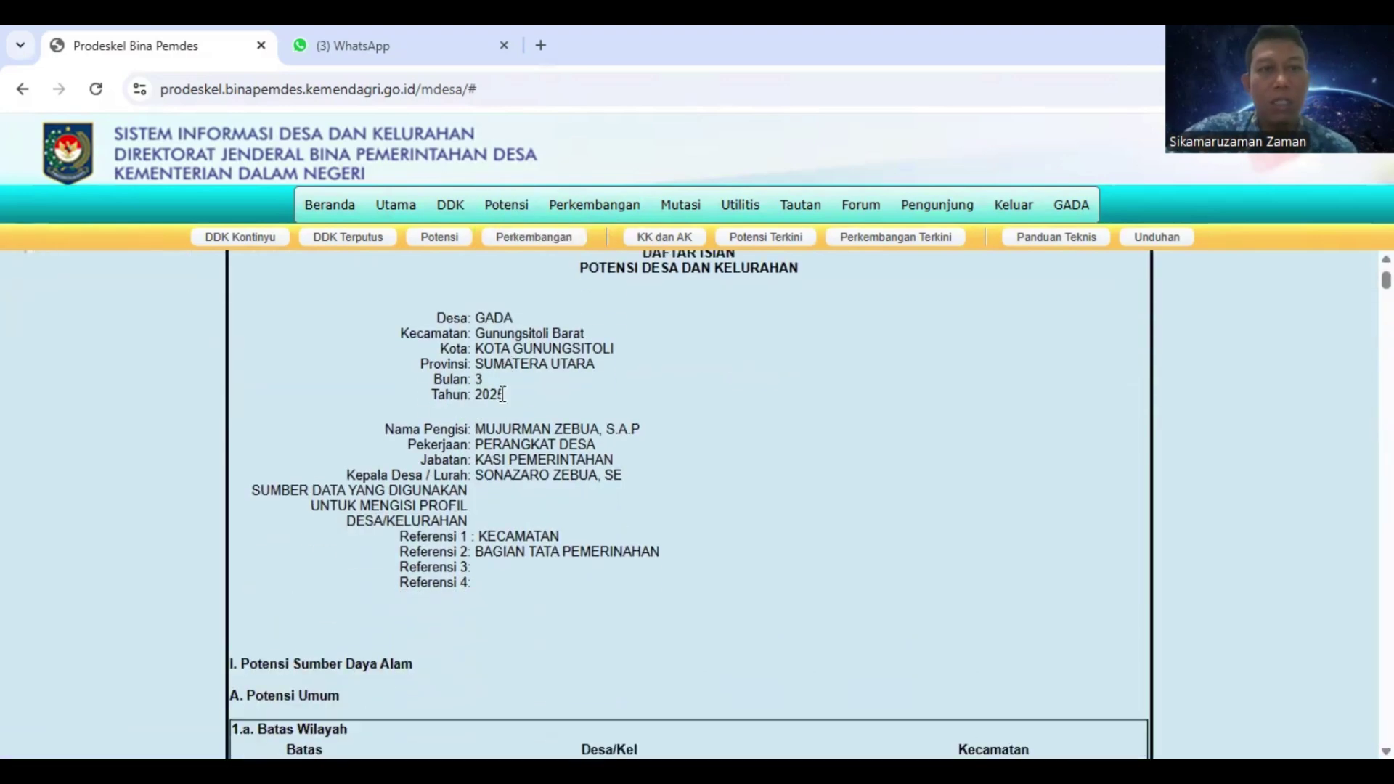
scroll(501, 396, "up", 3)
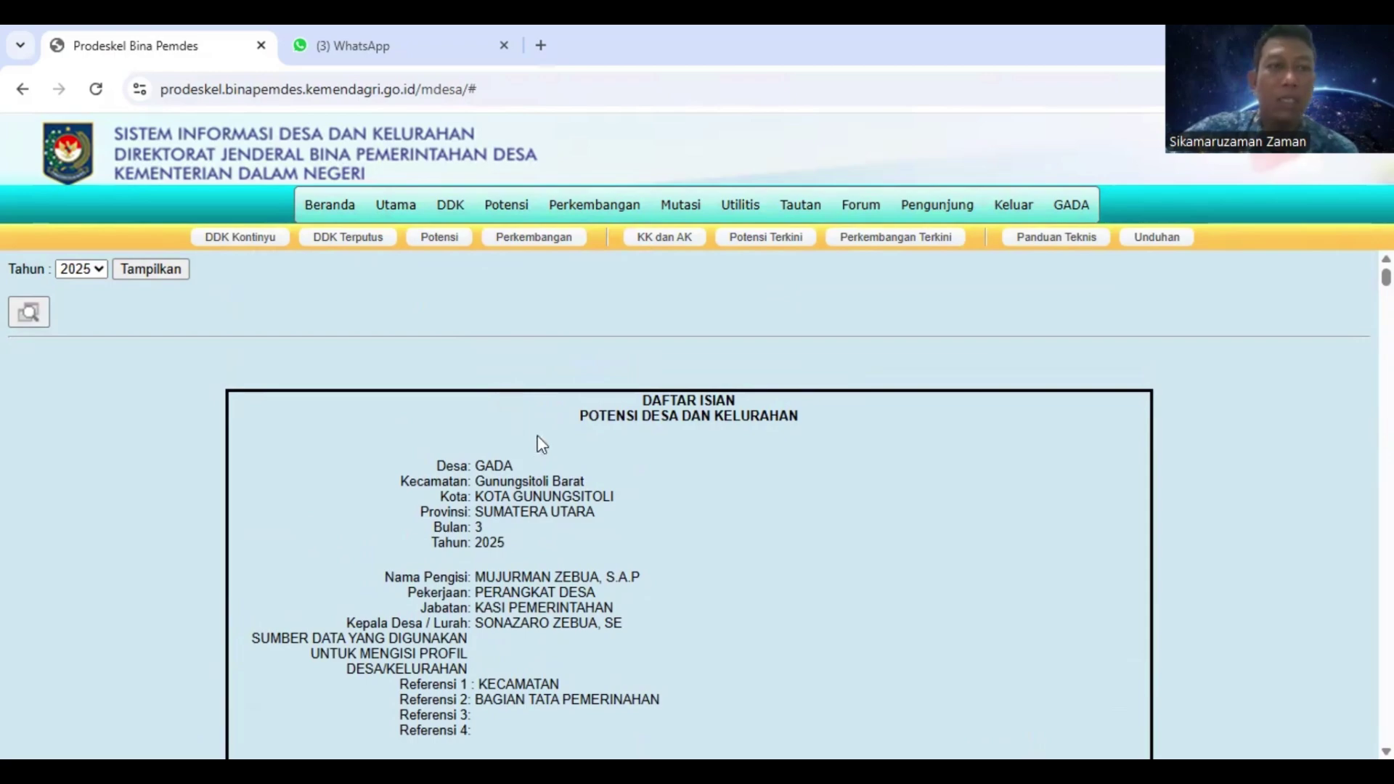
scroll(543, 445, "down", 15)
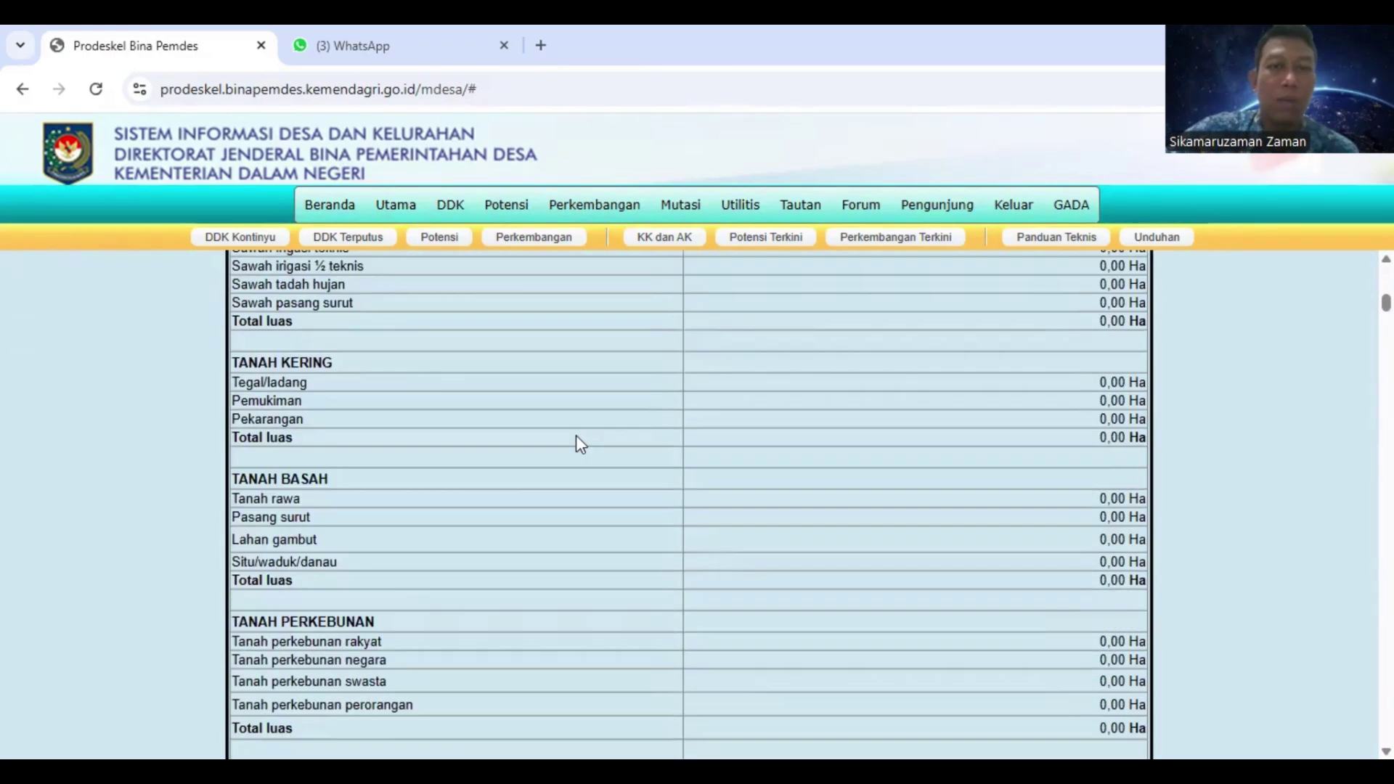
scroll(581, 443, "down", 20)
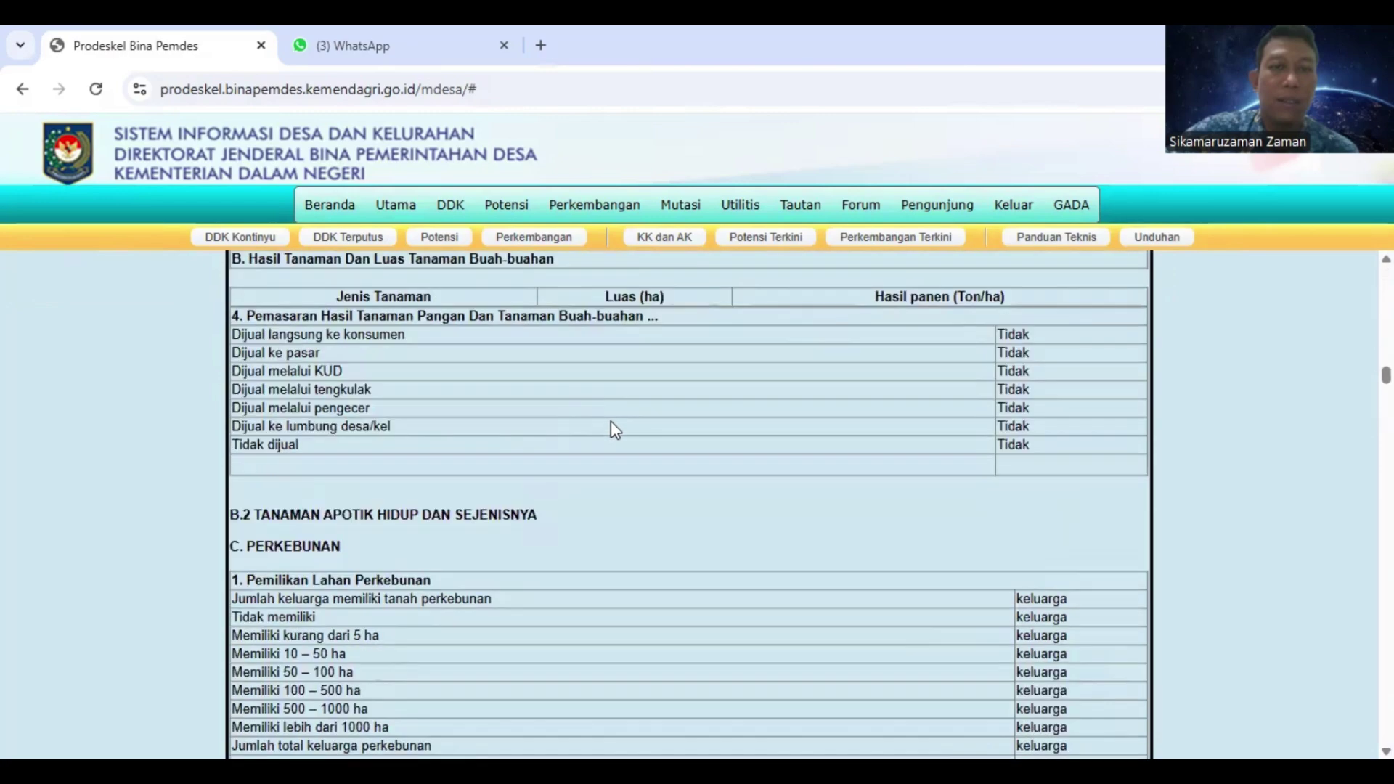
scroll(614, 425, "down", 20)
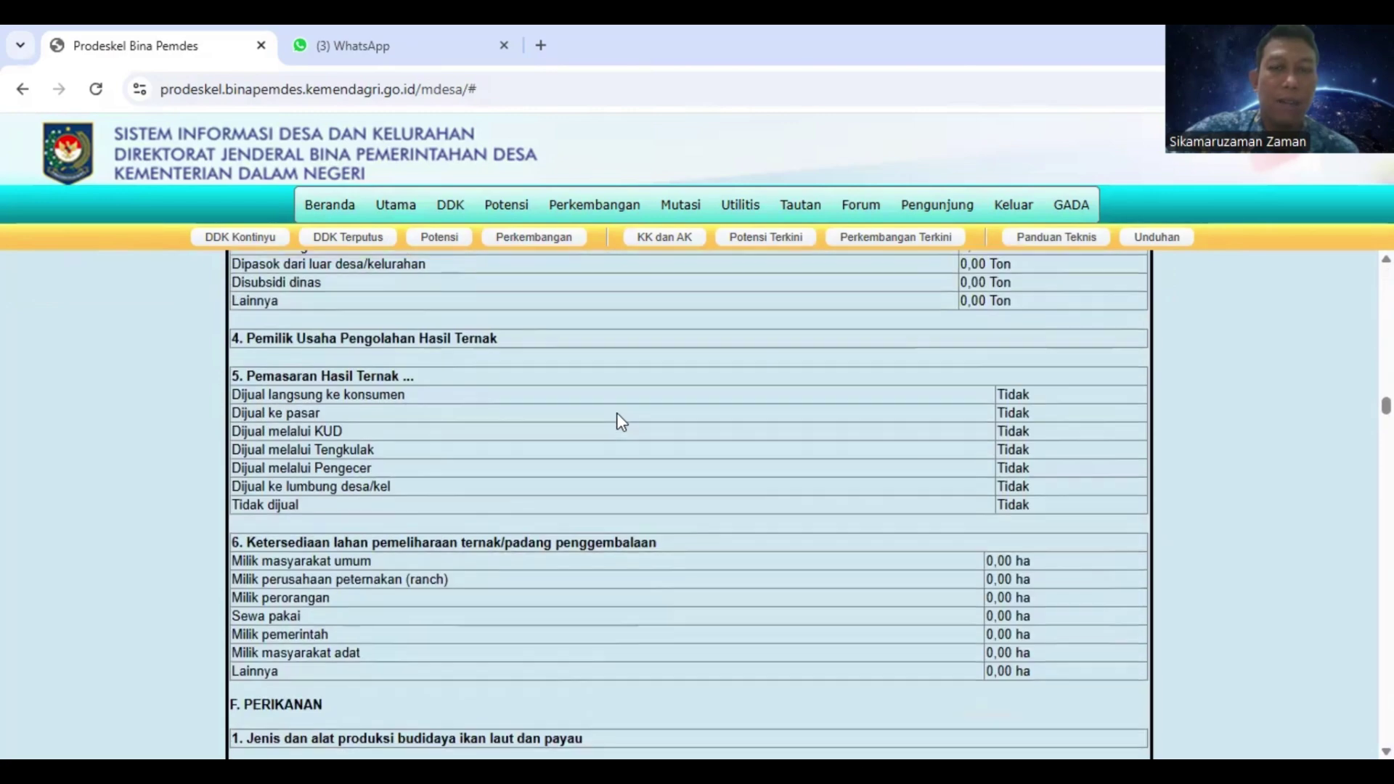
scroll(621, 411, "up", 20)
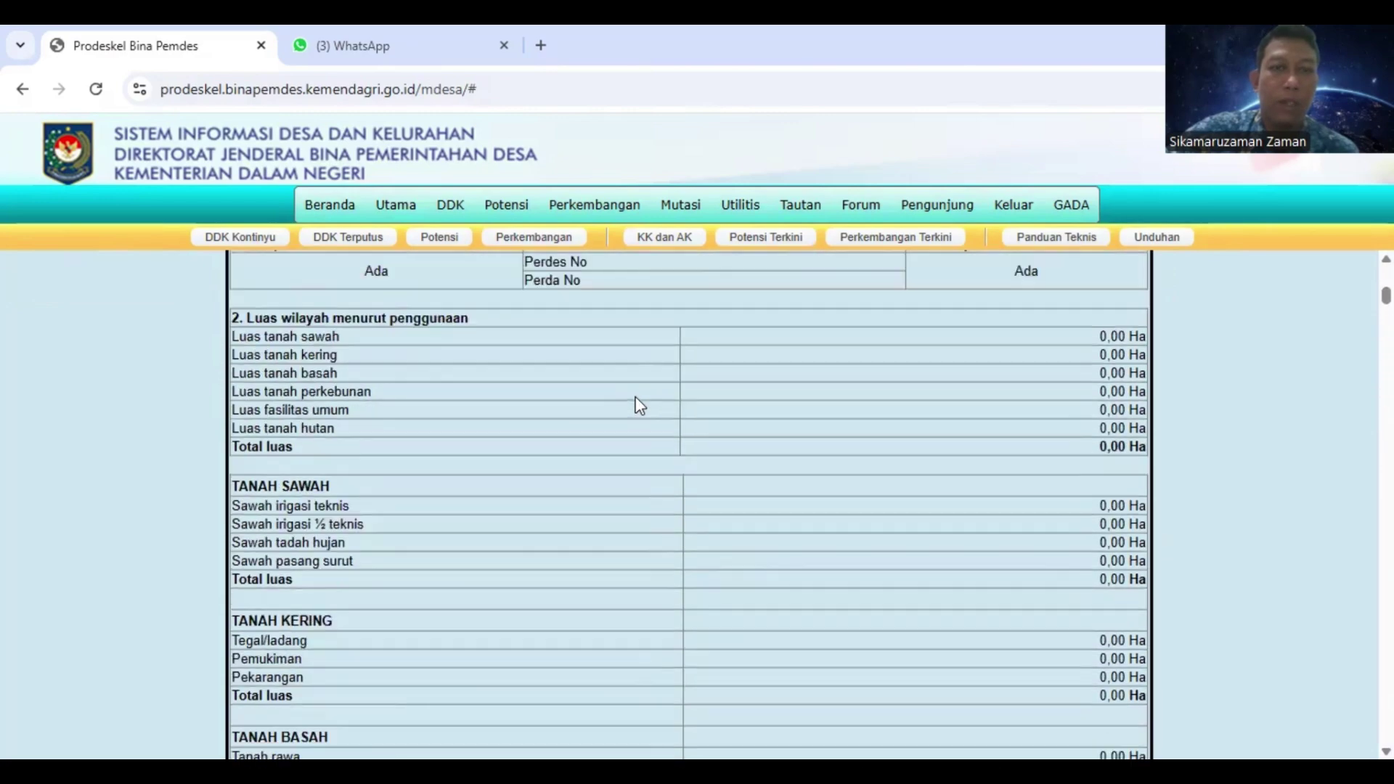
scroll(639, 405, "up", 10)
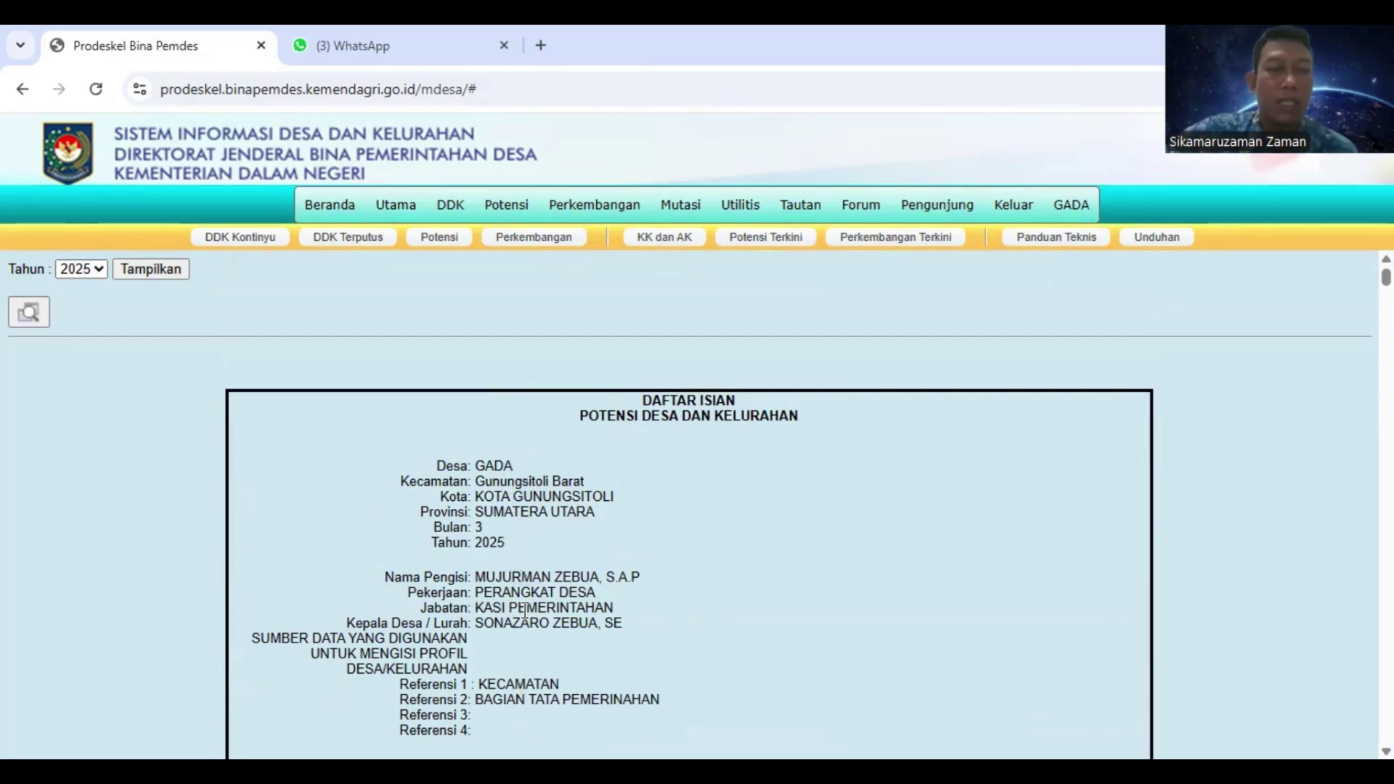
mouse_move(587, 217)
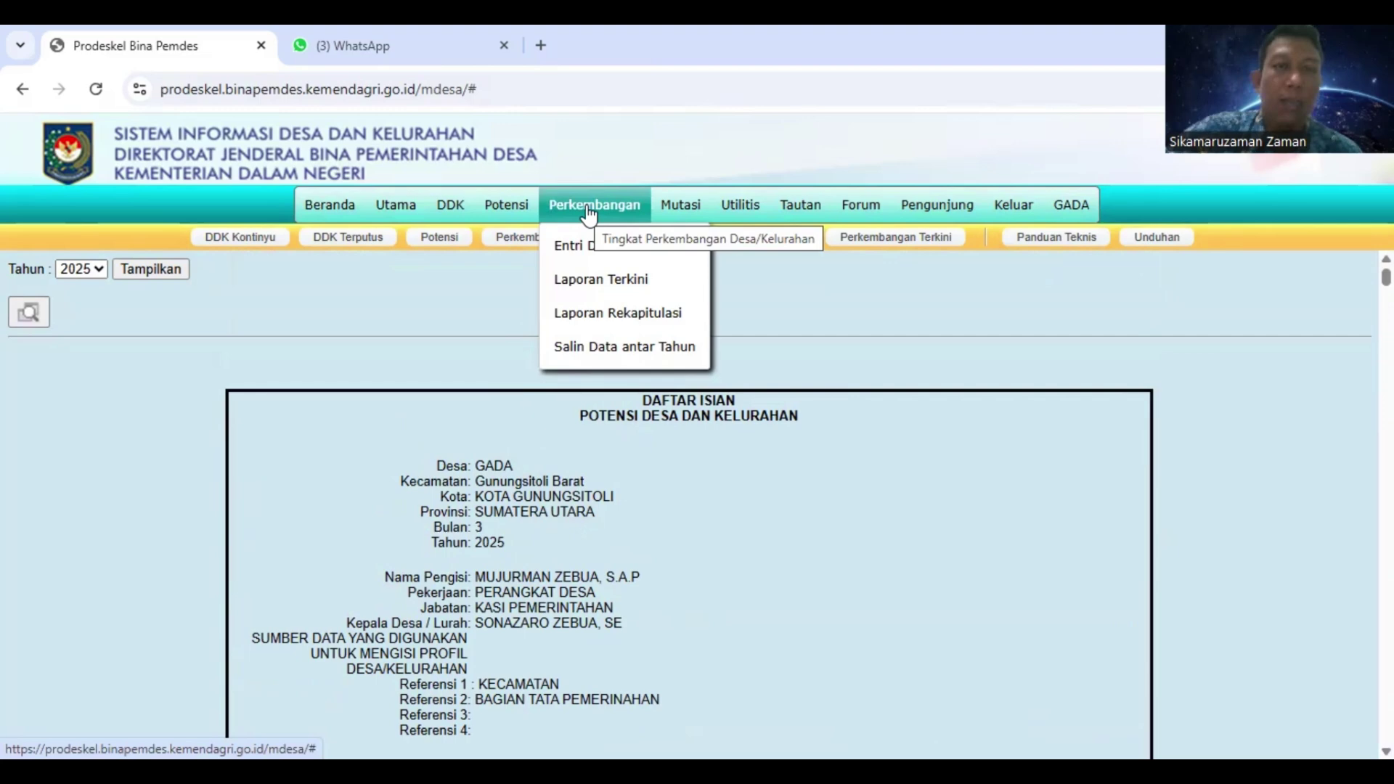
Open the latest Tingkat Perkembangan Desa report for GADA 2025, review it, and try printing it
left_click(584, 283)
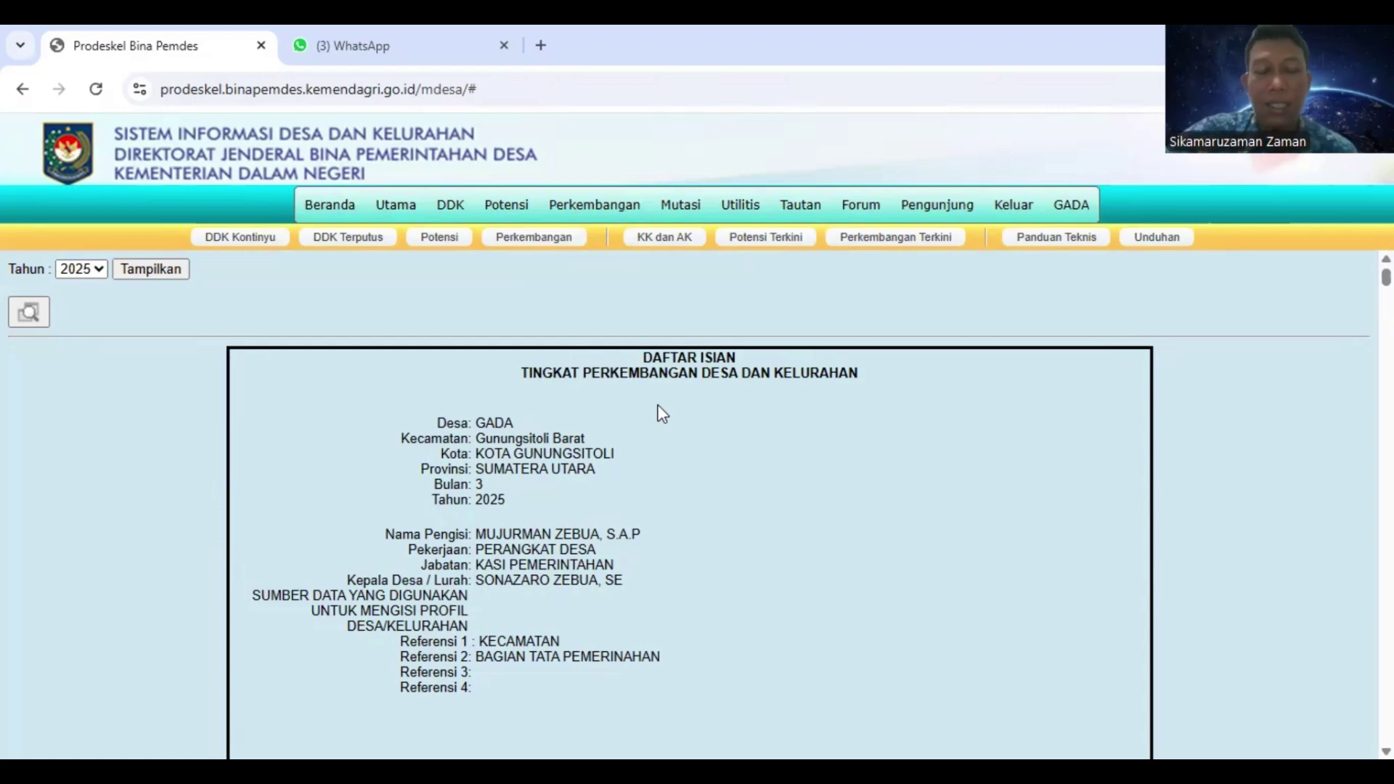
scroll(657, 414, "down", 7)
scroll(672, 432, "up", 4)
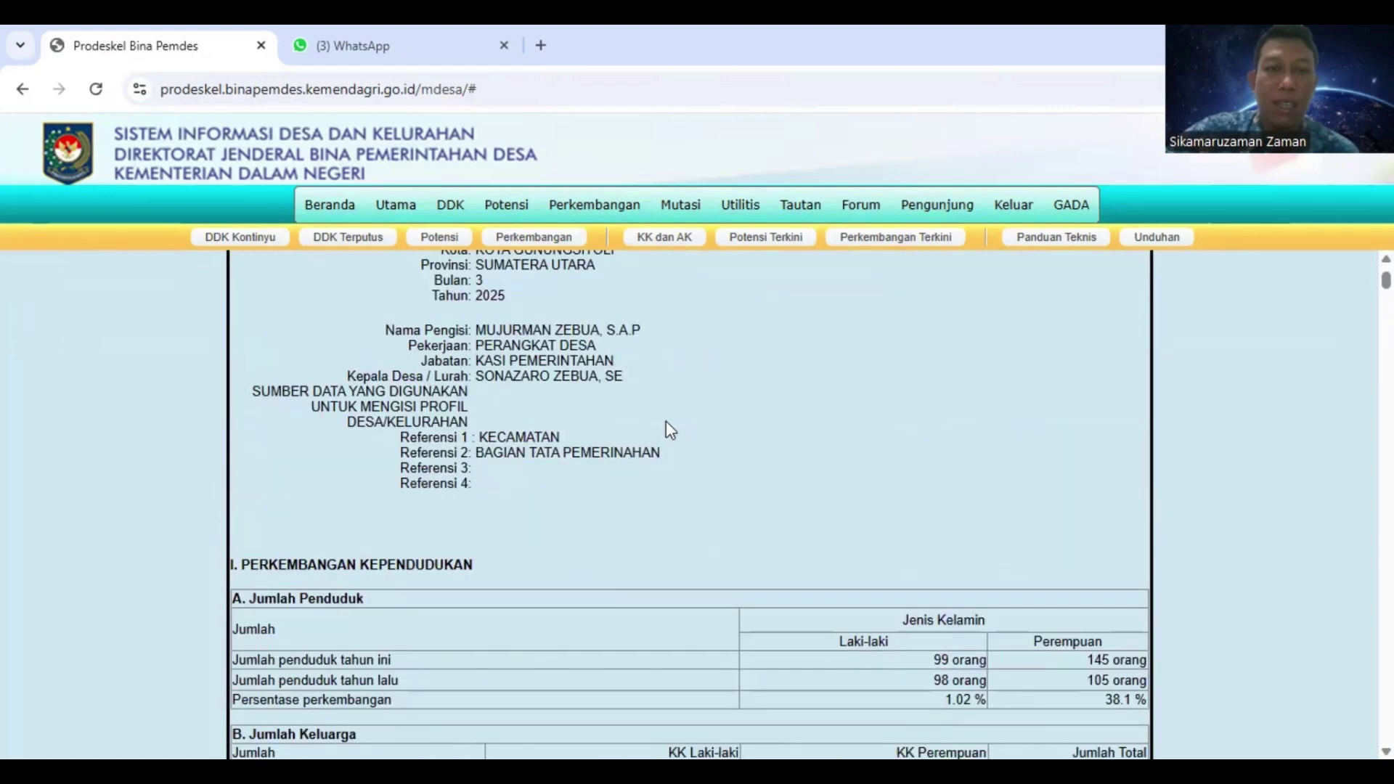
scroll(665, 420, "up", 3)
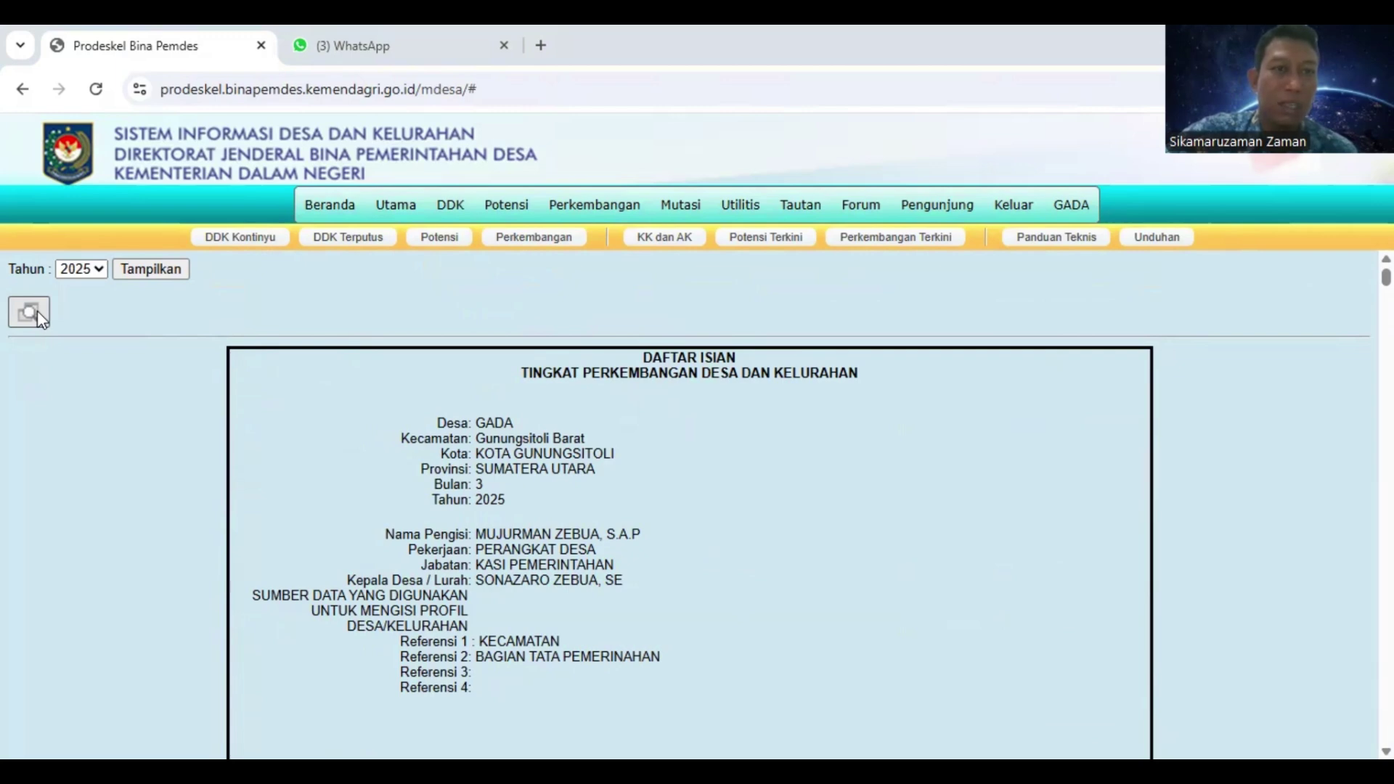
left_click(38, 311)
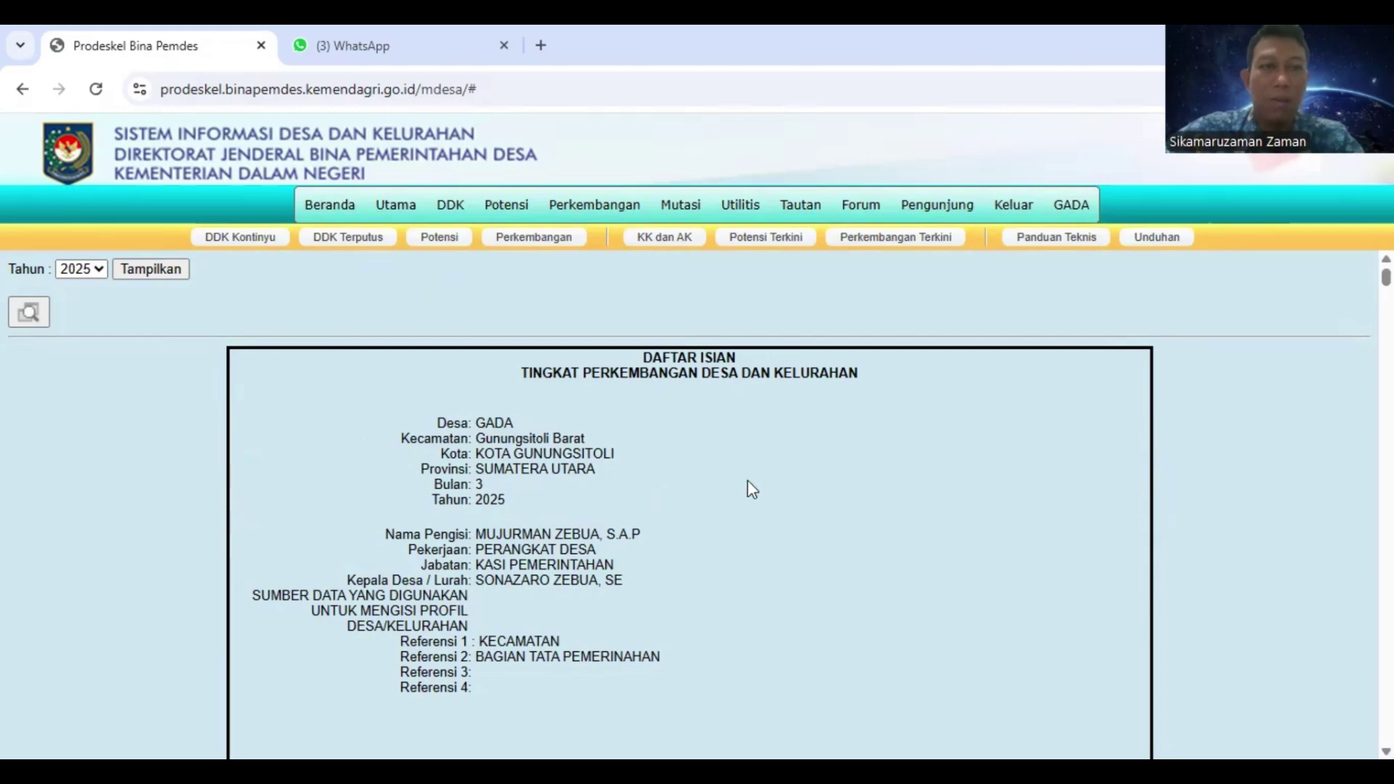
mouse_move(733, 219)
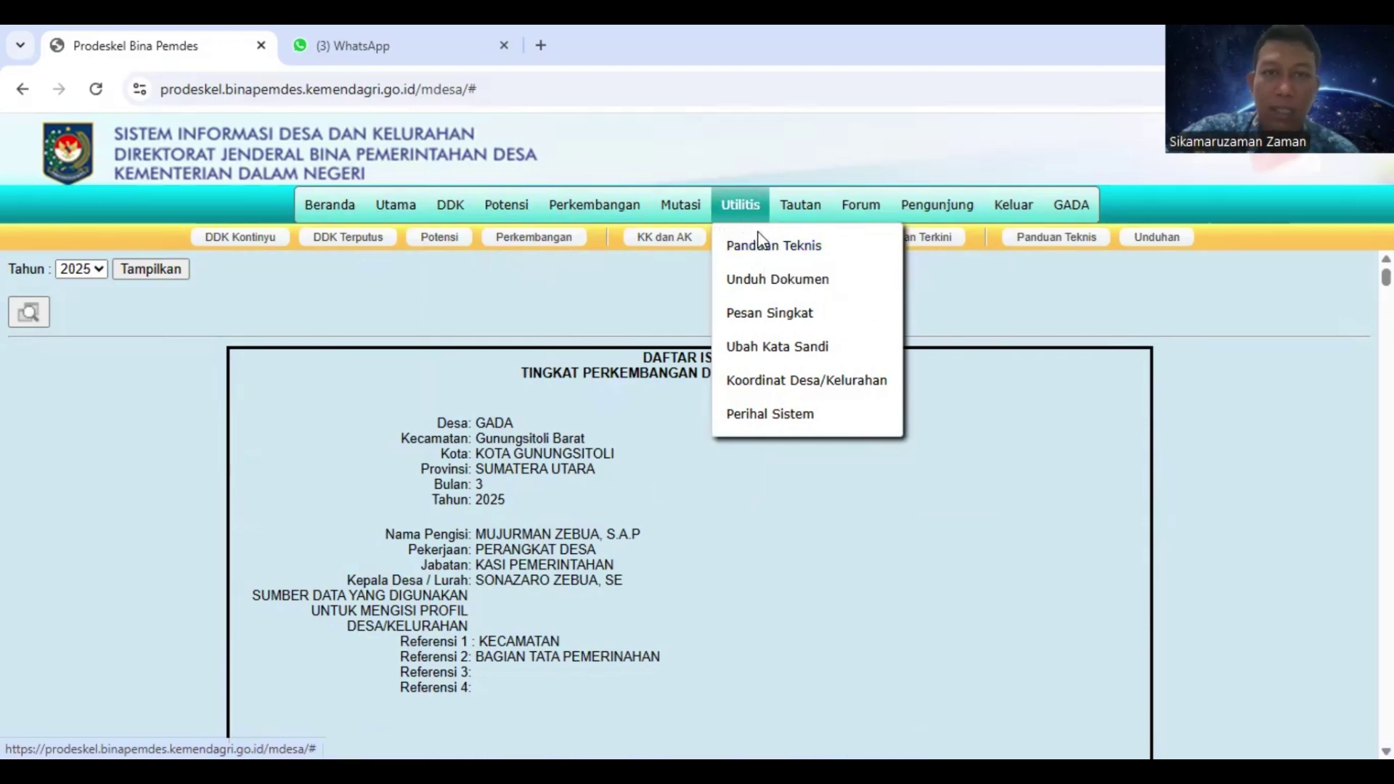
Open the Panduan Teknis guide with Pengguna Tingkat Desa, Pengguna Non Desa and Peramban Web expanded
left_click(764, 255)
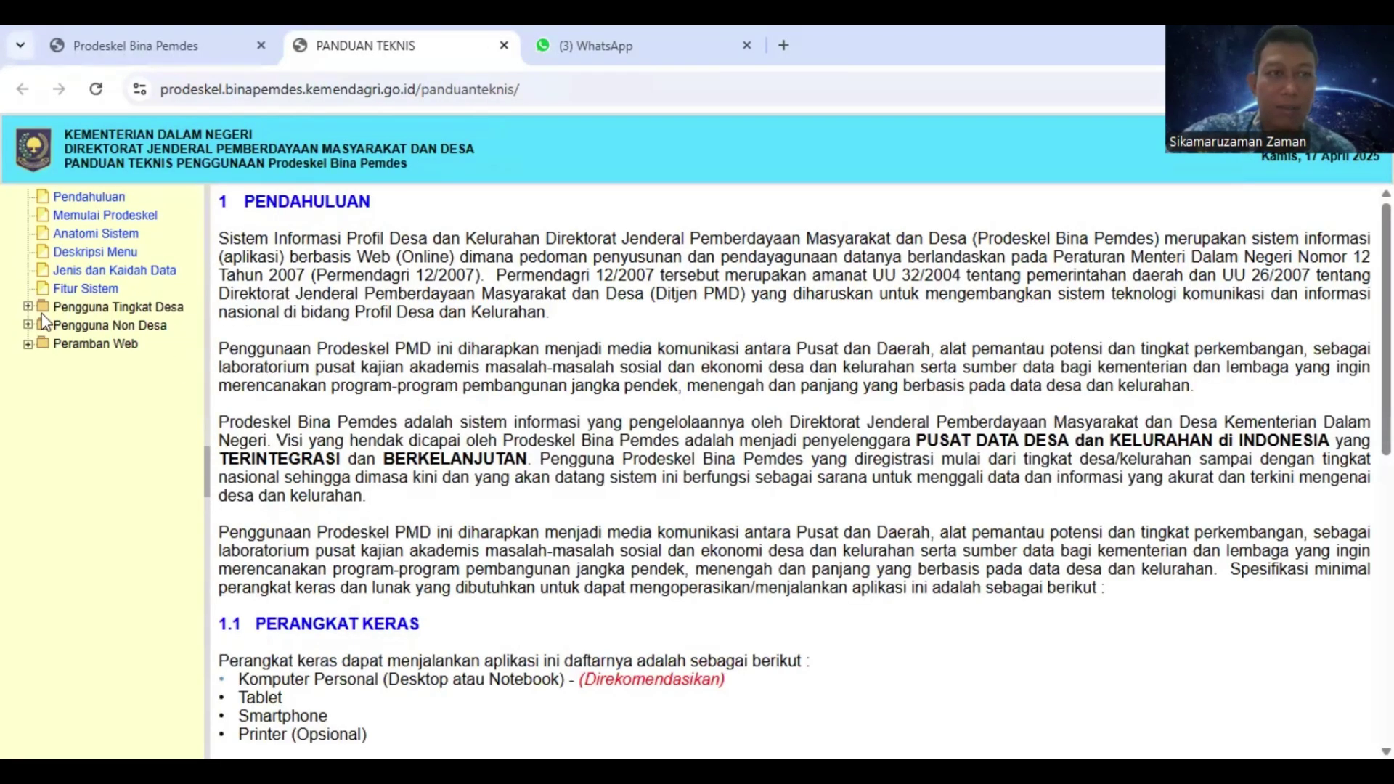
left_click(29, 308)
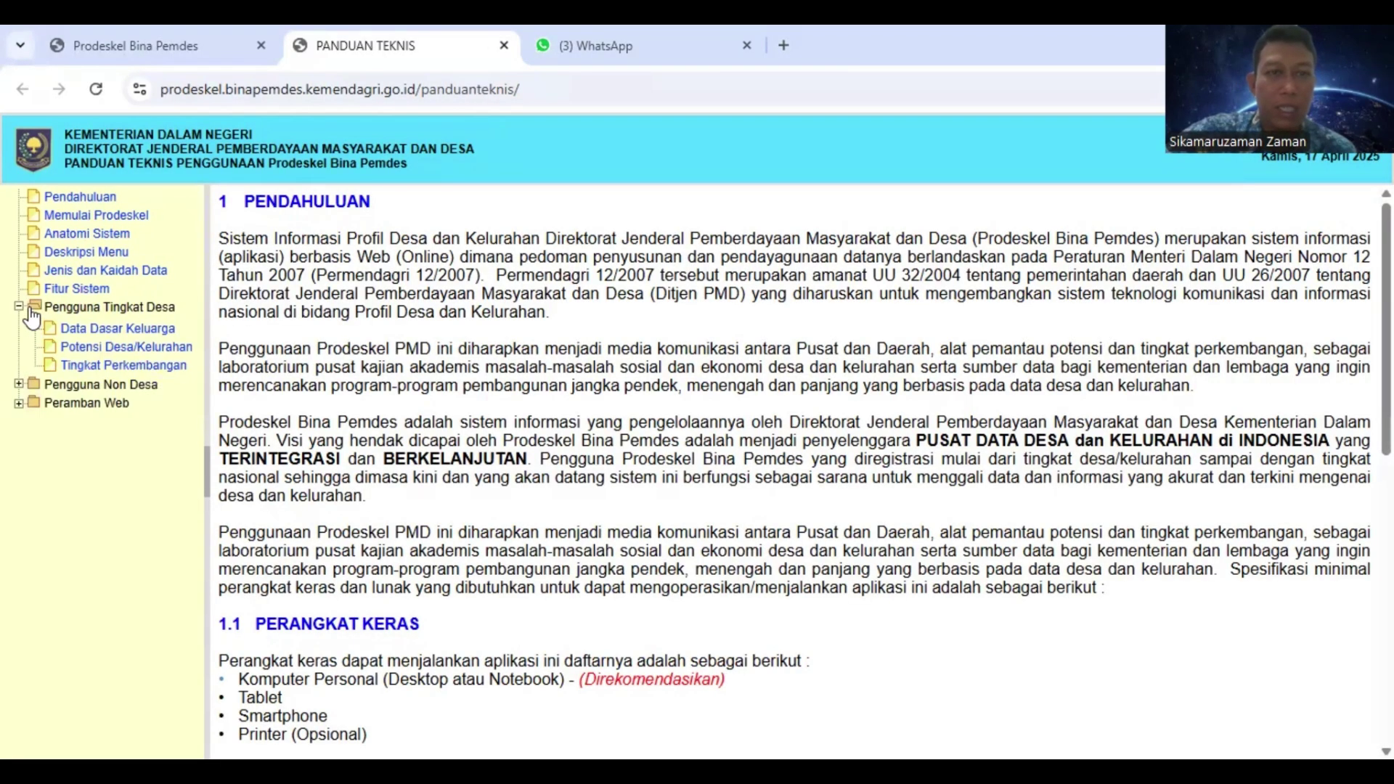
left_click(32, 385)
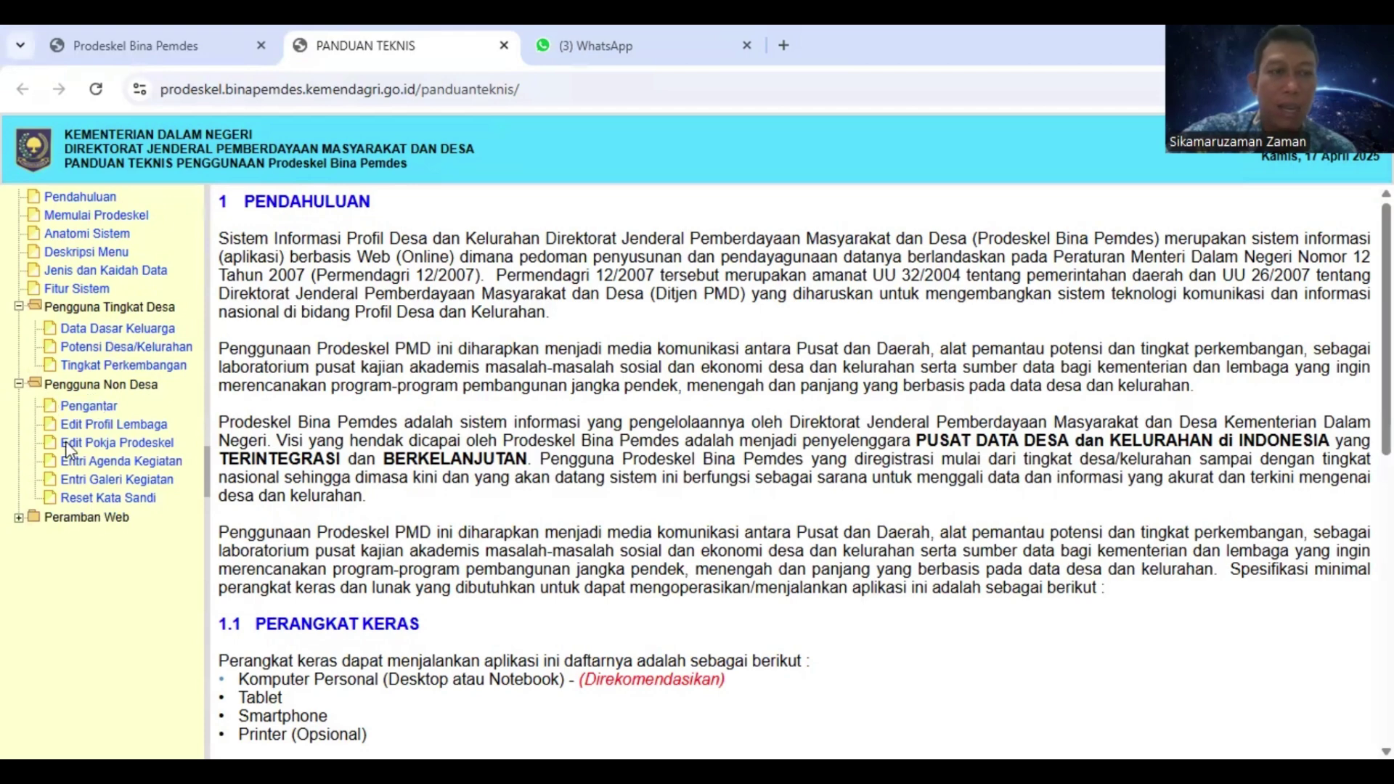
left_click(20, 518)
scroll(458, 548, "down", 9)
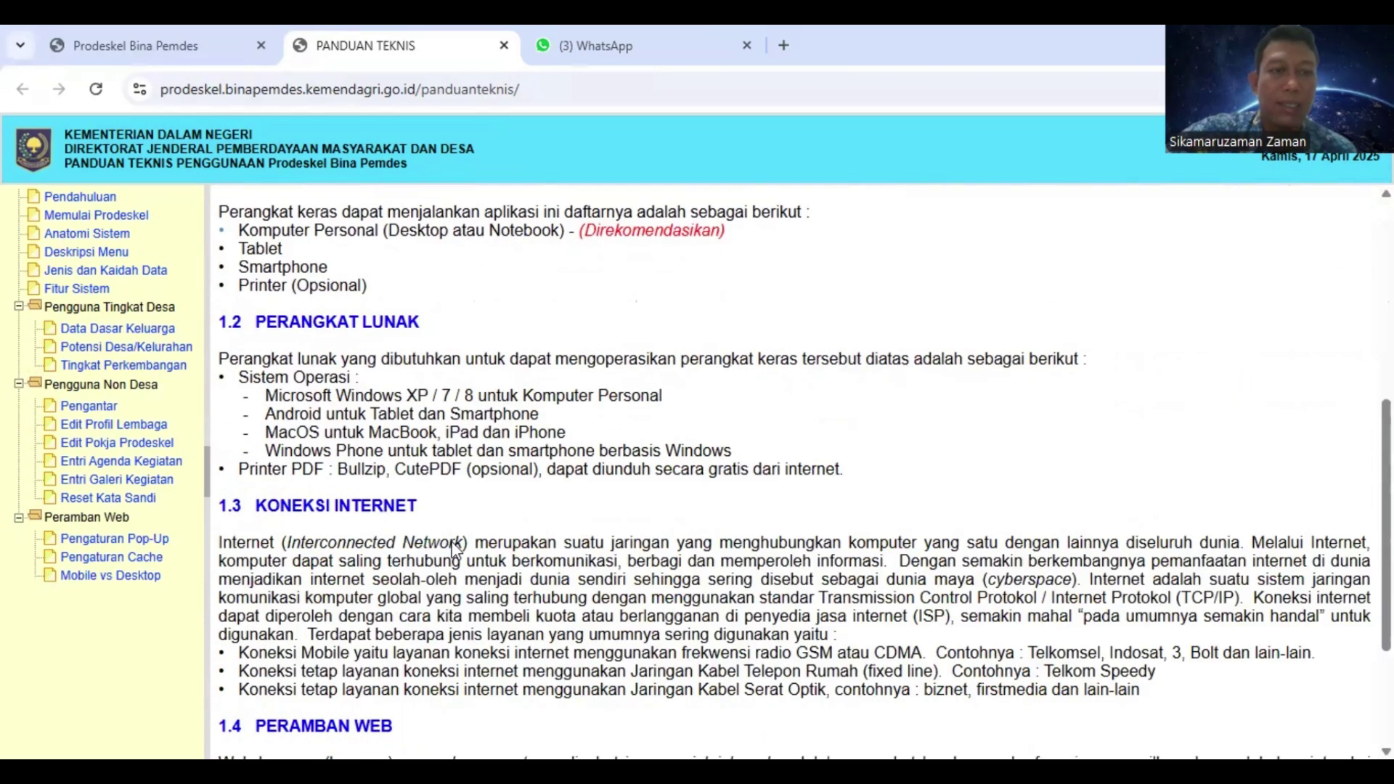
scroll(463, 545, "up", 1)
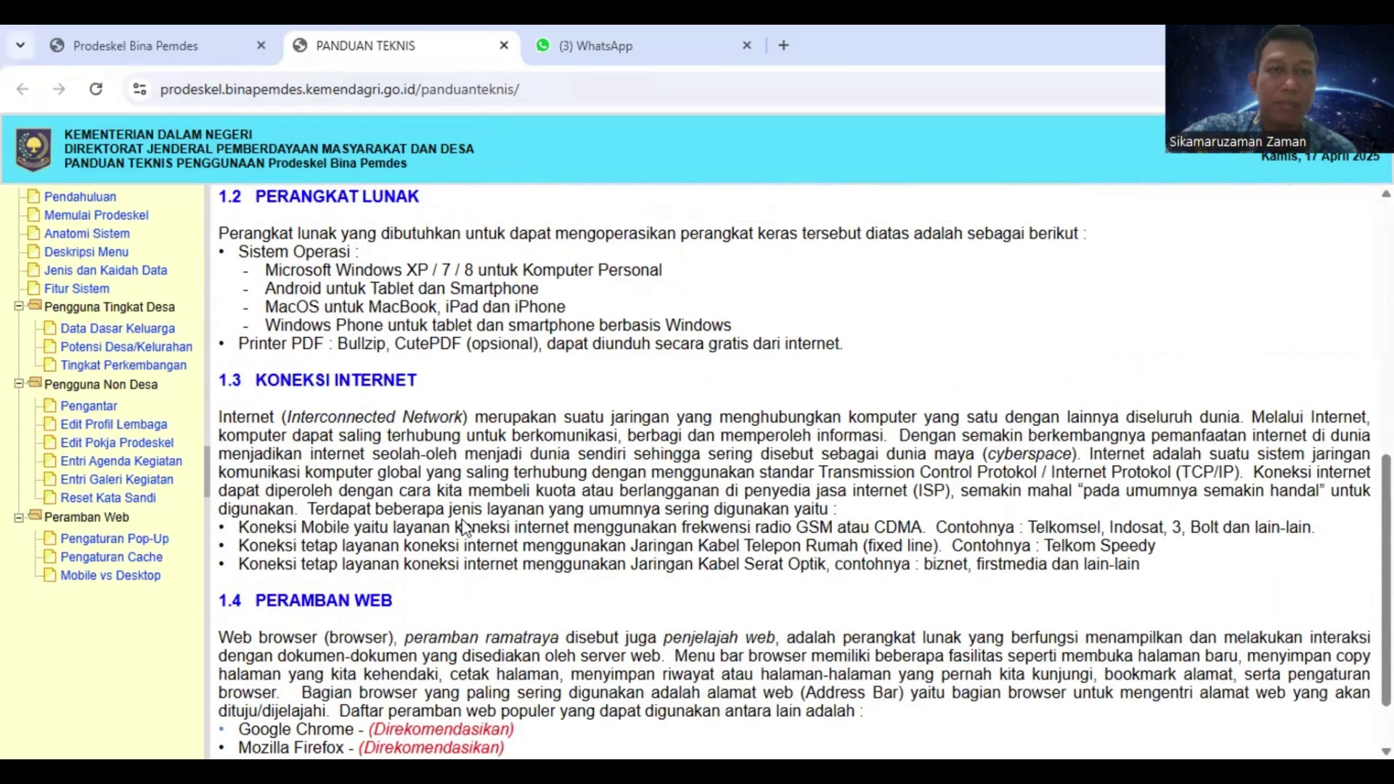
scroll(466, 475, "up", 8)
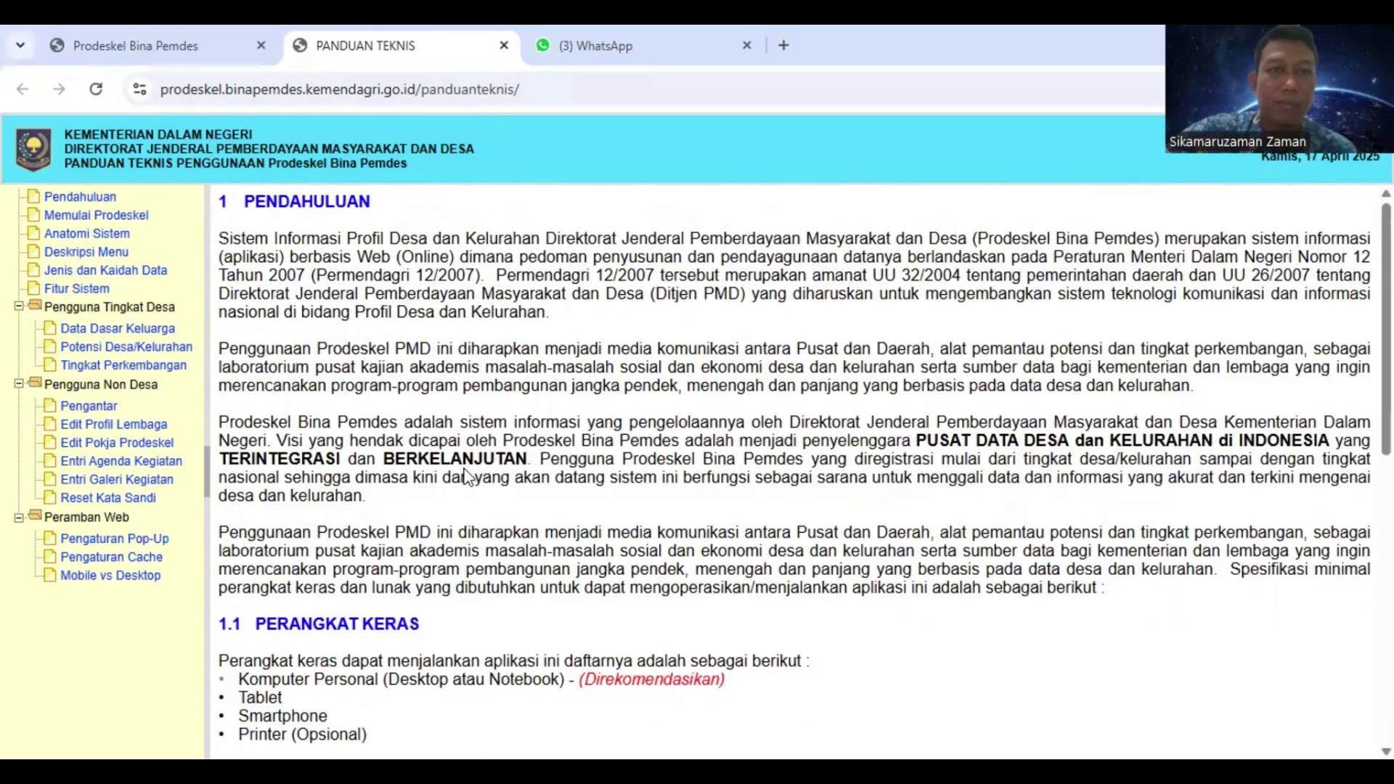
left_click(191, 42)
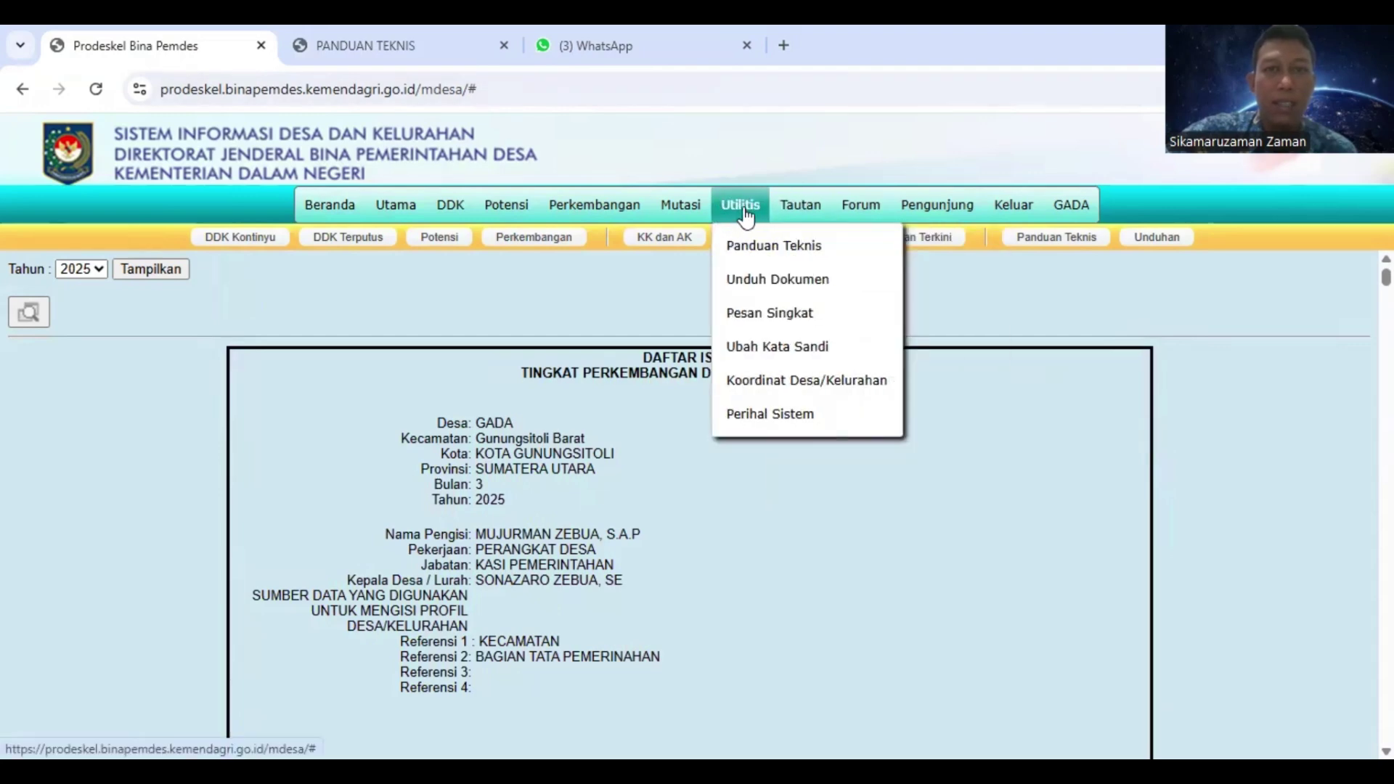
Show the Unduh Dokumen page listing BPT Prodeskel_V3.pdf and the form001–form003.docx files
left_click(754, 284)
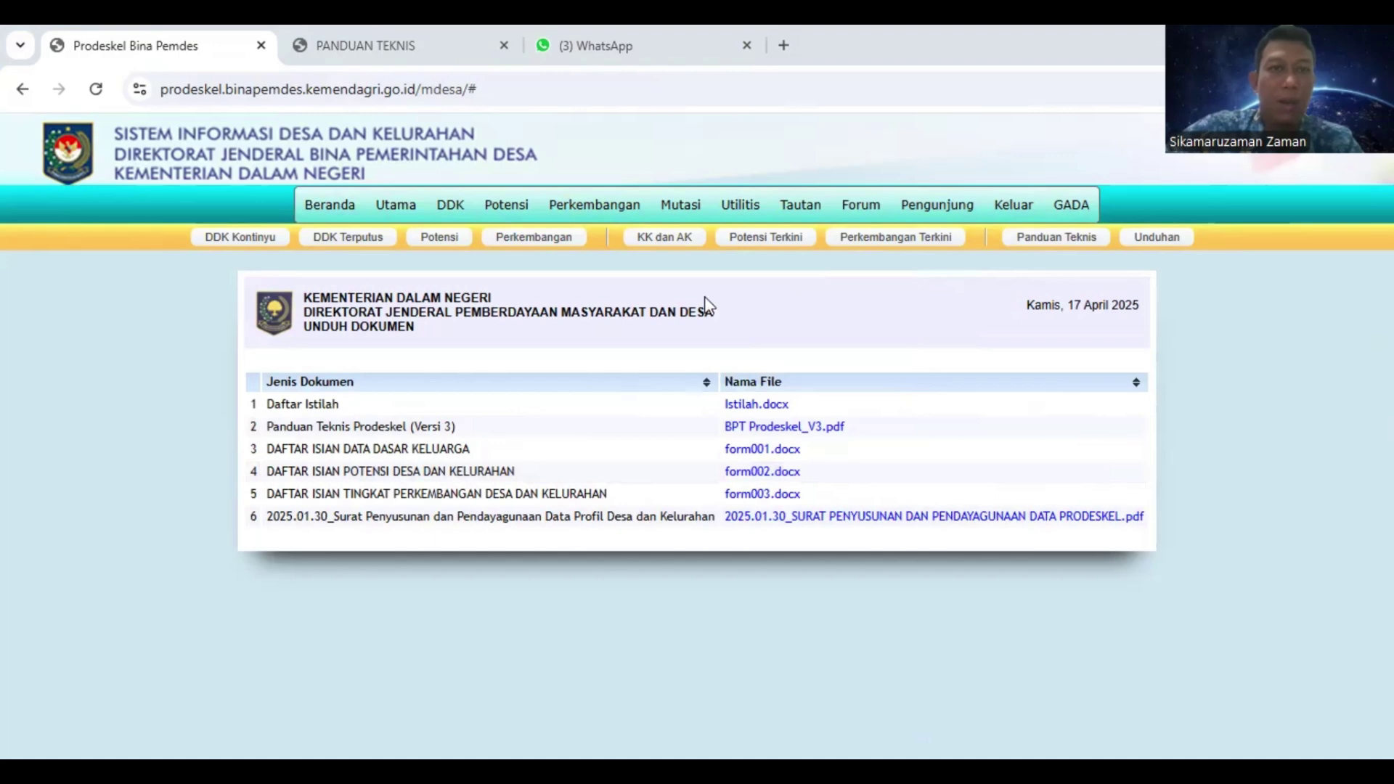
mouse_move(440, 217)
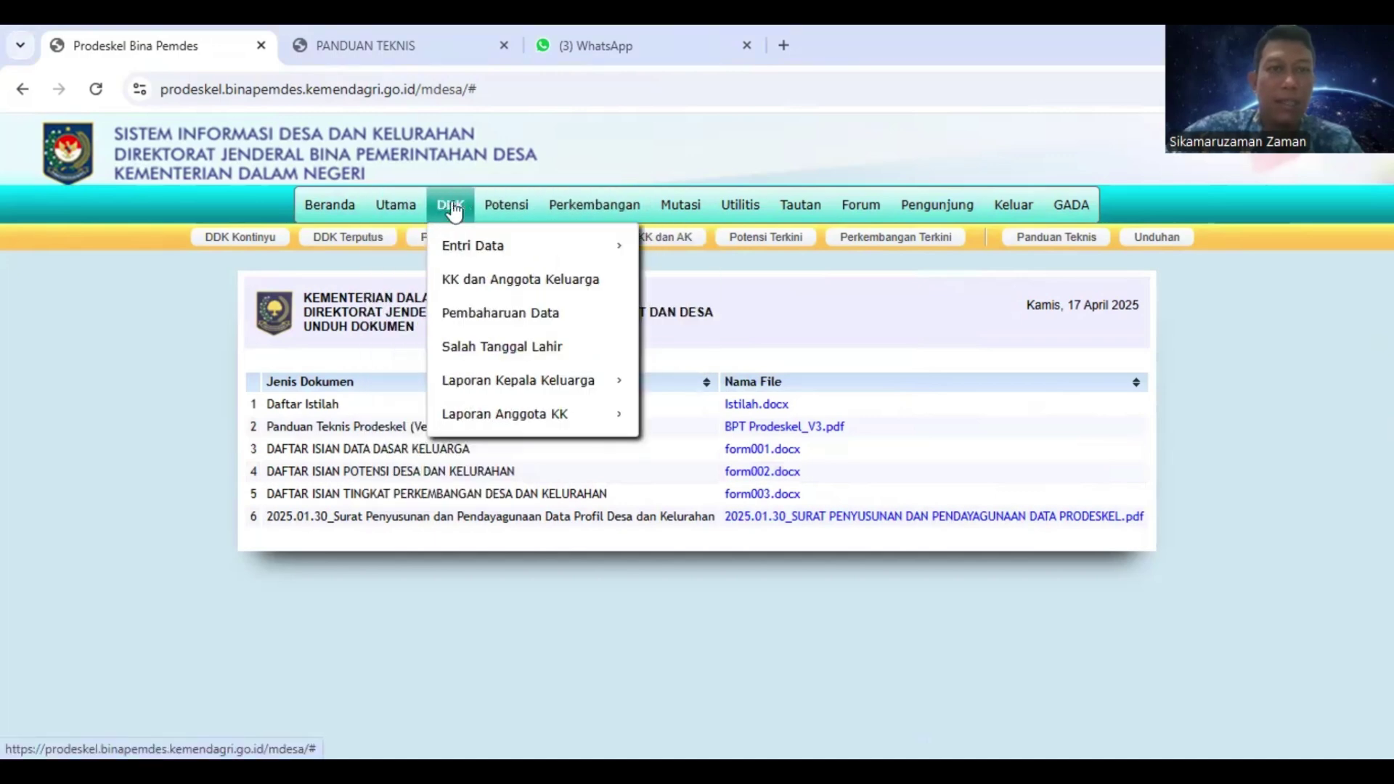
mouse_move(594, 212)
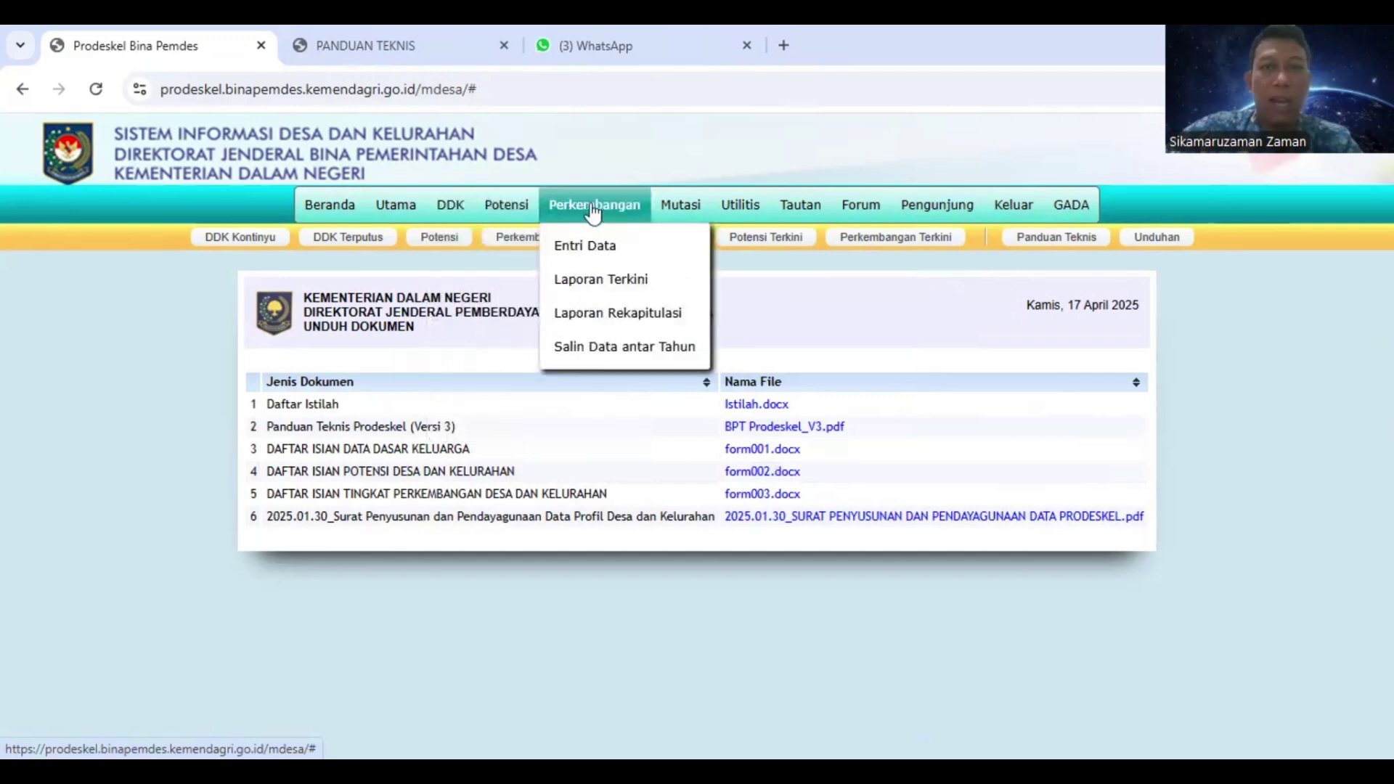